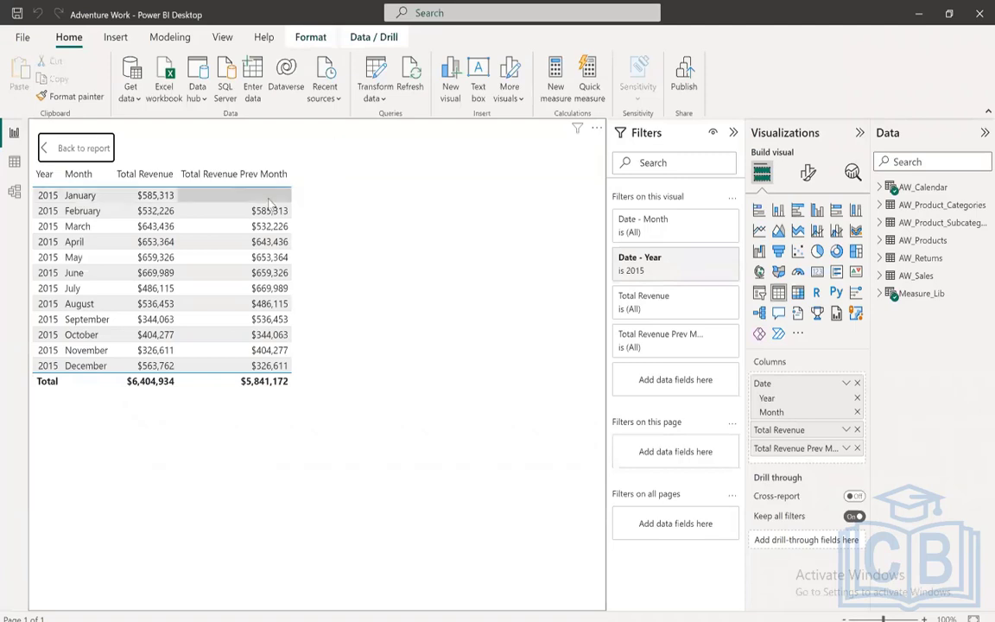
- Return to the report page and set the font size of the revenue table's values to 17
left_click(93, 147)
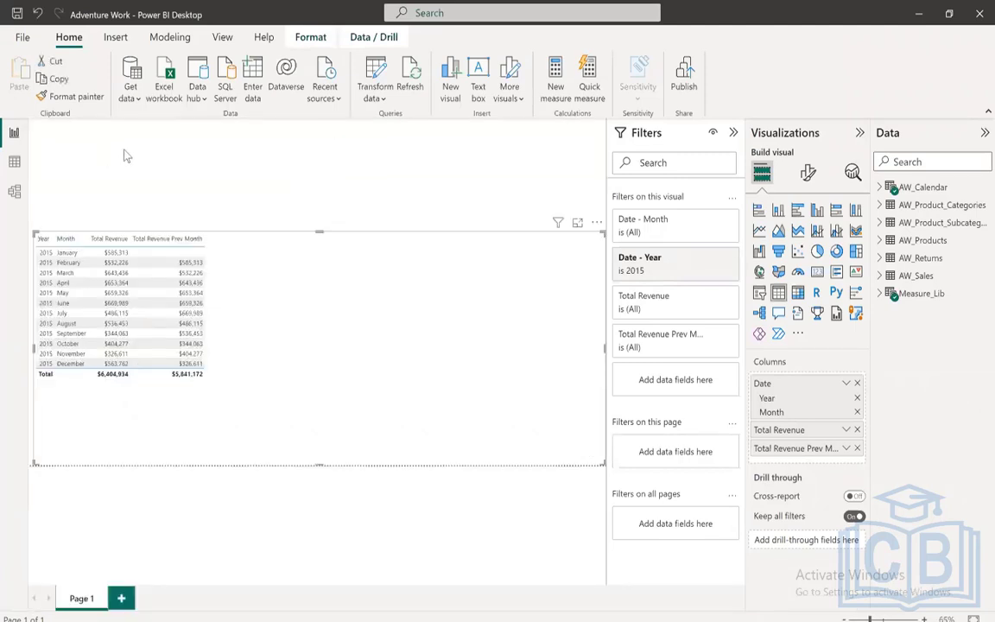
left_click(807, 172)
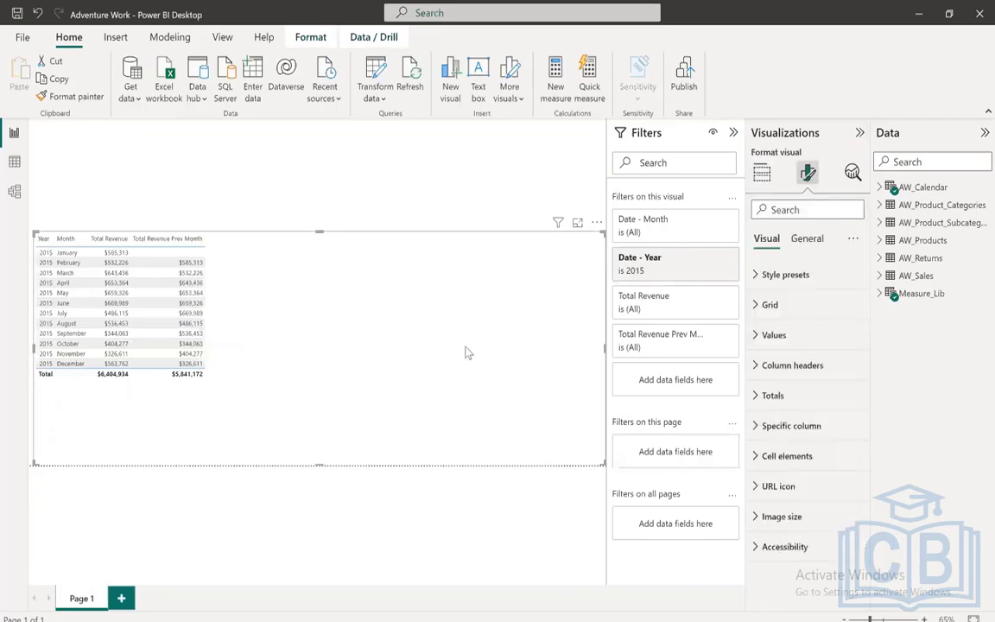
left_click(777, 336)
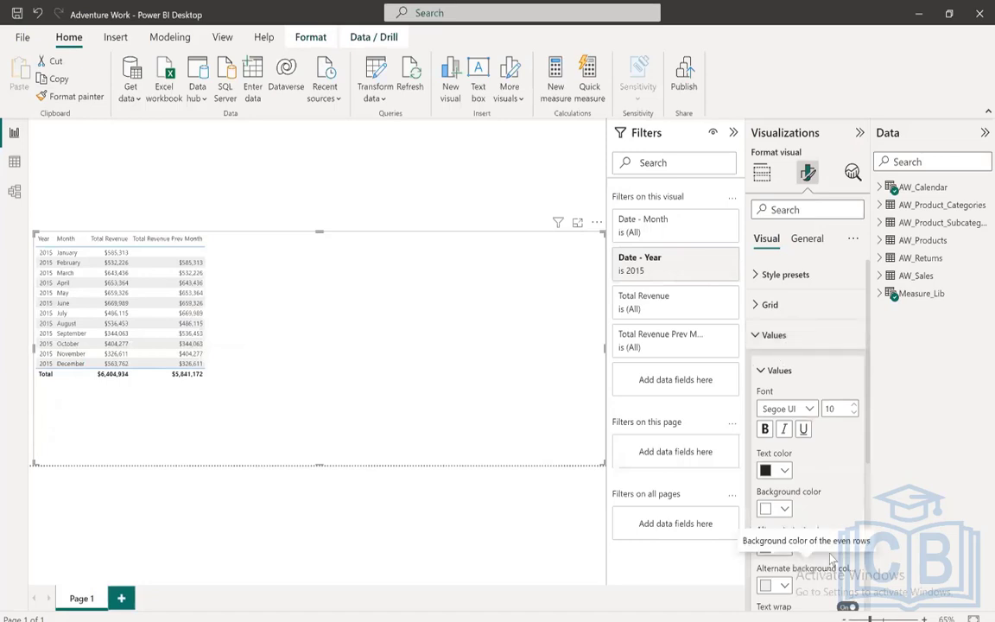
scroll(807, 527, "down", 2)
scroll(812, 406, "up", 2)
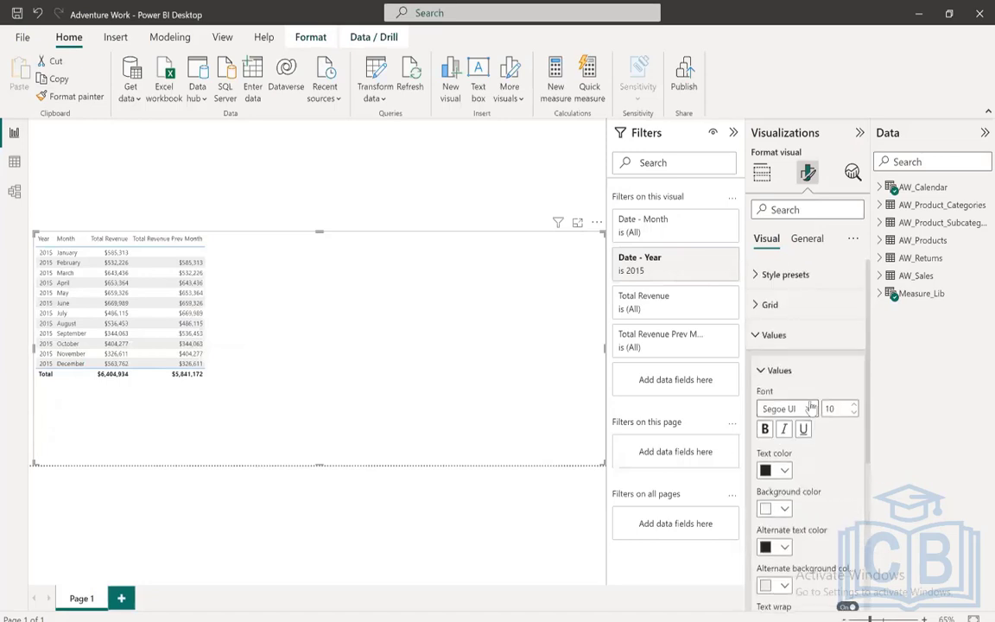
scroll(809, 413, "down", 2)
scroll(805, 417, "down", 2)
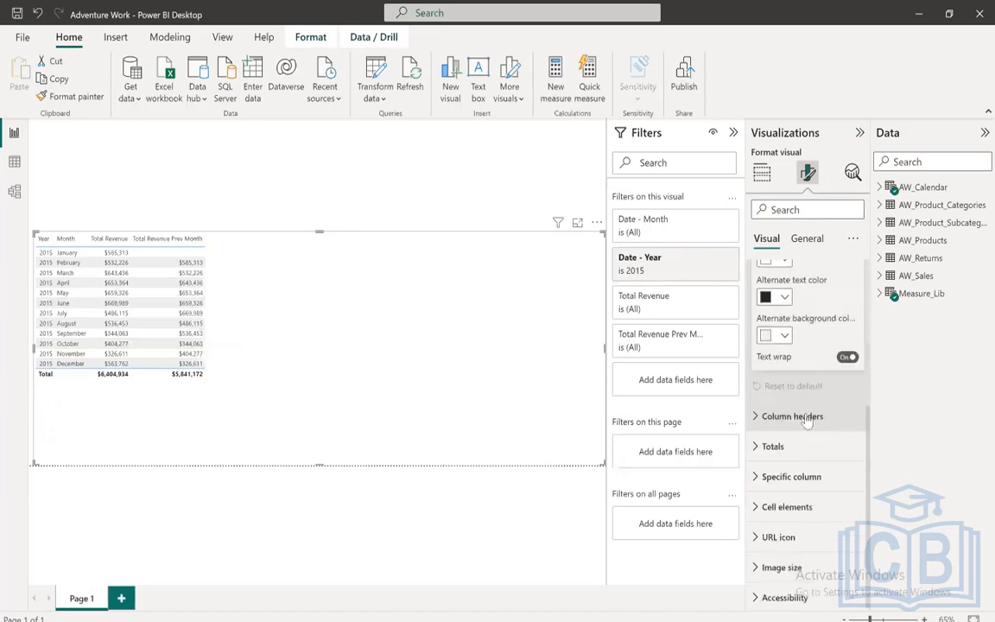
scroll(807, 419, "up", 3)
scroll(808, 419, "up", 2)
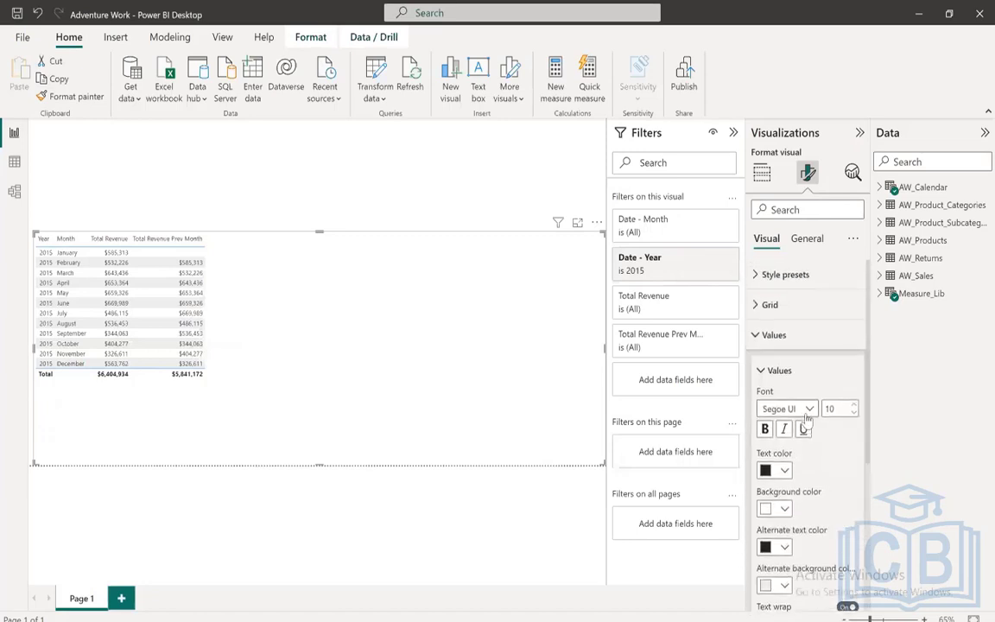
scroll(805, 418, "down", 2)
scroll(806, 418, "up", 2)
double_click(838, 408)
type("15")
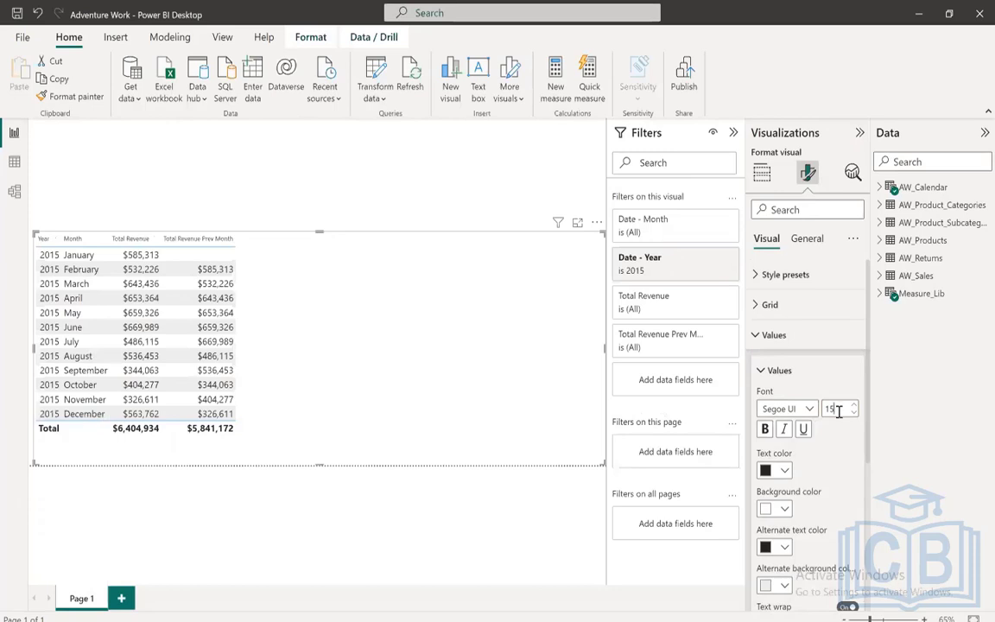
double_click(838, 411)
type("17")
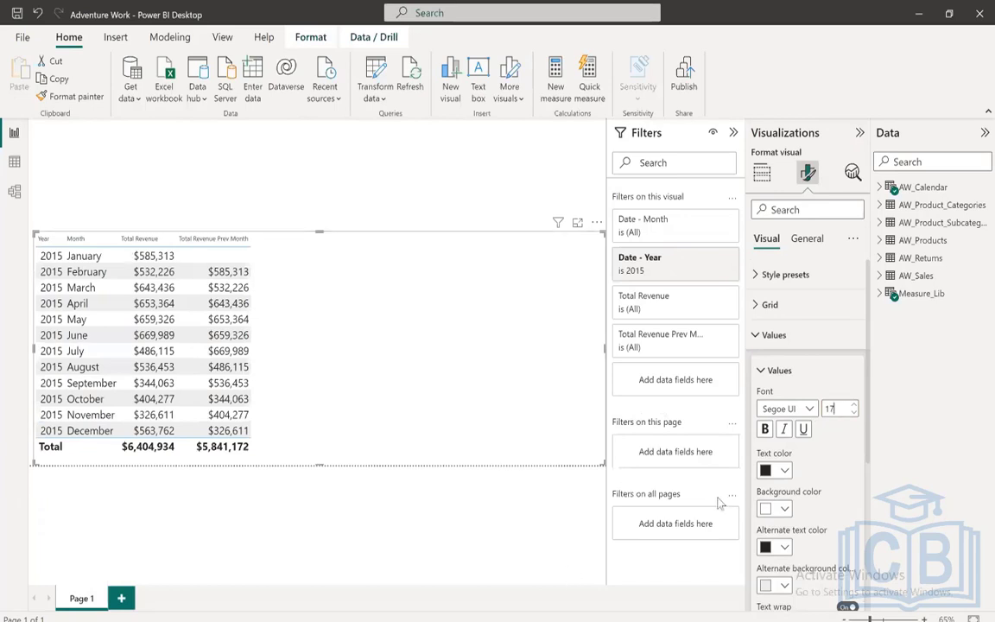
left_click(762, 338)
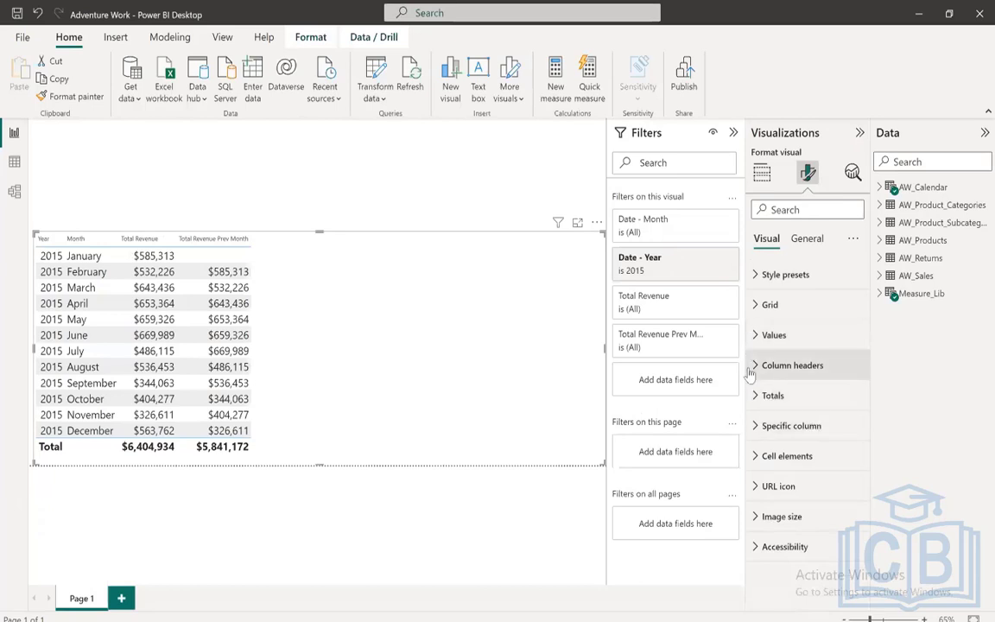
- Format the revenue table's column headers with font size 15 and bold text
left_click(753, 365)
left_click(837, 441)
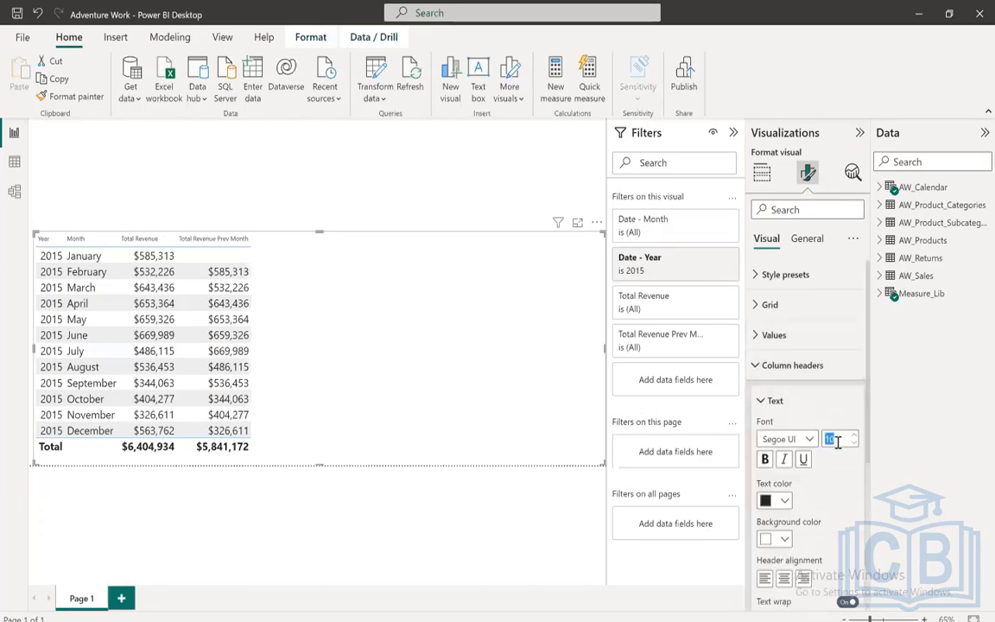
type("15")
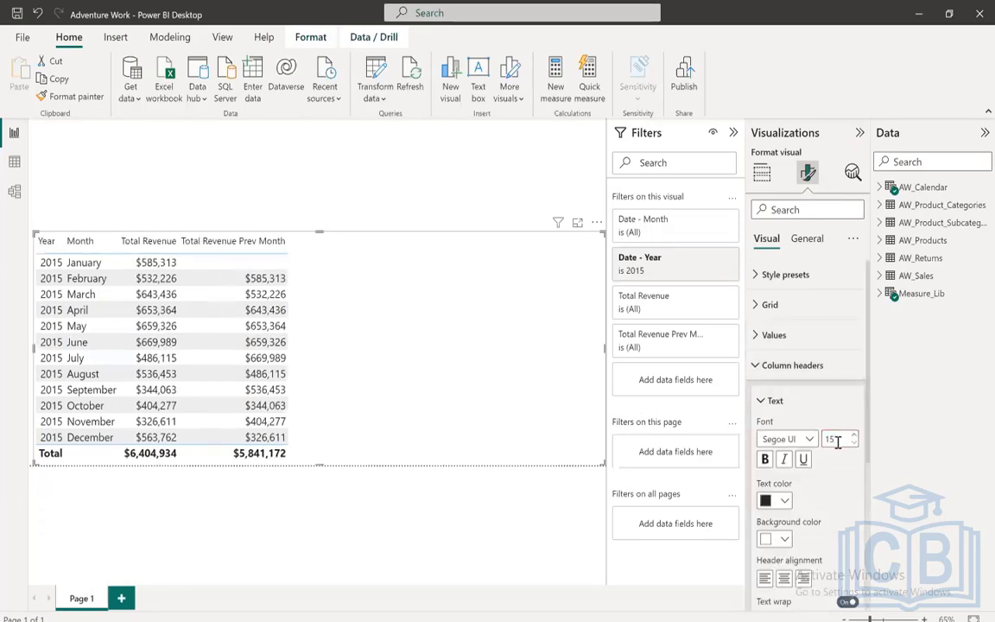
left_click(764, 459)
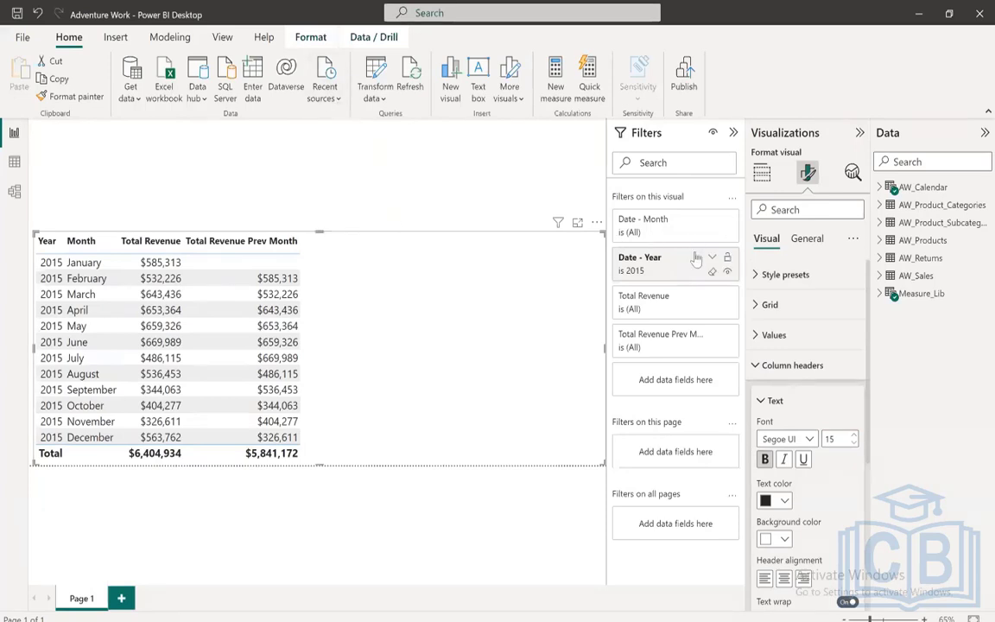
- Clear the visual's Date - Year filter and filter it to 2017 instead
left_click(726, 271)
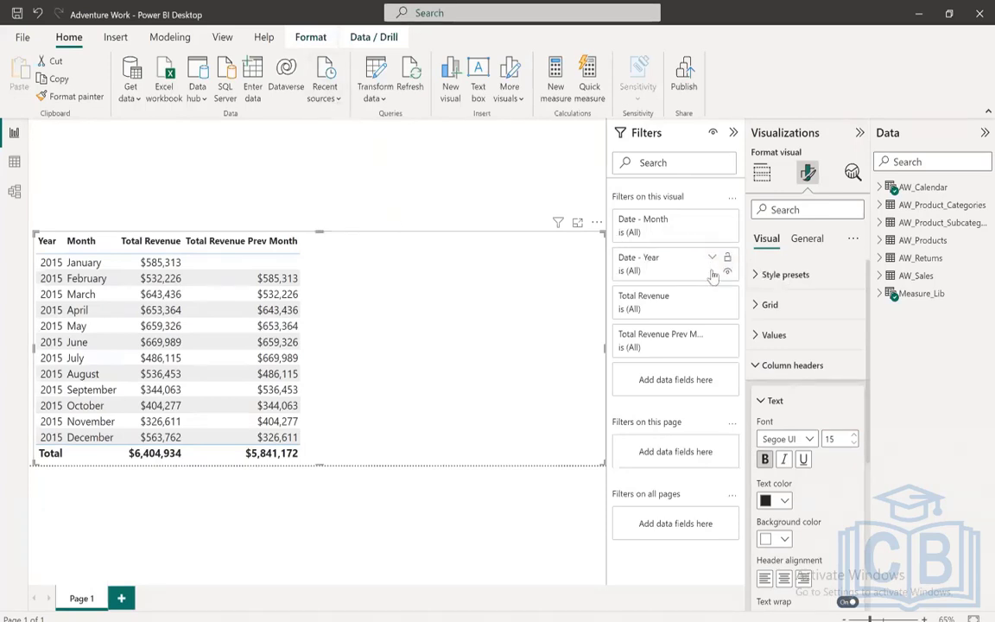
left_click(712, 260)
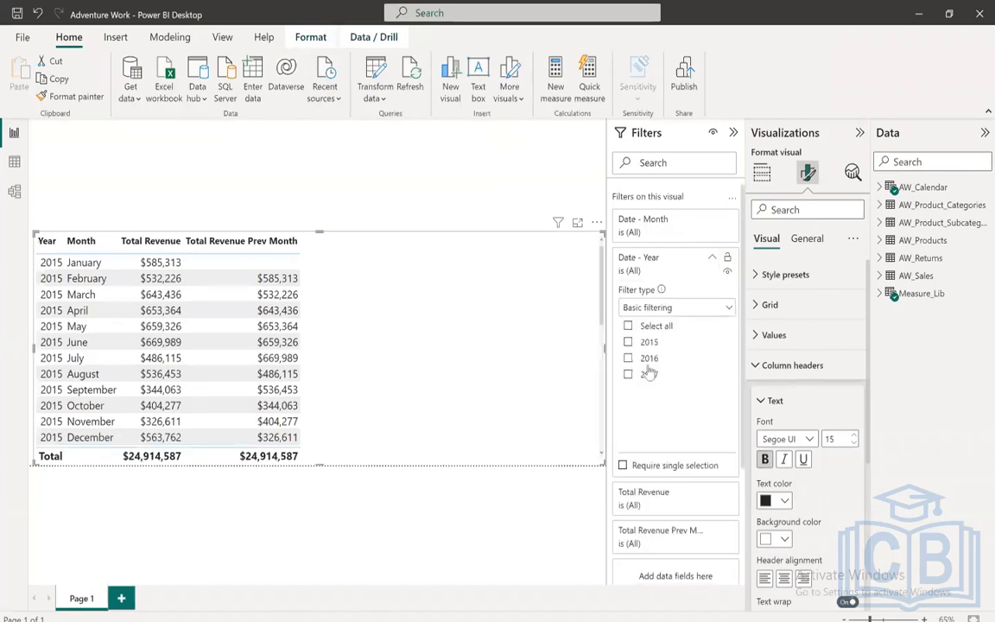
left_click(633, 375)
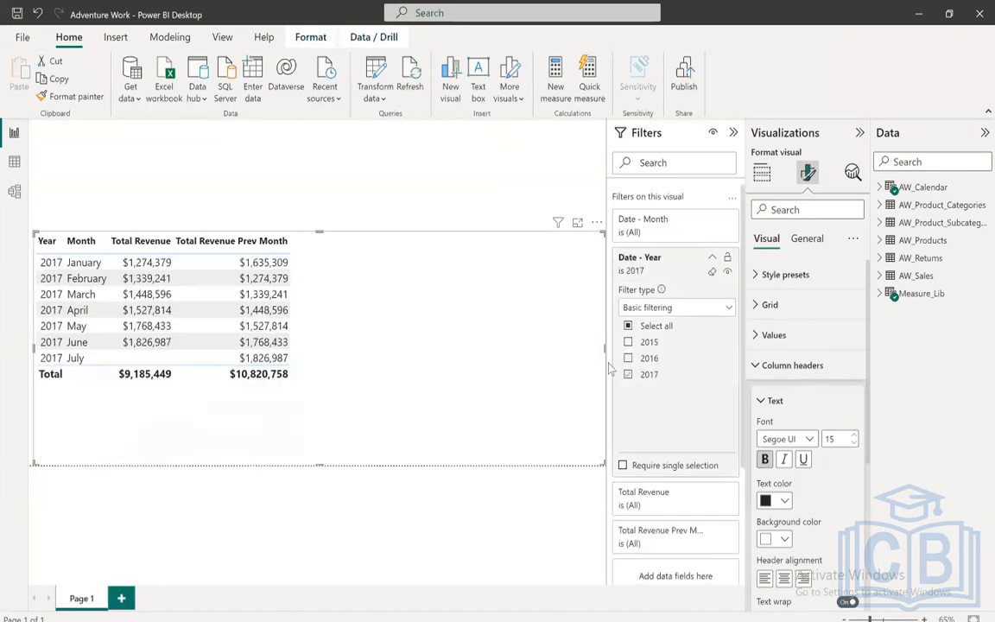
left_click(712, 257)
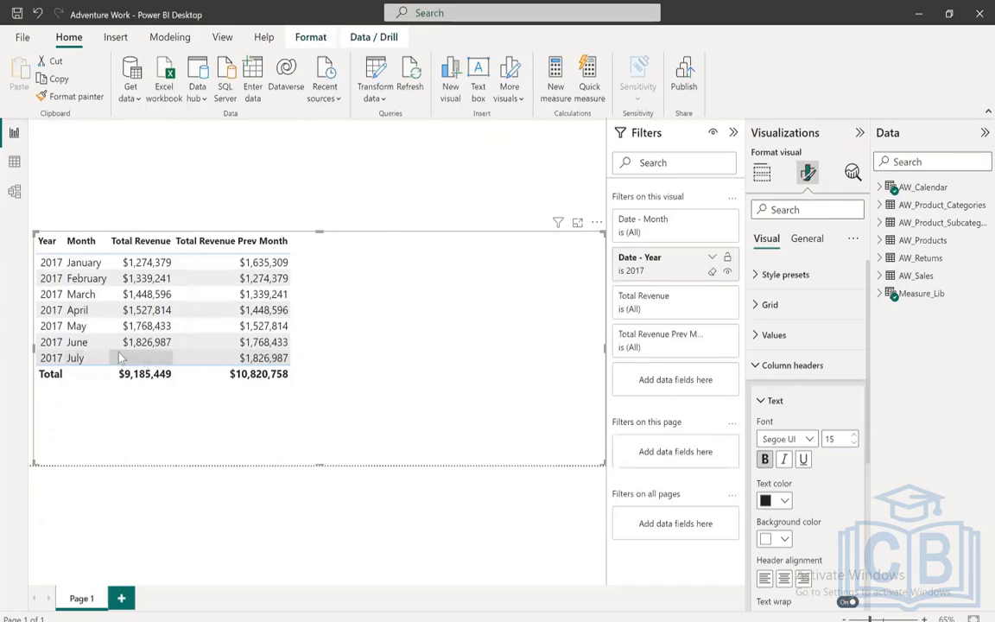
- Show the AW_Sales table data and sort it by OrderDate in descending order to examine the latest orders
left_click(13, 162)
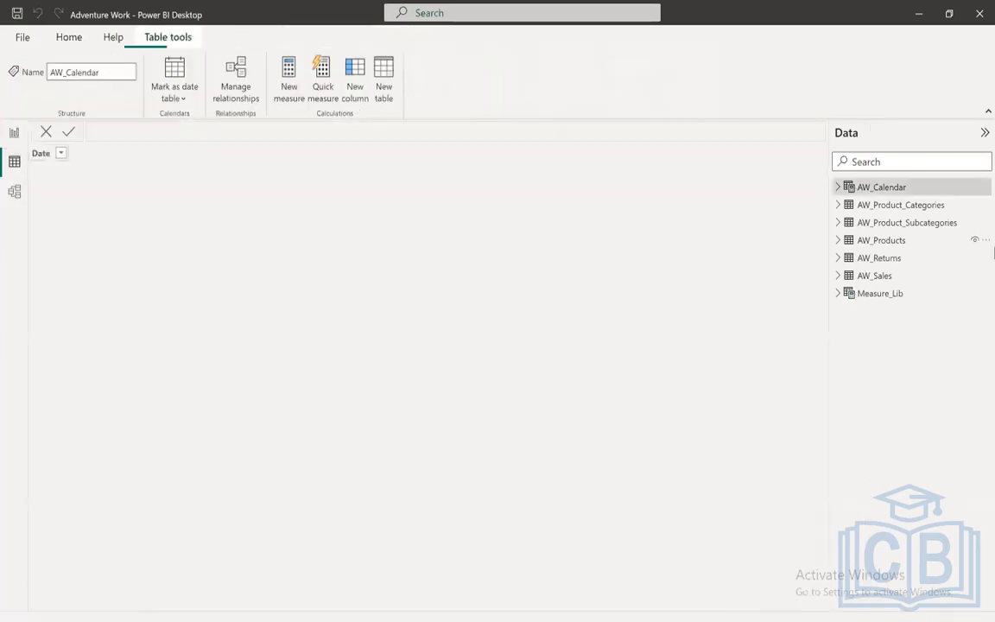
left_click(874, 275)
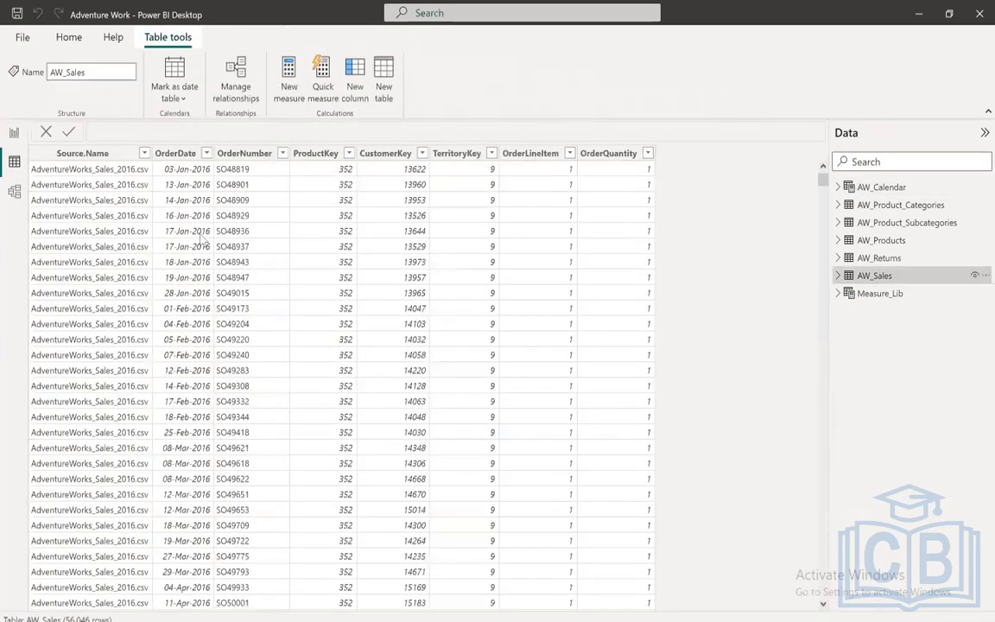
left_click(207, 154)
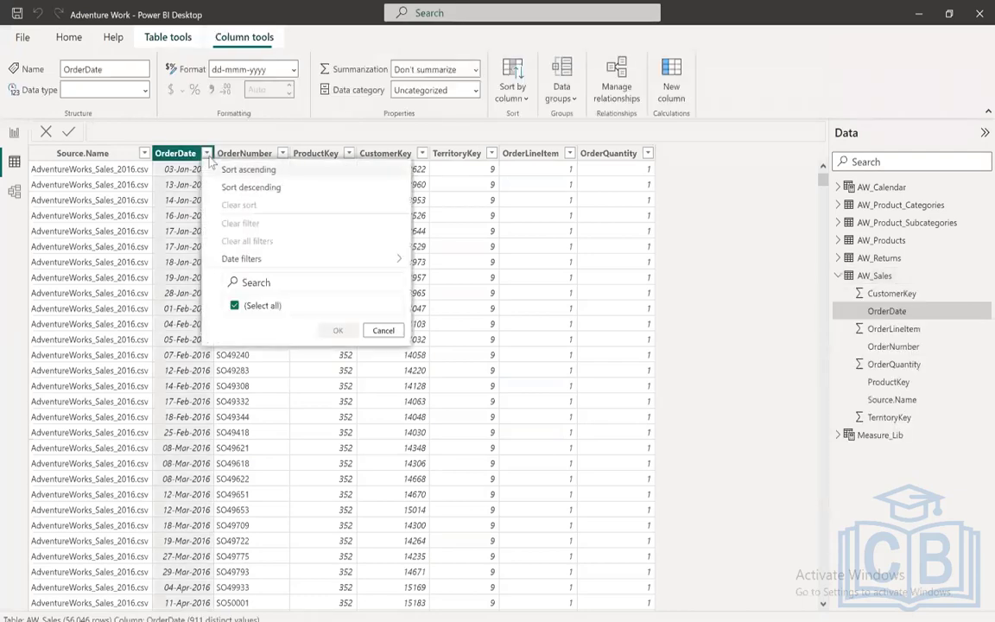
left_click(257, 187)
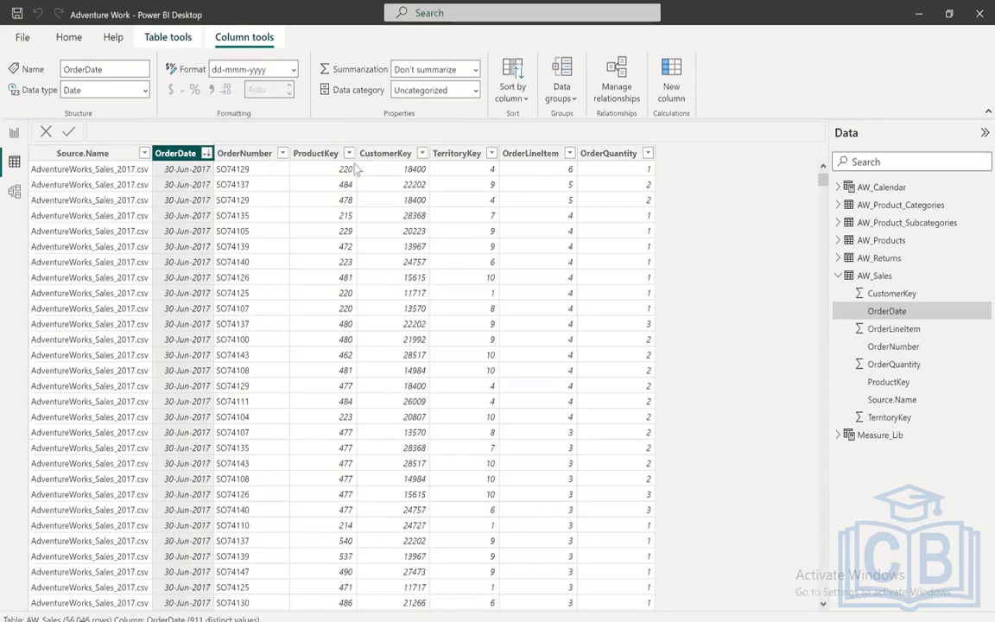
- Clear the OrderDate sort in AW_Sales and sort the column in ascending order
left_click(207, 153)
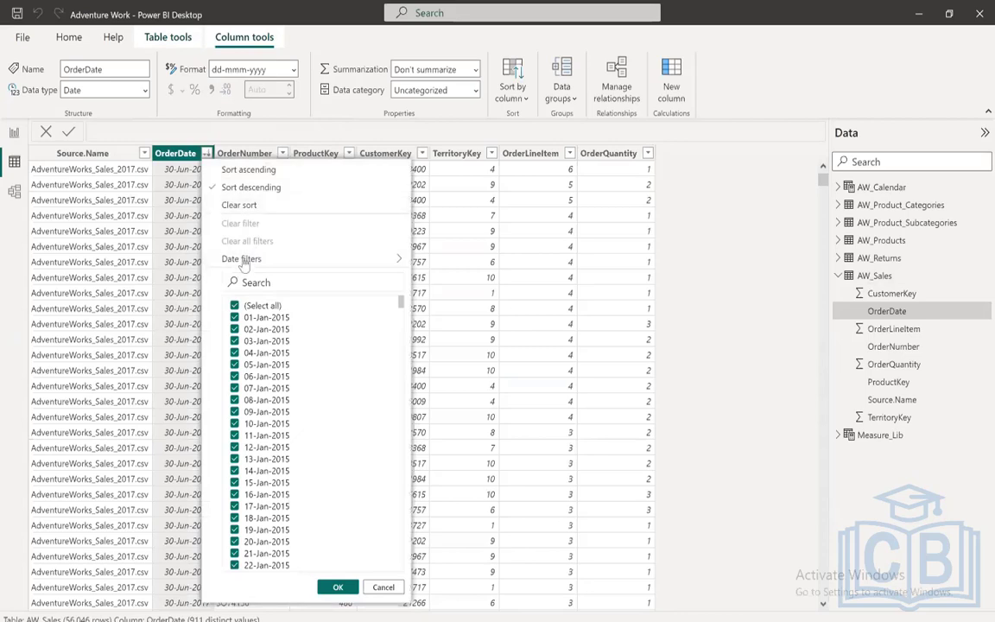
left_click(246, 205)
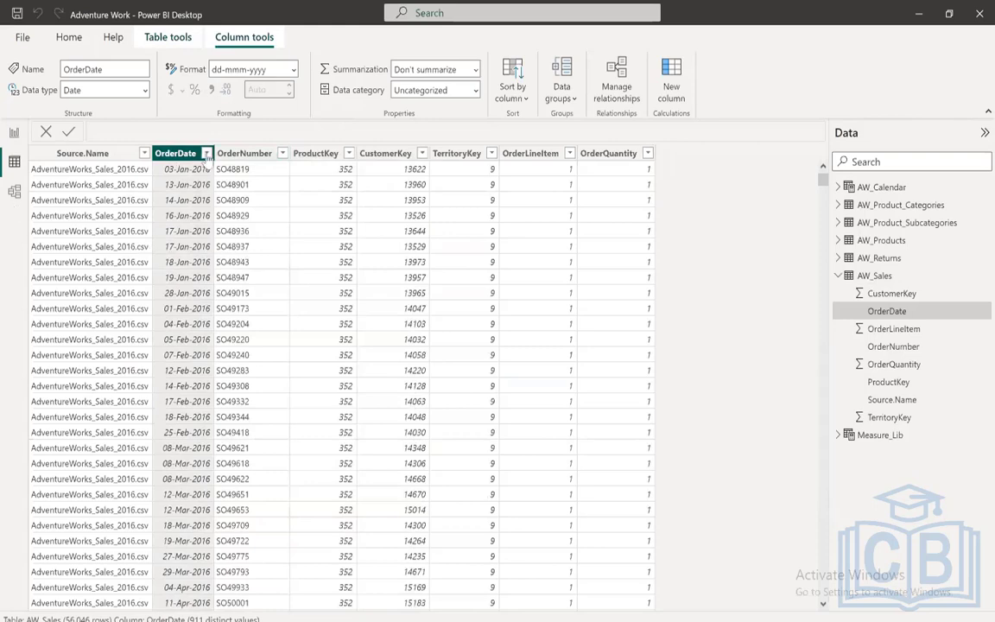
left_click(206, 153)
left_click(227, 171)
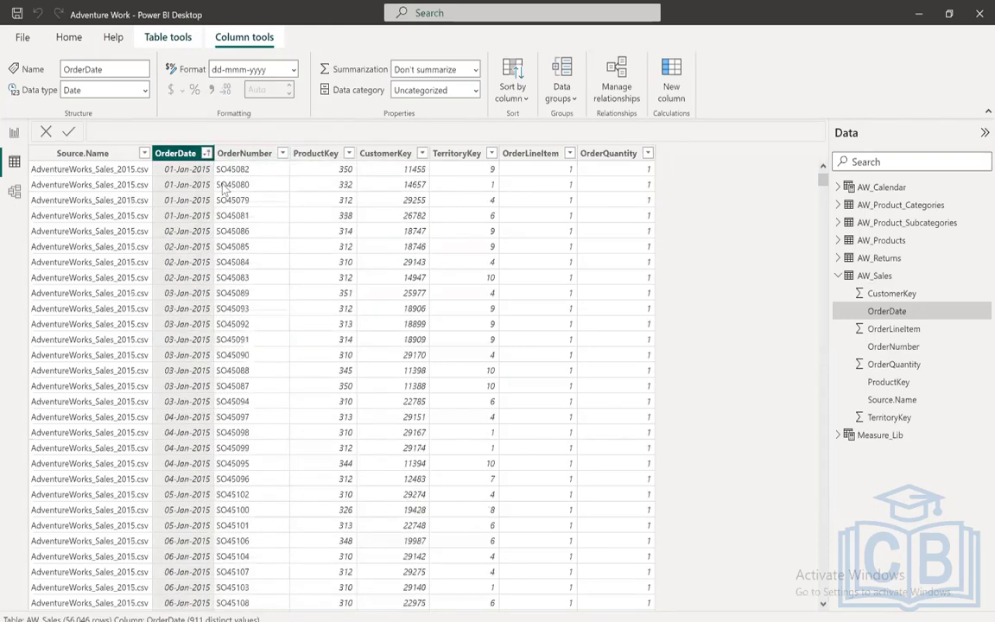
- Check the revenue table in the report again, and display the AW_Calendar table's Date column in the data view
left_click(12, 132)
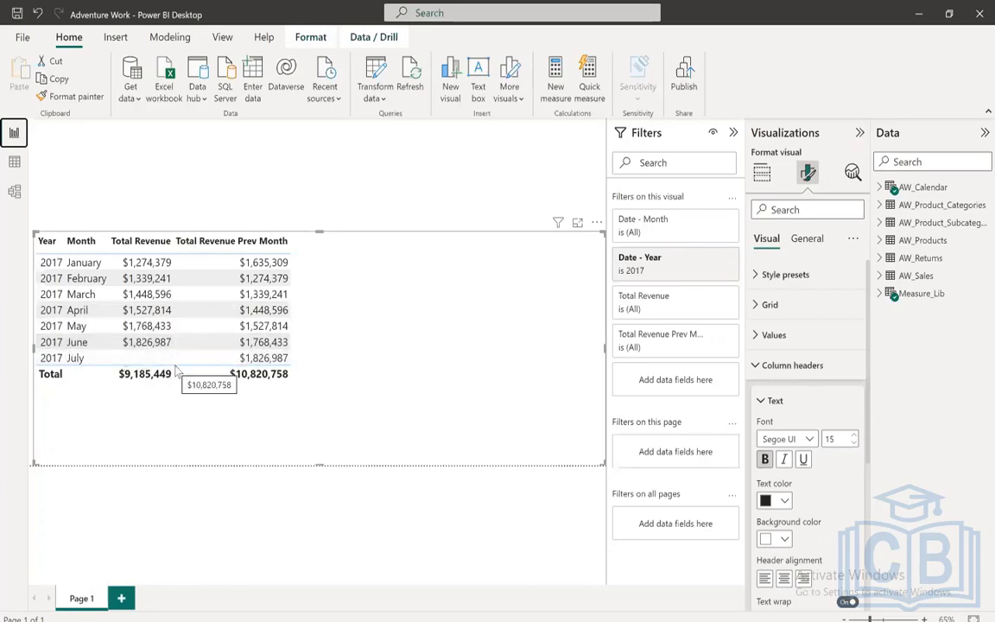
left_click(14, 168)
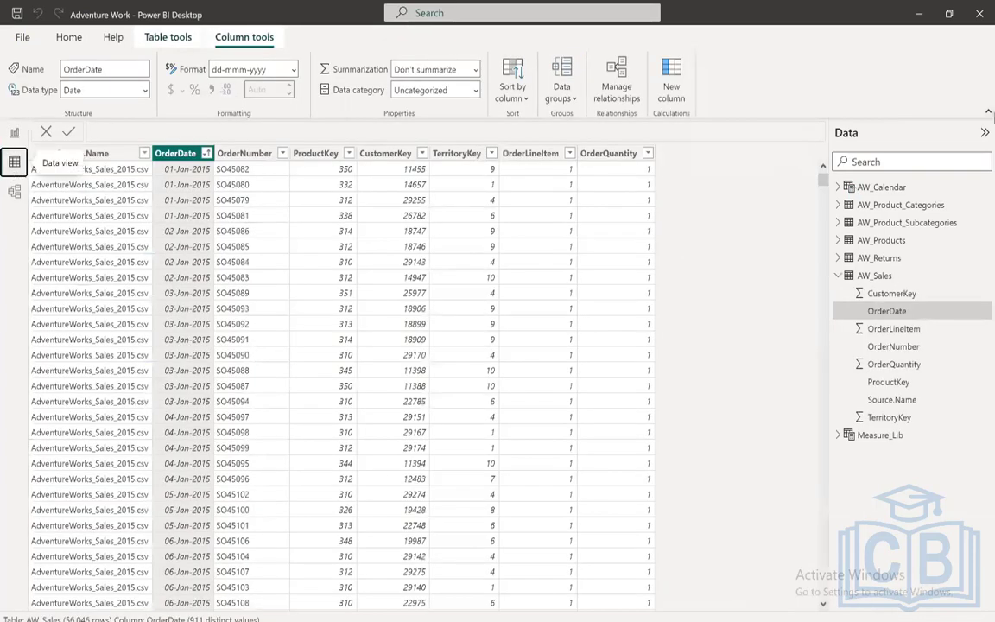
left_click(839, 277)
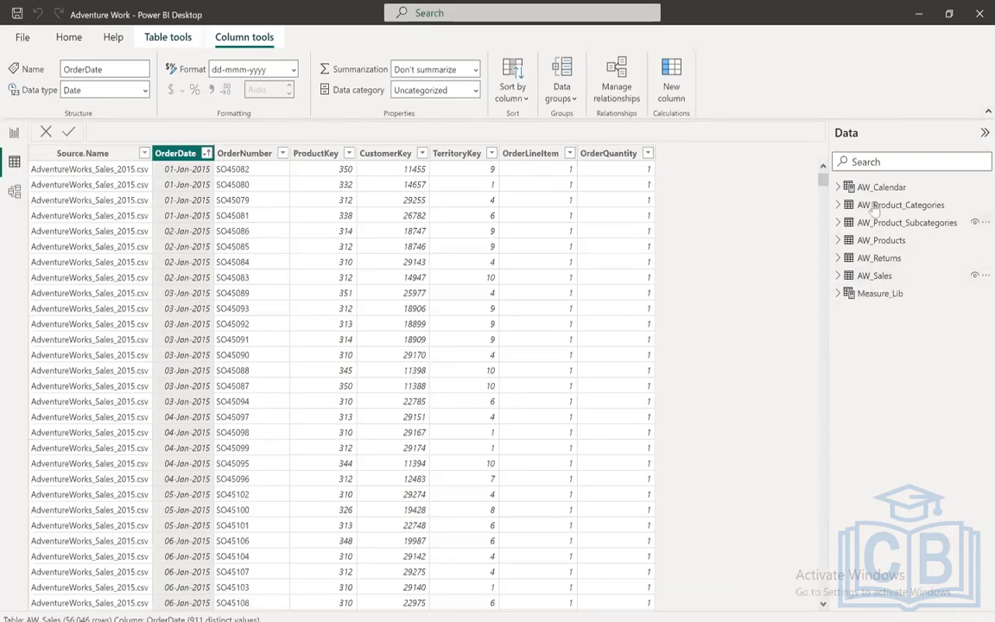
left_click(880, 187)
left_click(44, 154)
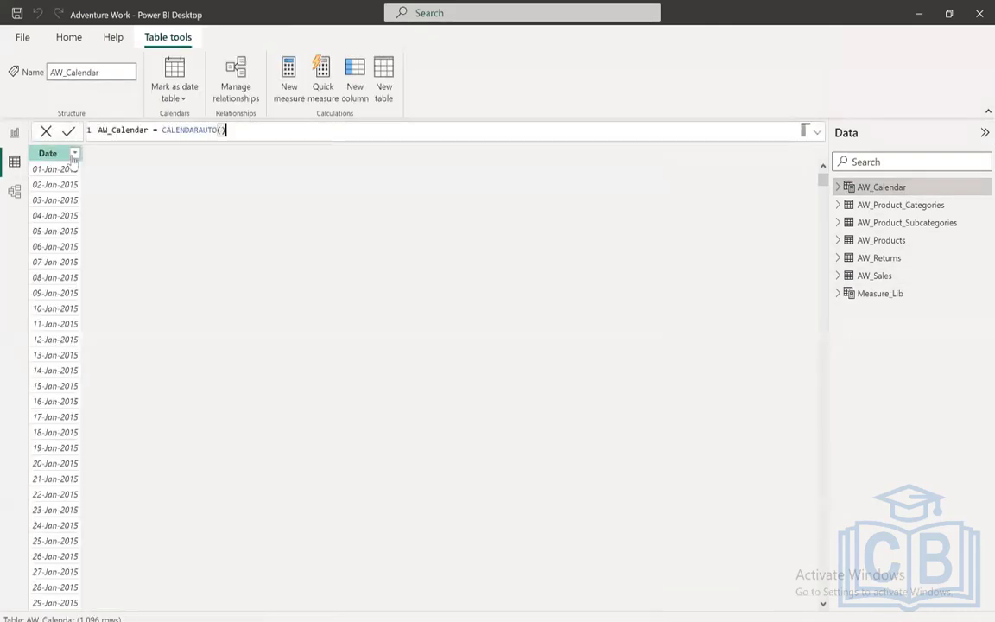
- Filter the AW_Calendar Date column to the 2017 dates and sort it in descending order
left_click(75, 153)
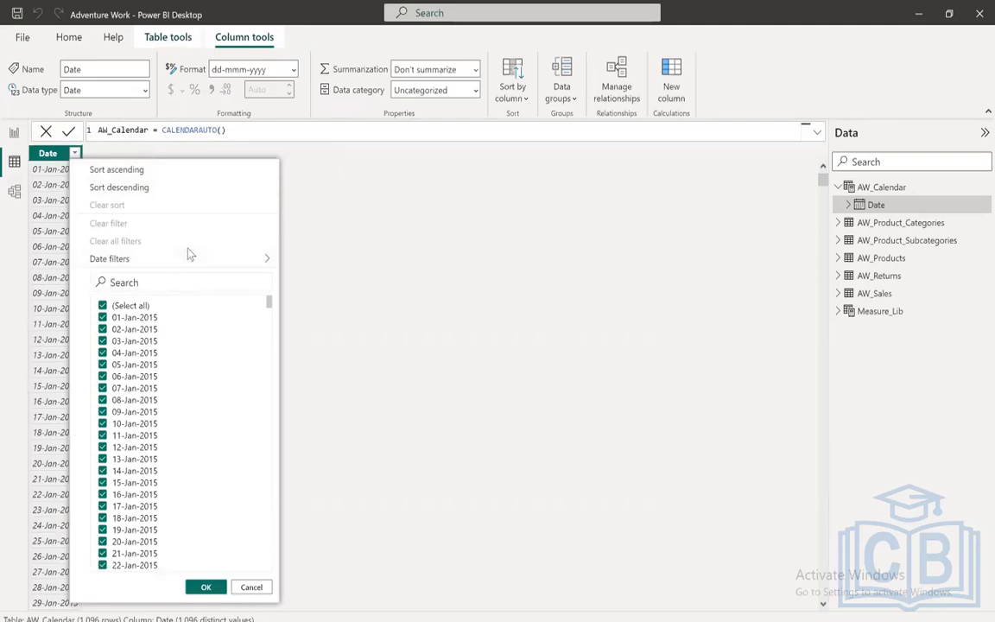
type("2017")
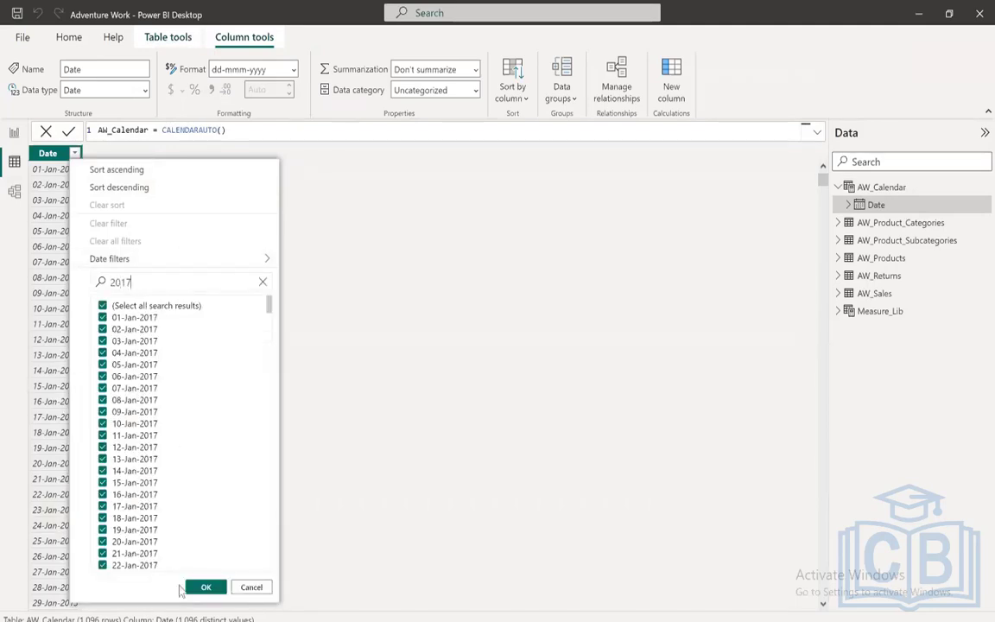
left_click(205, 585)
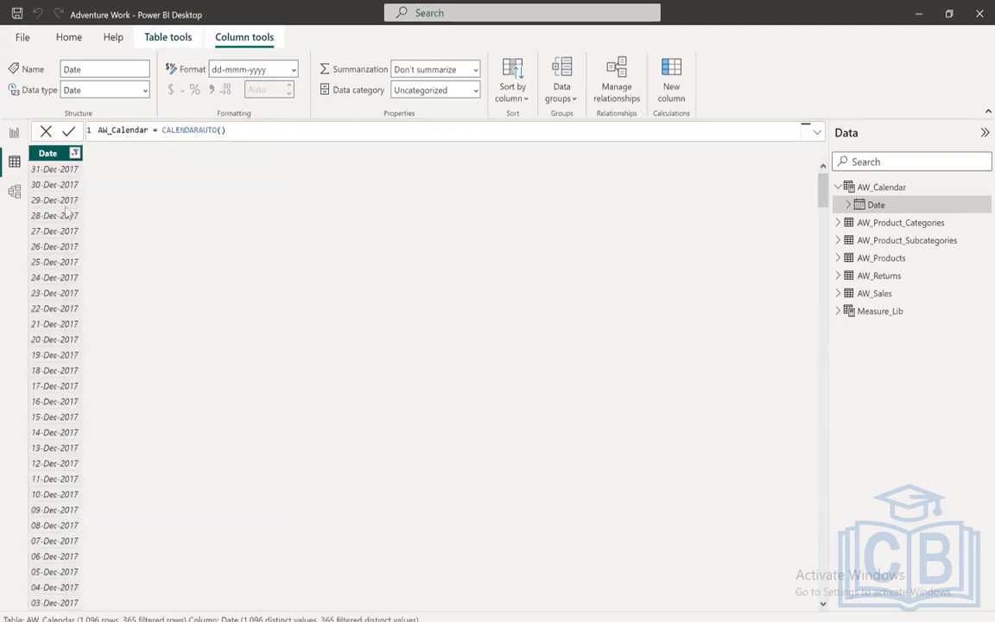
left_click(76, 153)
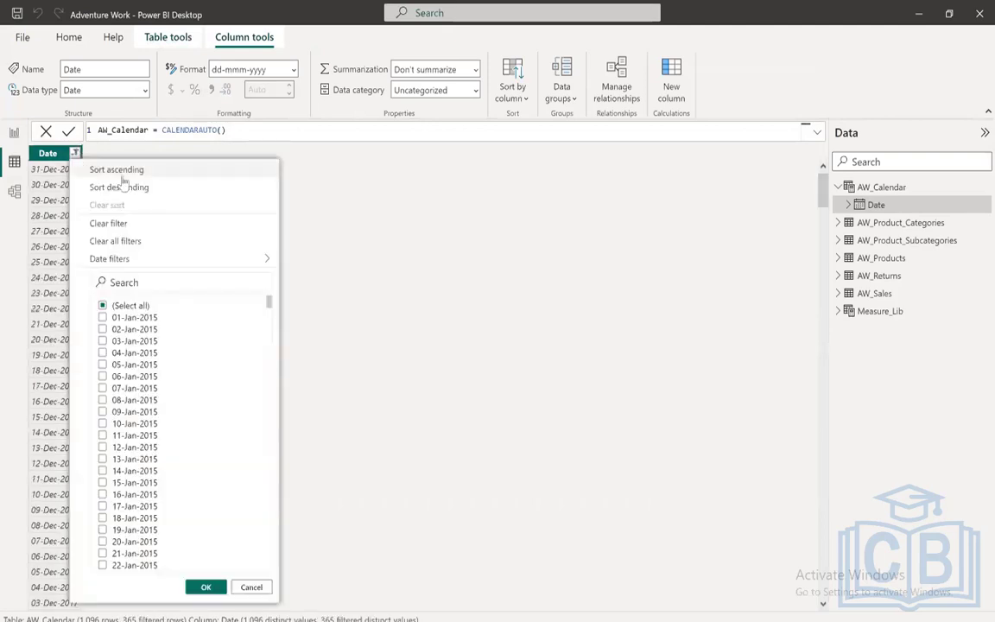
left_click(121, 188)
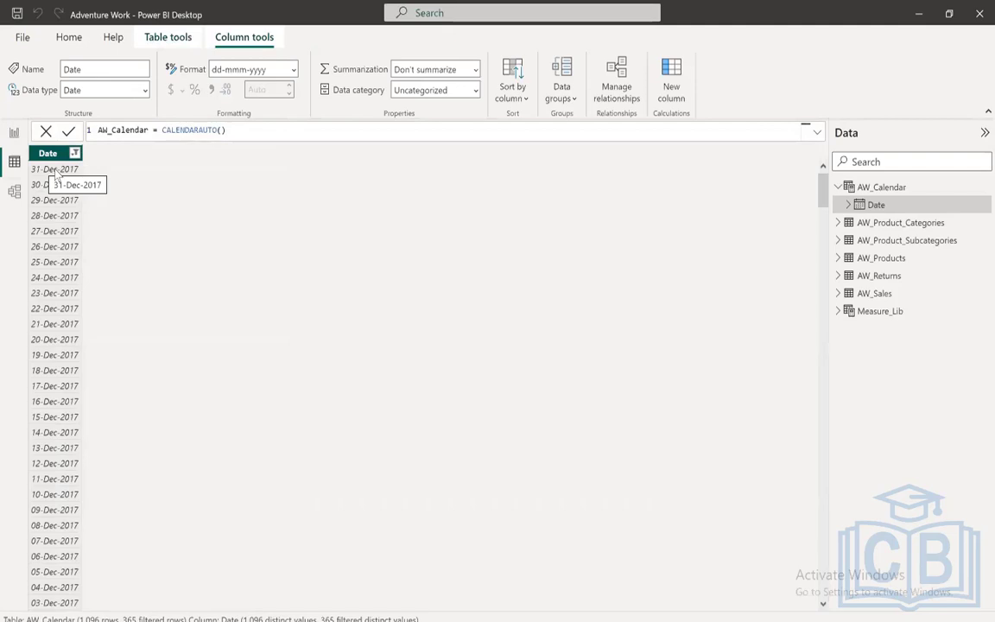
- Highlight the name and the CALENDARAUTO() expression in the AW_Calendar formula, and switch to the model view
left_click_drag(159, 129, 98, 130)
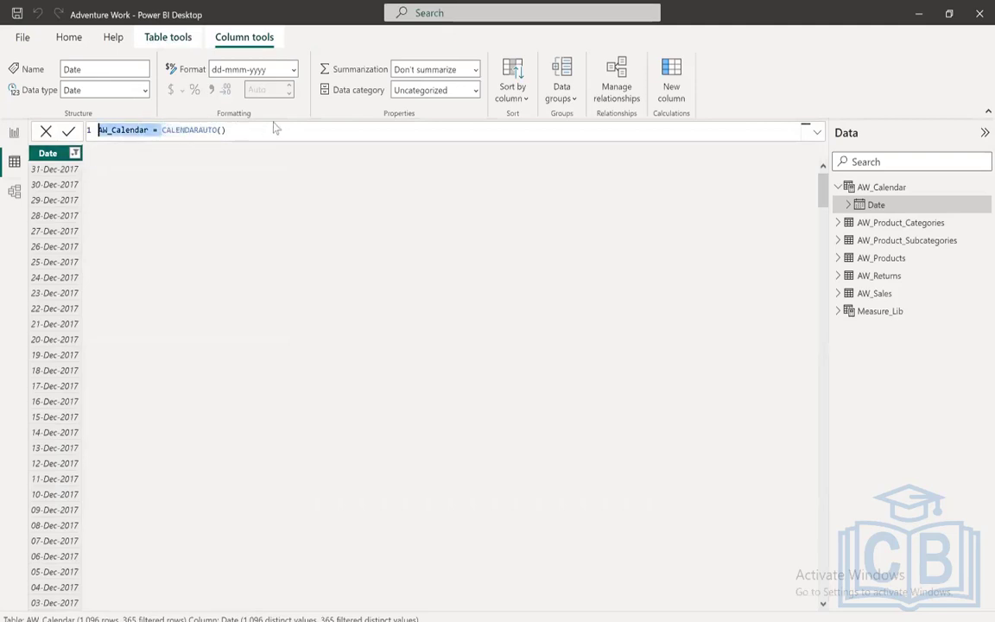
key("shift+End")
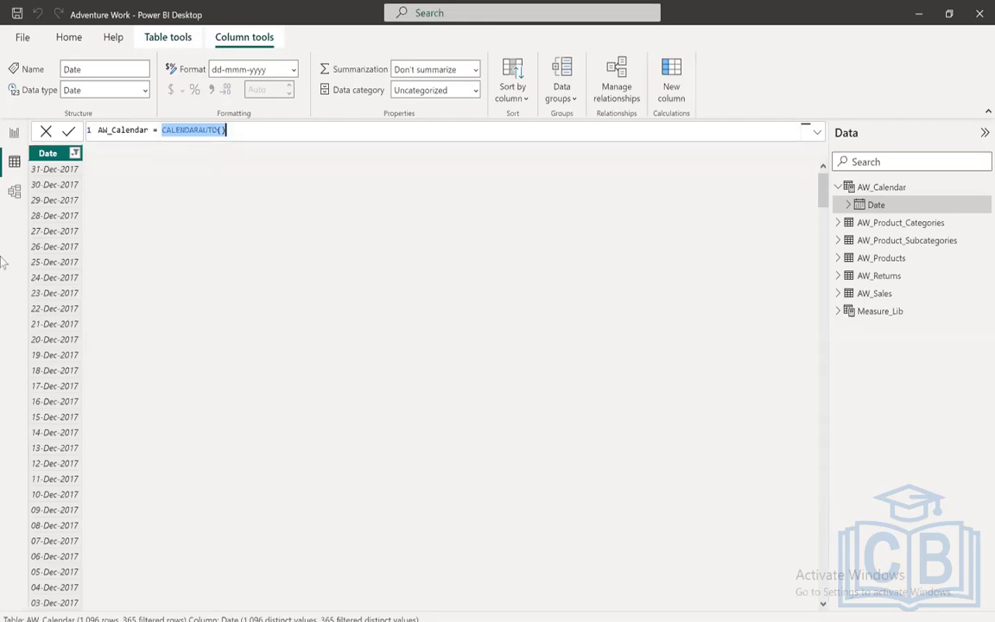
left_click(14, 190)
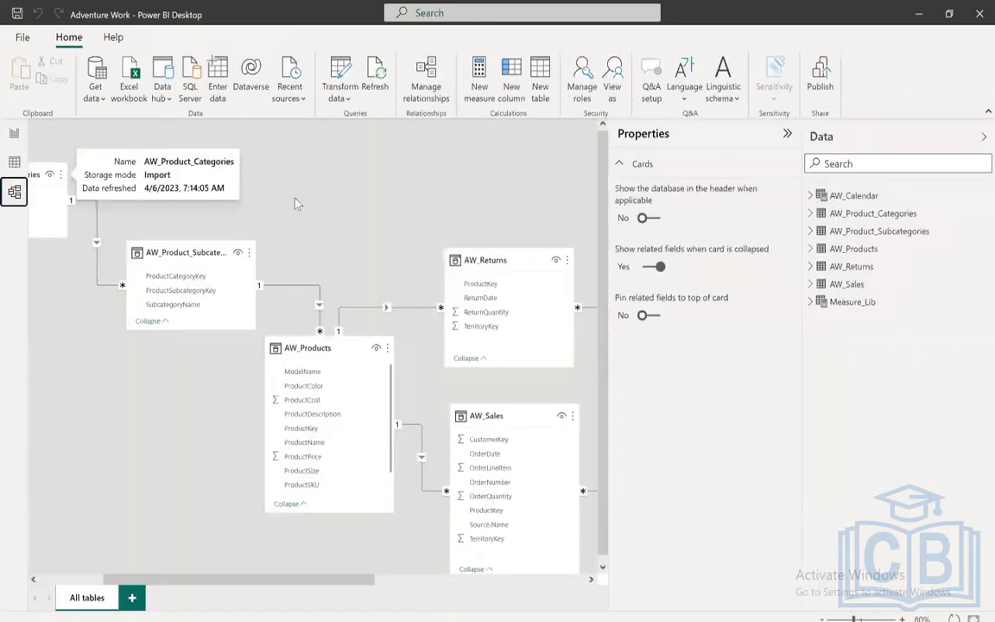
- Examine the relationships linking AW_Calendar to AW_Returns and AW_Sales, and compare them with the calendar dates and the report's revenue table
left_click_drag(238, 579, 327, 602)
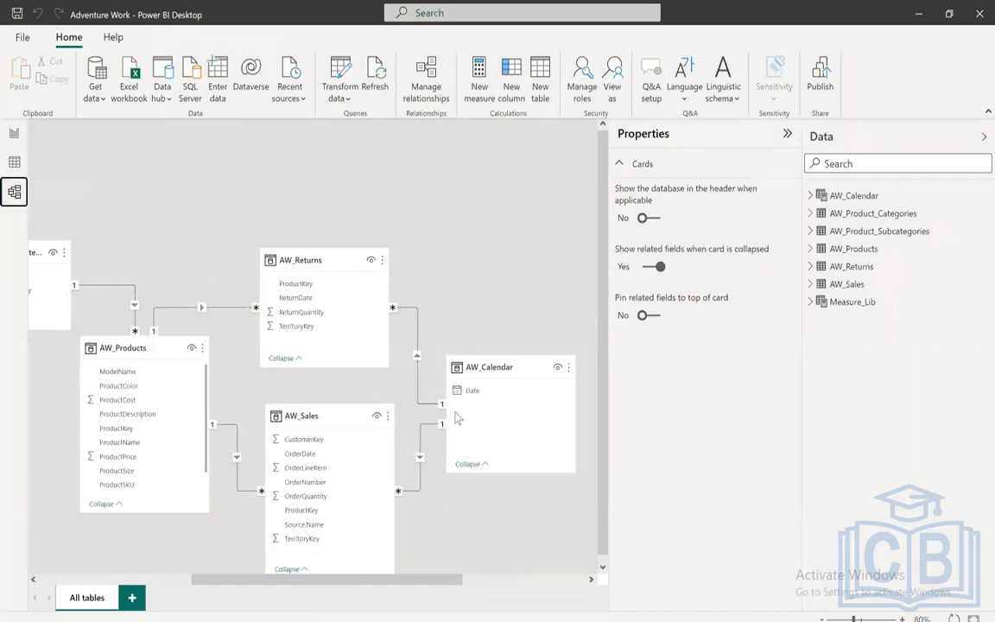
left_click(17, 145)
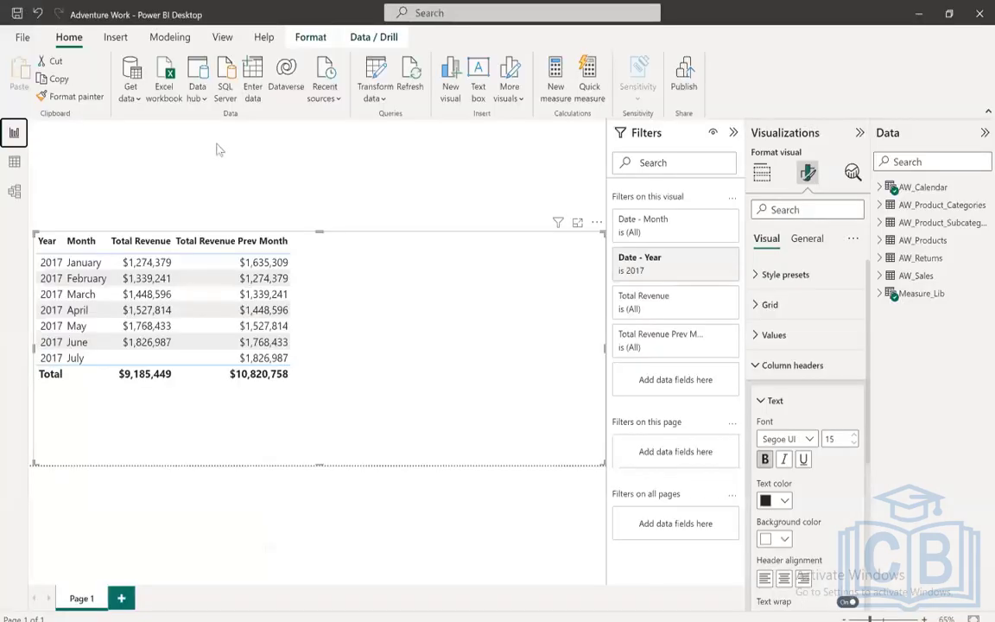
left_click(14, 161)
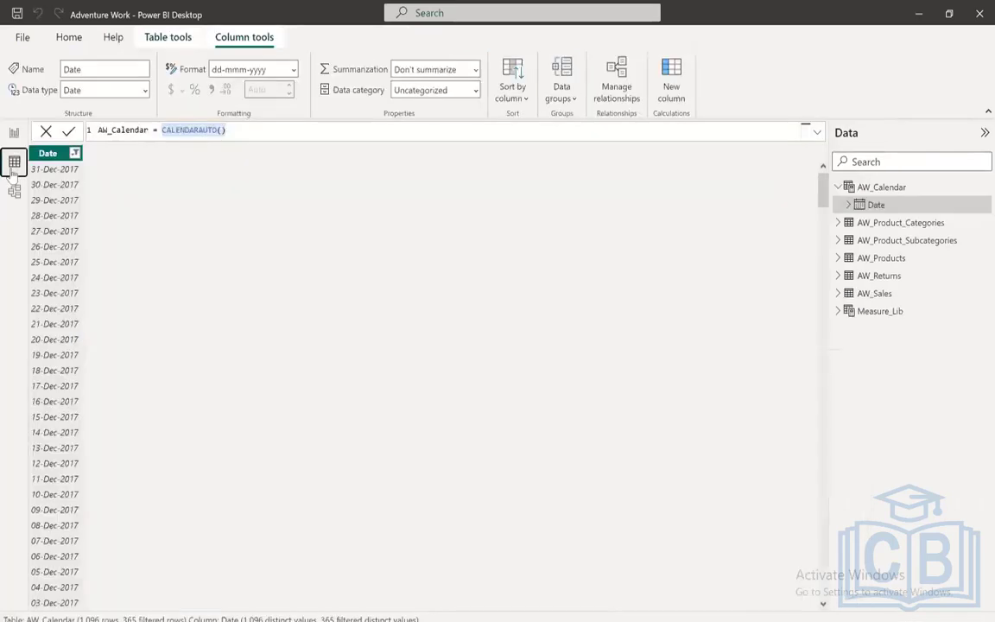
left_click(14, 191)
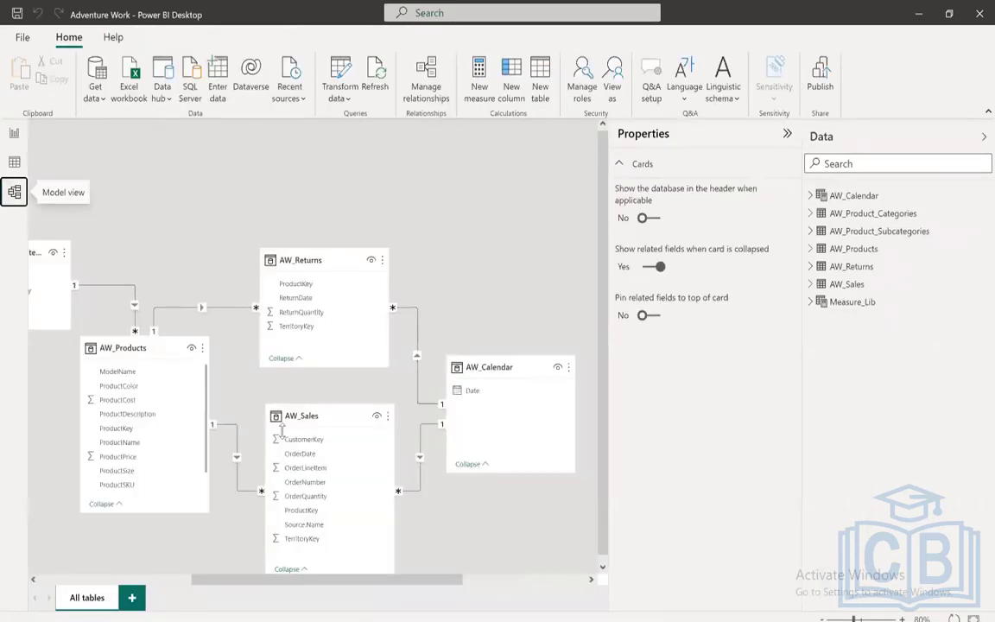
left_click(14, 132)
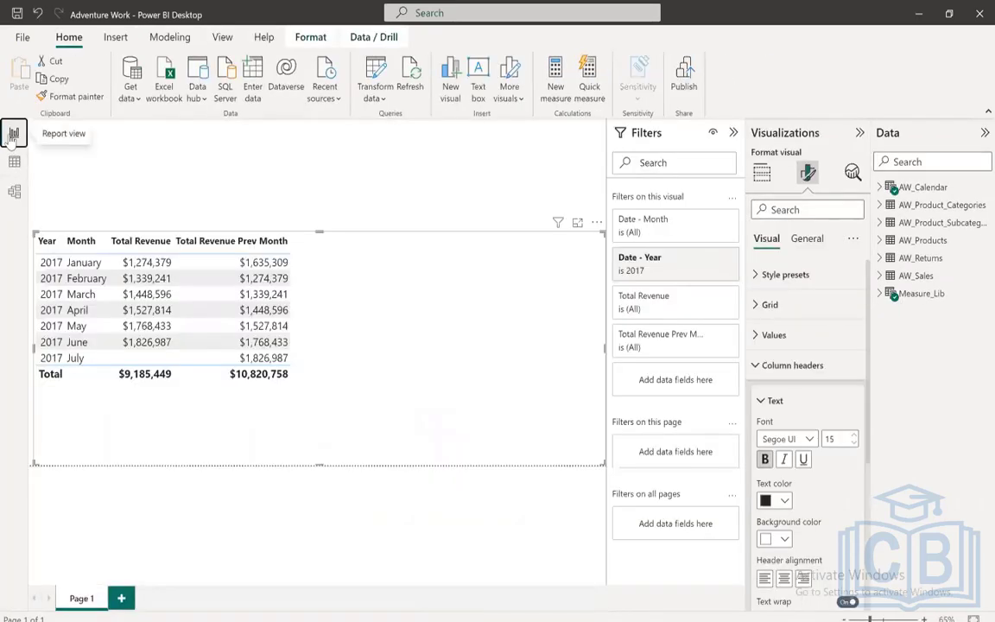
- Add a calculated column named Related Order Date to AW_Calendar and begin its formula with the RELATED function
left_click(14, 161)
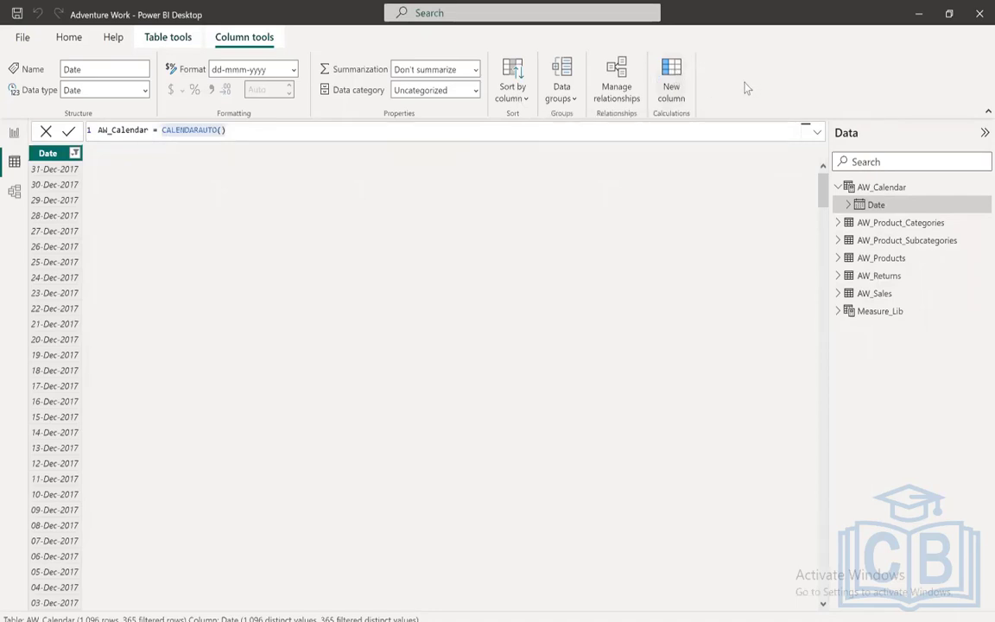
left_click(671, 86)
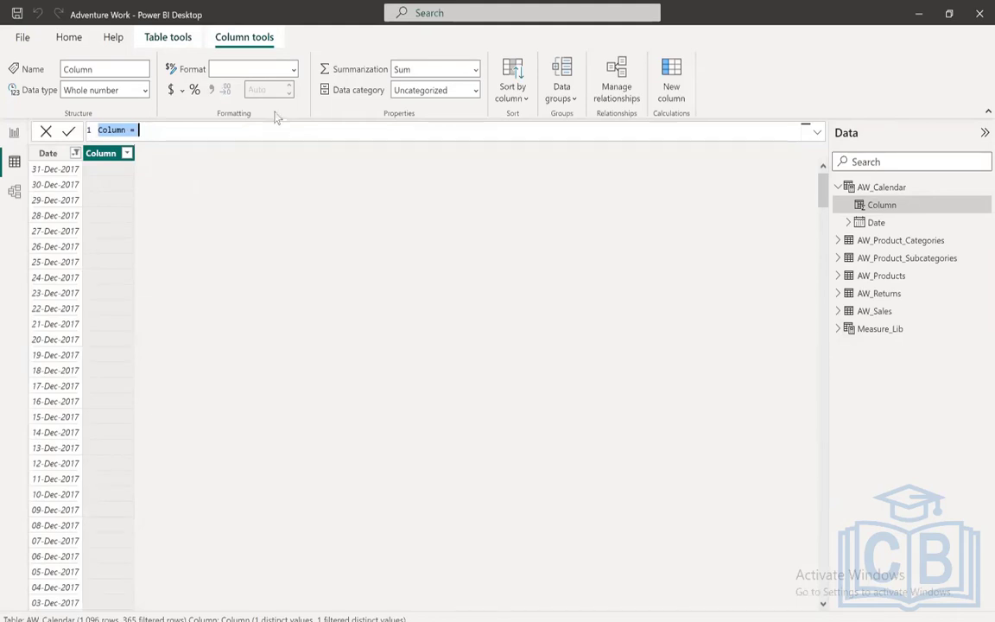
type("Related Order Date")
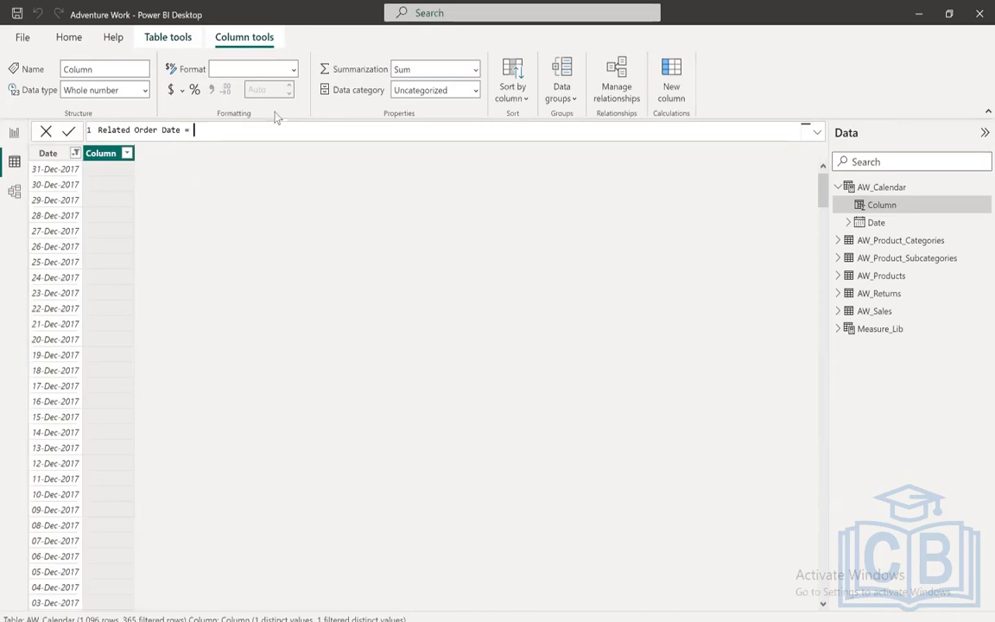
type("= Related")
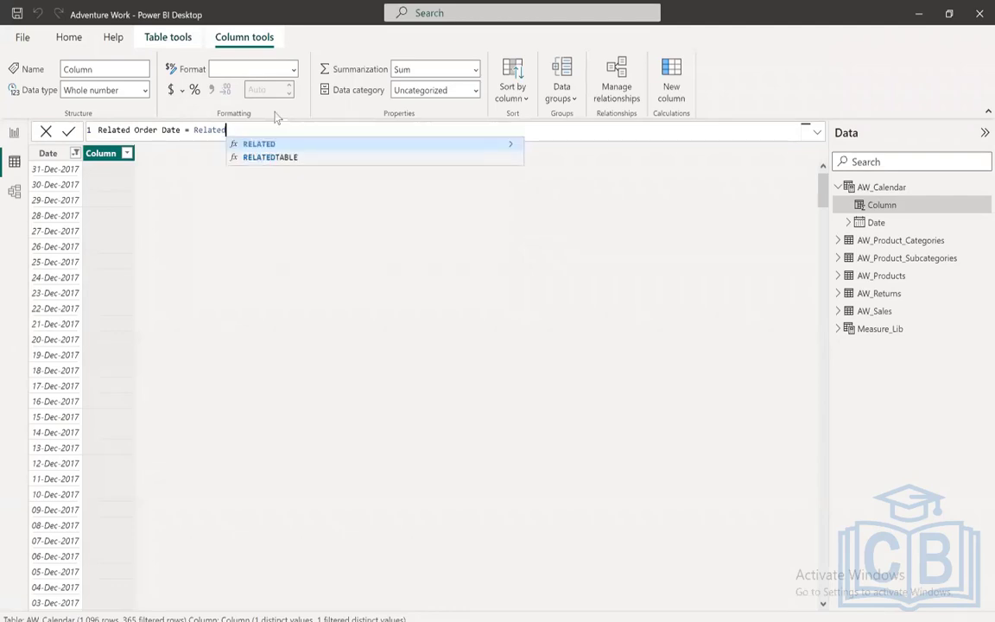
type("(")
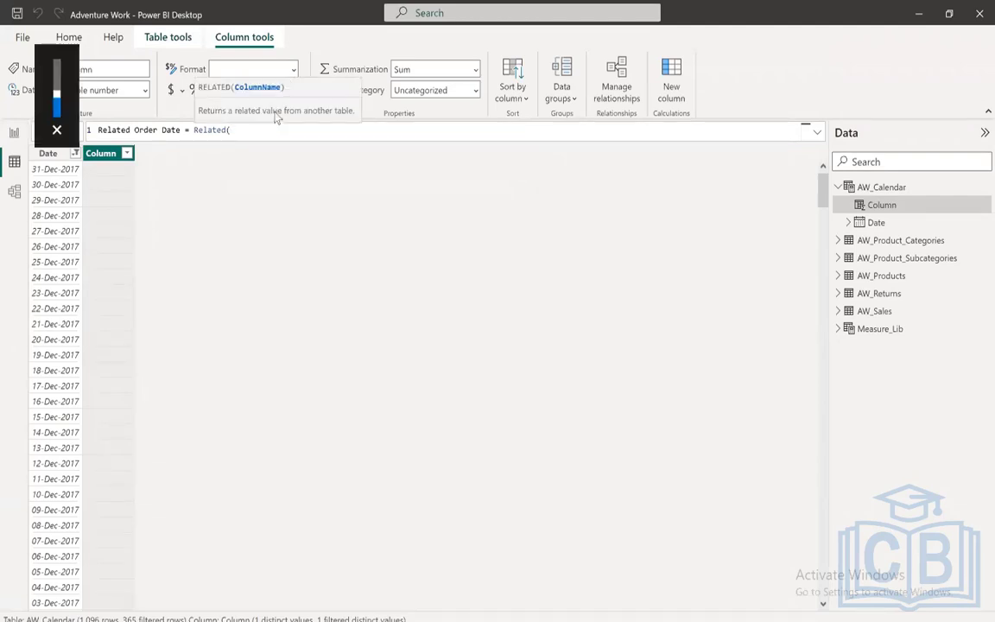
key("XF86AudioMute")
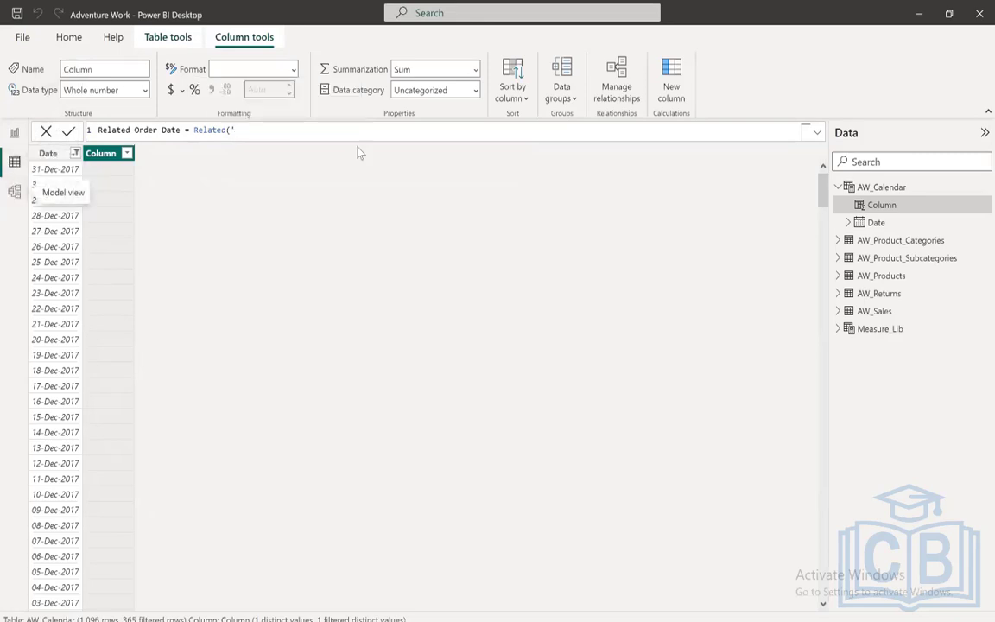
- In the model view, set the cross filter direction of the AW_Returns to AW_Calendar relationship to Both
left_click(15, 191)
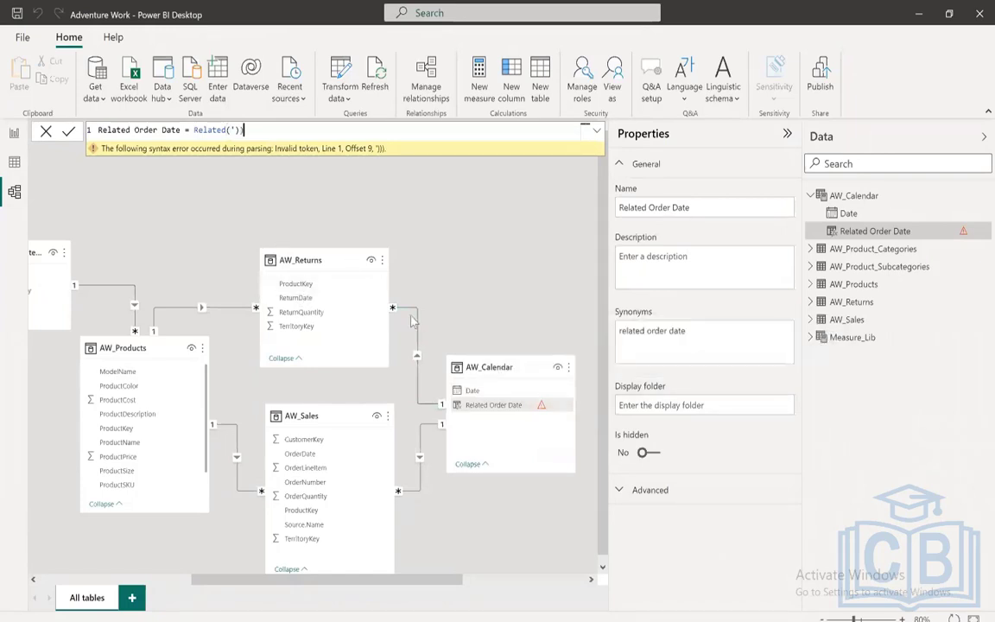
left_click(417, 381)
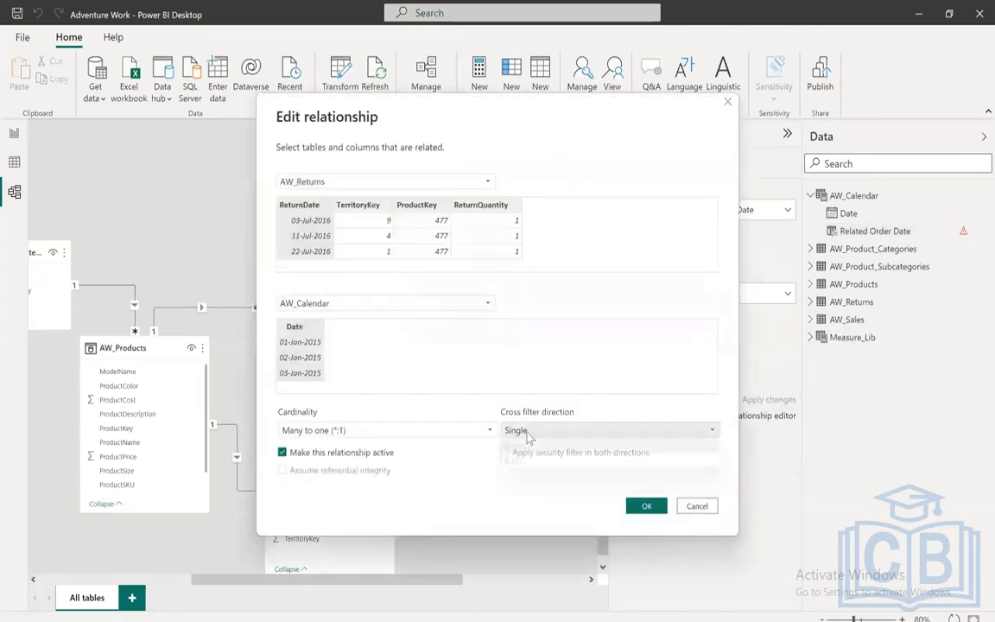
left_click(526, 432)
left_click(526, 461)
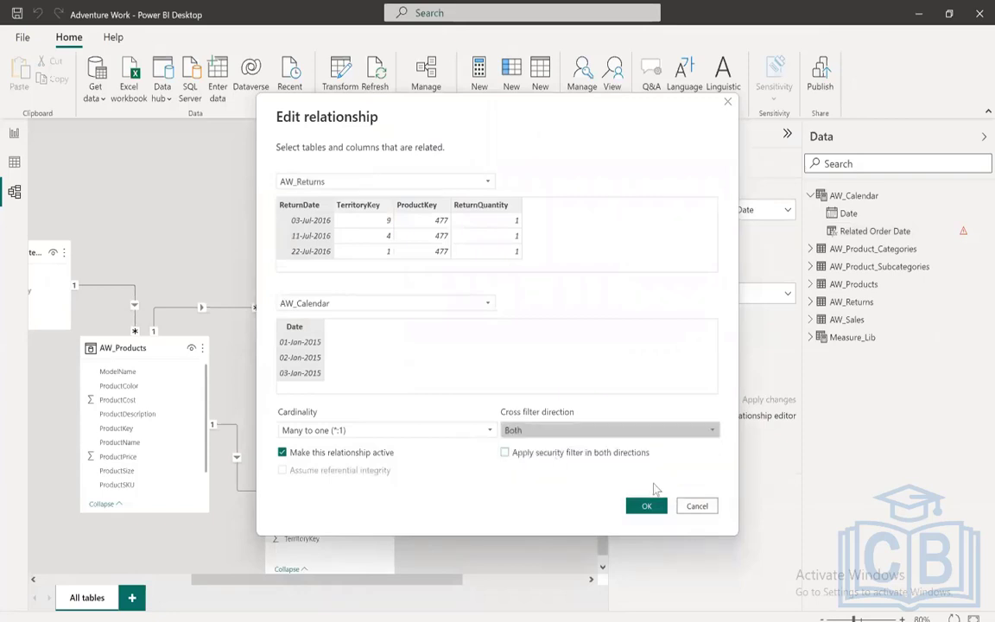
left_click(643, 505)
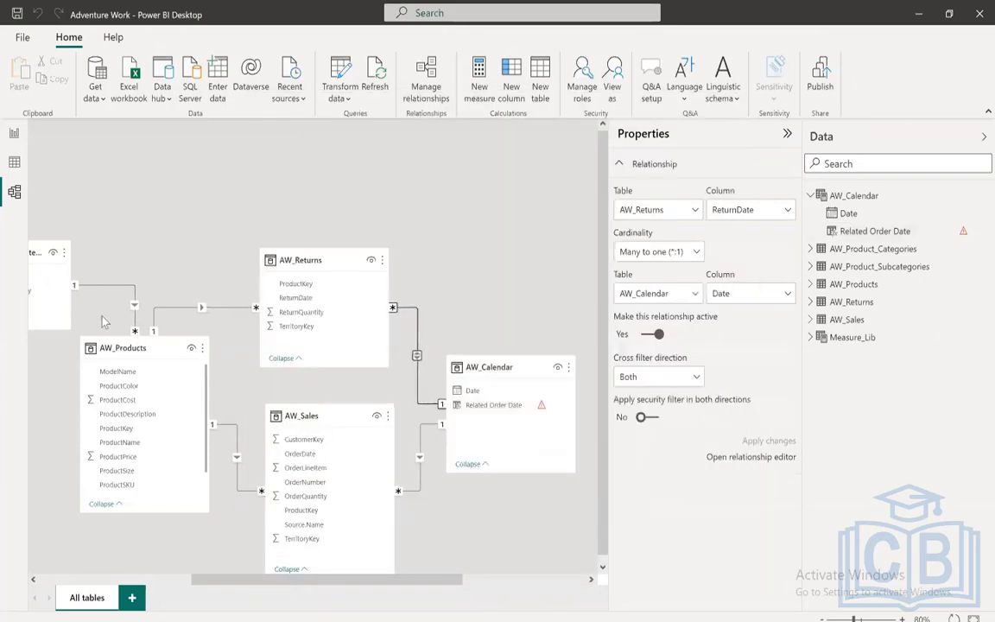
- Try to define the Related Order Date column in AW_Calendar as Related('AW_Sales'[Order Date])
left_click(14, 162)
key("BackSpace")
key("BackSpace")
key("BackSpace")
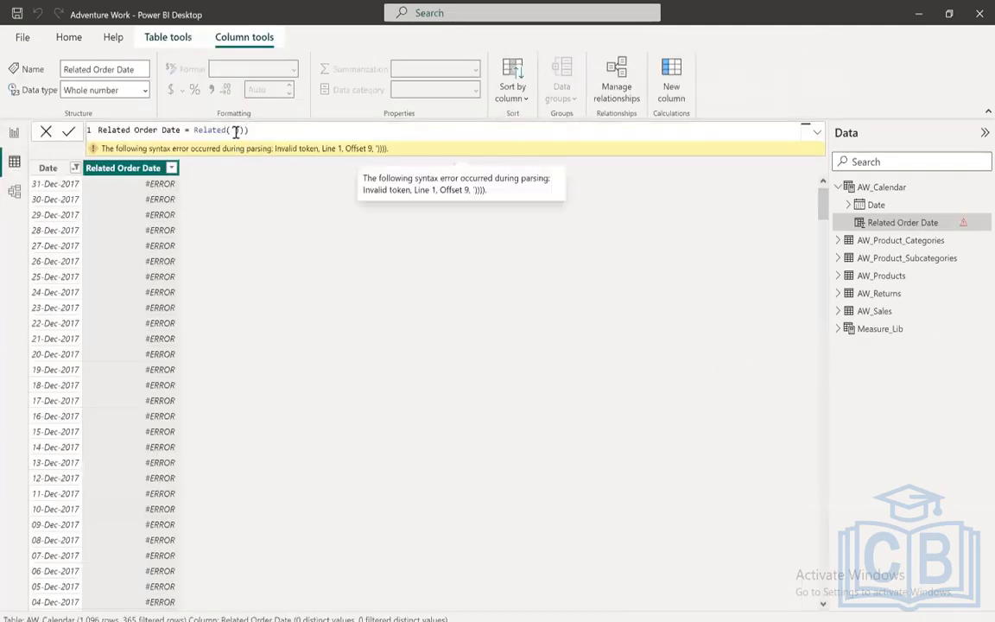
key("BackSpace")
key("BackSpace")
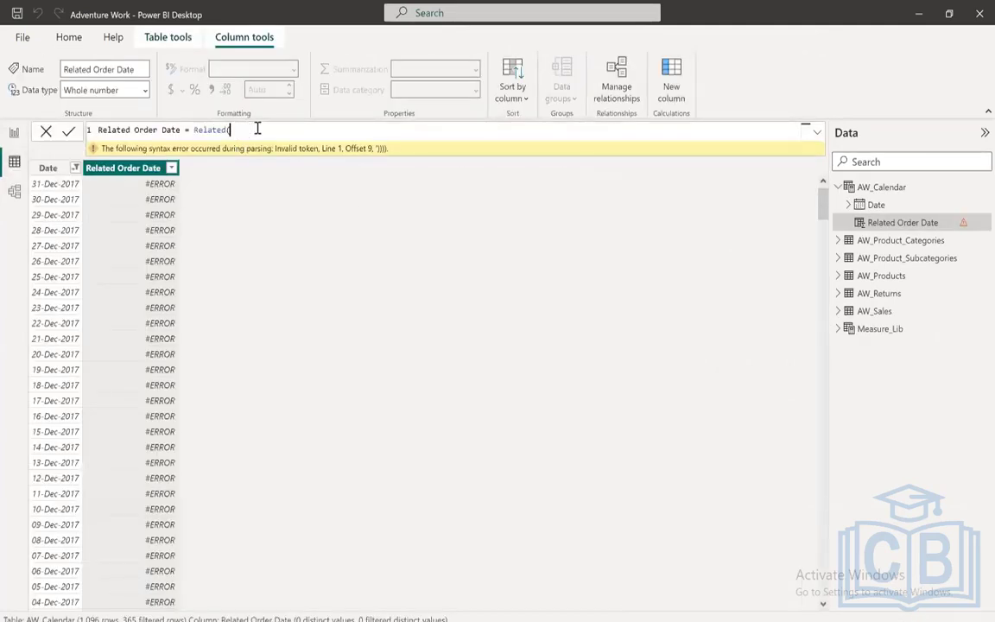
type("(")
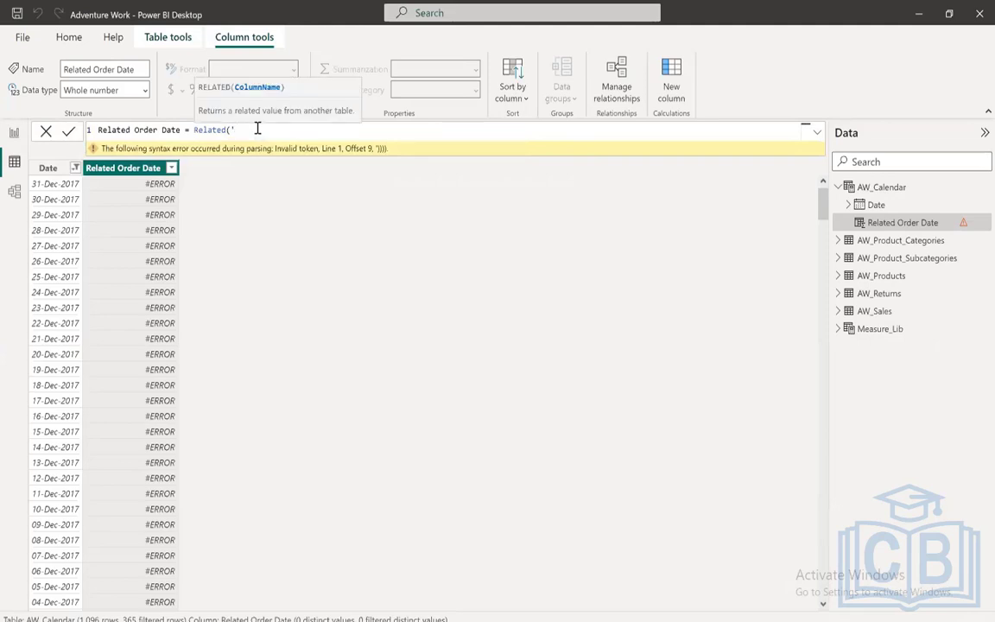
type("'AW_Sales")
type(",")
key("BackSpace")
type("[Order Date])")
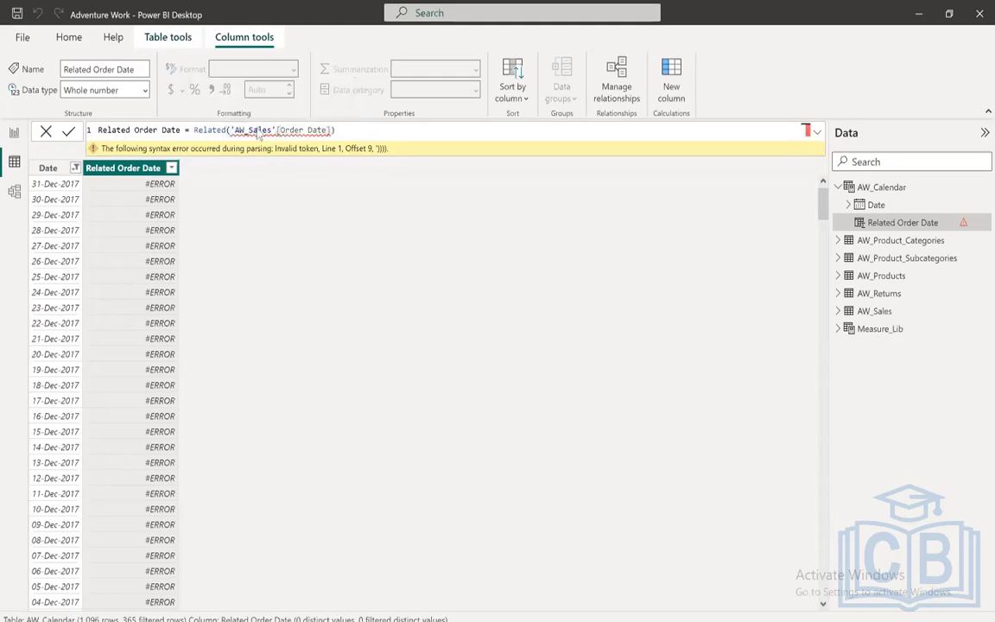
key("Return")
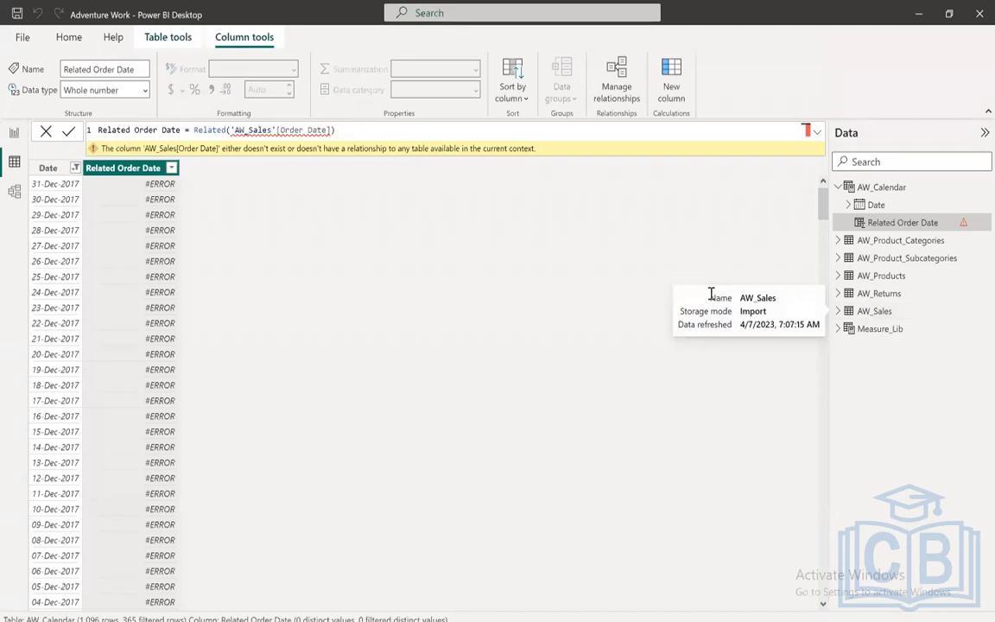
- Delete the Related Order Date column from the AW_Calendar table
right_click(147, 167)
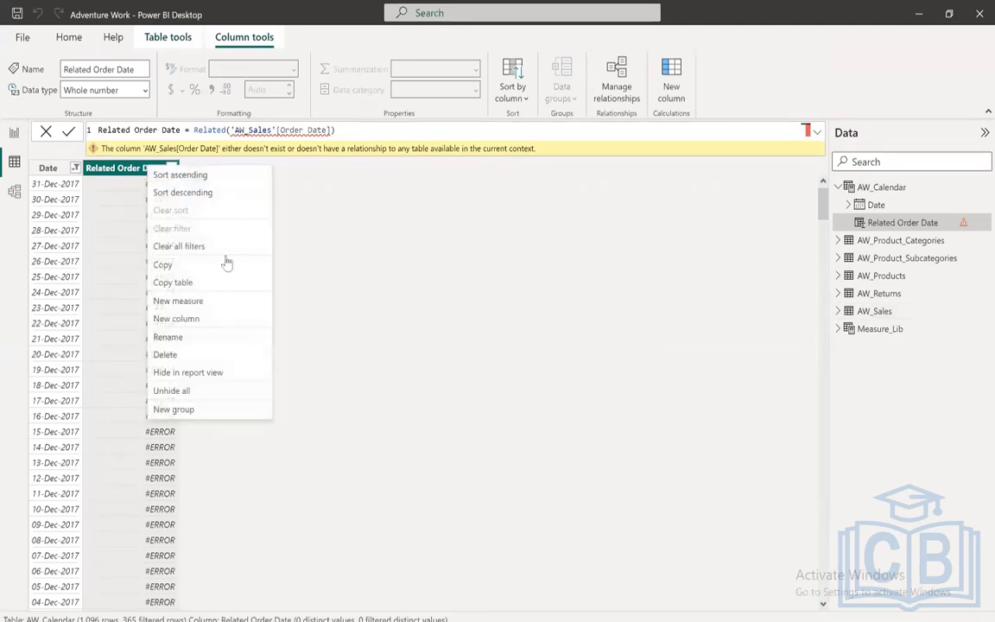
left_click(183, 355)
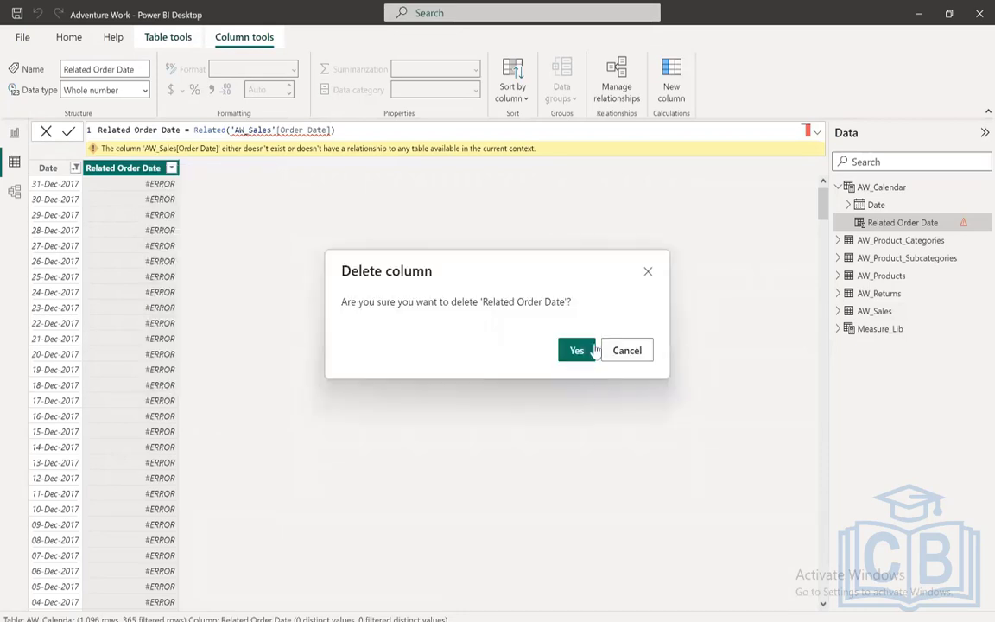
left_click(592, 350)
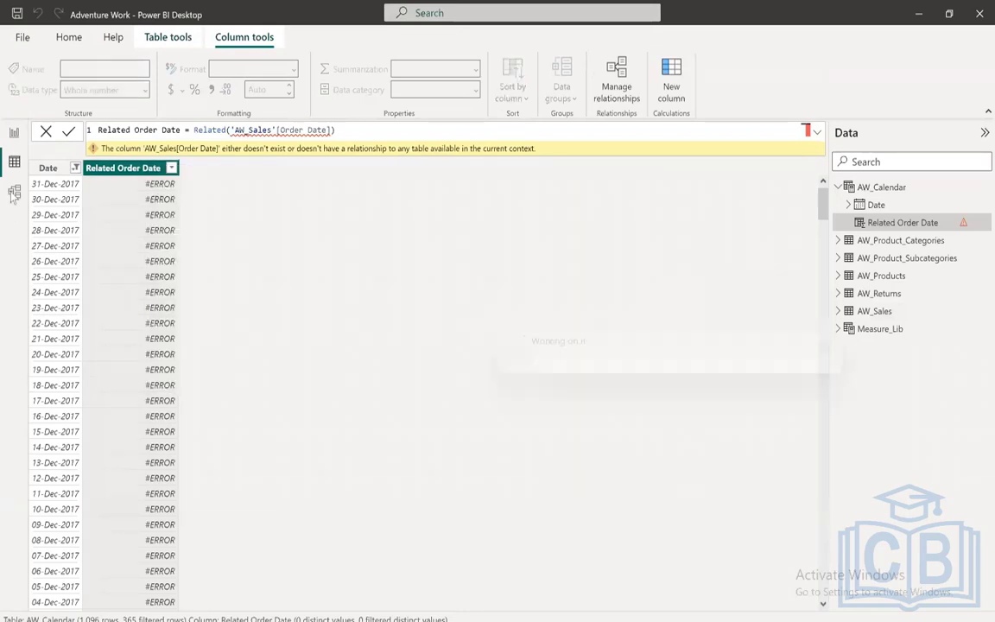
- Set the cross filter direction of the AW_Returns to AW_Calendar relationship back to Single
left_click(14, 192)
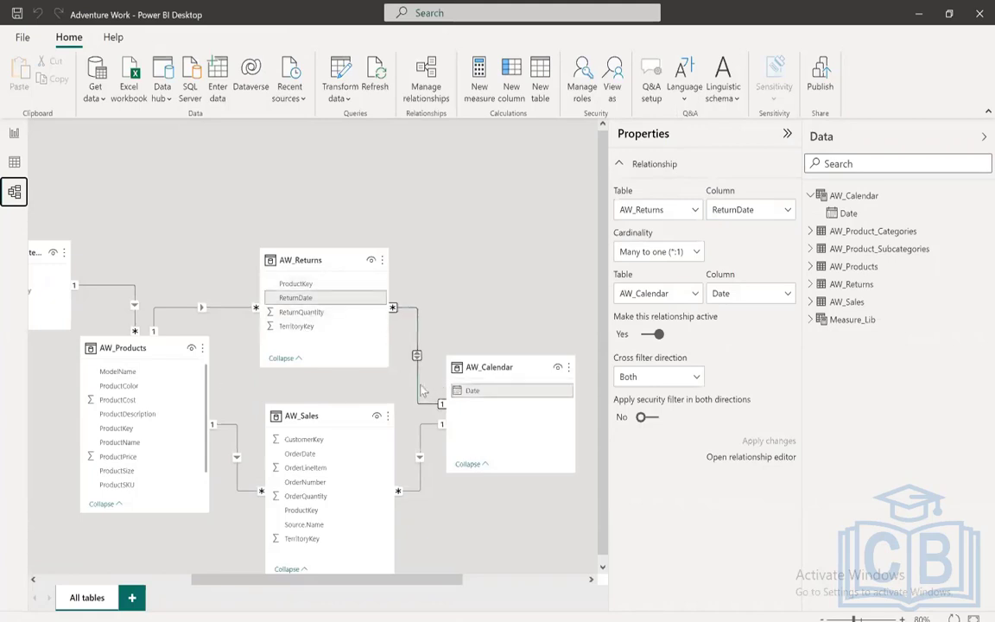
double_click(433, 361)
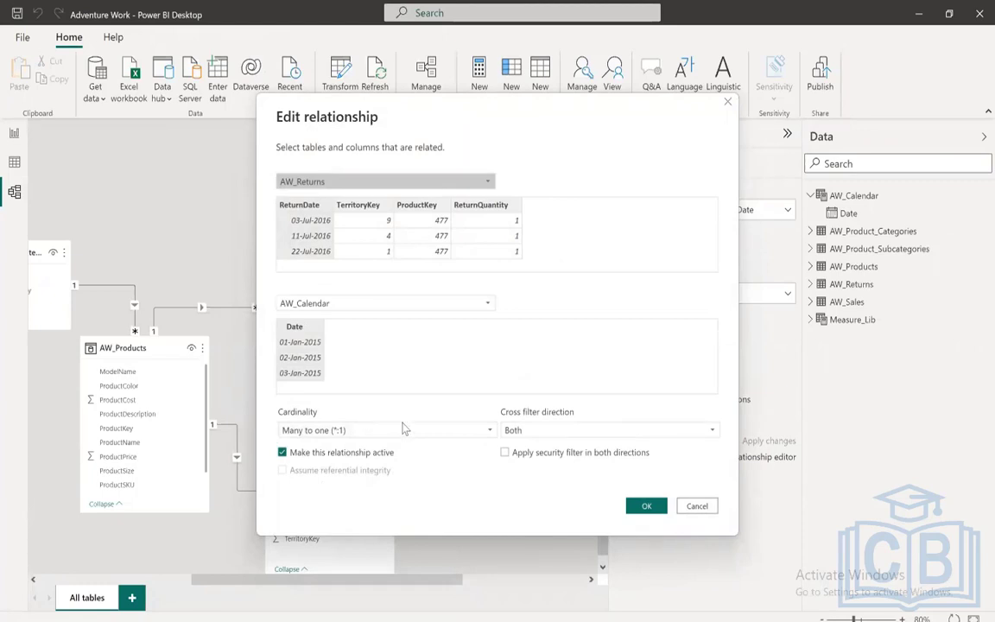
left_click(511, 431)
left_click(517, 446)
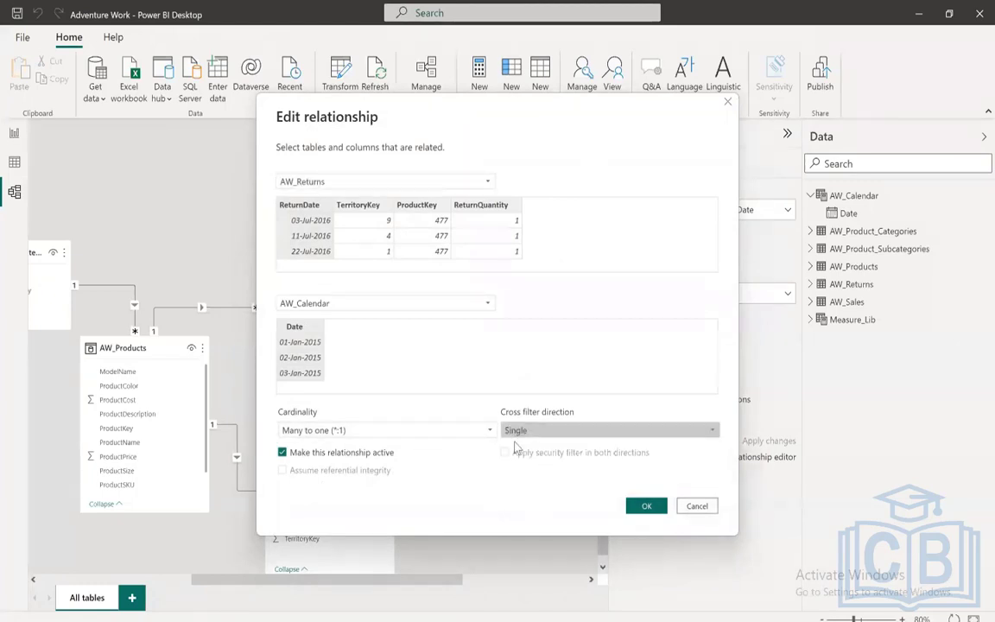
left_click(649, 506)
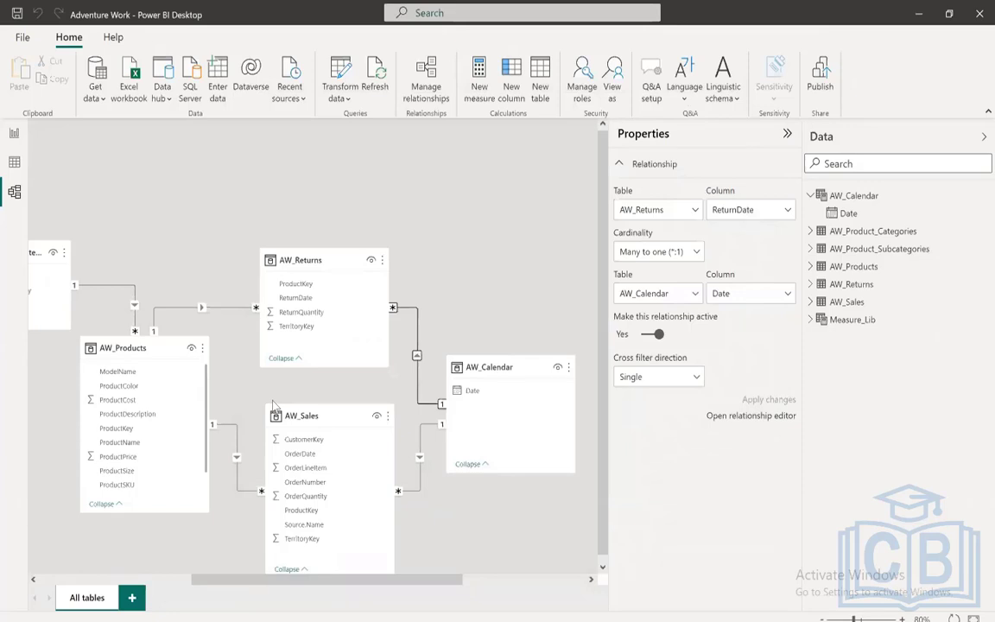
- Filter the report's revenue table to show only items where Total Revenue is not blank
left_click(15, 132)
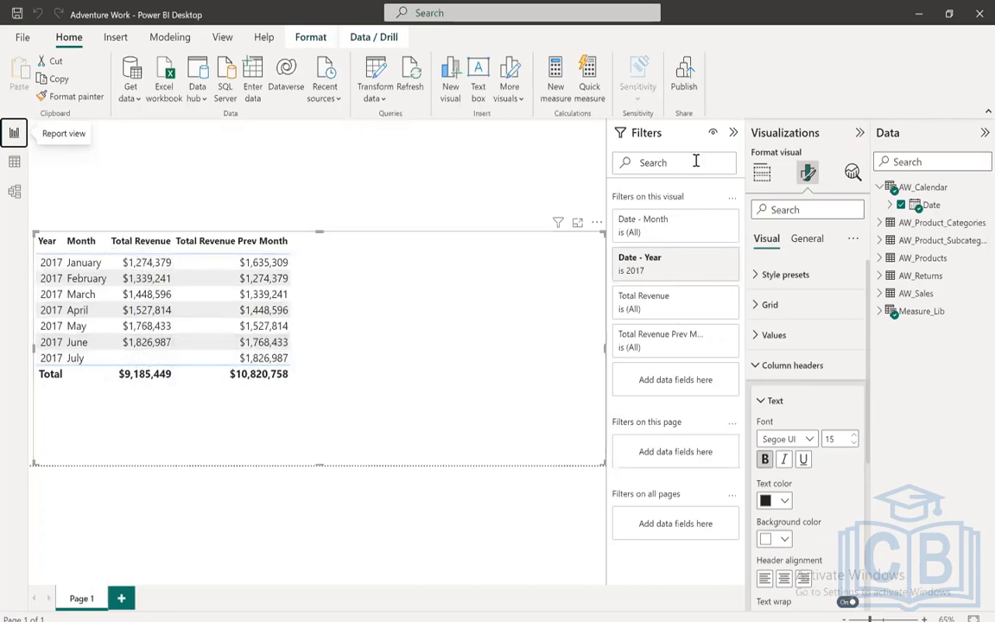
left_click(711, 299)
left_click(667, 349)
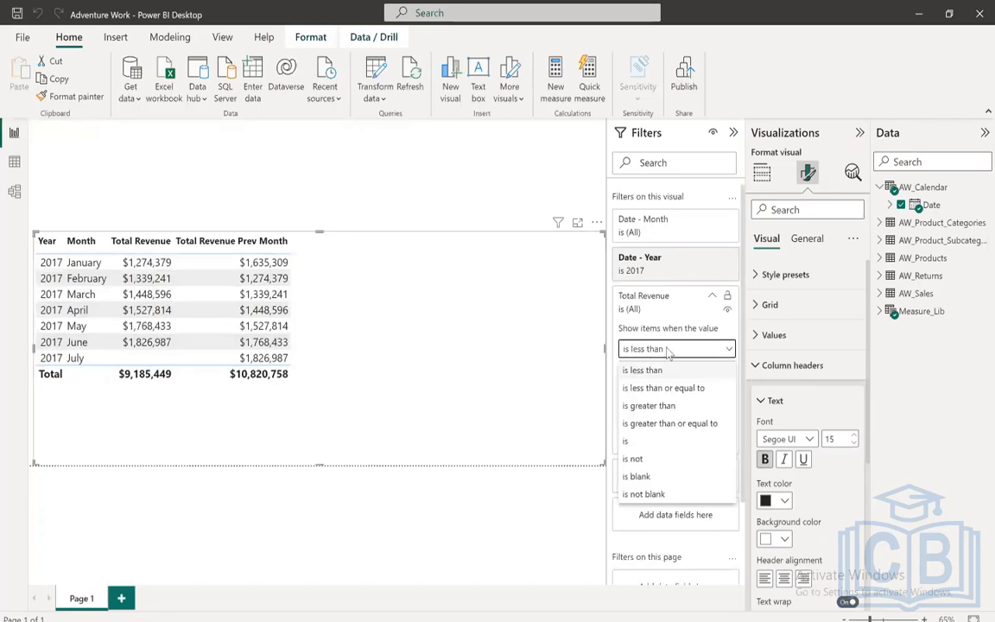
left_click(664, 493)
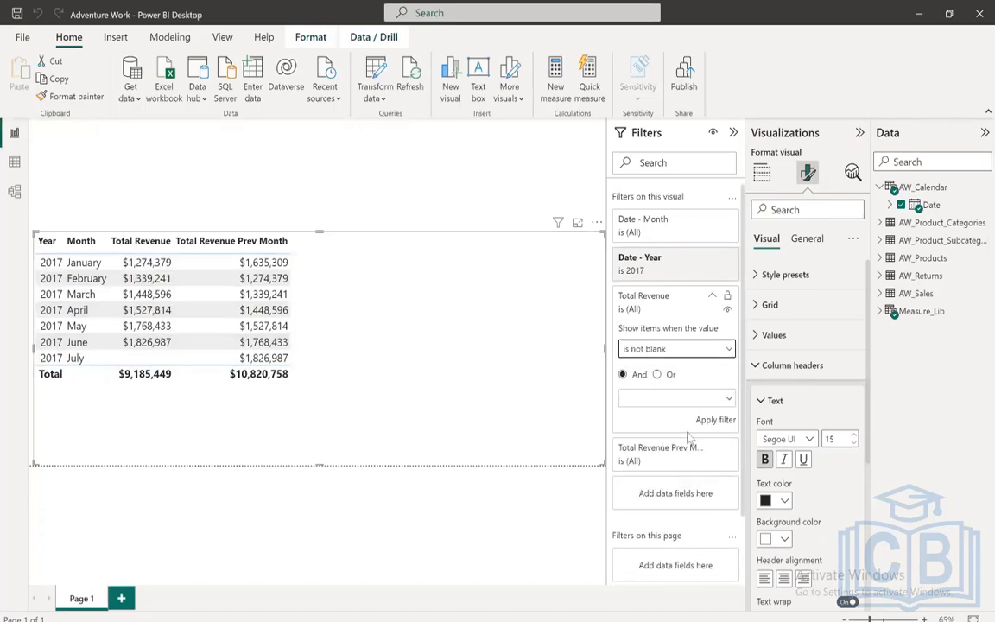
left_click(715, 420)
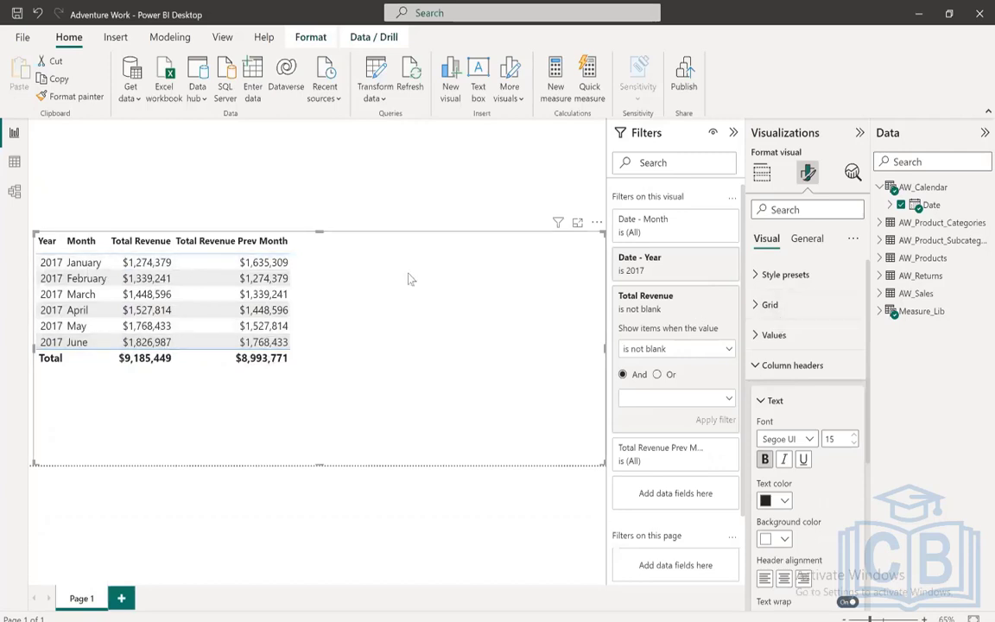
- Start a new measure in the Measure_Lib table and name it Target Revenue
left_click(917, 314)
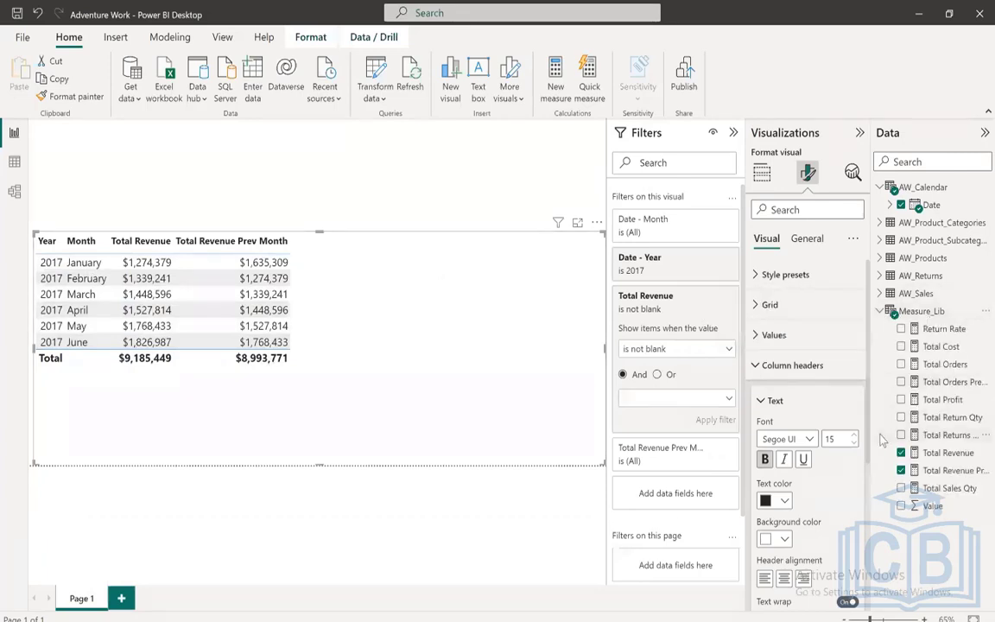
left_click_drag(870, 421, 815, 420)
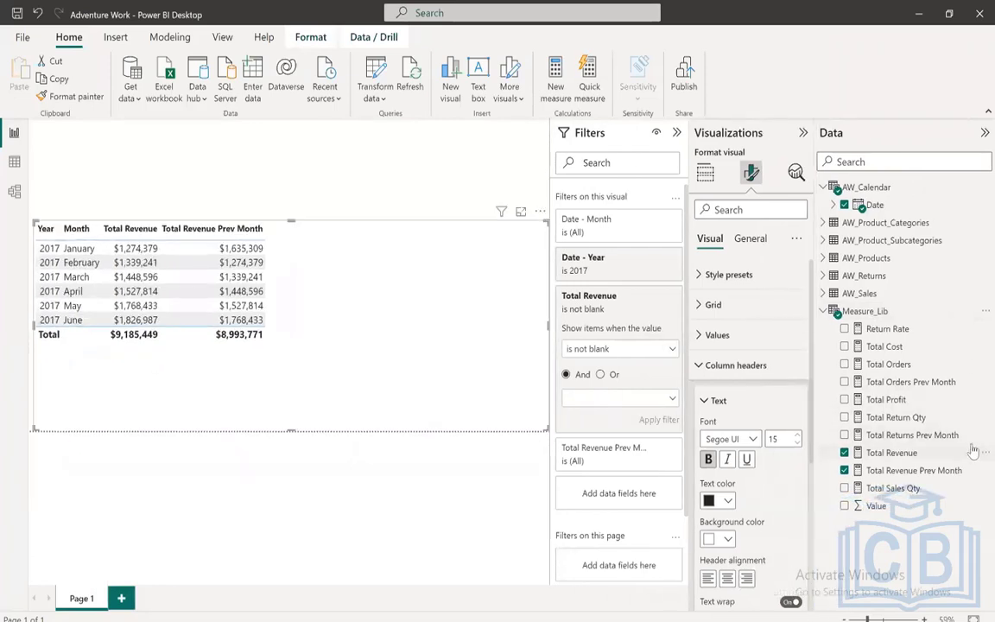
left_click(904, 470)
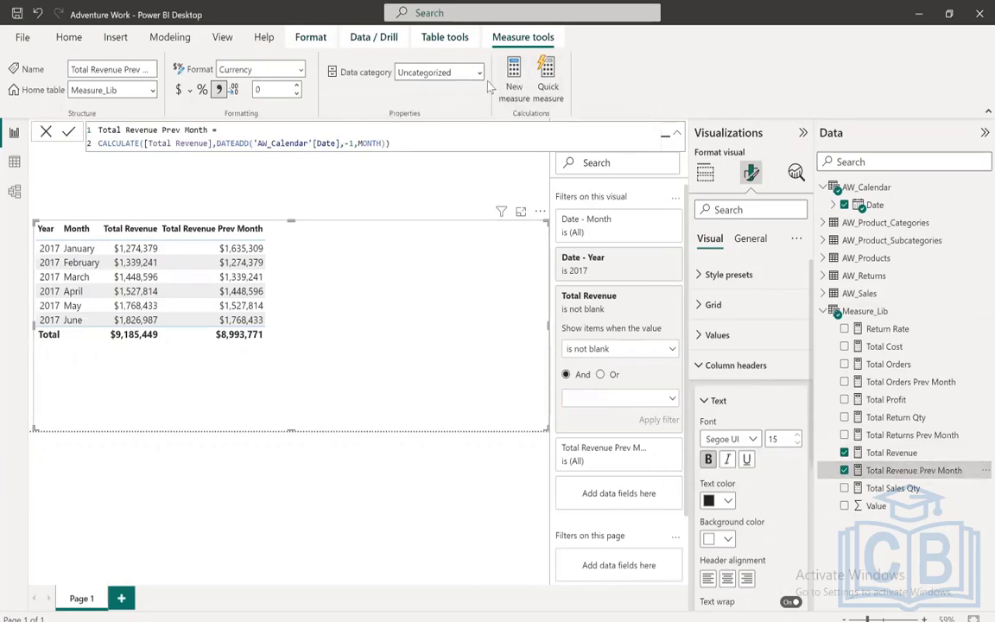
left_click(515, 79)
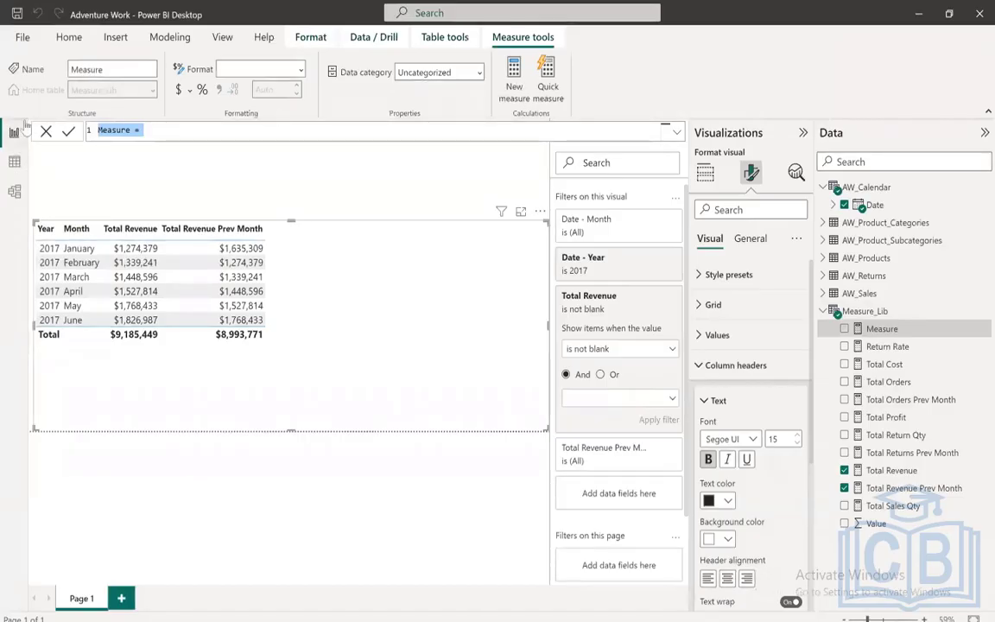
left_click(157, 132)
scroll(157, 132, "up", 3, "ctrl")
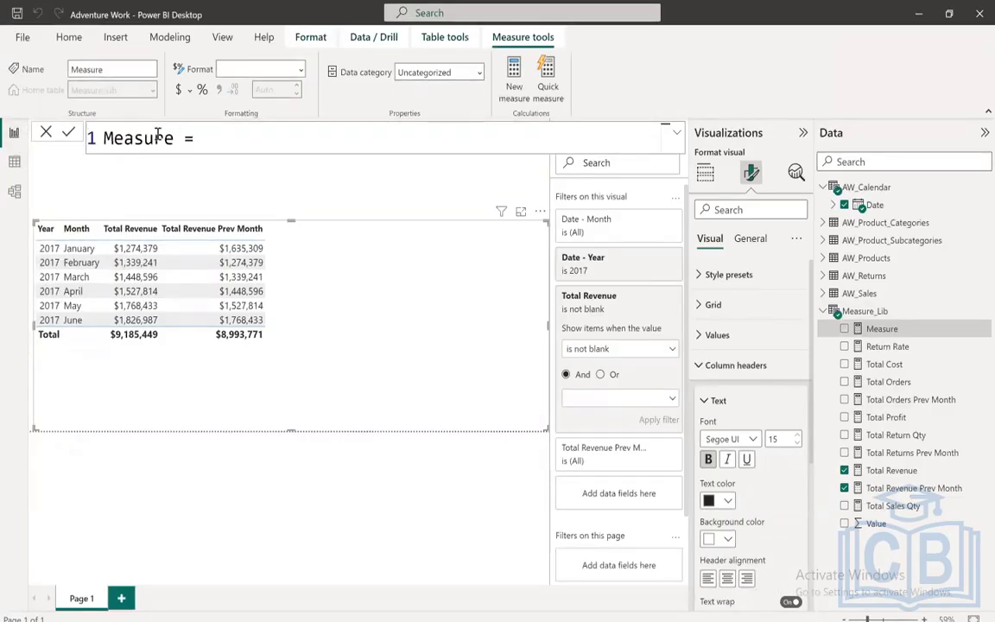
key("BackSpace")
key("BackSpace")
key("BackSpace")
key("BackSpace")
key("BackSpace")
key("BackSpace")
key("BackSpace")
key("BackSpace")
key("BackSpace")
key("BackSpace")
type("Targe")
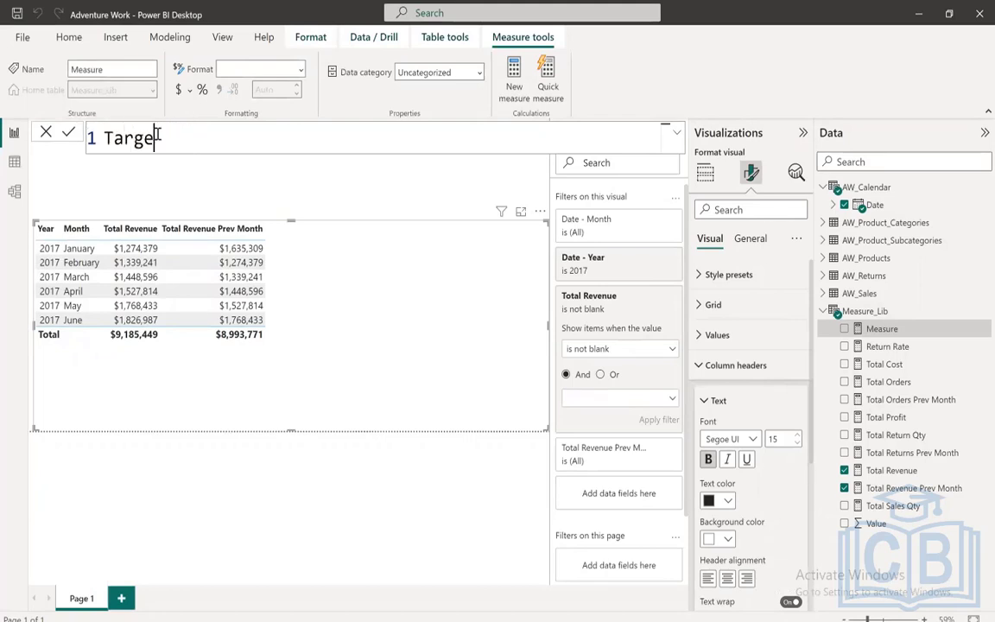
type("t Revenue ")
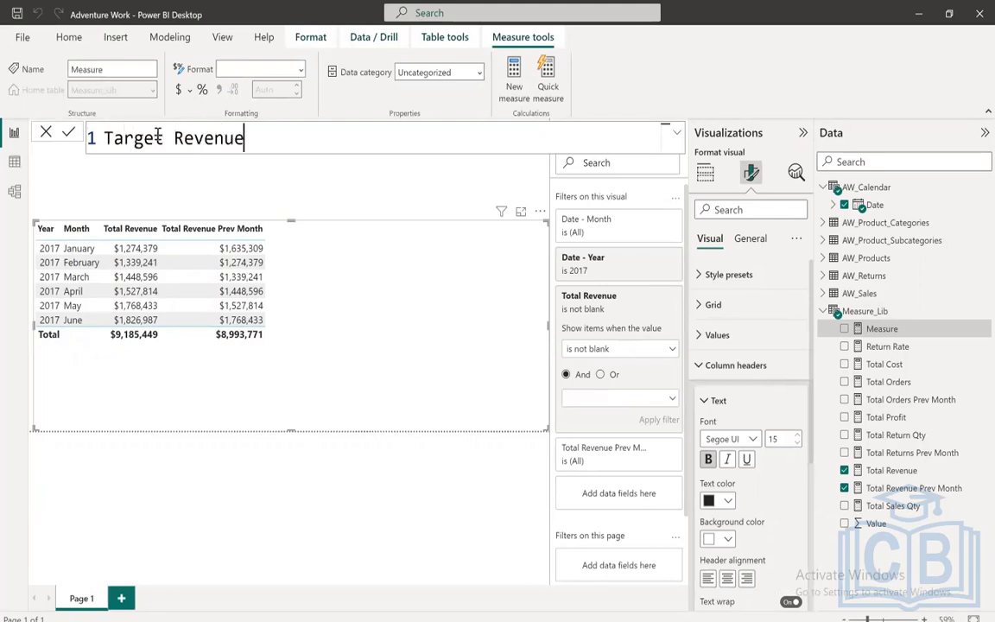
- Define the Target Revenue measure as [Total Revenue Prev Month] * (1+0.1)
type("= [")
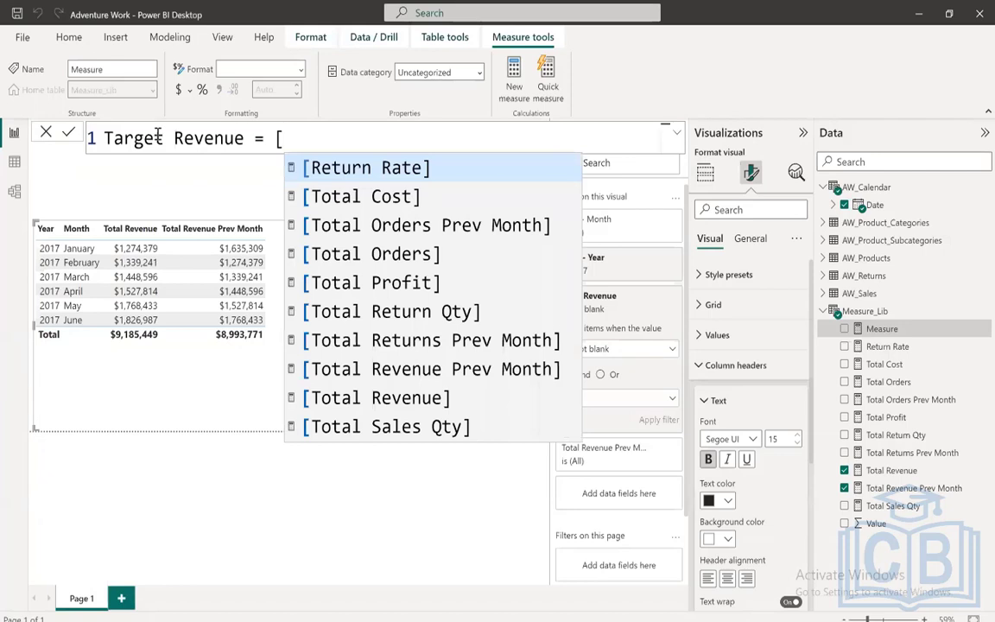
type("Tot")
key("Down")
key("Down")
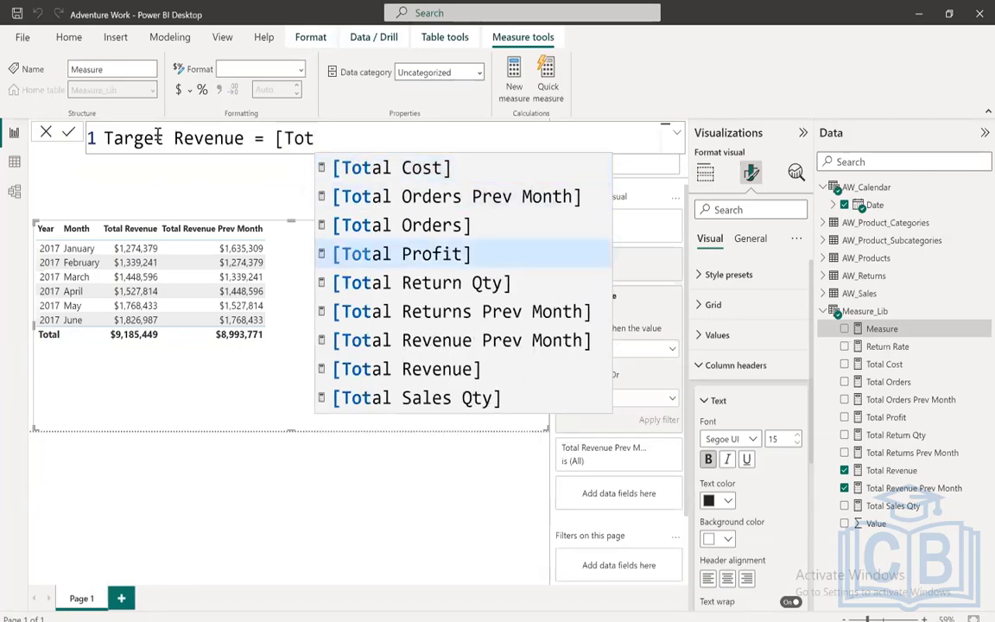
key("Down")
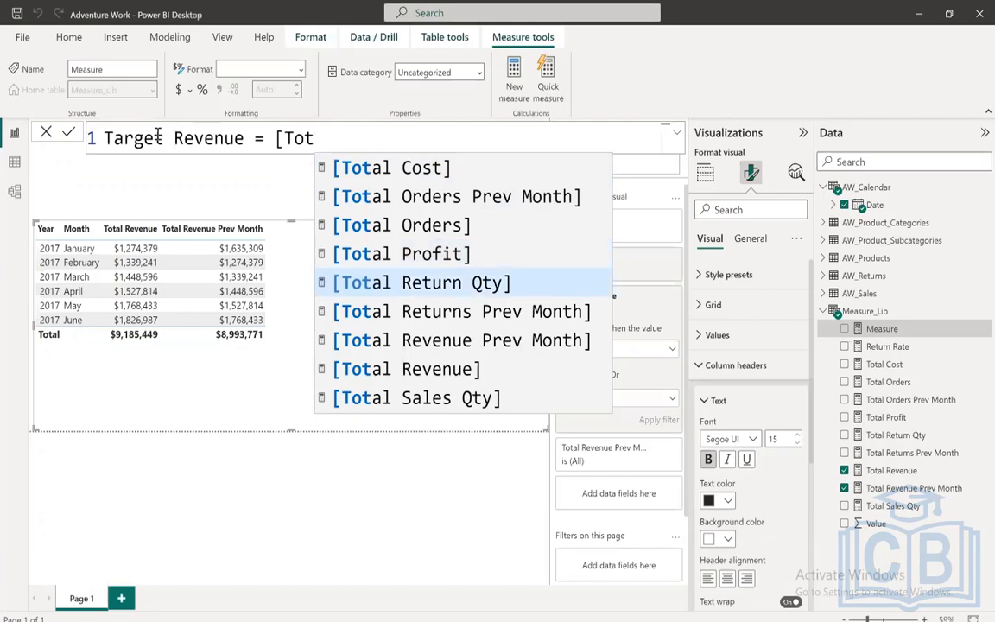
type("al ")
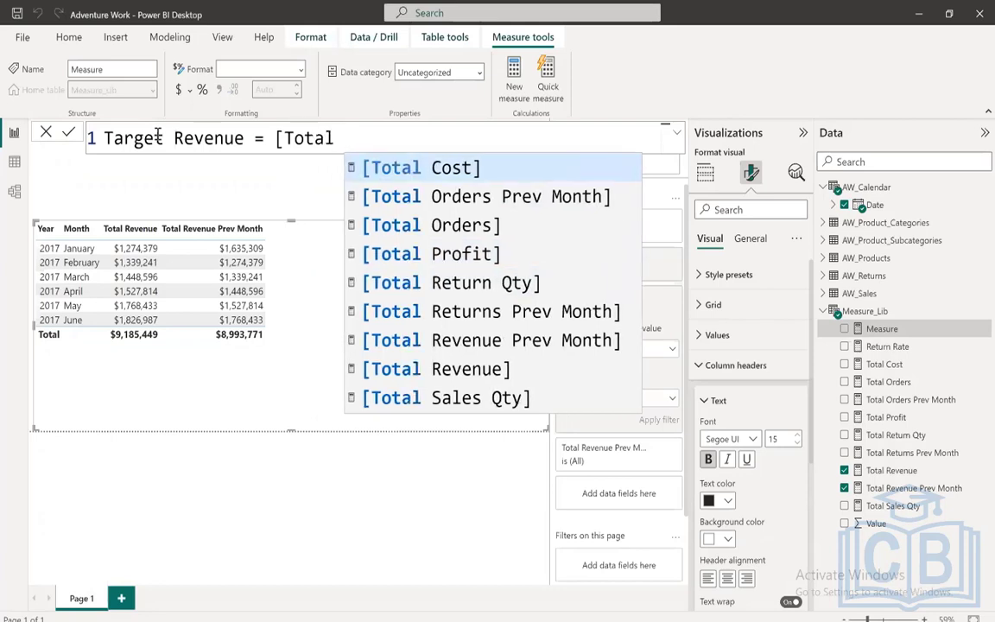
type("Re")
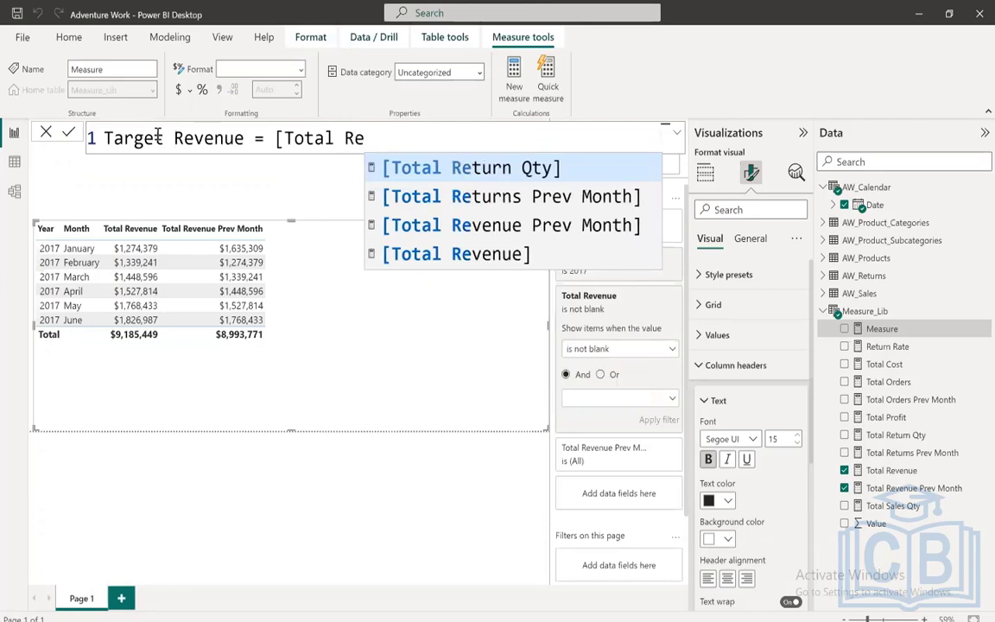
key("Down")
key("Down")
key("Tab")
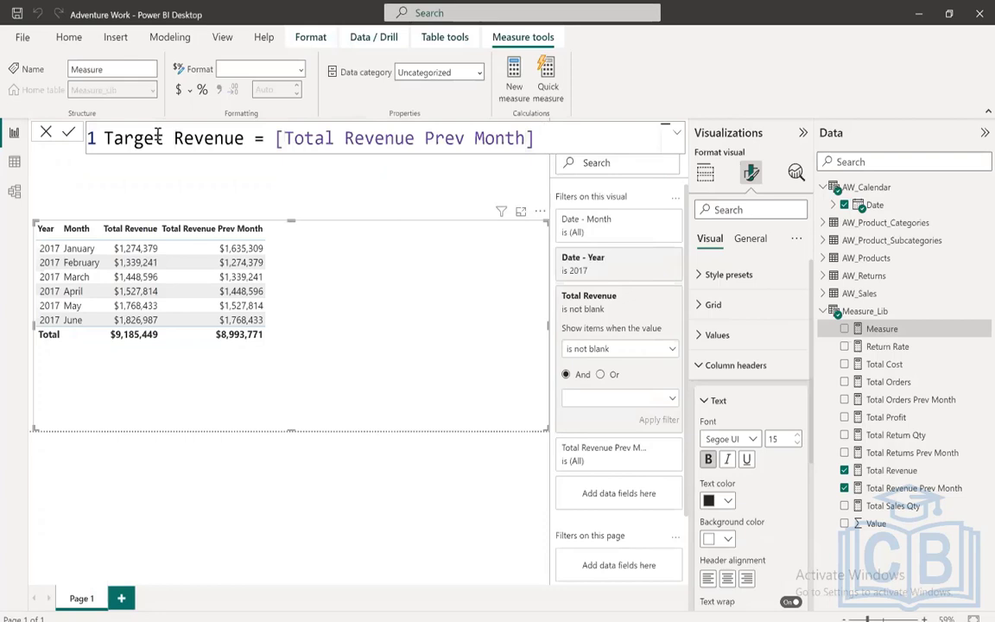
type("* (1+0.1)")
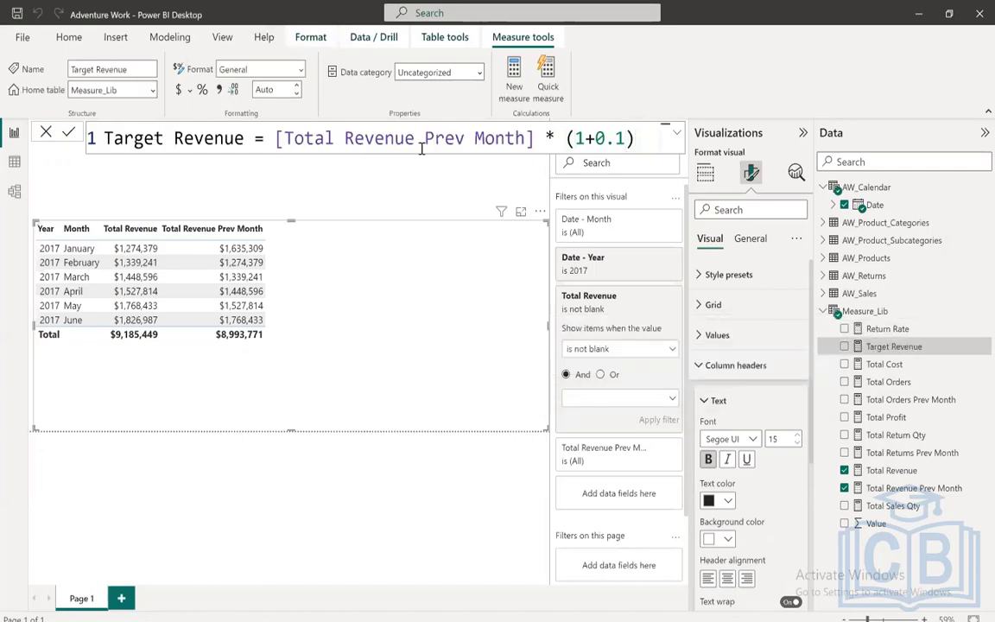
- Rename the Target Revenue measure to Revenue Target in its formula and commit it
left_click(177, 139)
key("BackSpace")
key("BackSpace")
key("BackSpace")
key("BackSpace")
key("BackSpace")
key("BackSpace")
key("BackSpace")
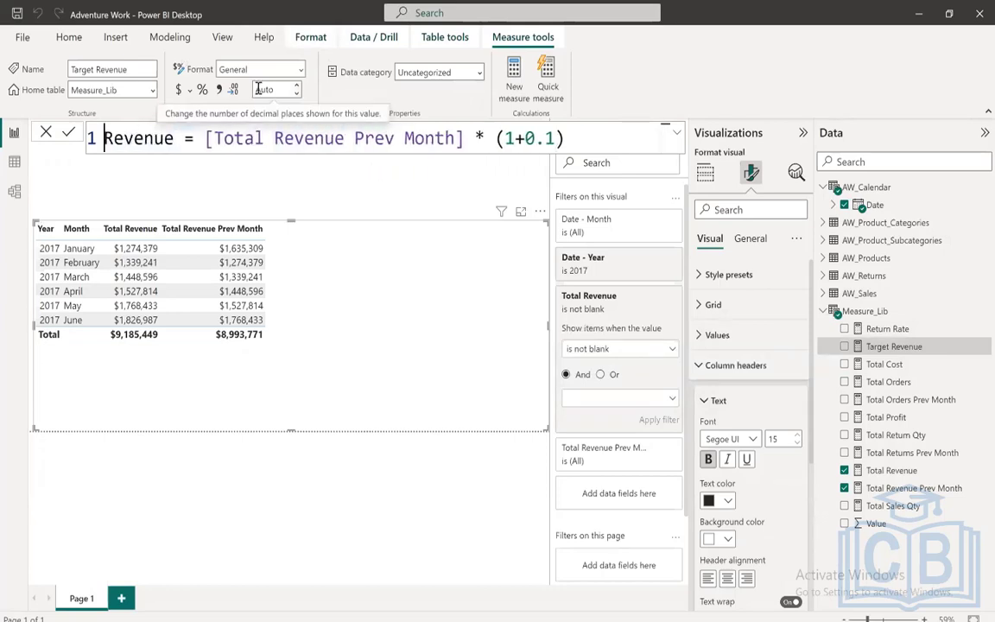
key("Right")
key("Right")
key("Right")
key("Right")
key("Right")
key("Right")
key("Right")
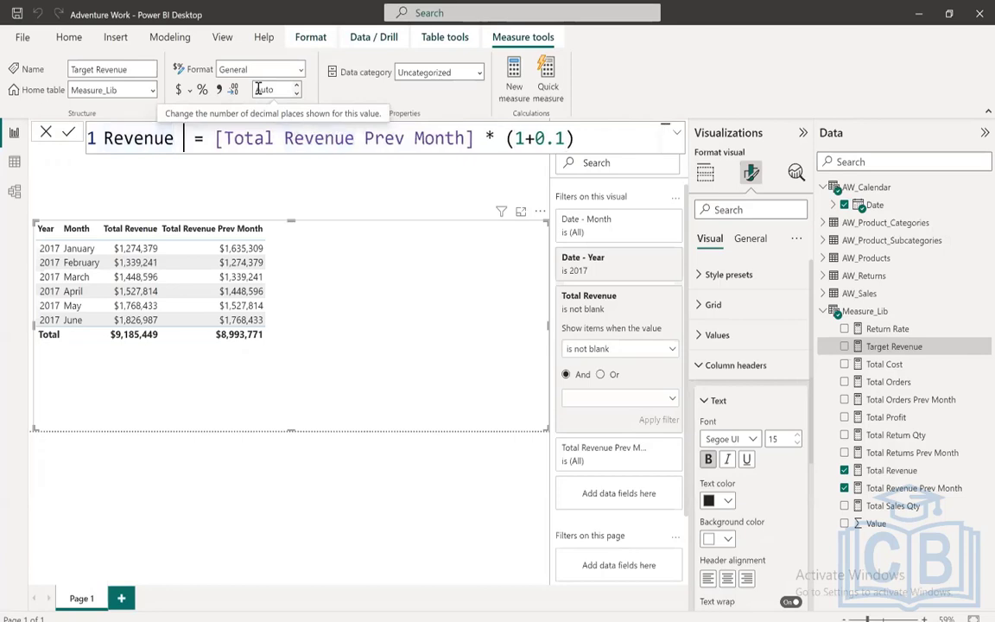
type("Target")
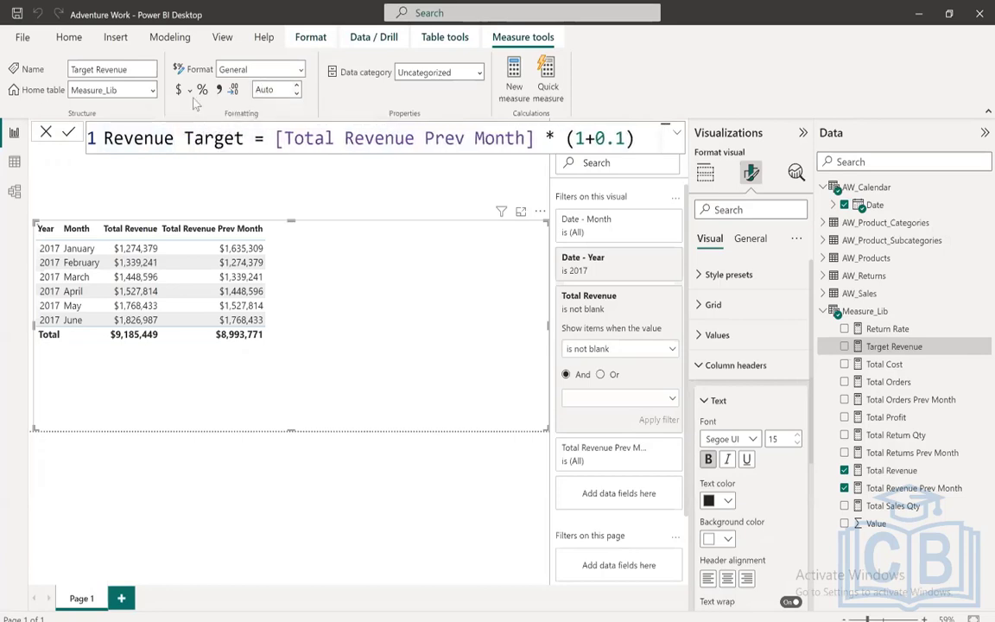
key("Return")
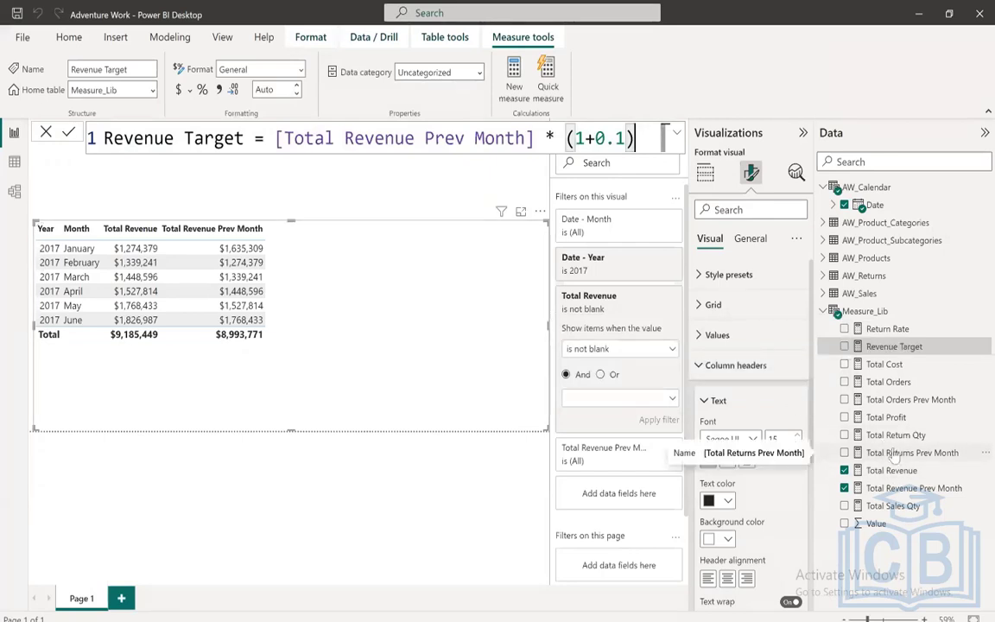
- Prefix the Revenue Target measure's name with Total so it reads Total Revenue Target, and commit it
left_click(244, 139)
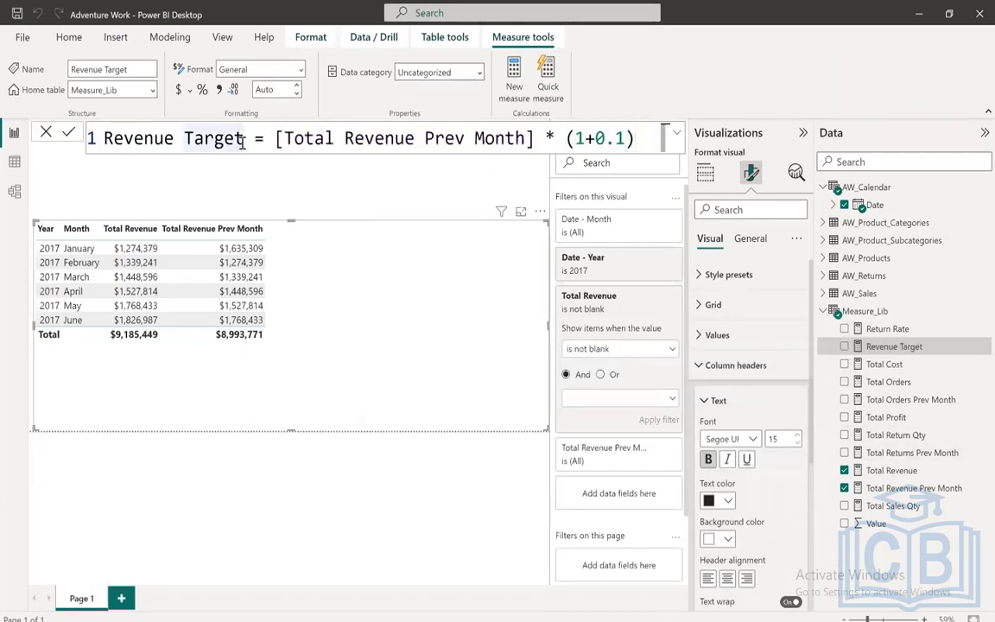
left_click(104, 139)
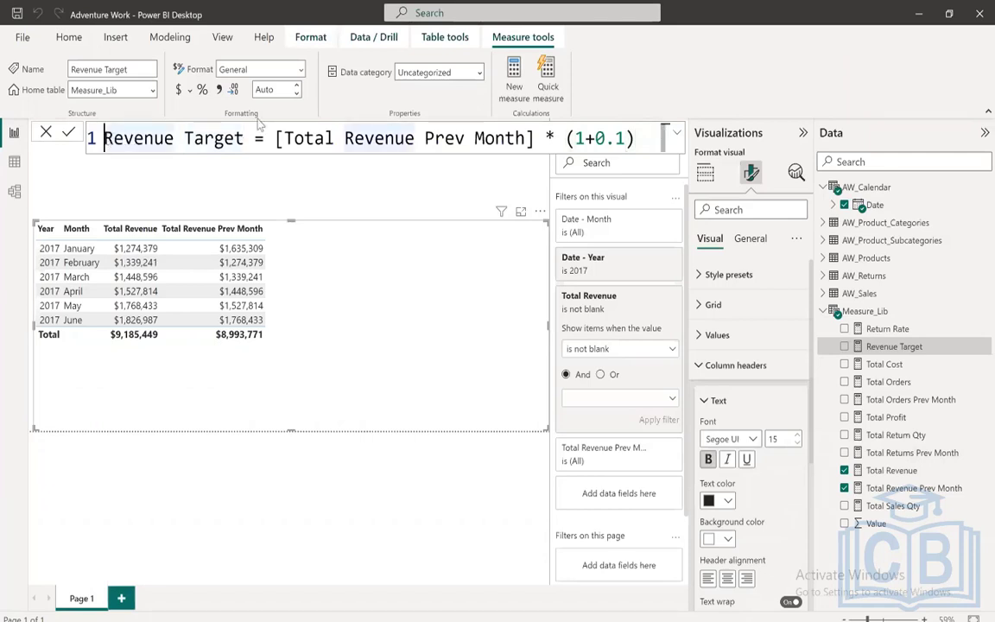
type("Total")
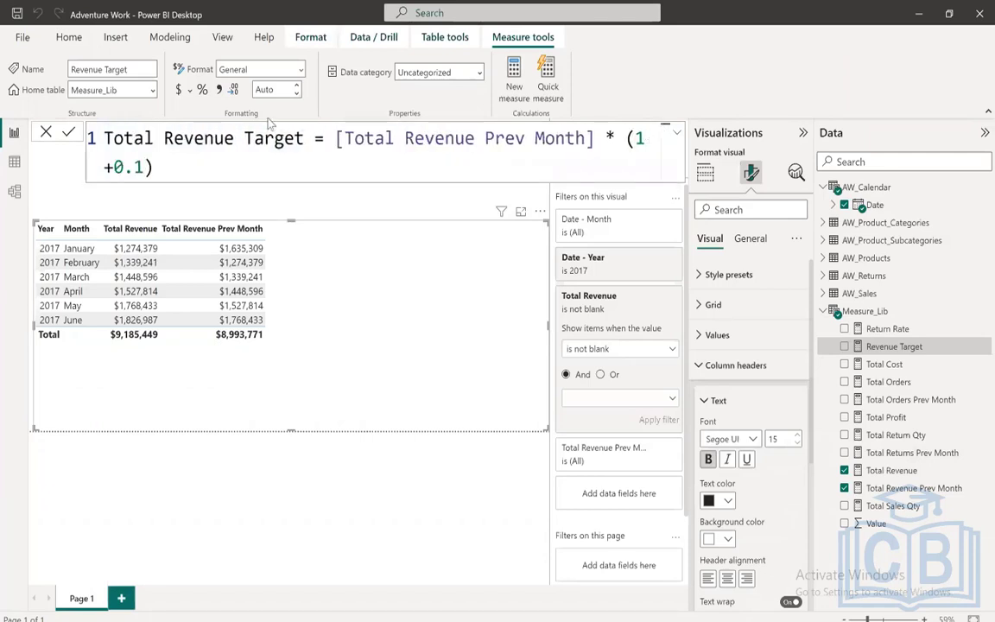
key("Return")
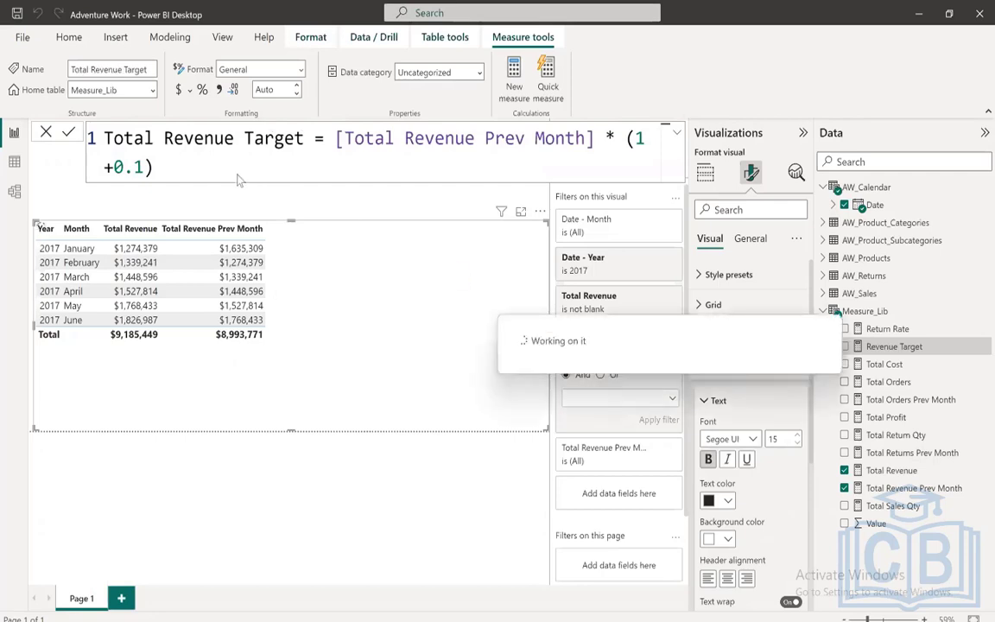
- Add the Total Revenue Target measure as the last column of the monthly revenue table
scroll(236, 172, "down", 3)
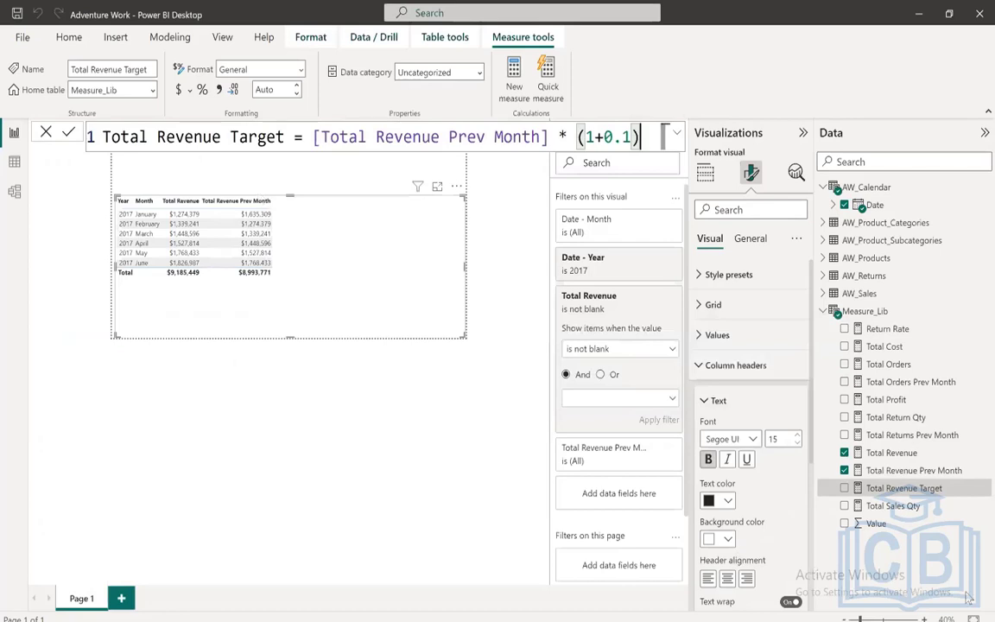
left_click(973, 619)
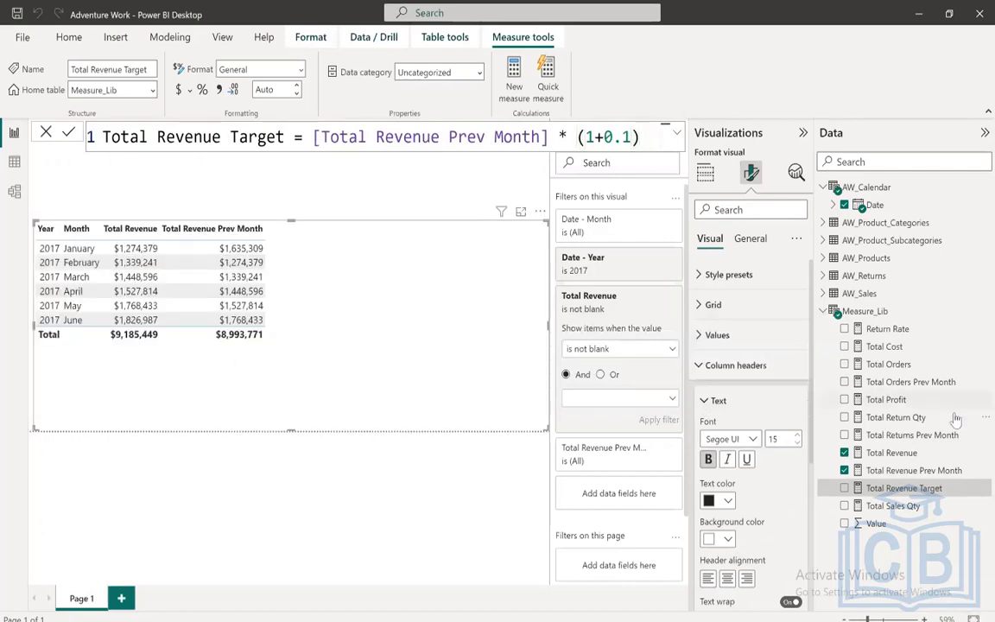
left_click(704, 173)
left_click_drag(803, 452, 738, 466)
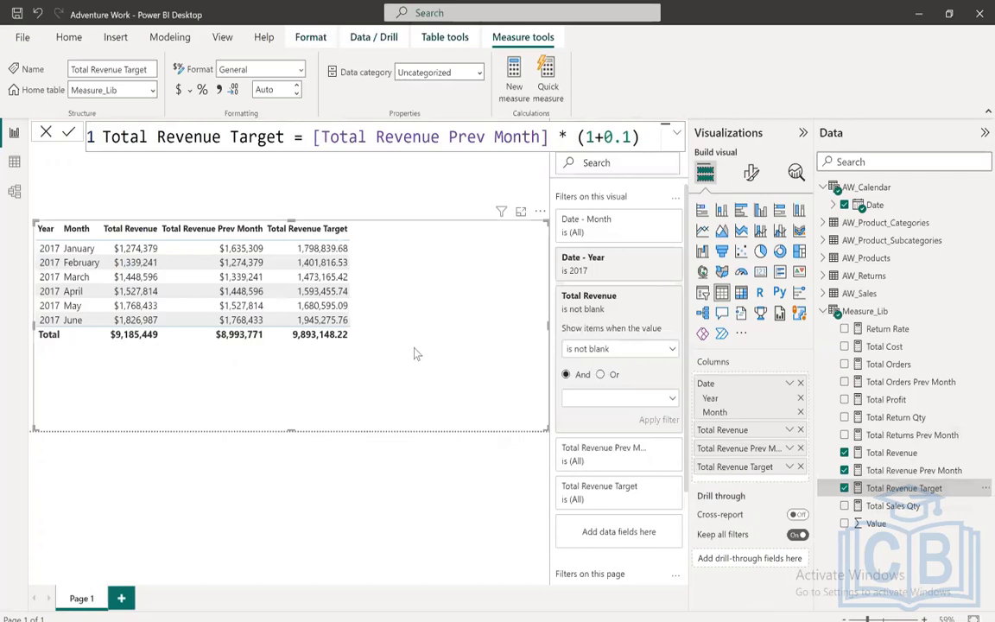
- Format the Total Revenue Target measure as dollar currency with 0 decimal places
left_click(180, 90)
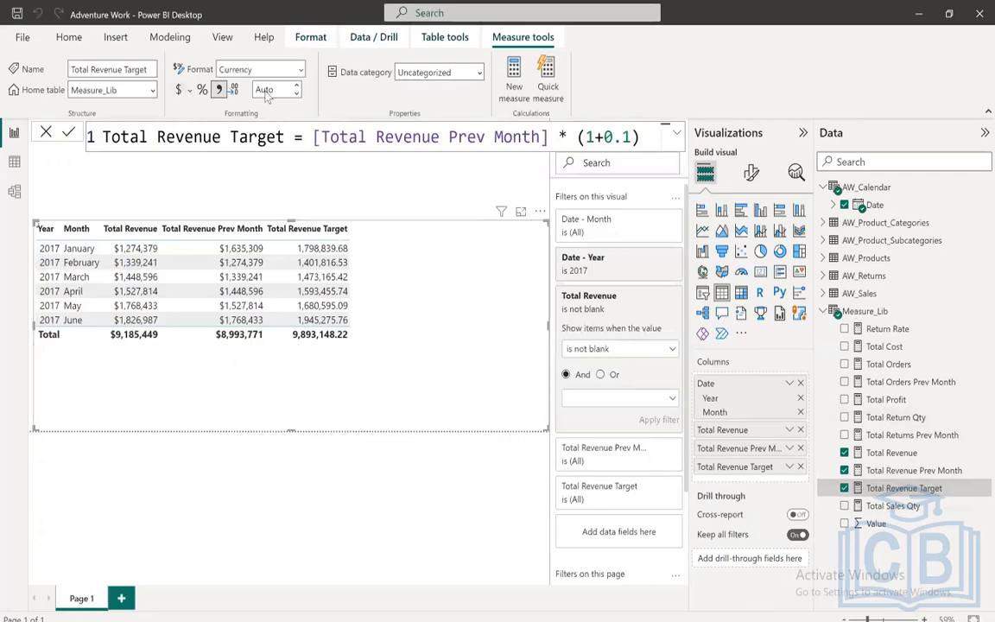
left_click(266, 90)
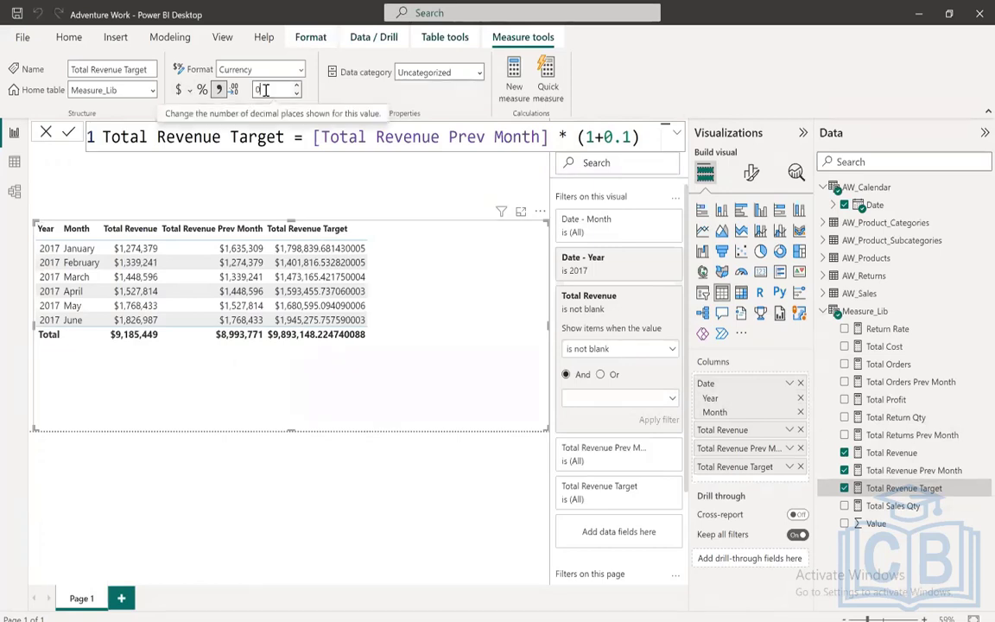
type("0")
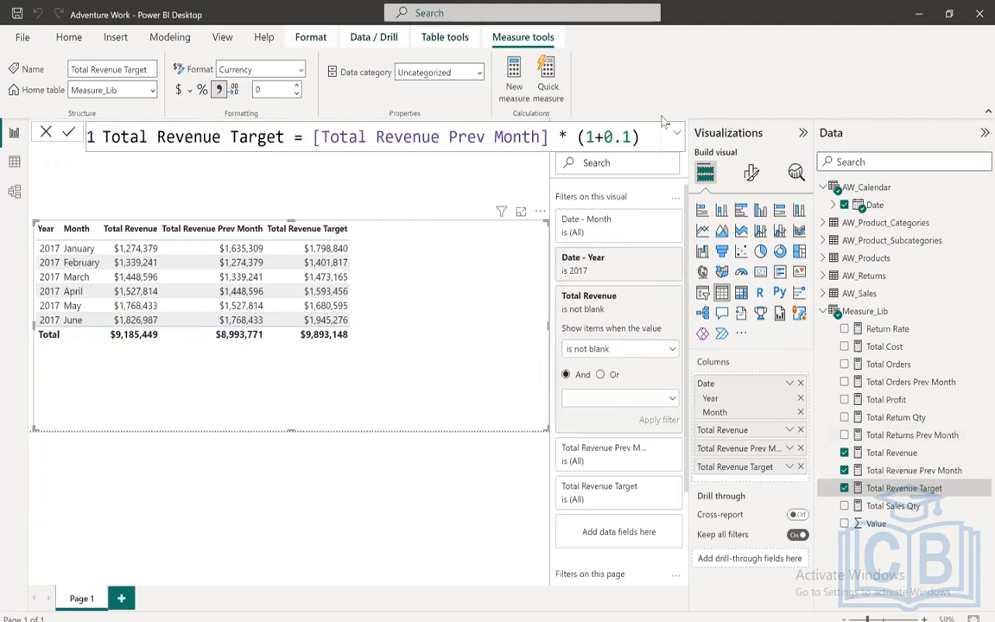
- Copy the Total Revenue Target formula into a new Measure_Lib measure and name it Total Order Target
key("shift+Home")
key("ctrl+c")
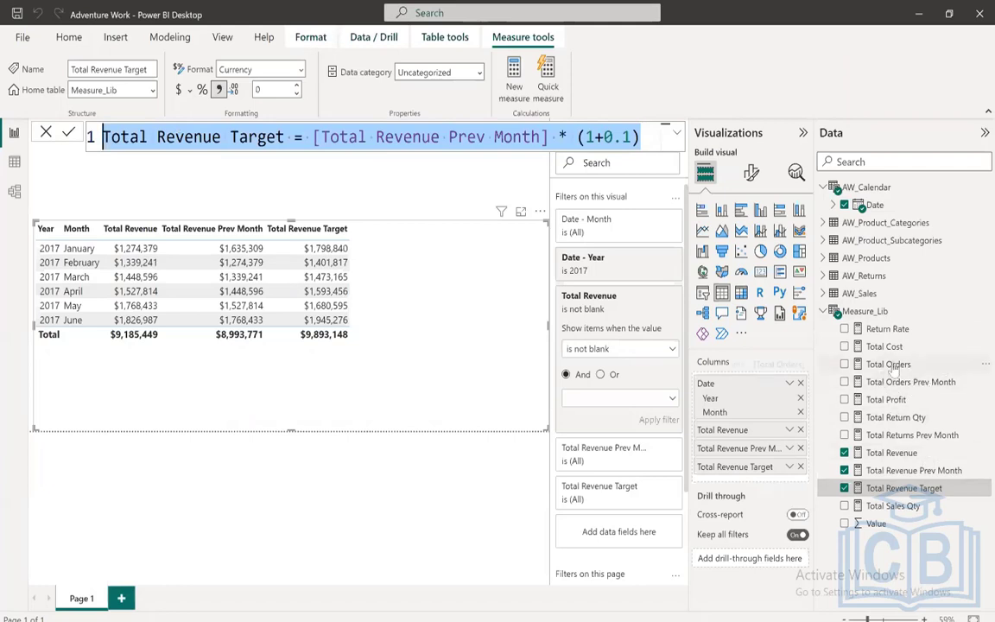
left_click(523, 86)
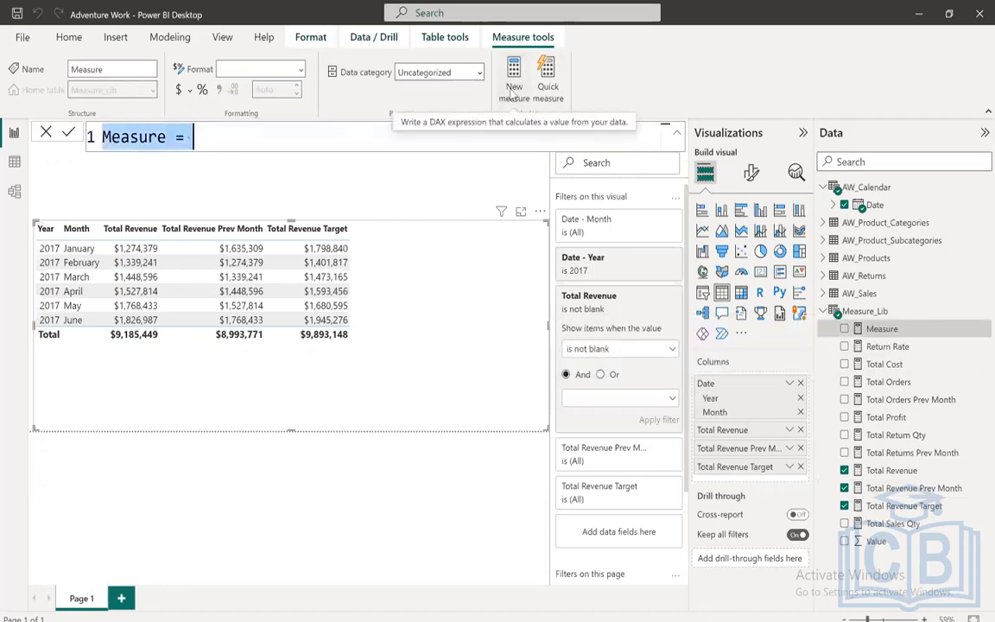
key("ctrl+v")
double_click(188, 138)
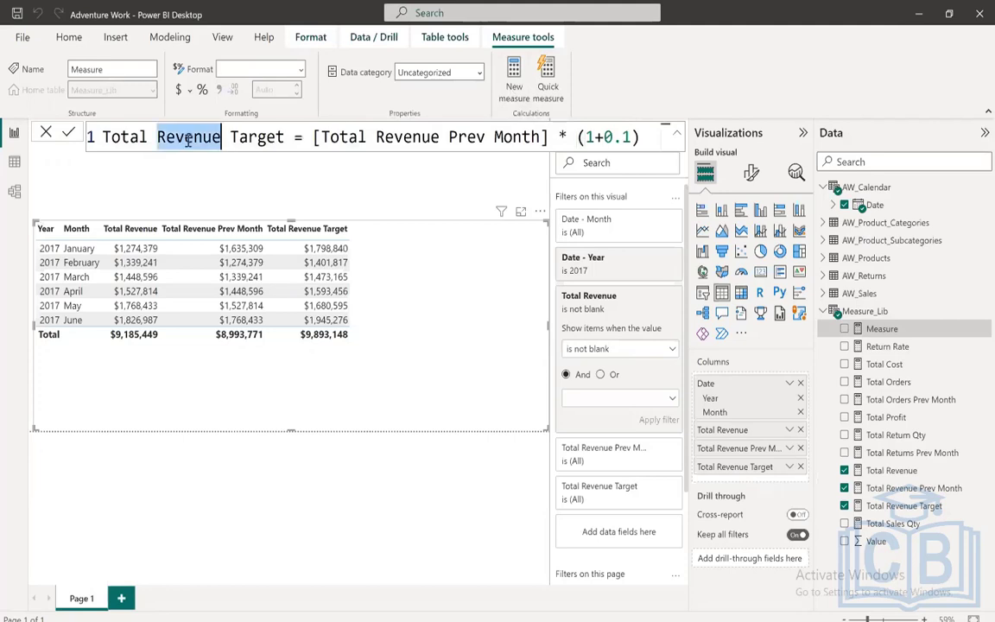
type("Order")
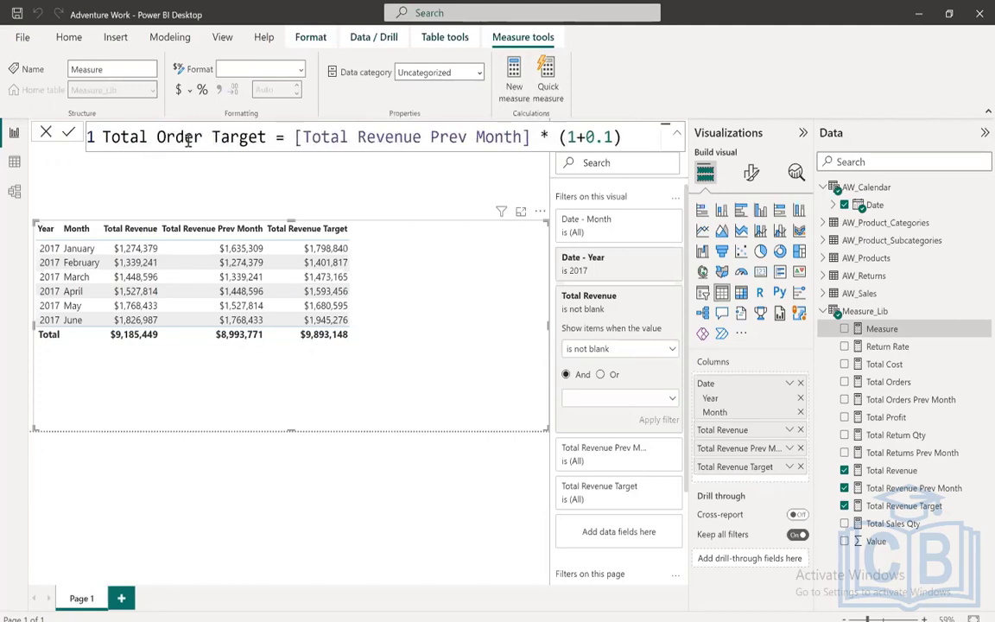
- Replace Revenue with Order in the measure reference of the Total Order Target formula and commit it
double_click(376, 138)
type("Order")
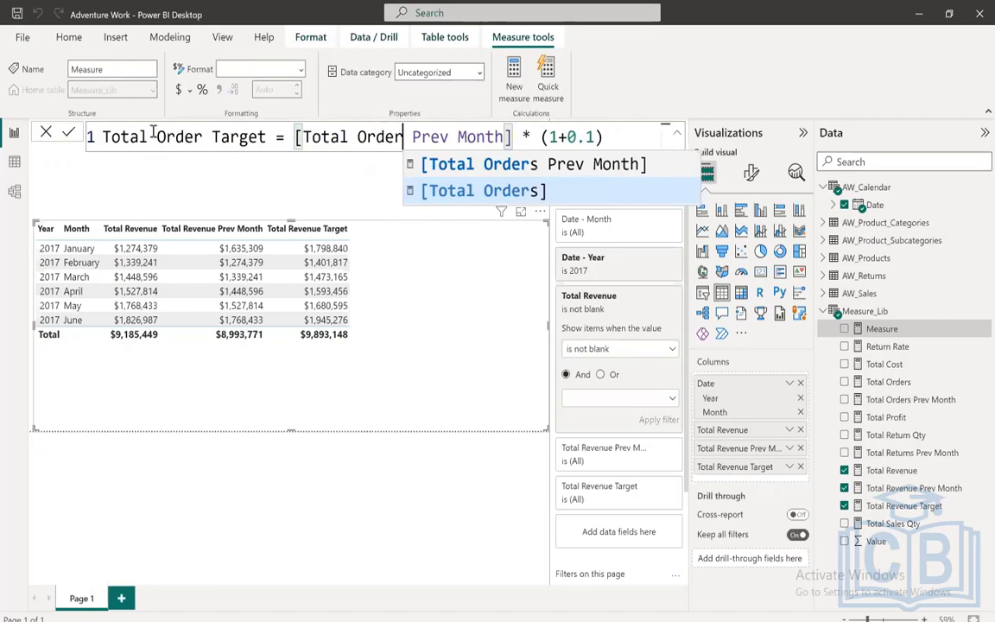
left_click(69, 131)
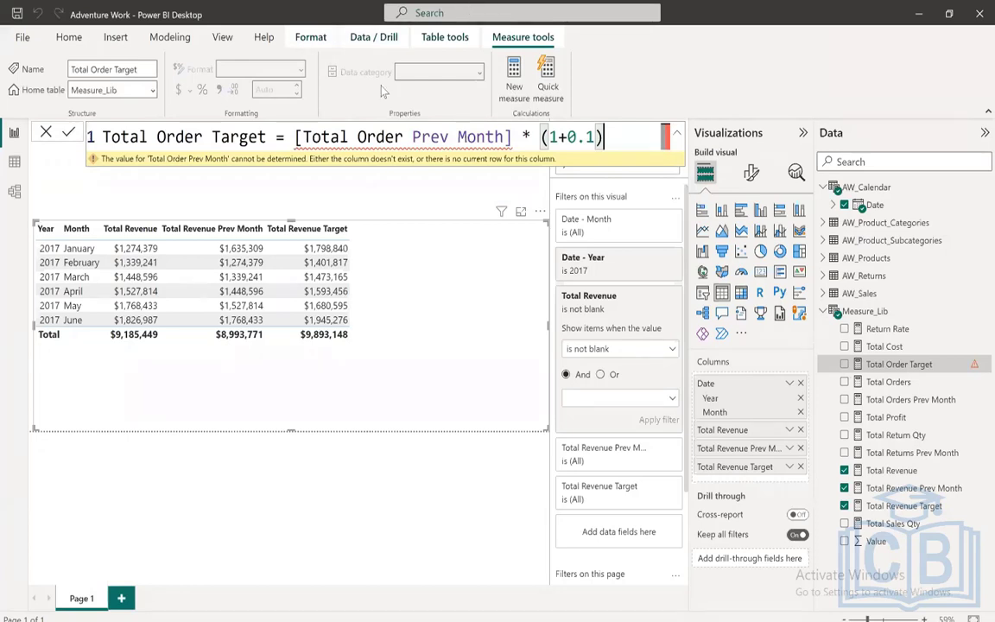
- Correct the Total Order Target formula to reference [Total Orders Prev Month] * (1+0.1), removing the duplicate Prev Month] text, and commit it
left_click(402, 137)
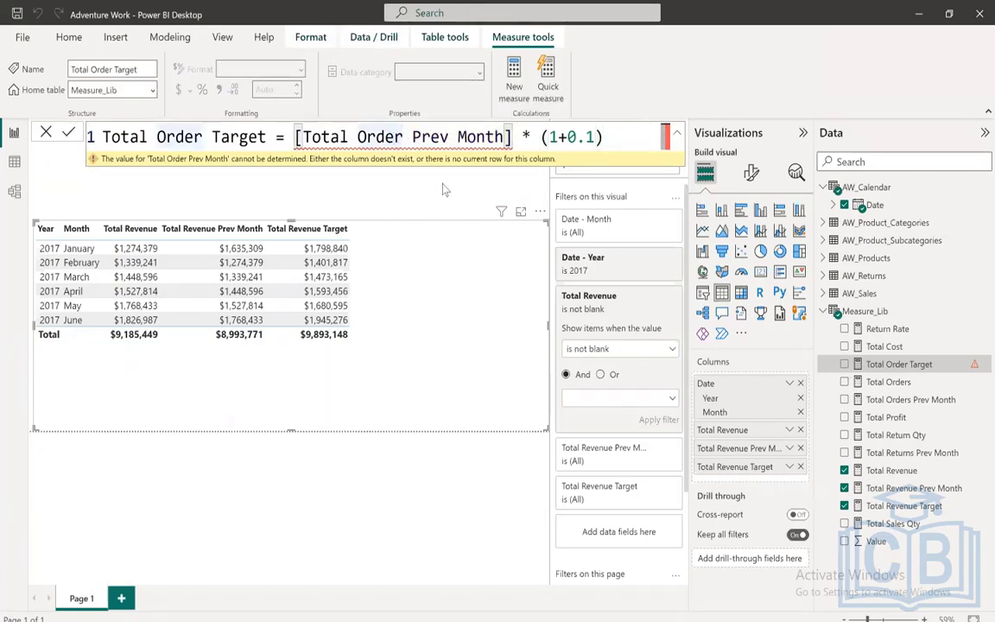
type("s")
left_click(541, 173)
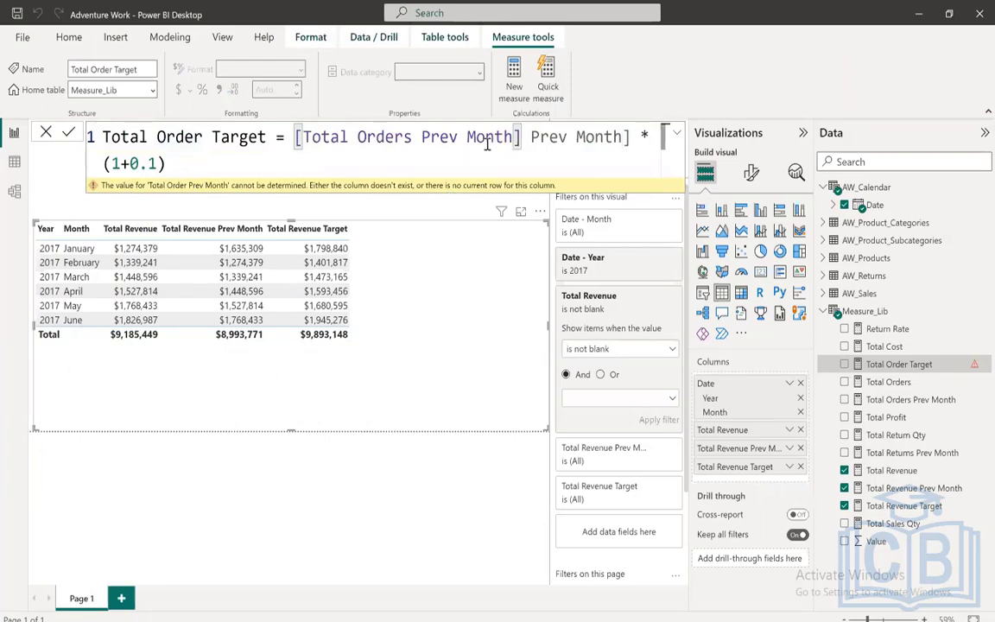
key("shift+Right")
key("shift+Right")
key("shift+Right")
key("shift+Right")
key("shift+Right")
key("shift+Right")
key("shift+Right")
key("shift+Right")
key("shift+Right")
key("shift+Right")
key("shift+Right")
key("shift+Right")
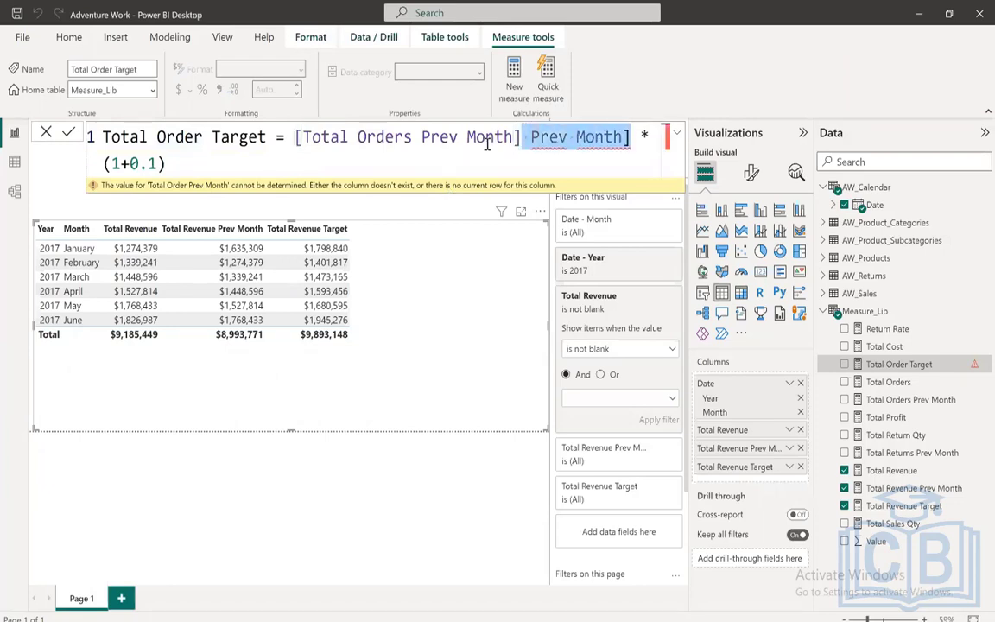
key("Delete")
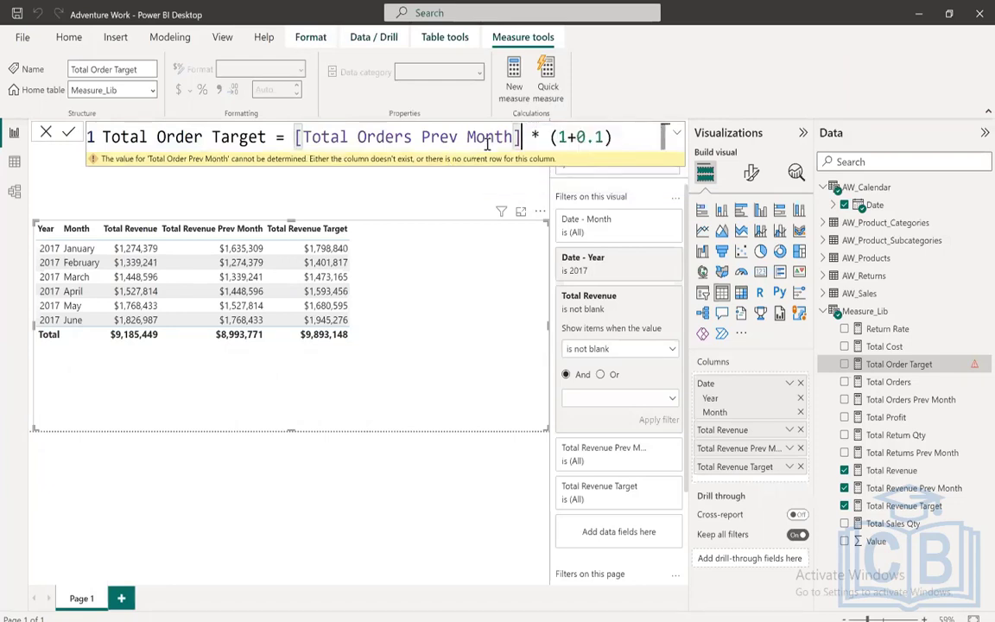
left_click(69, 131)
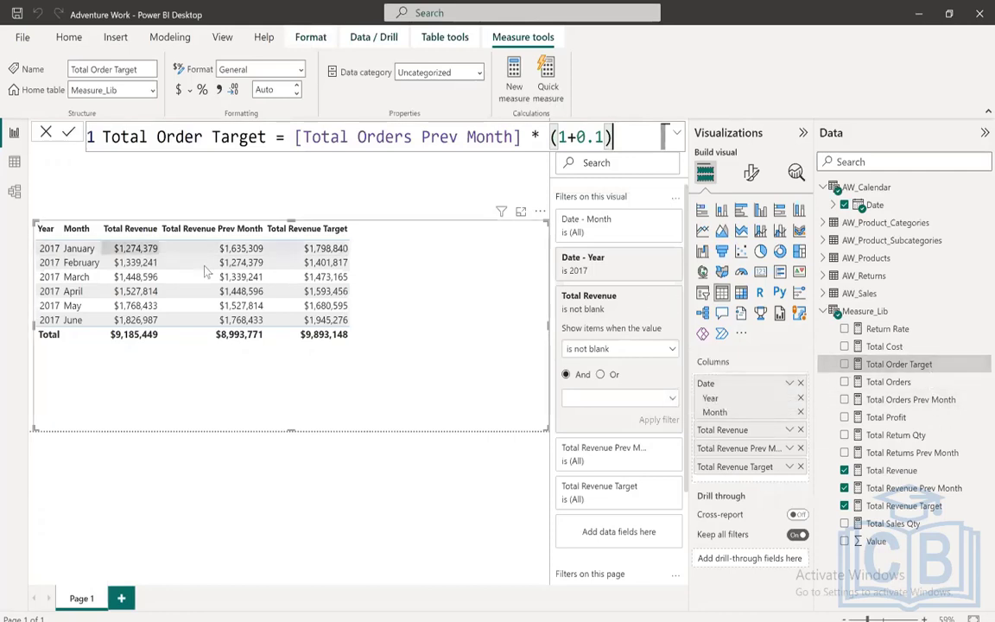
left_click(45, 135)
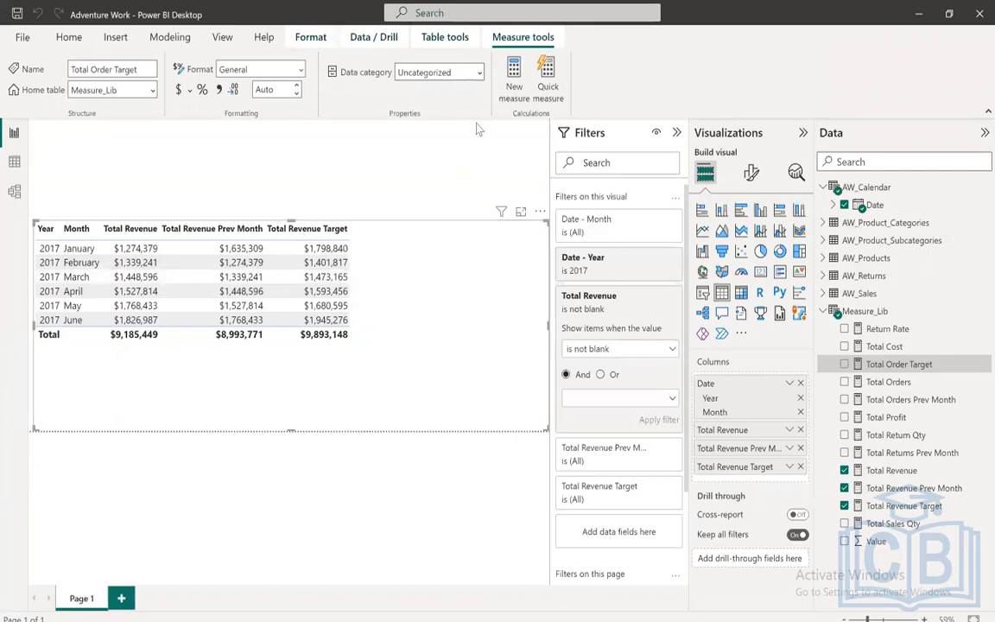
- Collapse the Filters, Visualizations and Data panes to give the report canvas more room
left_click(676, 132)
left_click(779, 133)
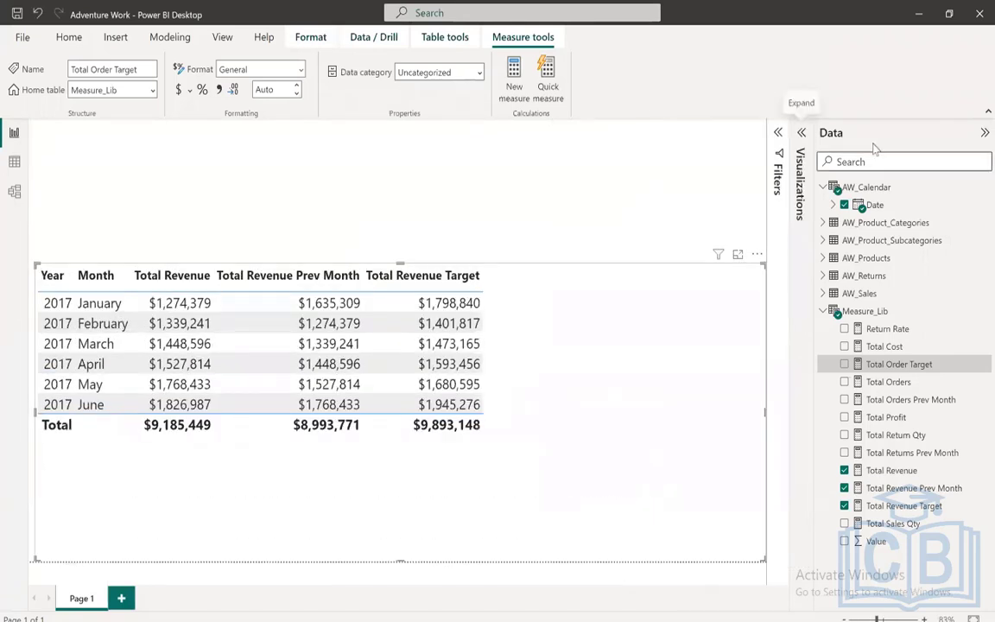
left_click(984, 133)
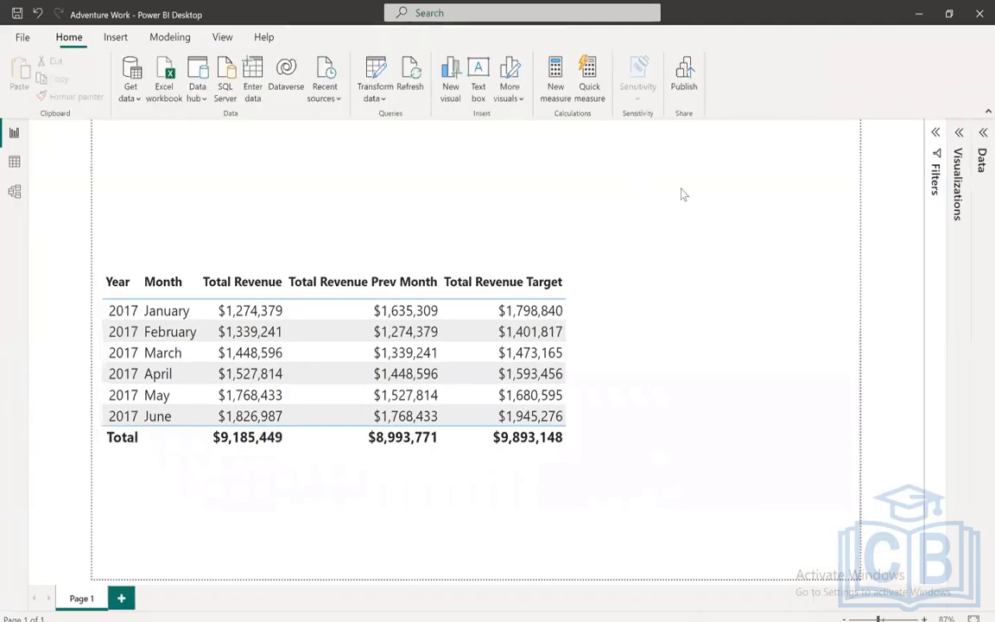
- Start a new numeric range parameter named Target % with the Fixed decimal number data type
left_click(167, 42)
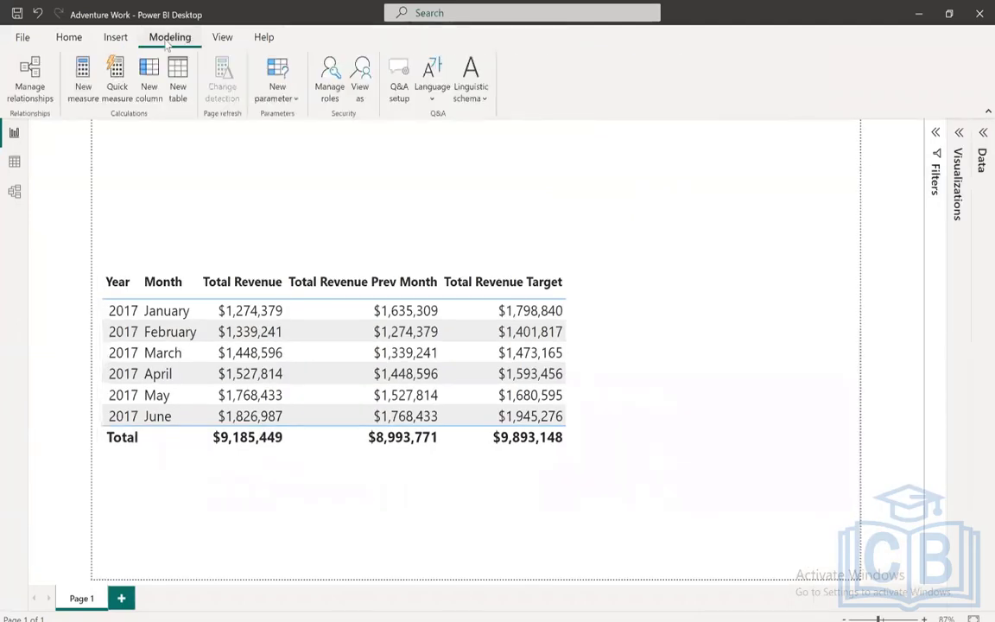
left_click(278, 101)
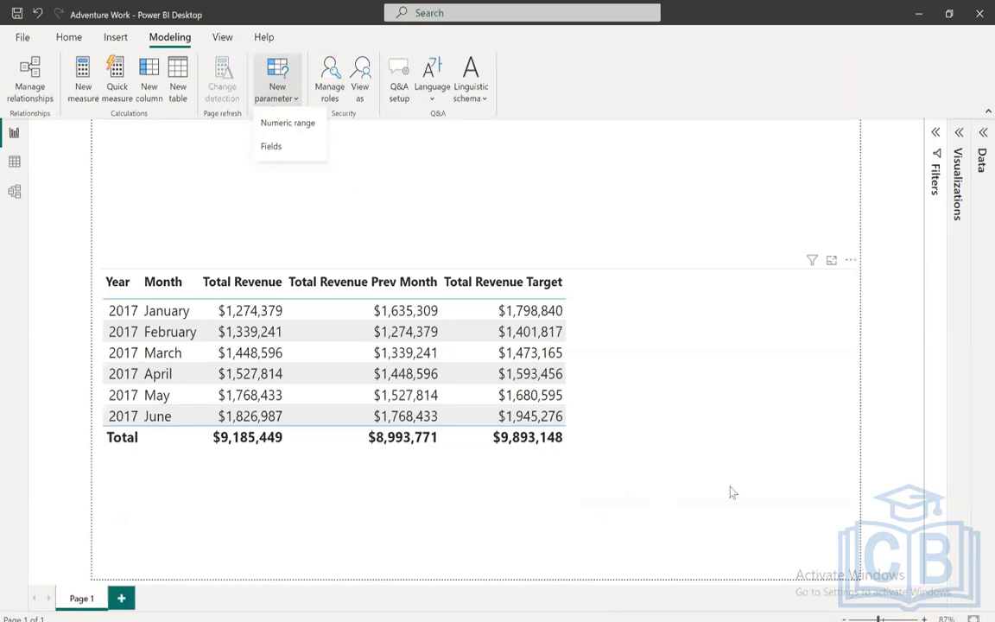
left_click(277, 126)
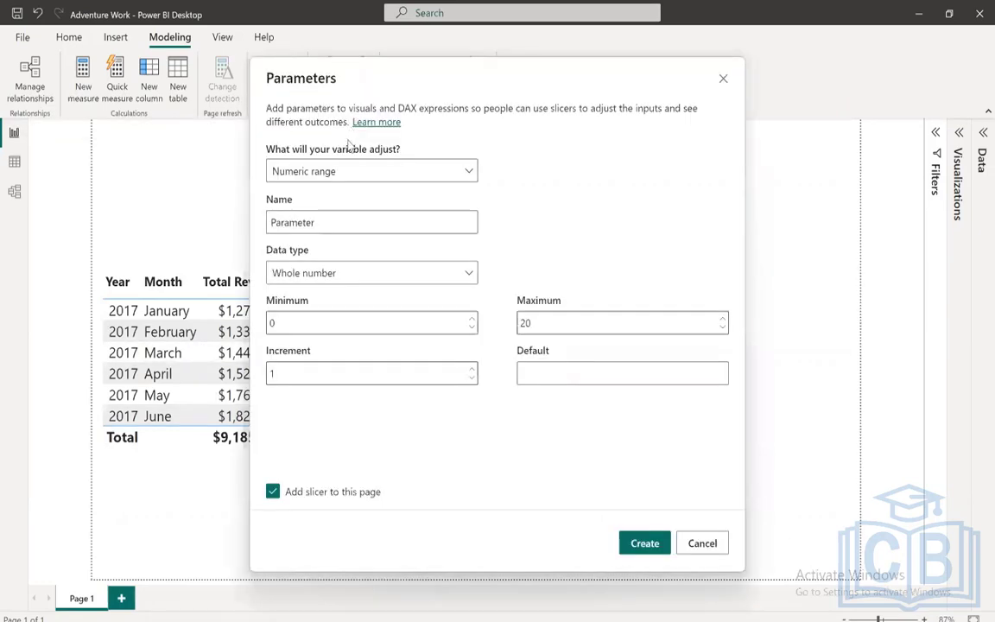
double_click(335, 222)
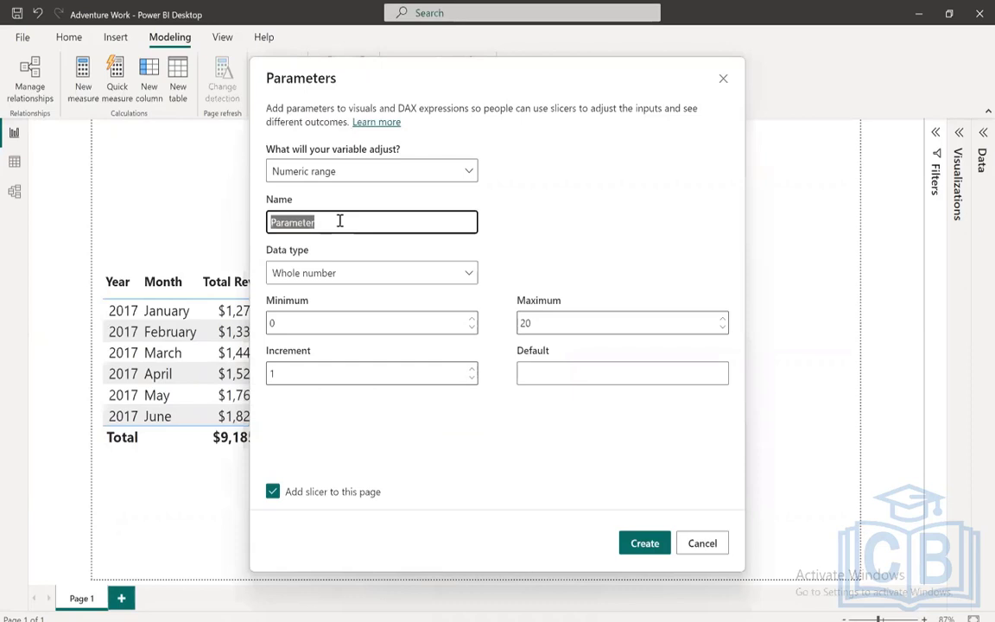
type("Target ")
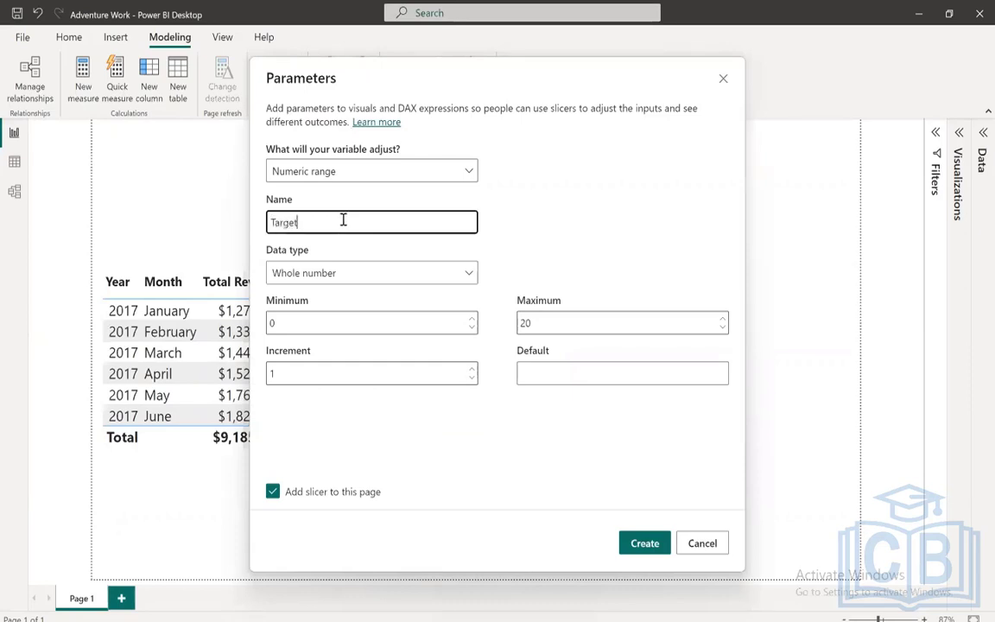
type("%")
left_click(295, 271)
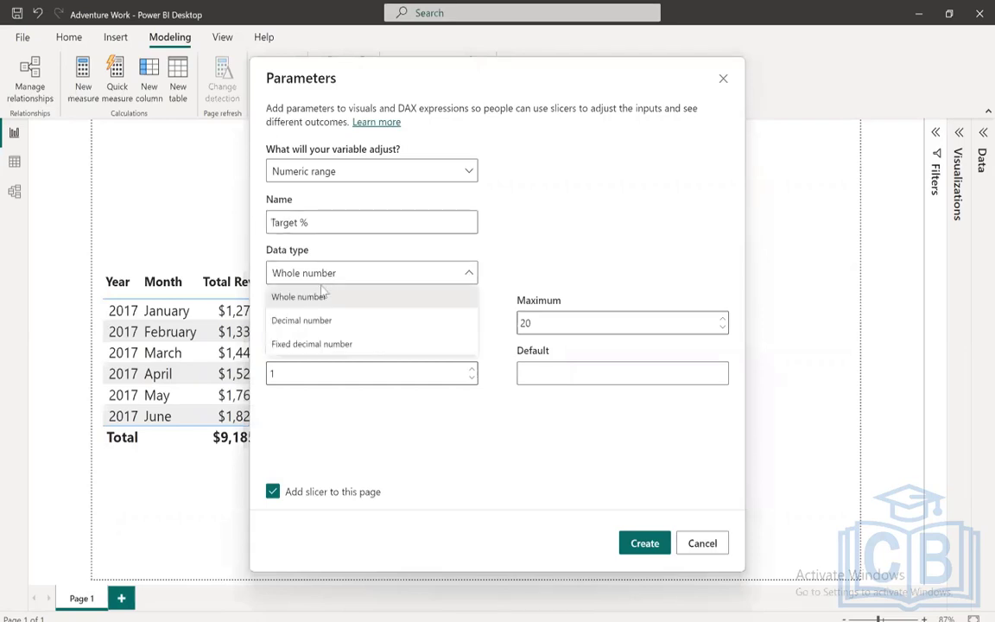
left_click(307, 345)
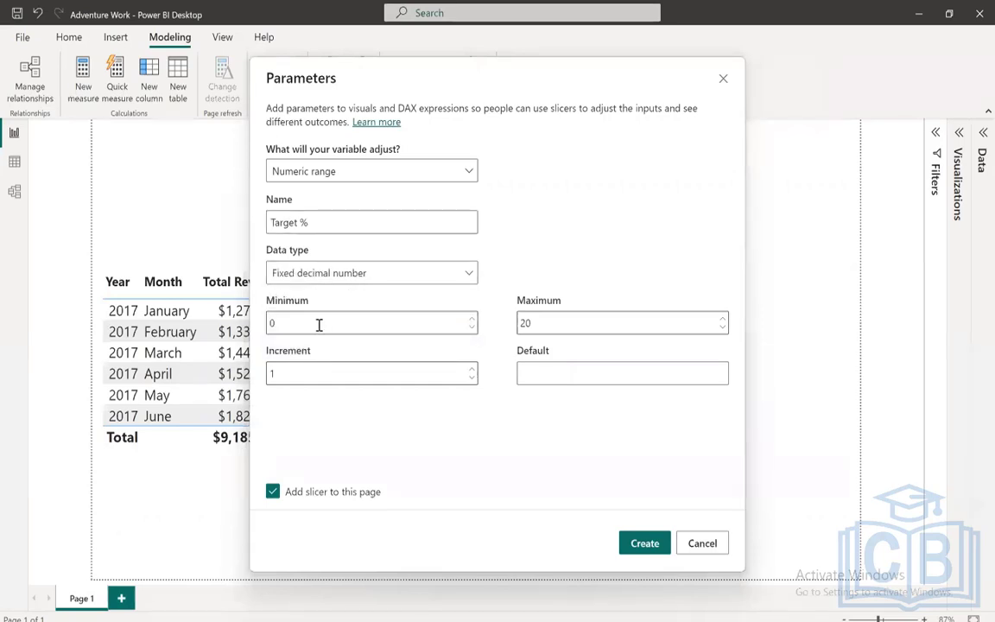
- Give the Target % parameter a minimum of -1, maximum of 1 and increment of 0.1, and create it with a slicer
left_click(319, 323)
key("BackSpace")
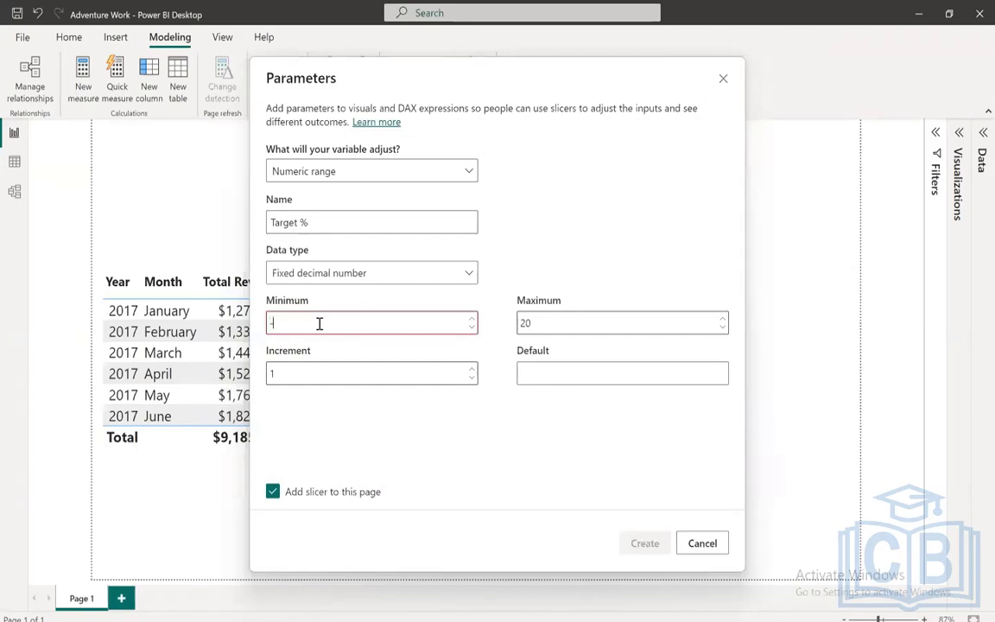
type("-1")
double_click(558, 323)
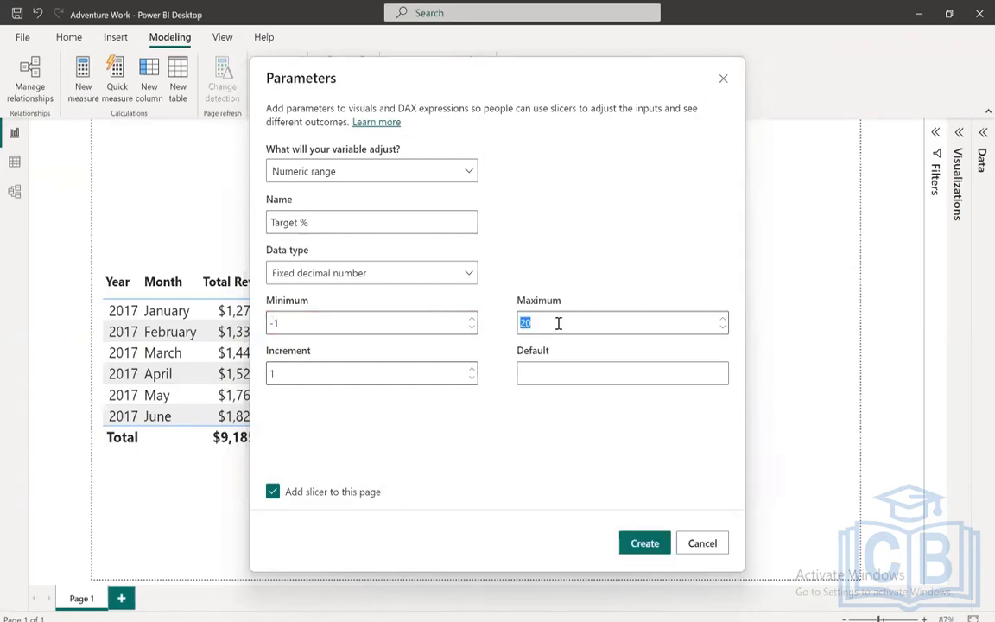
type("1")
left_click(340, 369)
key("BackSpace")
type("0.1")
left_click_drag(286, 370, 227, 367)
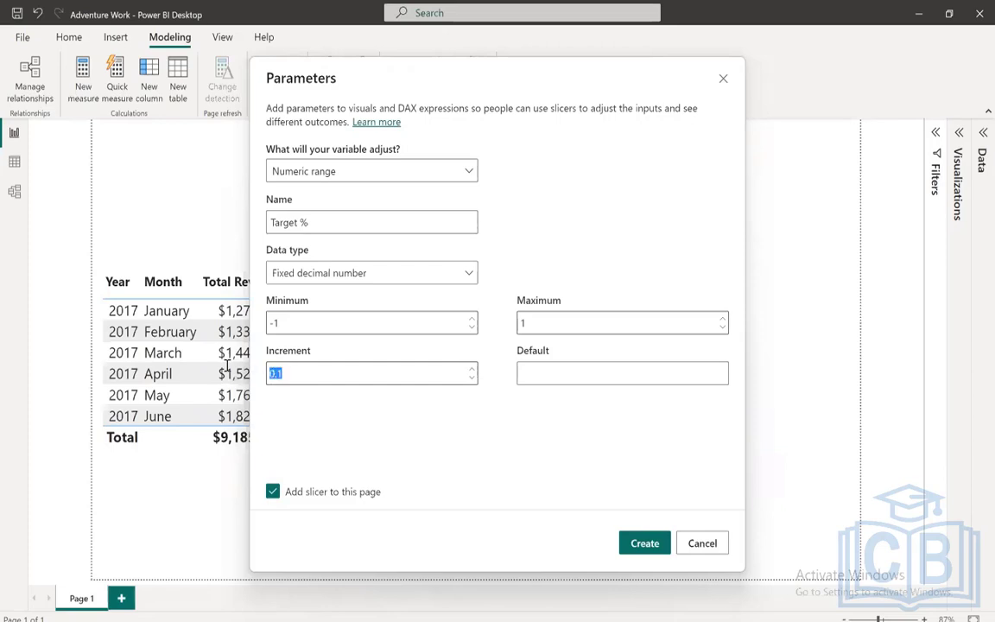
left_click(646, 542)
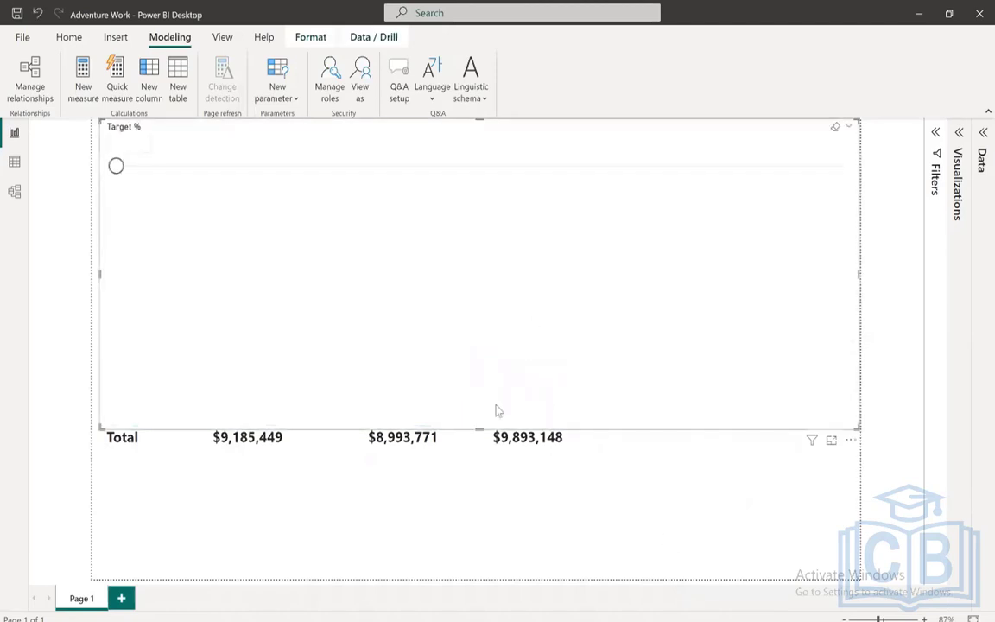
- Shrink the Target % slicer to a shallow strip above the revenue table and try raising its slider value
left_click_drag(478, 429, 484, 190)
left_click_drag(116, 163, 293, 170)
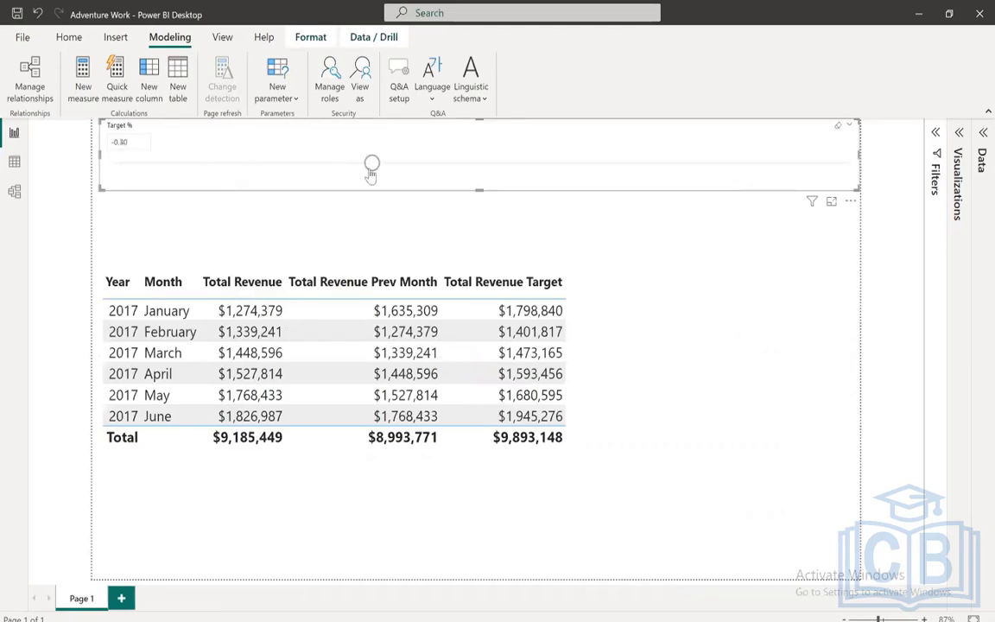
left_click_drag(370, 174, 445, 164)
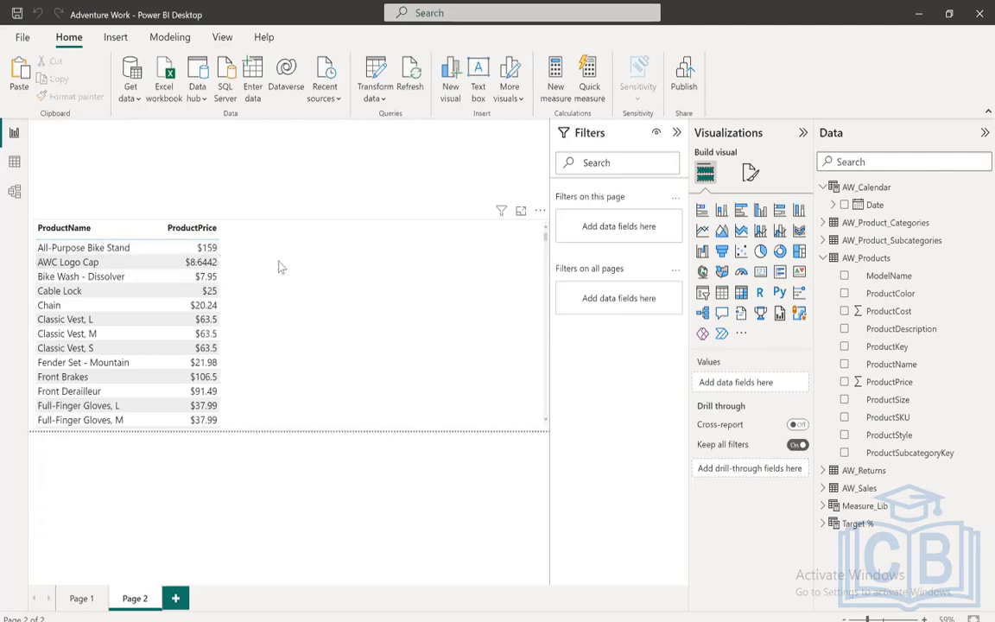
- Copy the Target % slicer from Page 1 to Page 2 and keep the two slicers in sync
left_click(78, 598)
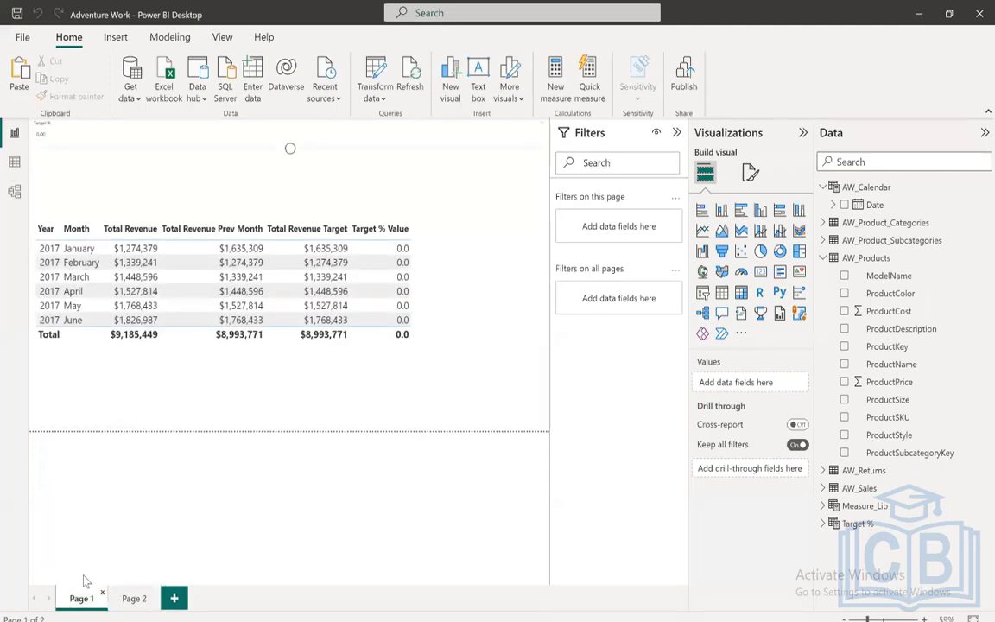
left_click(169, 161)
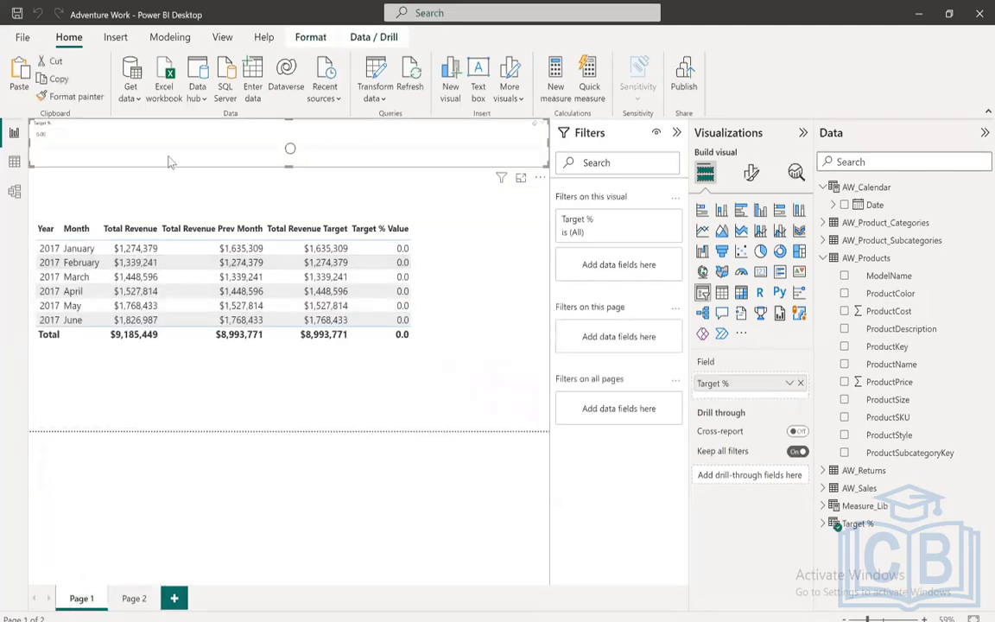
left_click(134, 599)
key("ctrl+v")
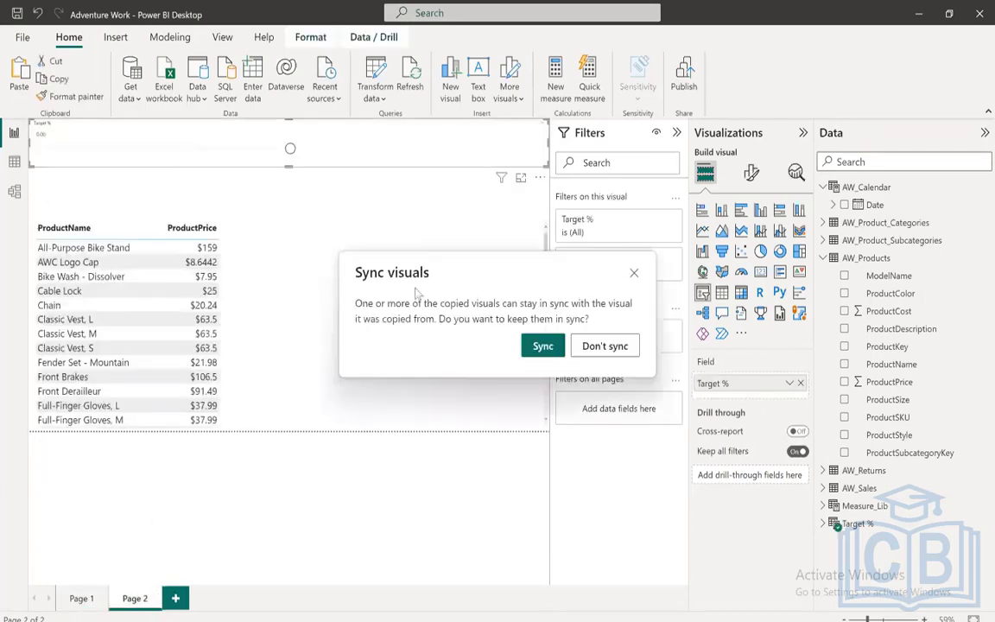
left_click(541, 346)
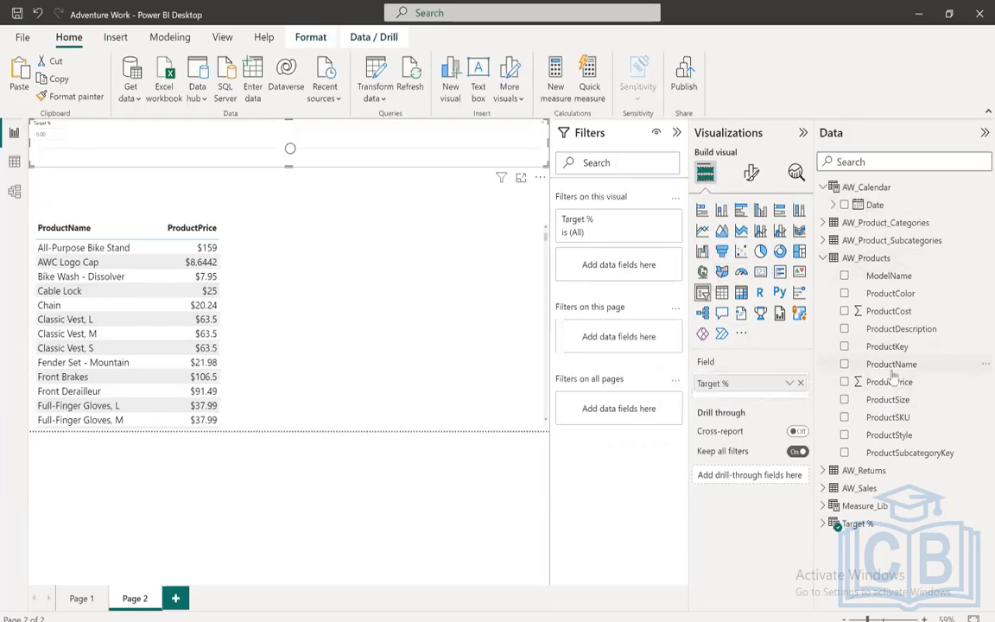
- Add ProductPrice once more to the product table on Page 2 as a Sum column
left_click_drag(882, 388, 904, 381)
left_click(377, 302)
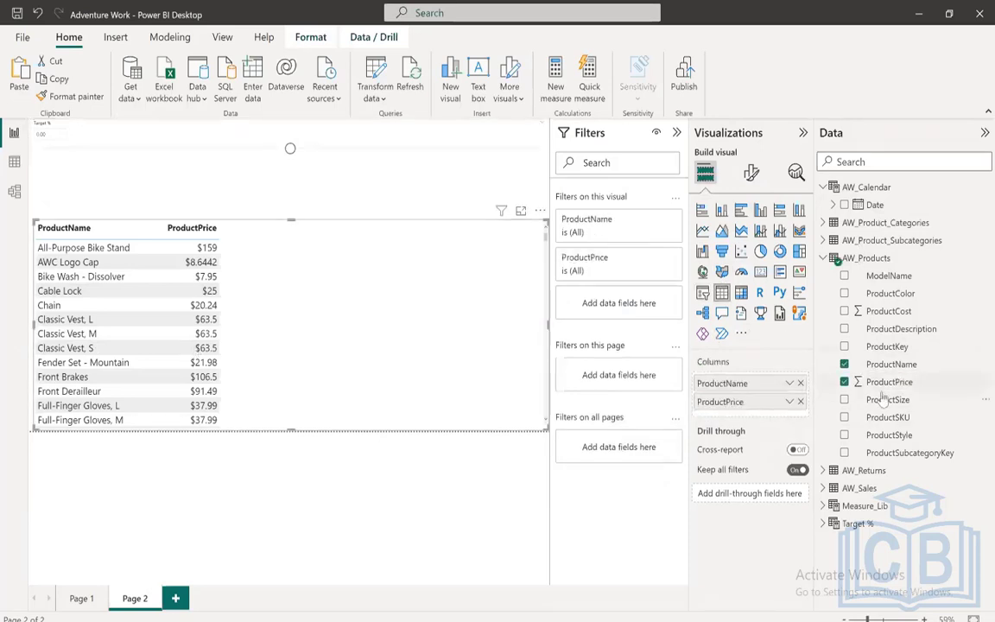
left_click_drag(882, 391, 778, 421)
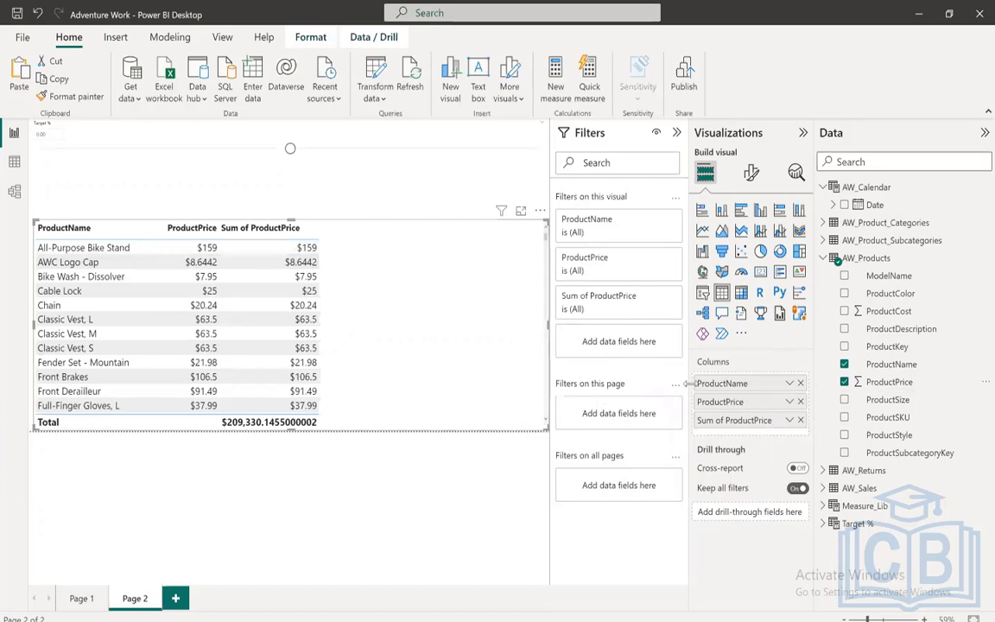
left_click(788, 420)
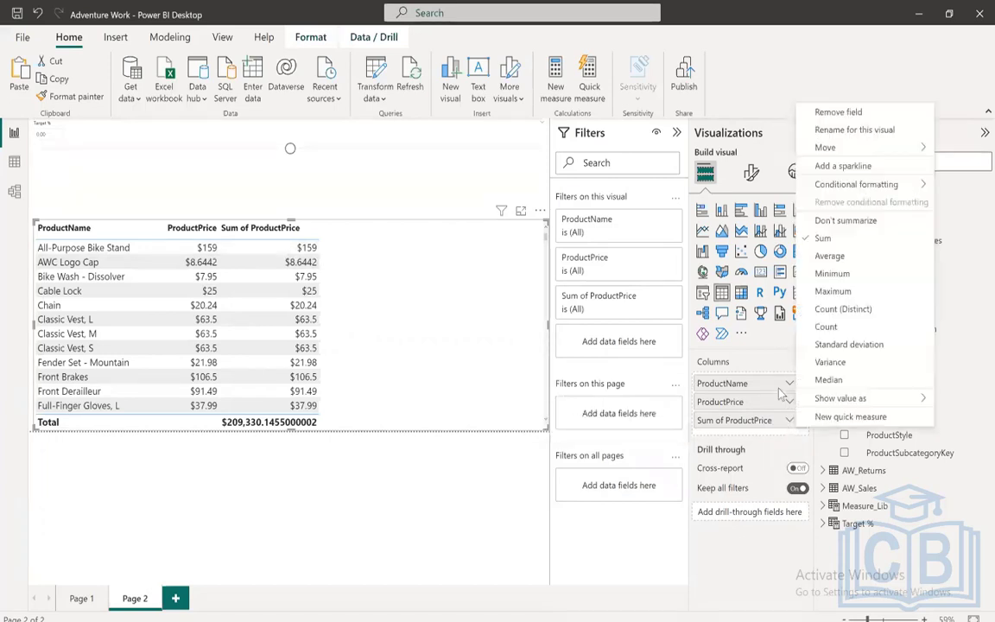
left_click(754, 470)
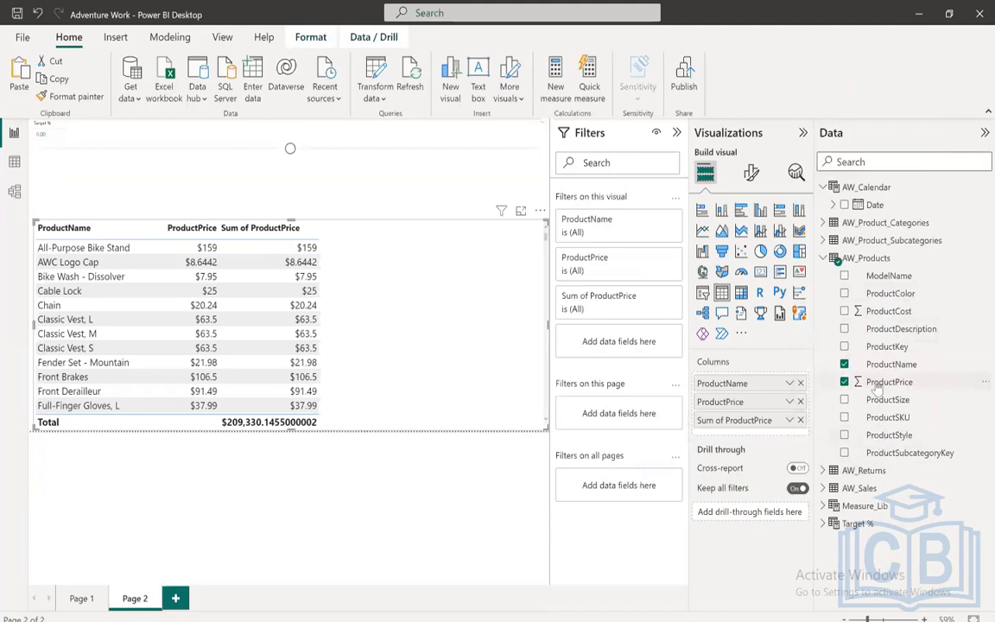
- Add another ProductPrice column to the product table and summarize it by Average
left_click_drag(877, 388, 790, 436)
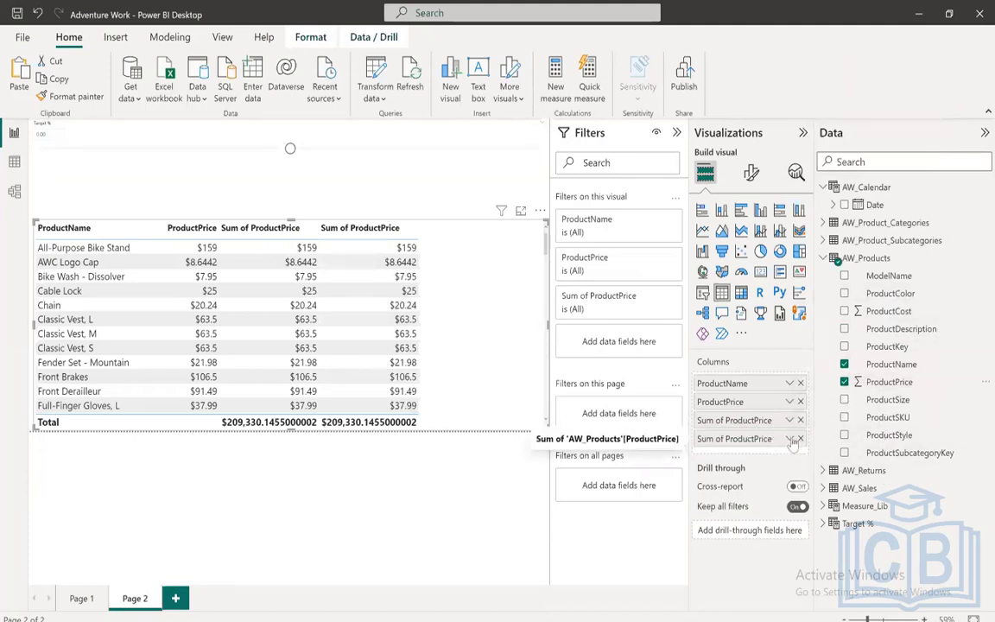
left_click(791, 440)
left_click(839, 278)
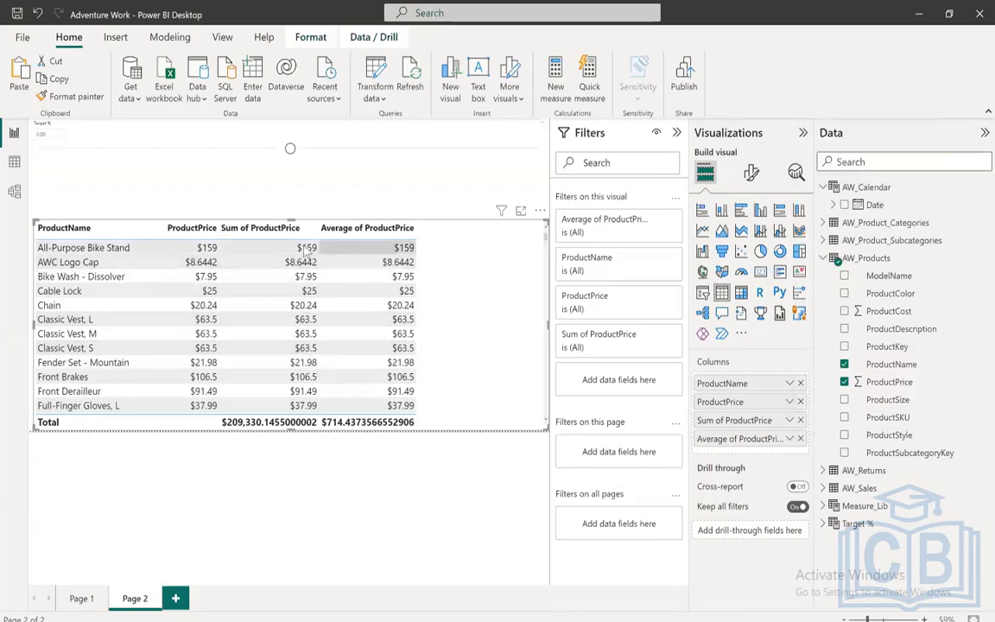
- Set the ProductPrice field's currency format to 0 decimal places
left_click(889, 382)
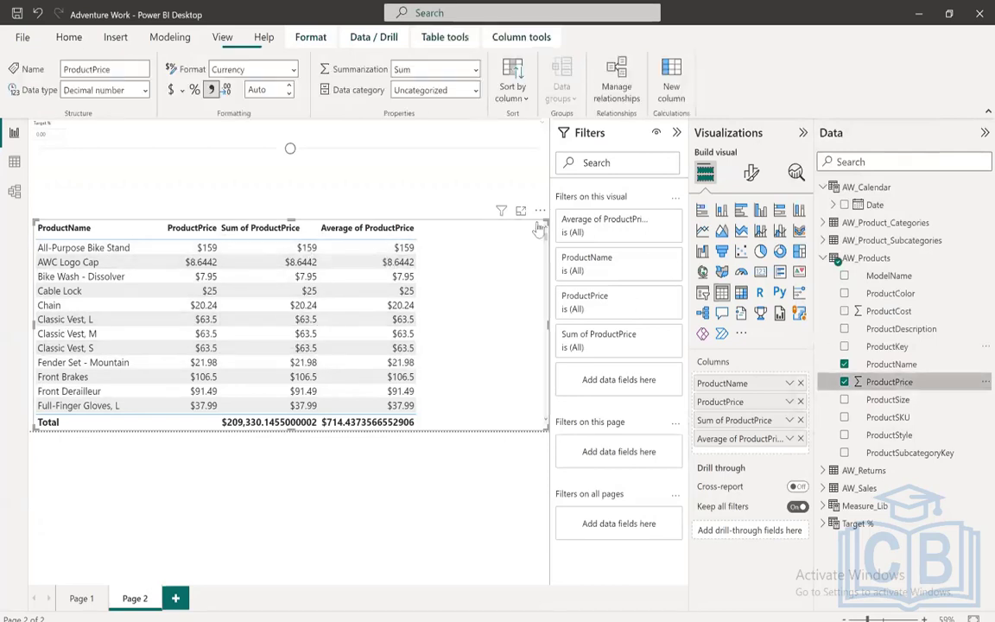
left_click(266, 88)
type("2")
key("Return")
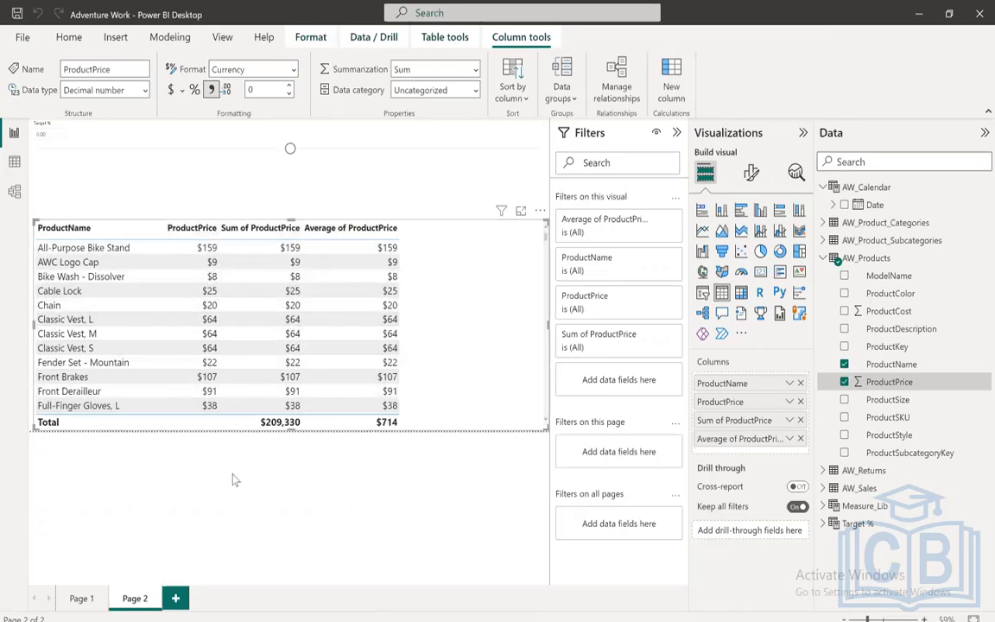
- Turn off the totals row of the product table on Page 2
left_click(750, 173)
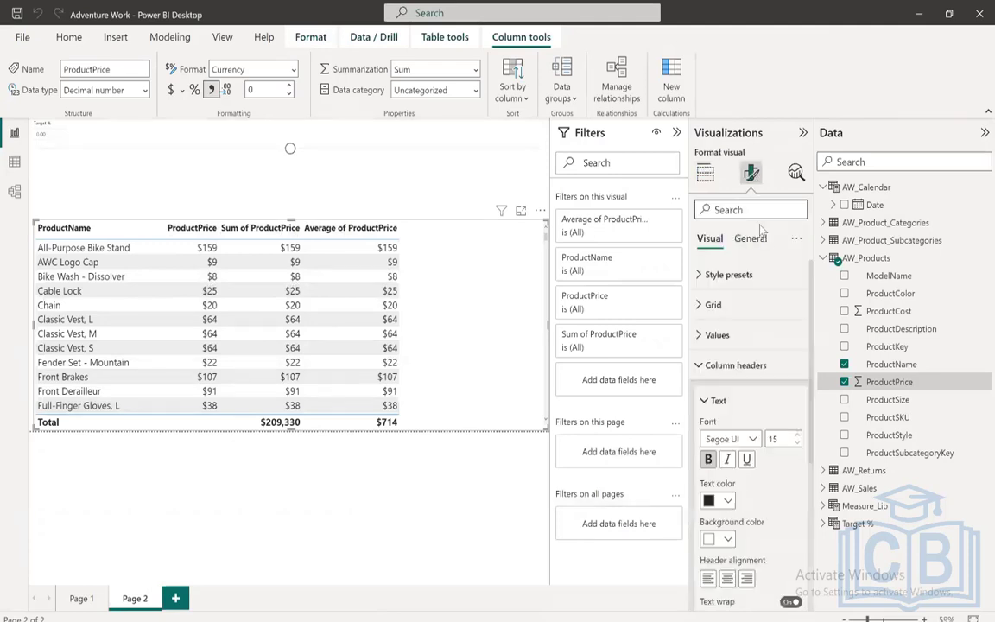
left_click(700, 364)
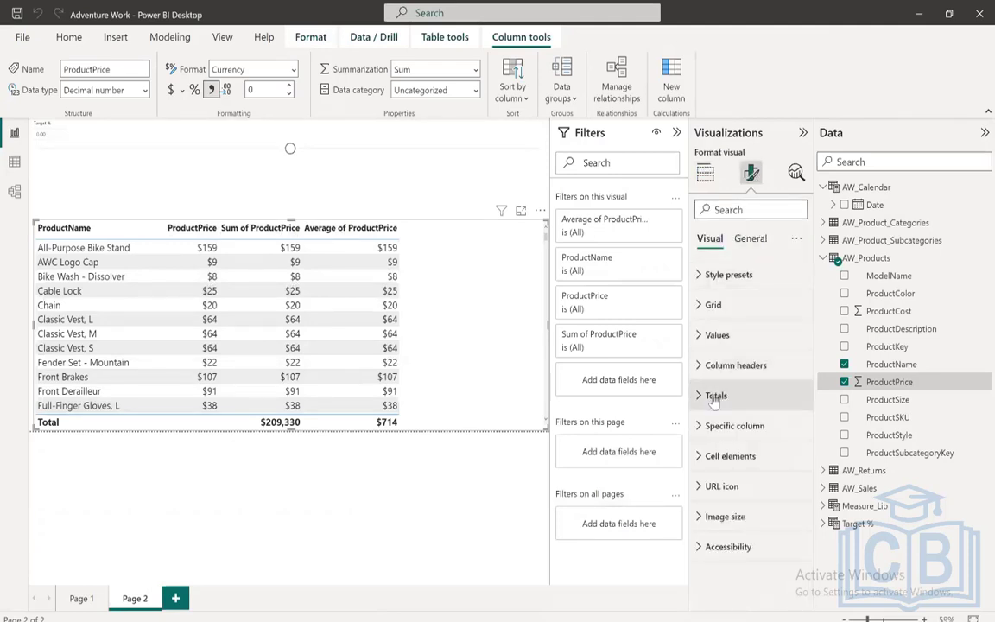
left_click(716, 394)
left_click(791, 430)
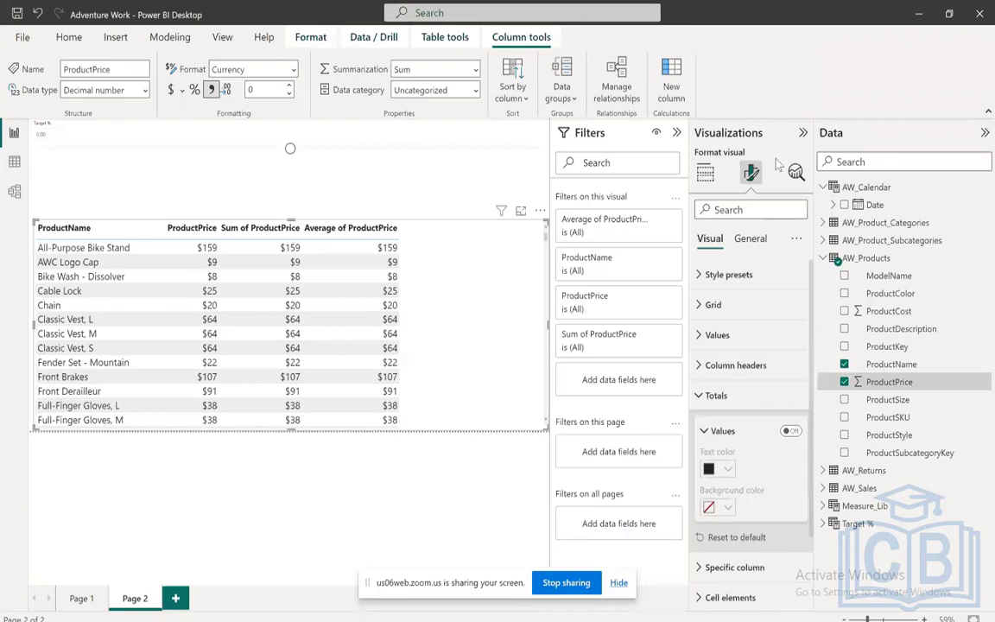
left_click(704, 172)
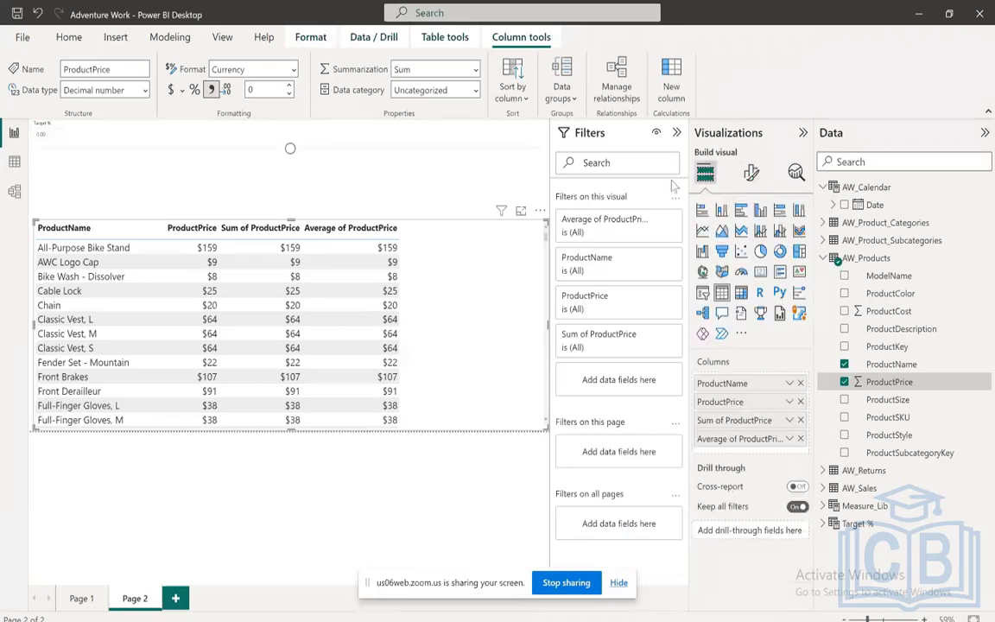
- Check the summarization options of the Sum and Average ProductPrice columns in the product table
left_click(195, 157)
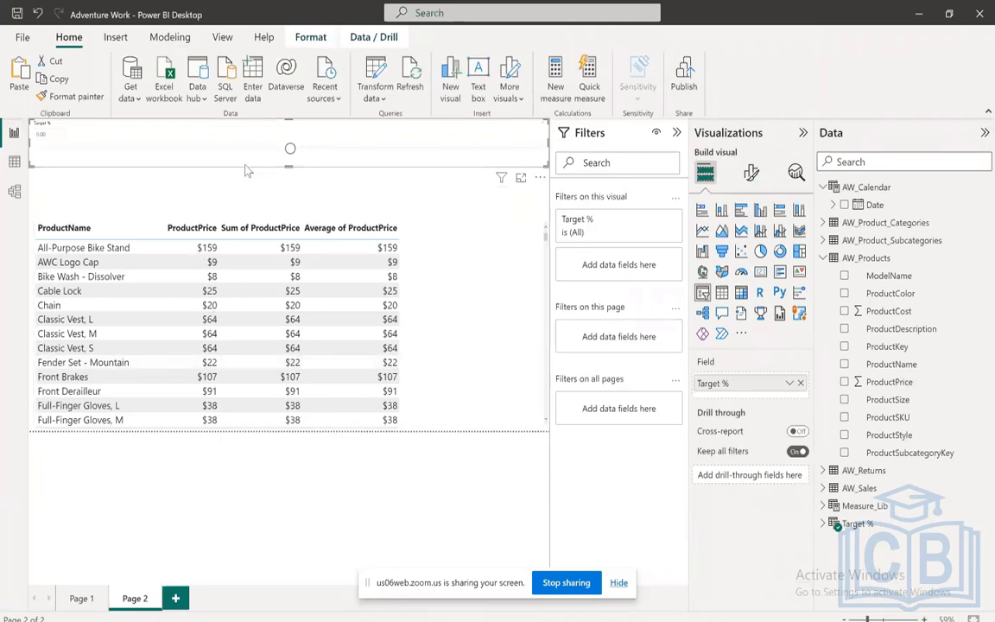
left_click(537, 278)
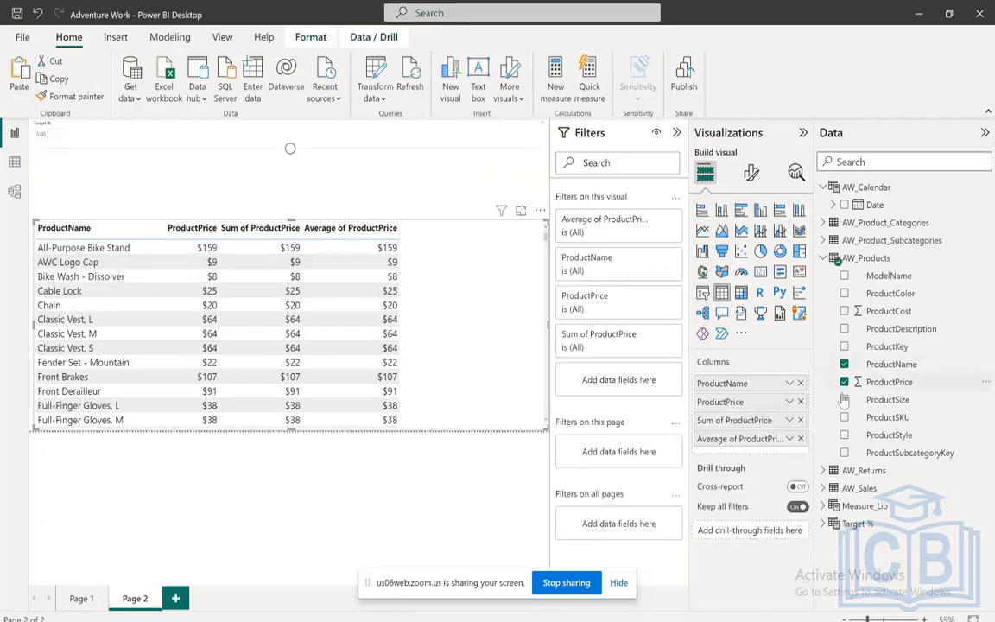
left_click(789, 420)
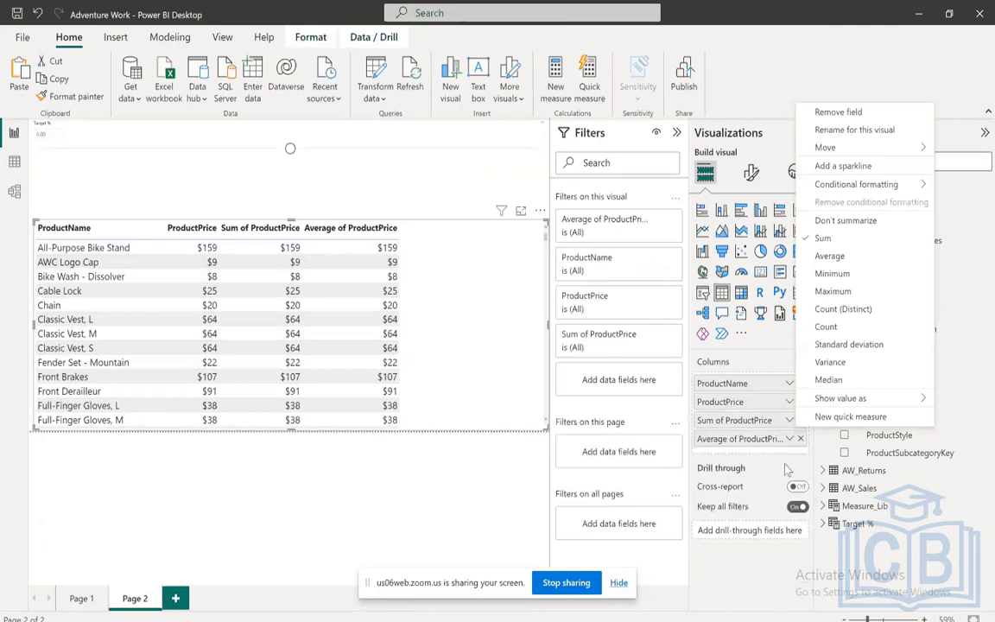
left_click(786, 468)
left_click(790, 437)
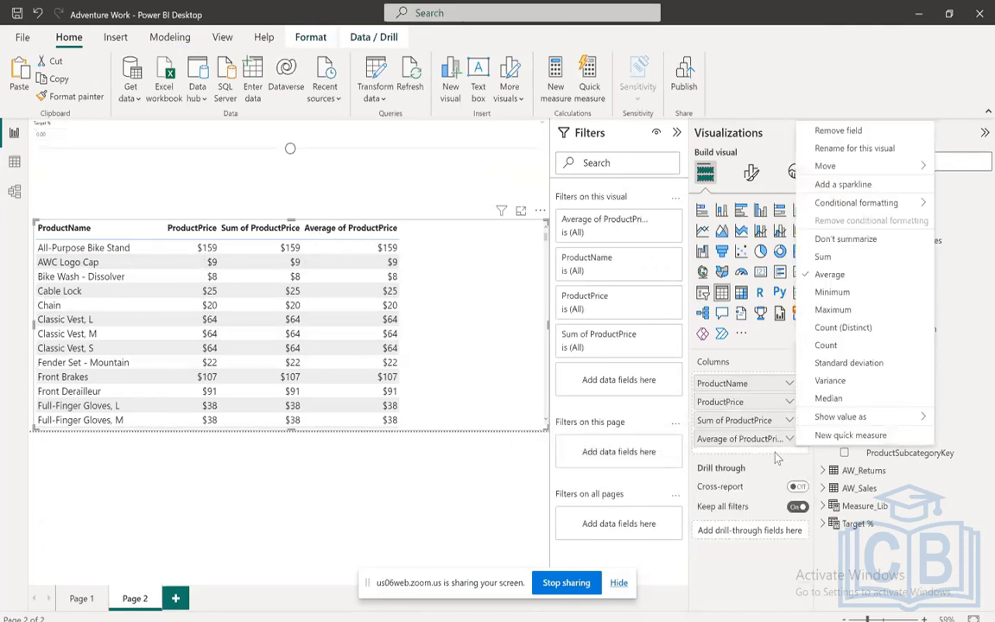
left_click(777, 461)
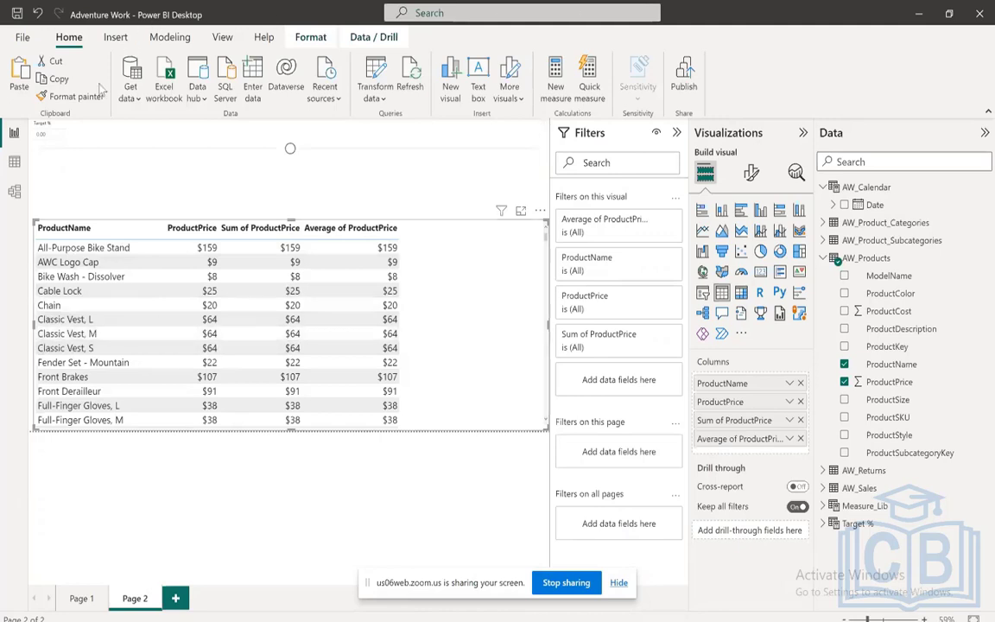
- Open the AW_Products table in Data view and sort its rows by ProductName in ascending order
left_click(19, 167)
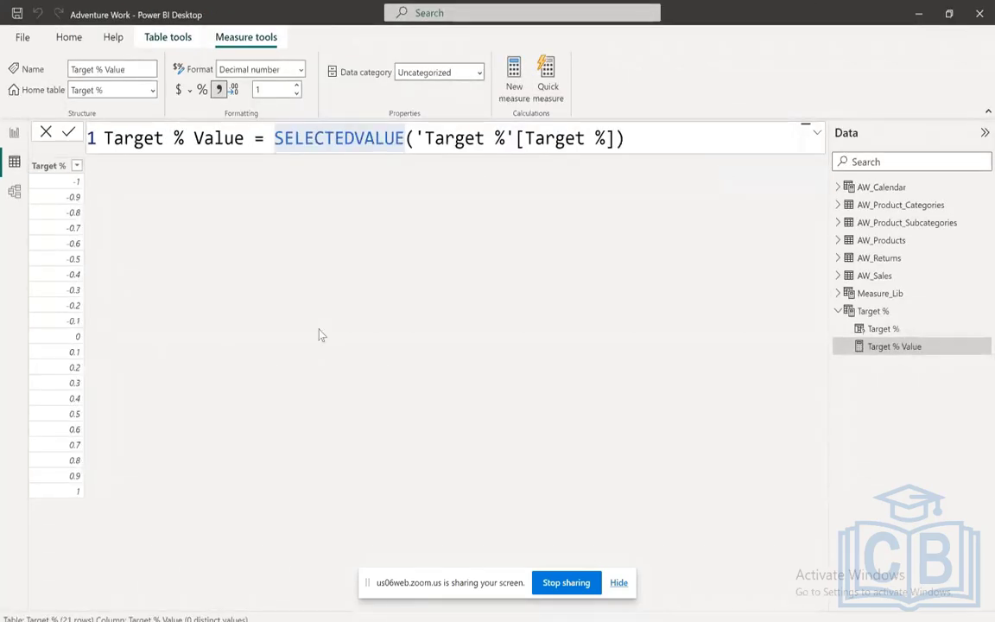
left_click(872, 311)
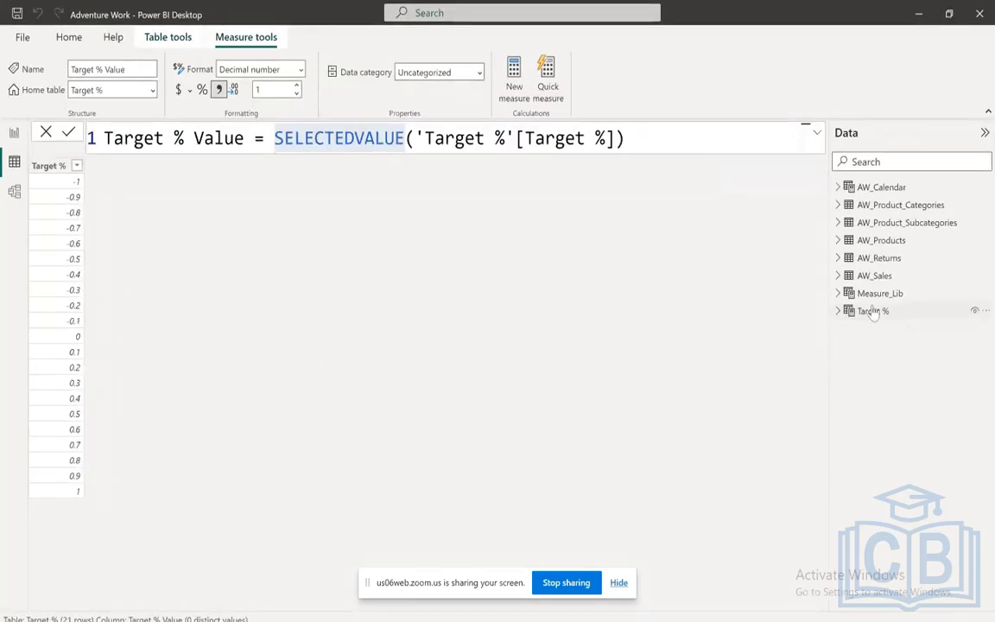
left_click(881, 241)
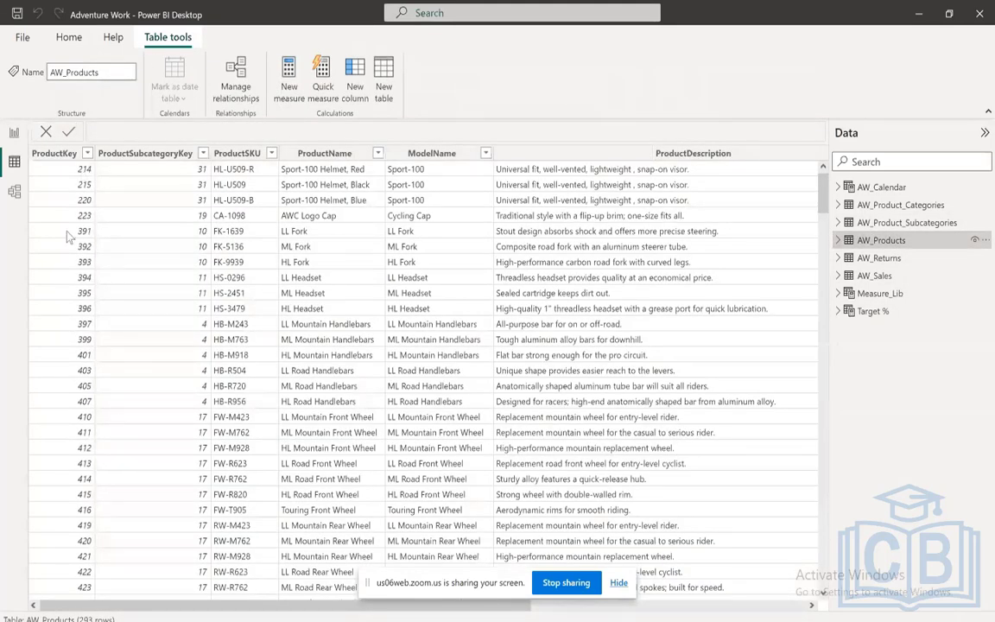
left_click(61, 152)
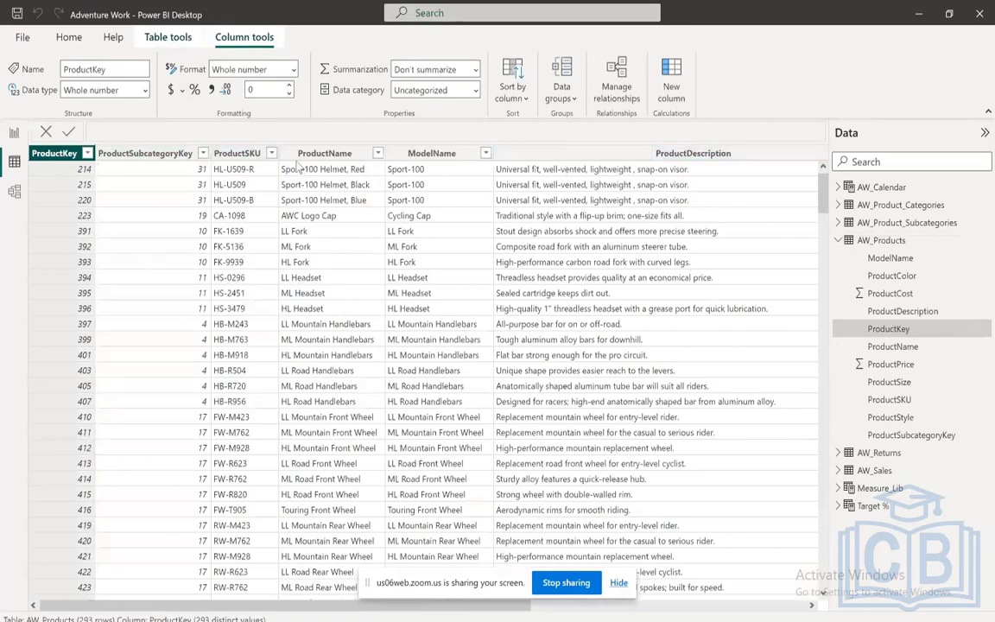
left_click(294, 153)
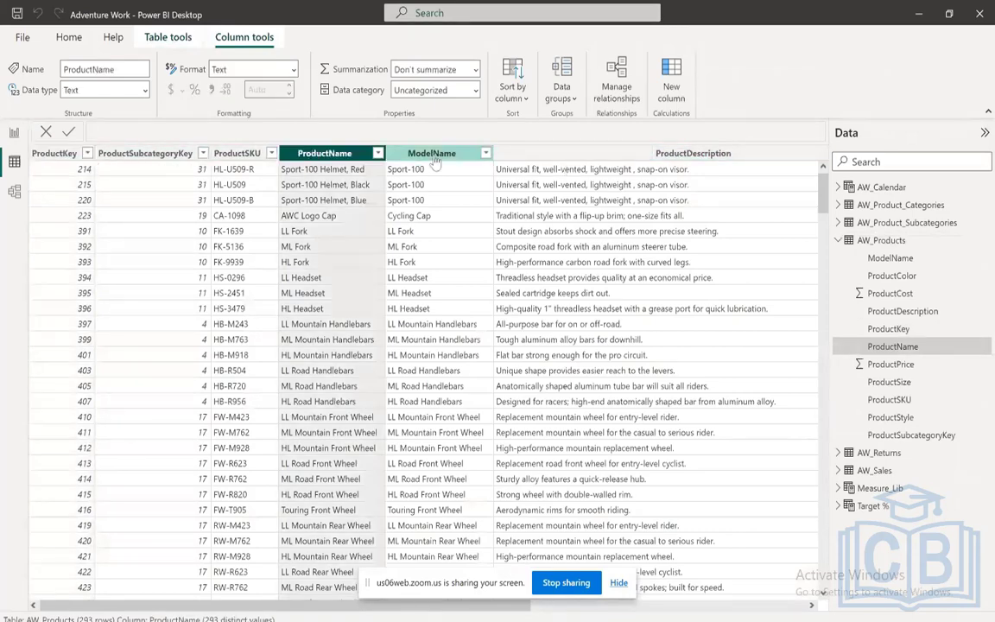
left_click(378, 153)
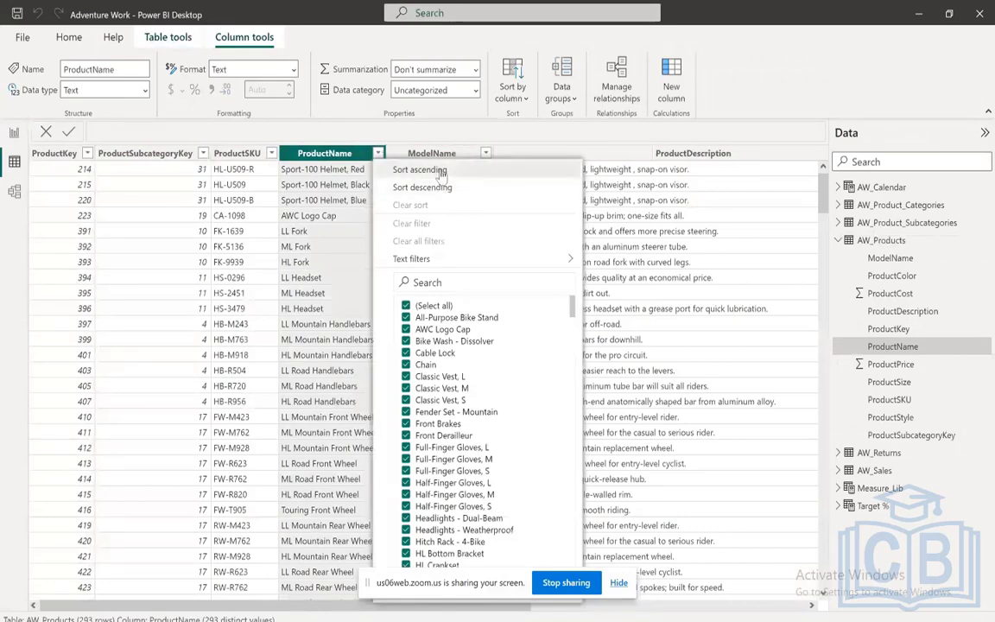
left_click(420, 169)
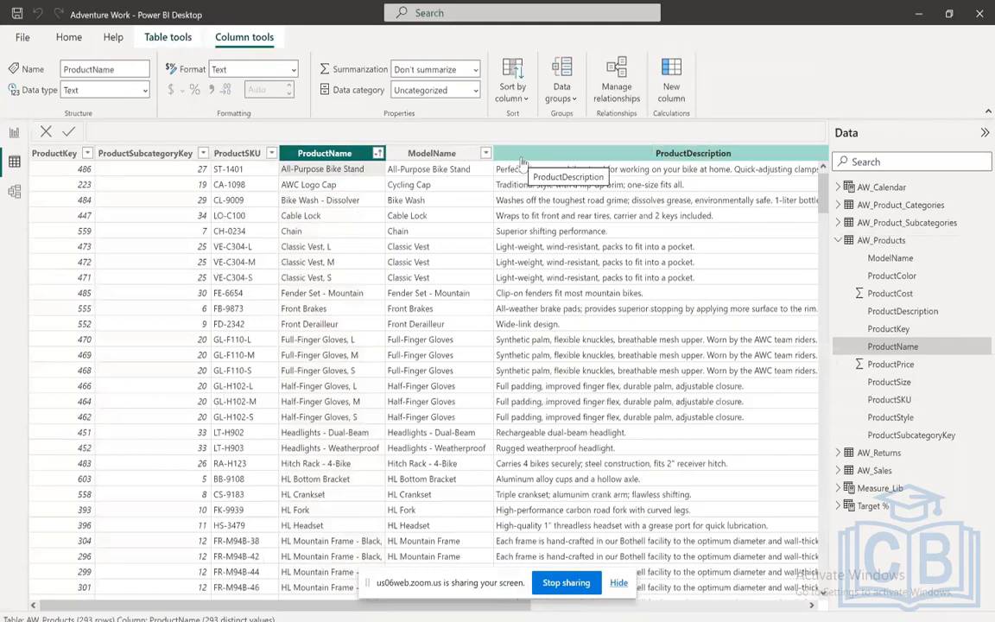
- Examine the first AW_Products row cell by cell across to its ProductPrice value
key("Tab")
key("Tab")
key("Tab")
key("Tab")
key("Tab")
key("Tab")
key("Tab")
key("Tab")
key("Tab")
key("Tab")
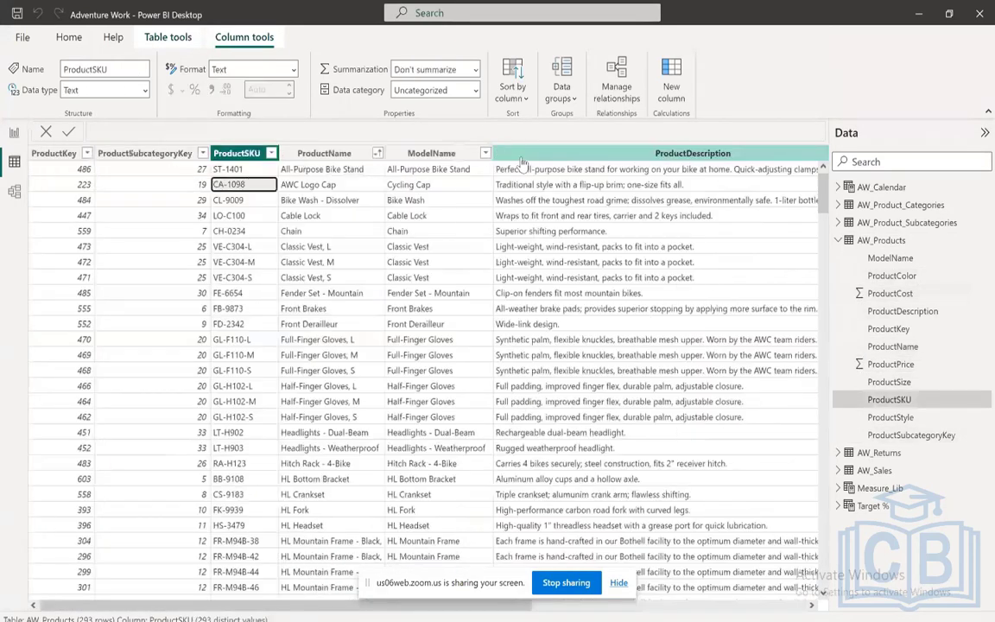
key("Tab")
key("Up")
key("Tab")
key("Tab")
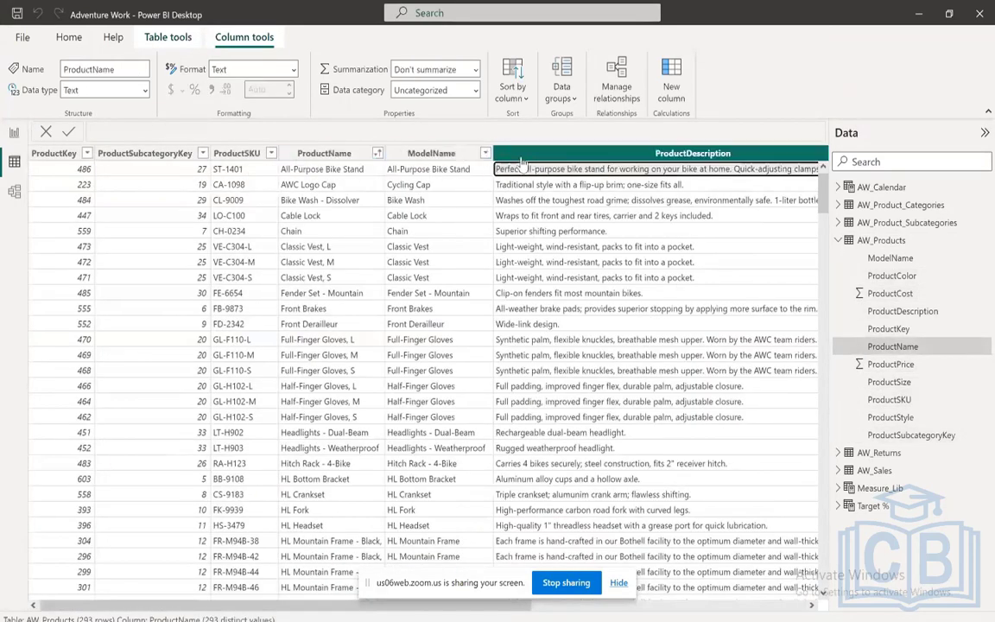
key("Tab")
key("Tab")
key("Tab")
key("Tab")
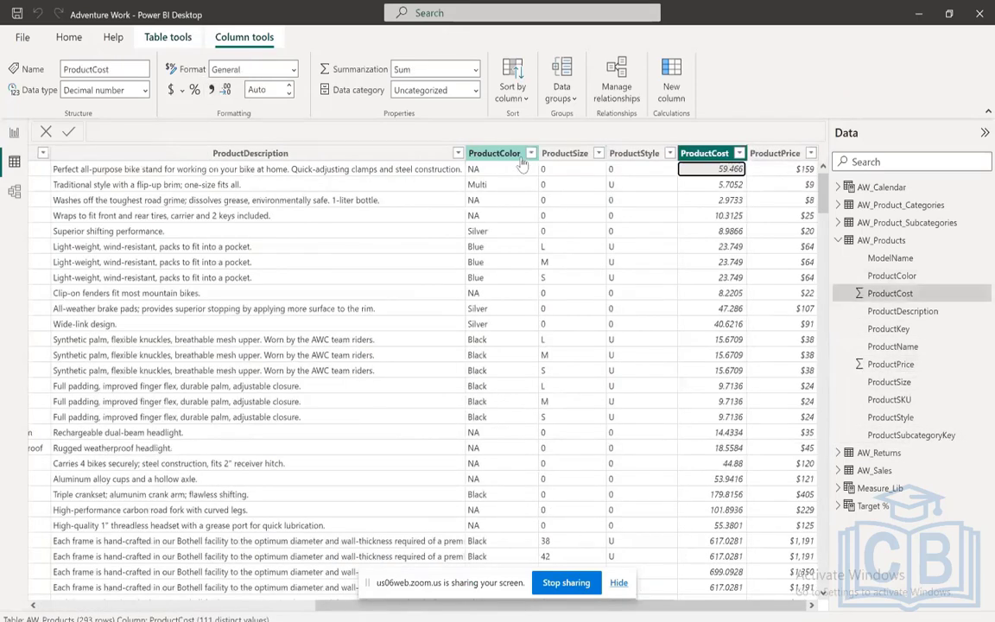
key("Tab")
key("shift+Tab")
key("Tab")
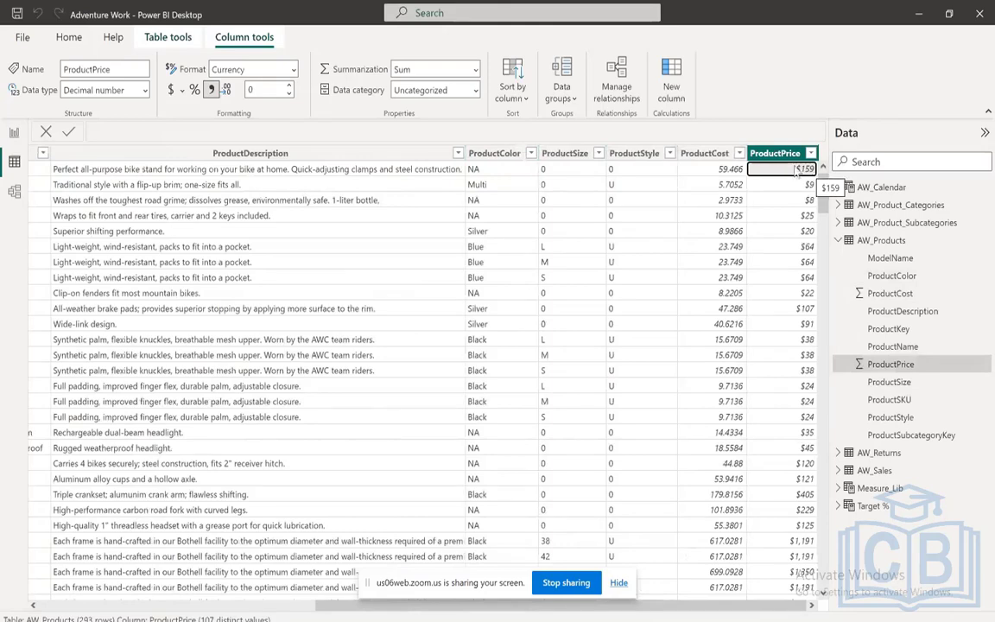
- Return to the report and remove the Average and Sum ProductPrice columns from the product table
left_click(14, 132)
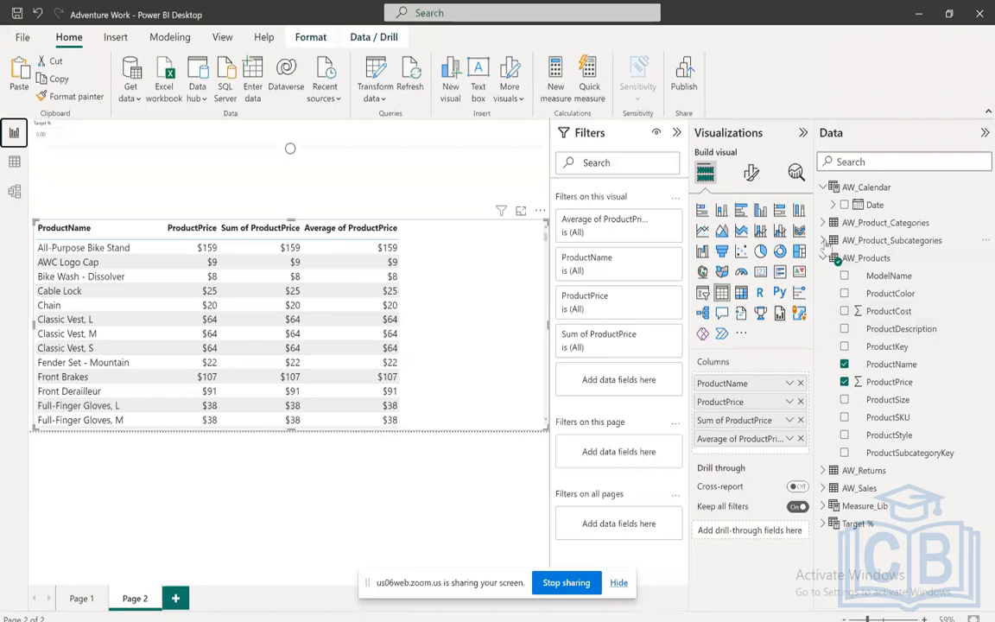
left_click(823, 257)
left_click(841, 293)
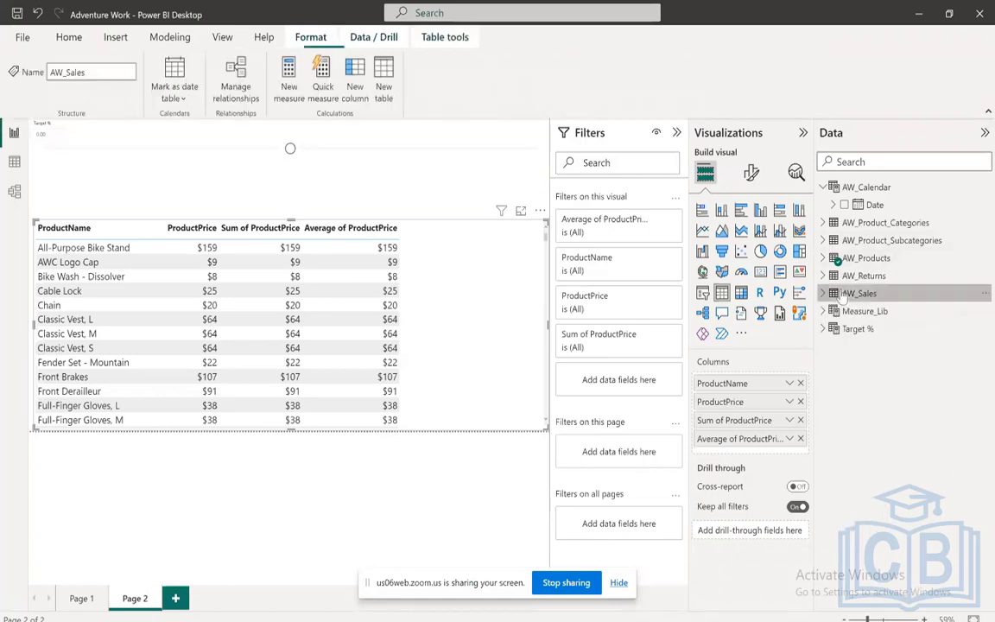
left_click(863, 258)
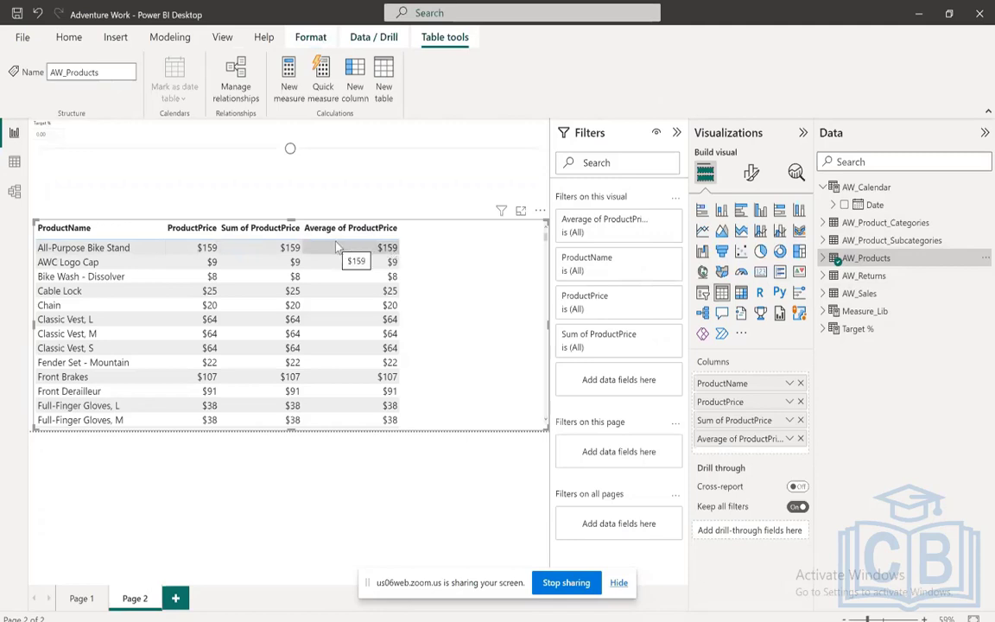
left_click(801, 439)
left_click(799, 420)
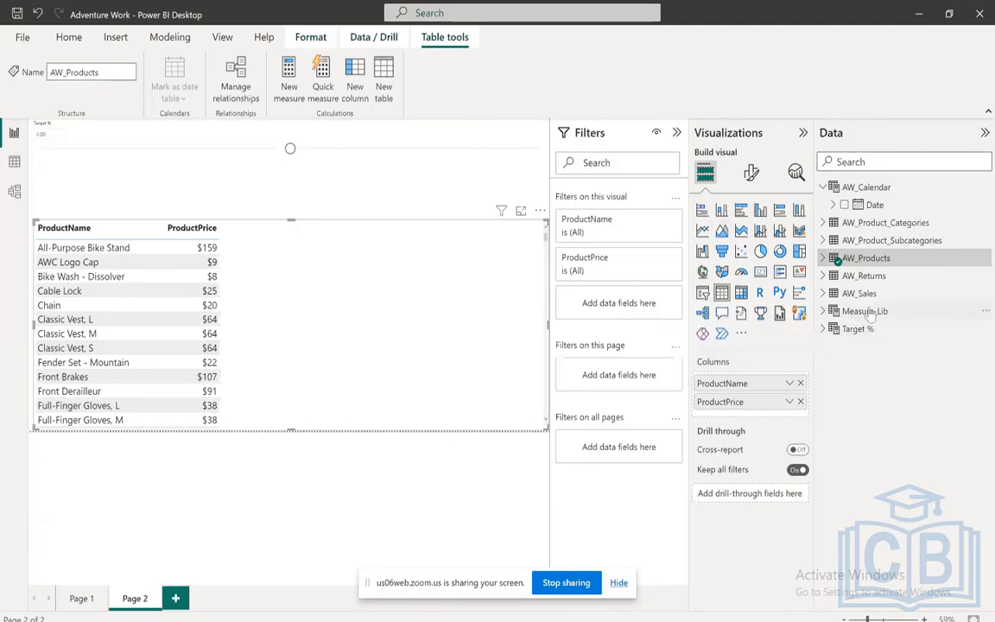
- Start a new measure in the Measure_Lib table
left_click(827, 312)
left_click(824, 313)
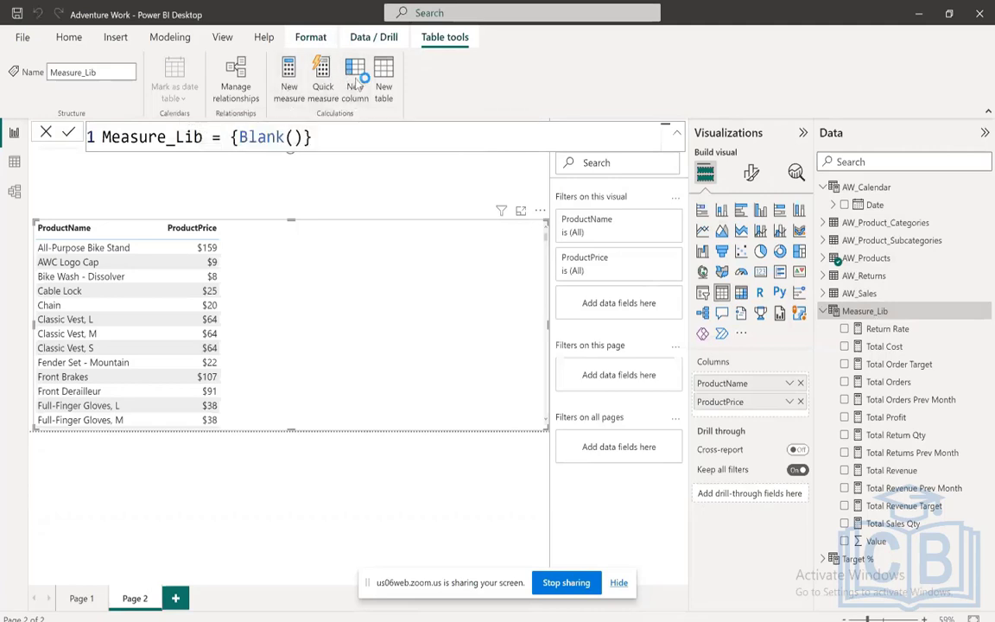
left_click(322, 76)
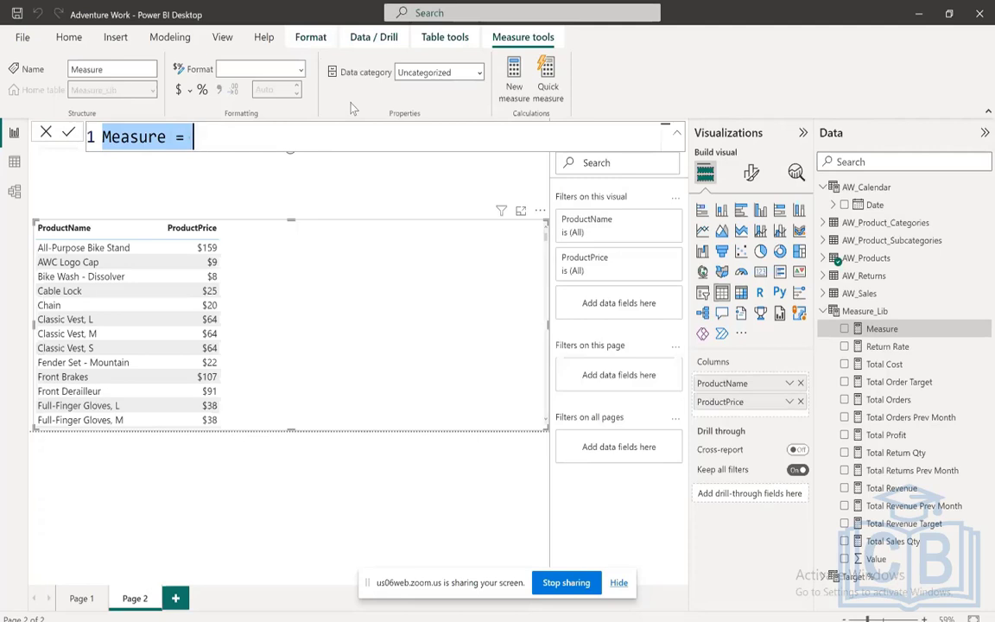
type("Average")
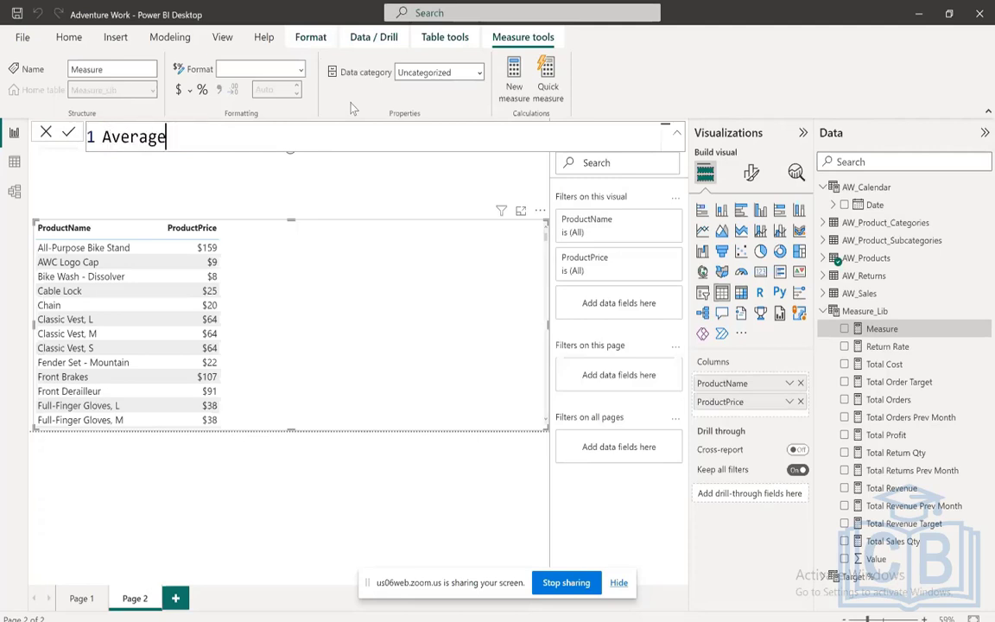
key("BackSpace")
key("BackSpace")
key("BackSpace")
key("BackSpace")
key("BackSpace")
key("BackSpace")
key("BackSpace")
- Name the new measure Revised Price and begin its formula on line 3, leaving a blank line above
type("Rev")
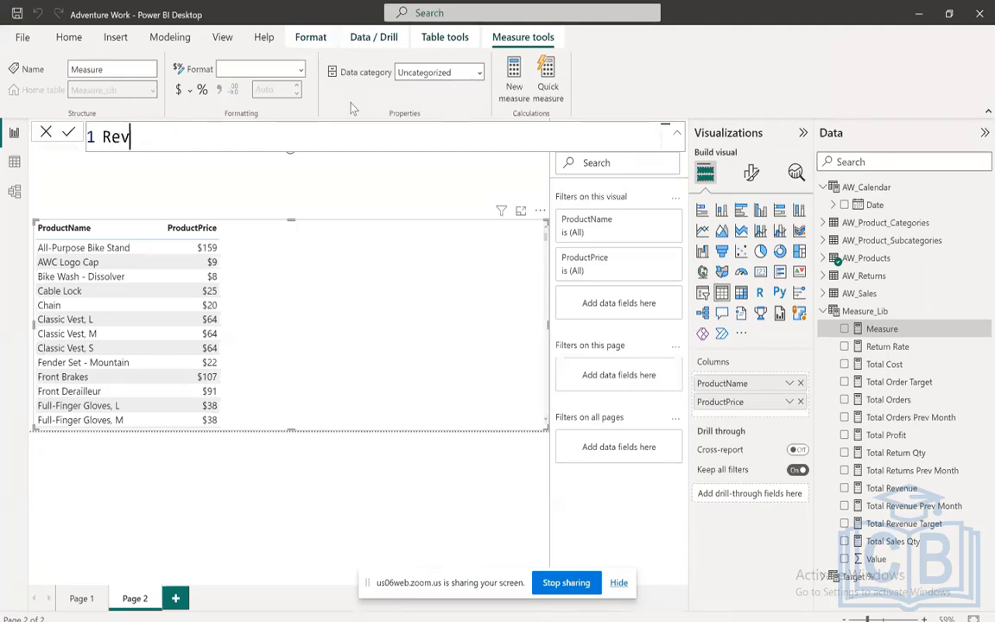
type("ised Price ")
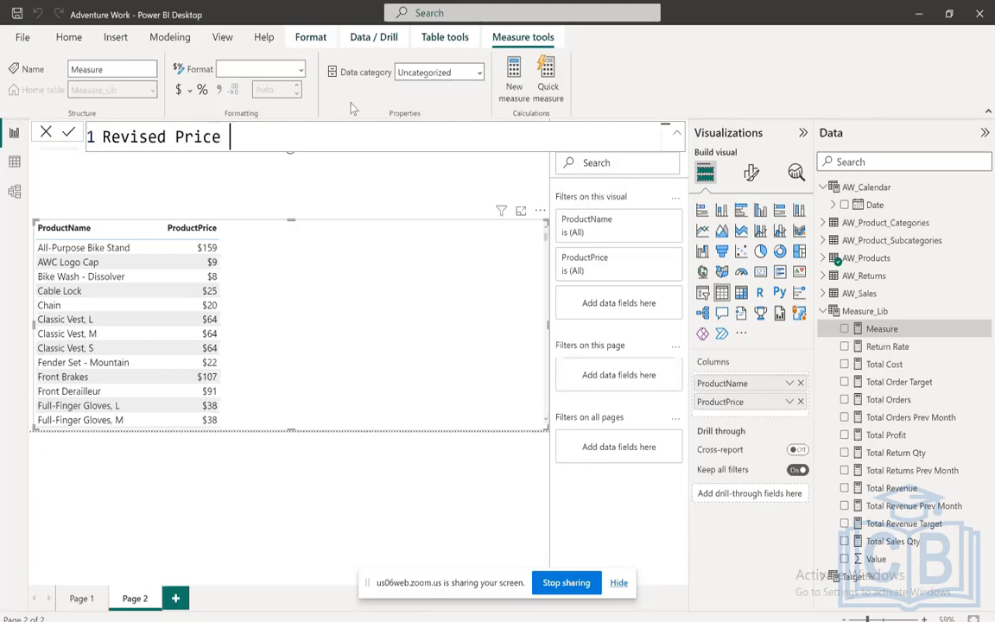
type("=")
key("shift+Return")
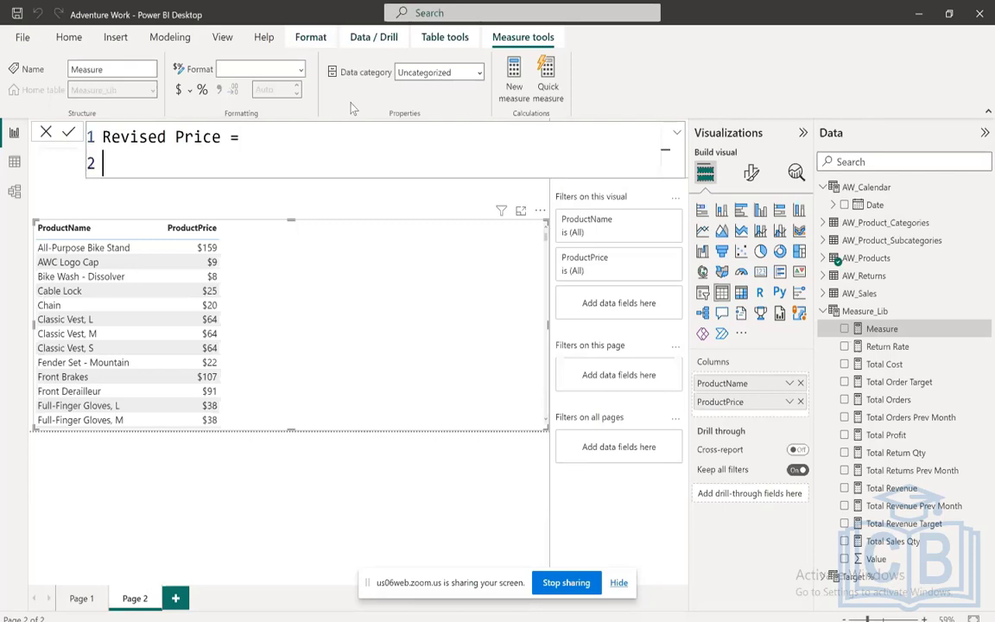
key("shift+Return")
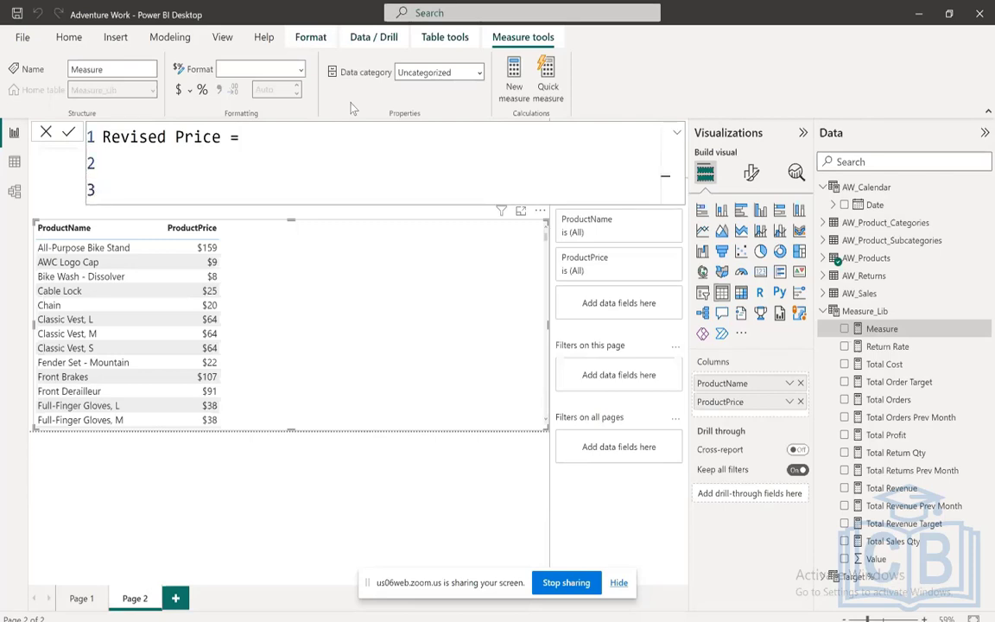
- Declare a variable named AvgPrice on line 3 of the Revised Price formula, starting it with the AVERAGE function
type("Var AvgPr")
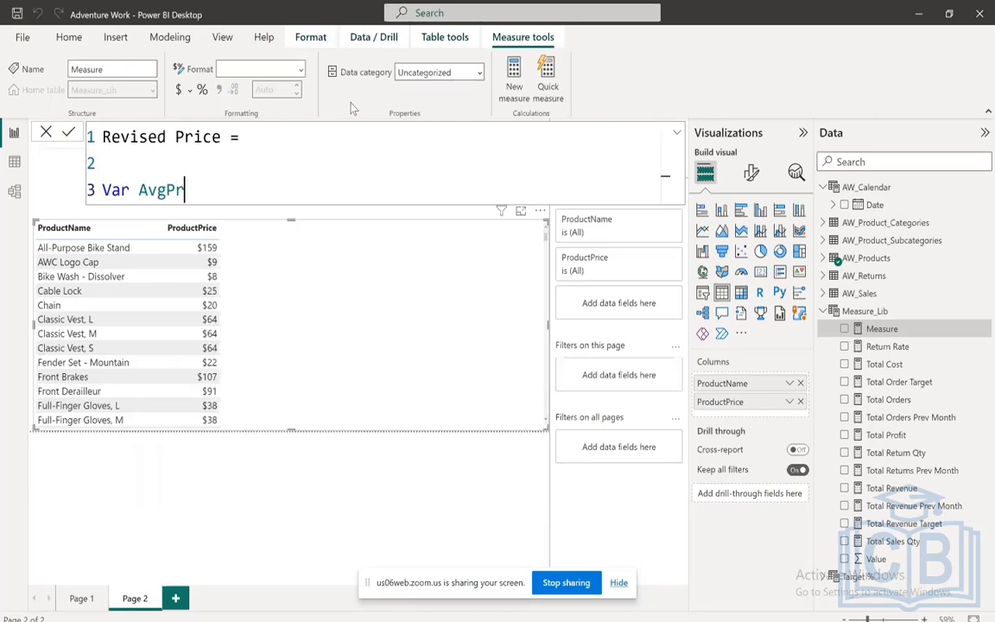
type("ice = S")
key("BackSpace")
type("Avera")
key("Tab")
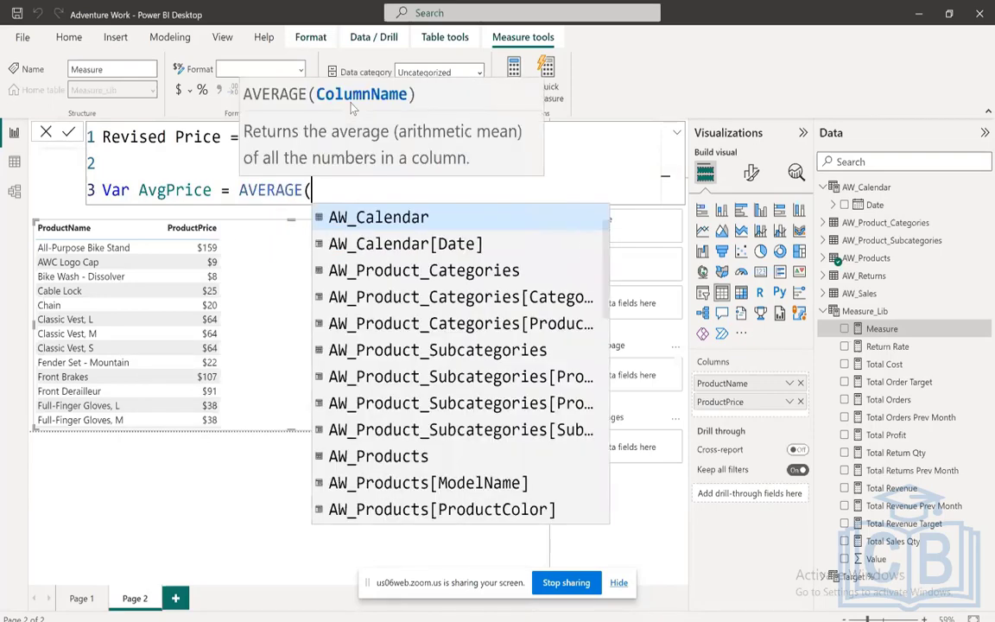
- Complete the AVERAGE expression with the 'AW_Products'[ProductPrice] column as its argument
type("'")
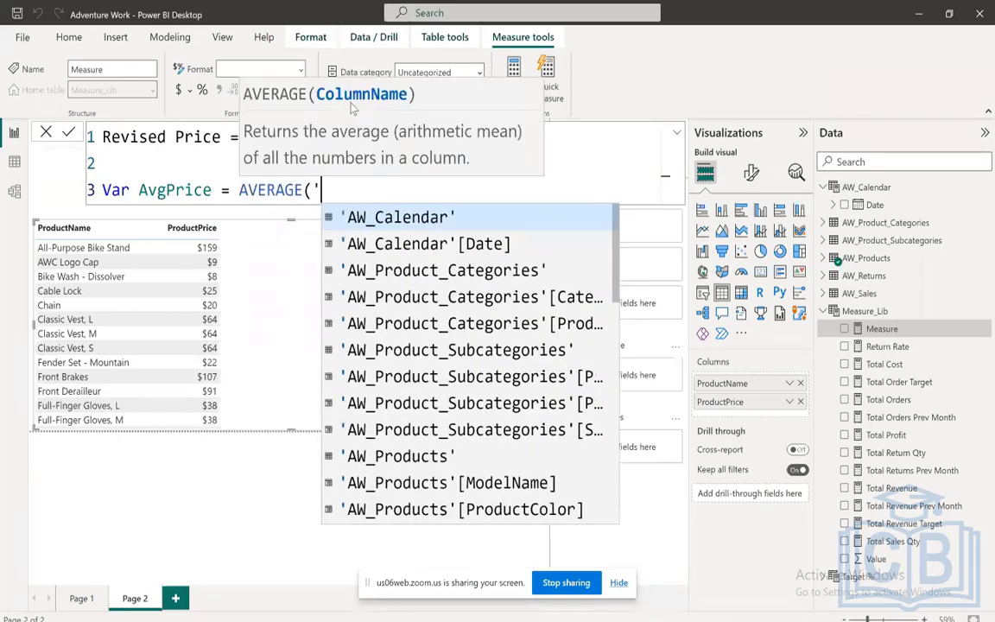
type("AW_P")
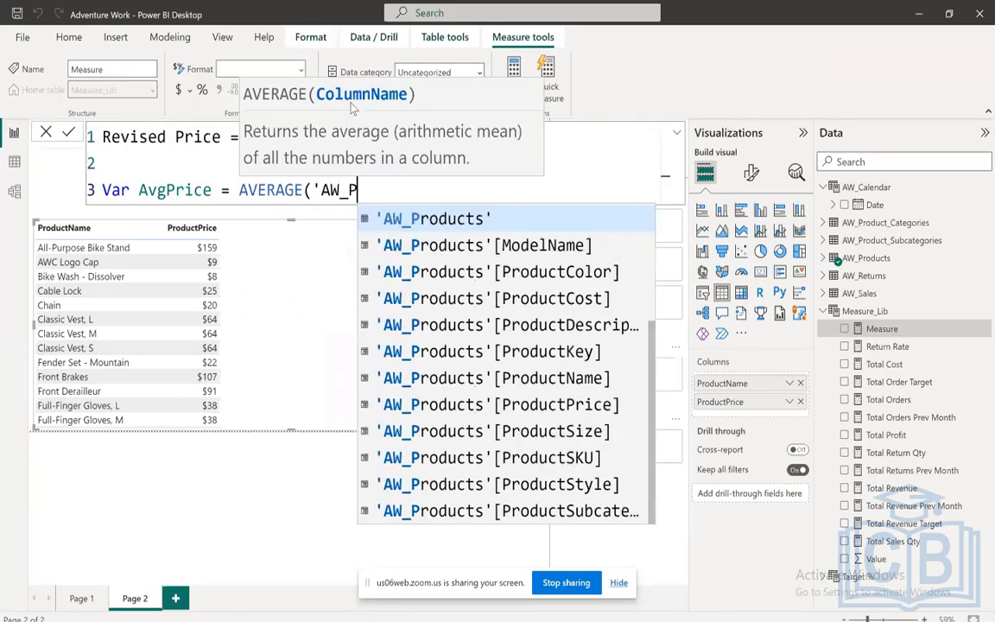
key("Tab")
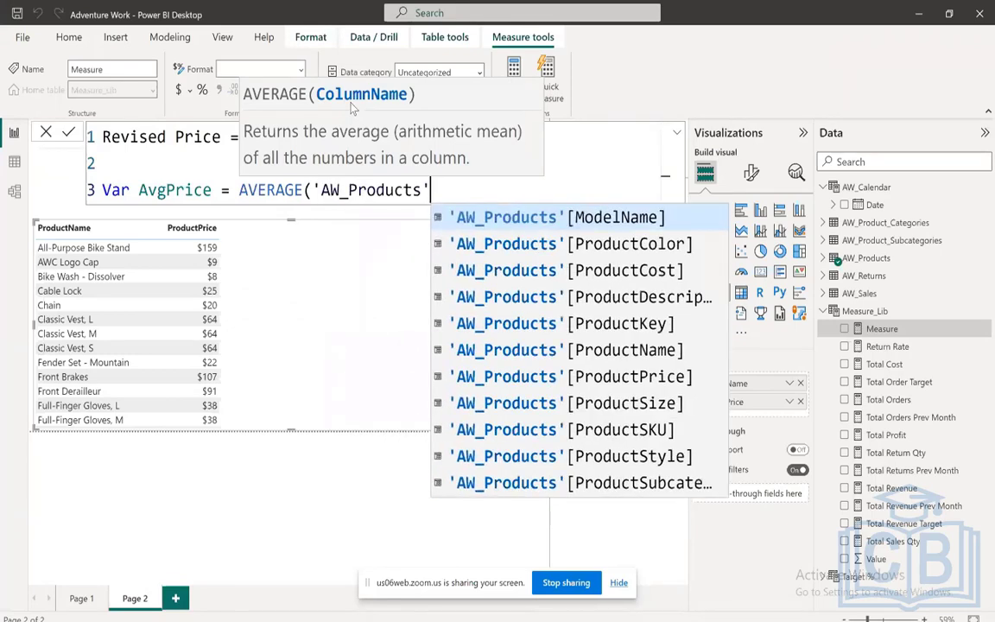
type("[")
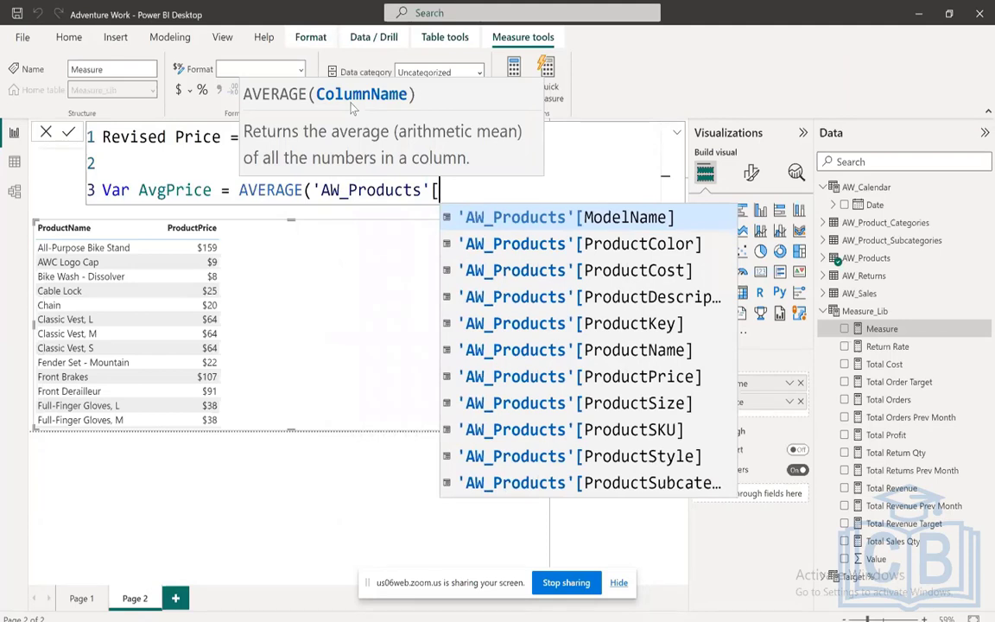
key("Down")
key("Down")
key("Down")
key("Down")
key("Down")
key("Down")
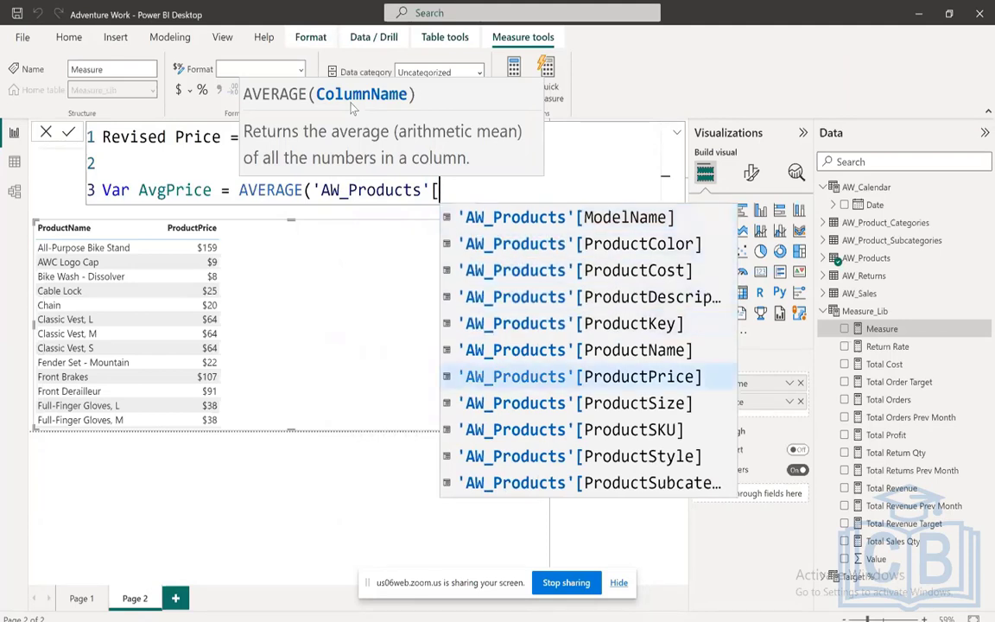
key("Tab")
type(")")
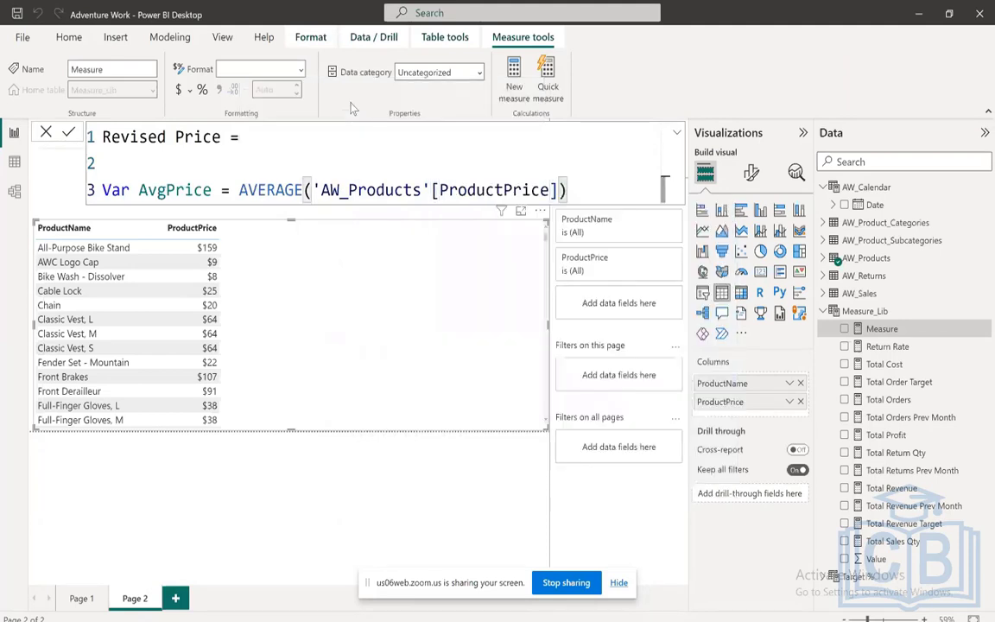
- Add the Return keyword on a new line below the AvgPrice variable
key("shift+Return")
type("Ret")
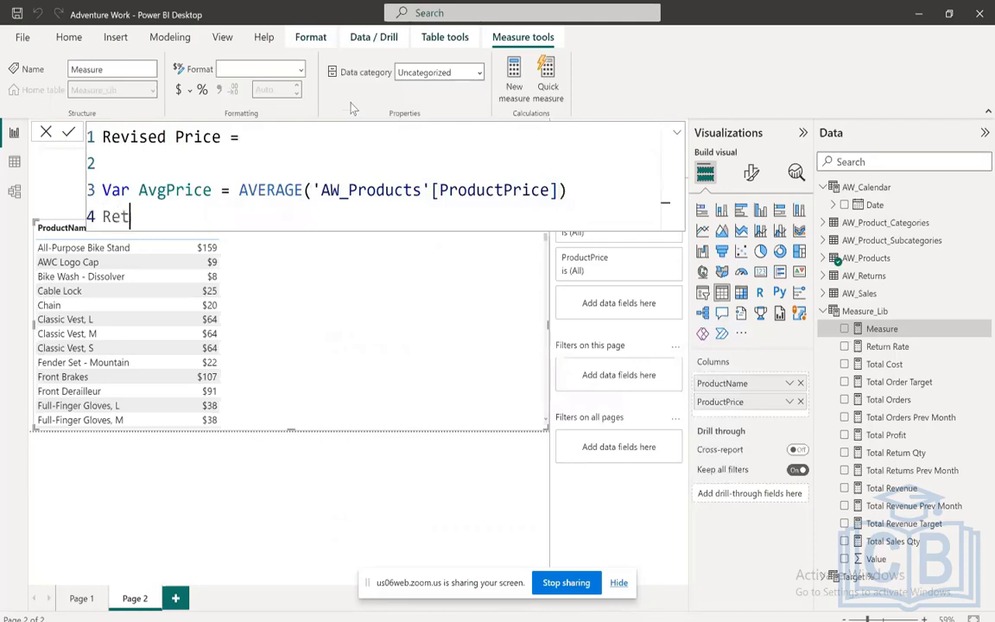
type("urns")
key("BackSpace")
key("BackSpace")
key("BackSpace")
type("rn")
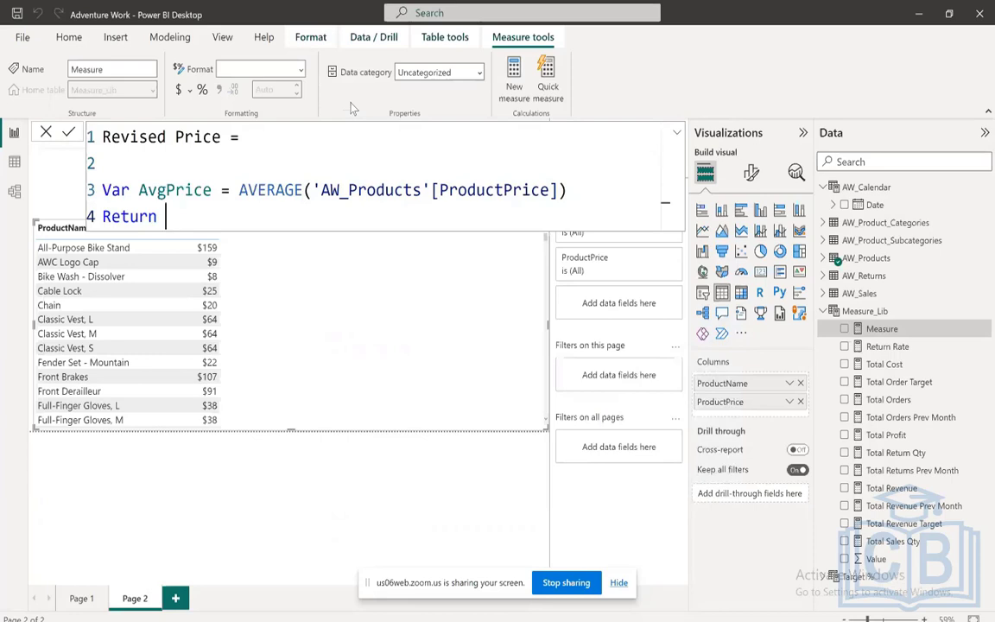
- Insert a blank line above Return and start line 7 with a blank line below it
key("Left")
key("Left")
key("Left")
key("Left")
key("Left")
key("Left")
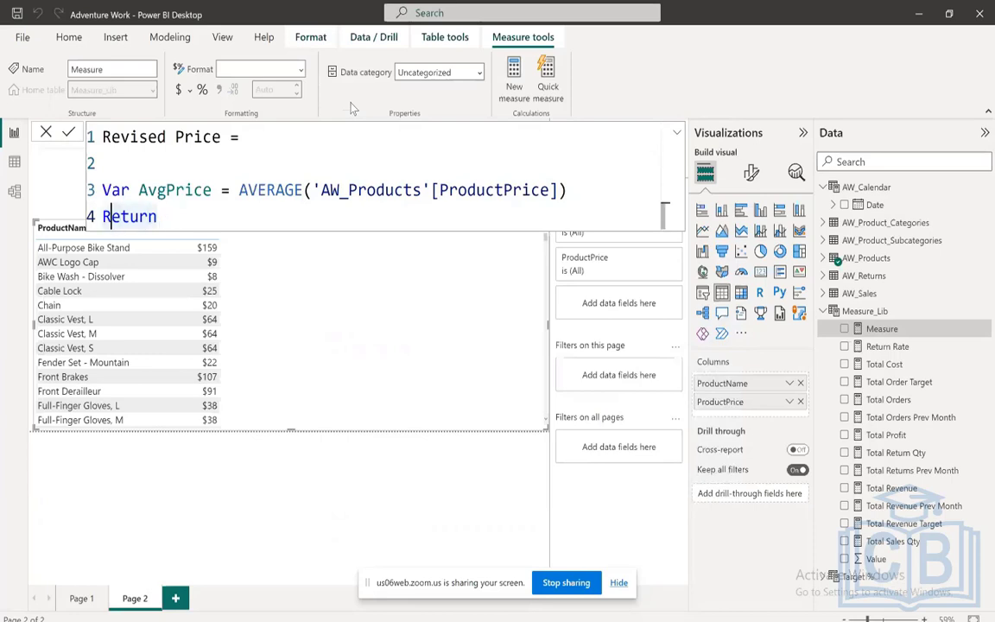
key("Return")
key("Right")
key("Right")
key("Right")
key("Right")
key("Right")
key("Right")
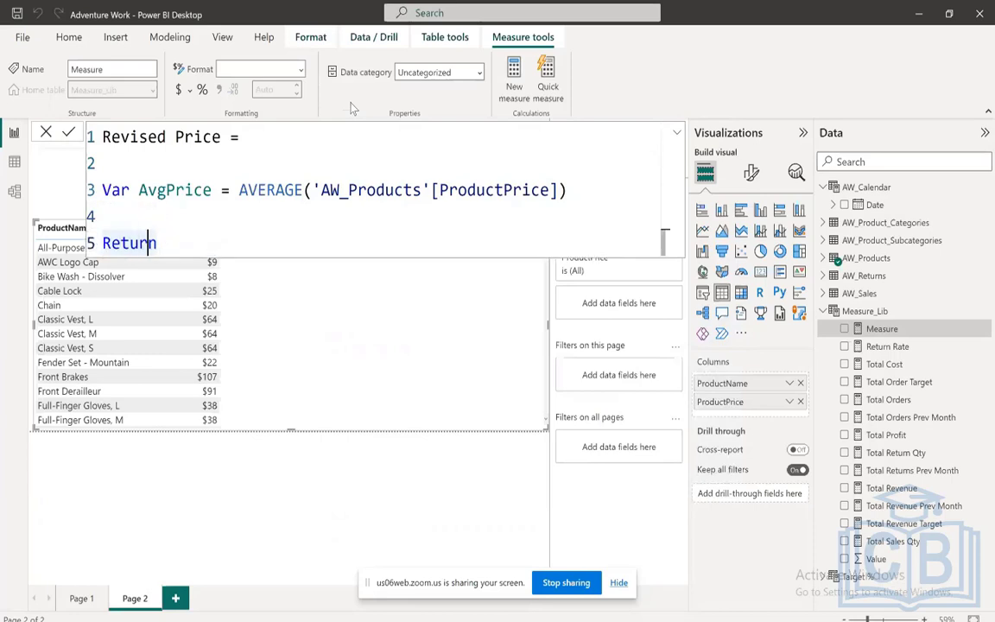
key("Return")
key("Return")
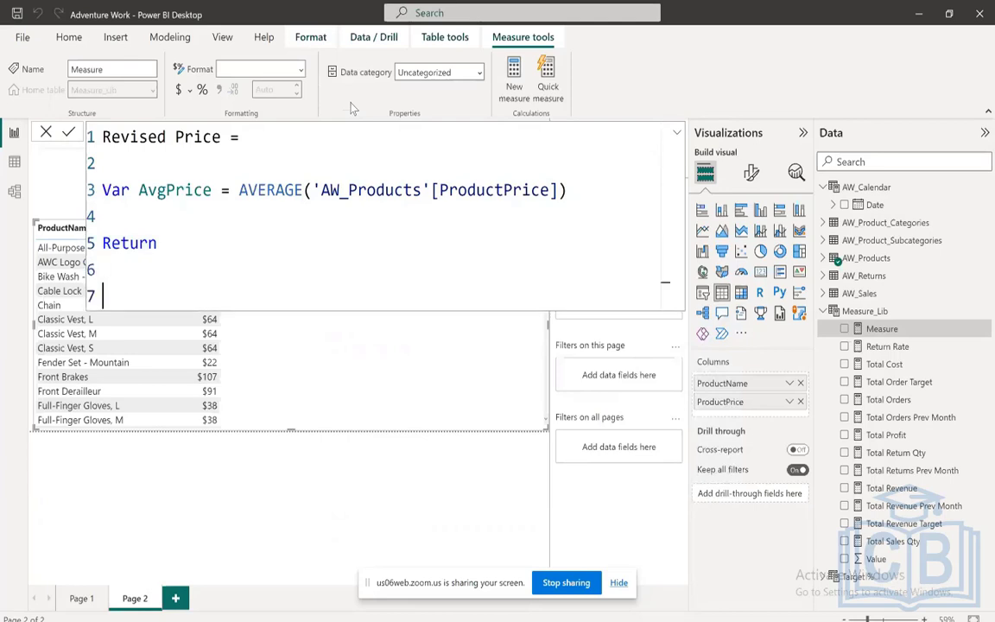
- Return AvgPrice on line 7, commit the Revised Price measure and close the formula editor
key("Up")
key("Up")
key("Down")
key("Down")
type("A")
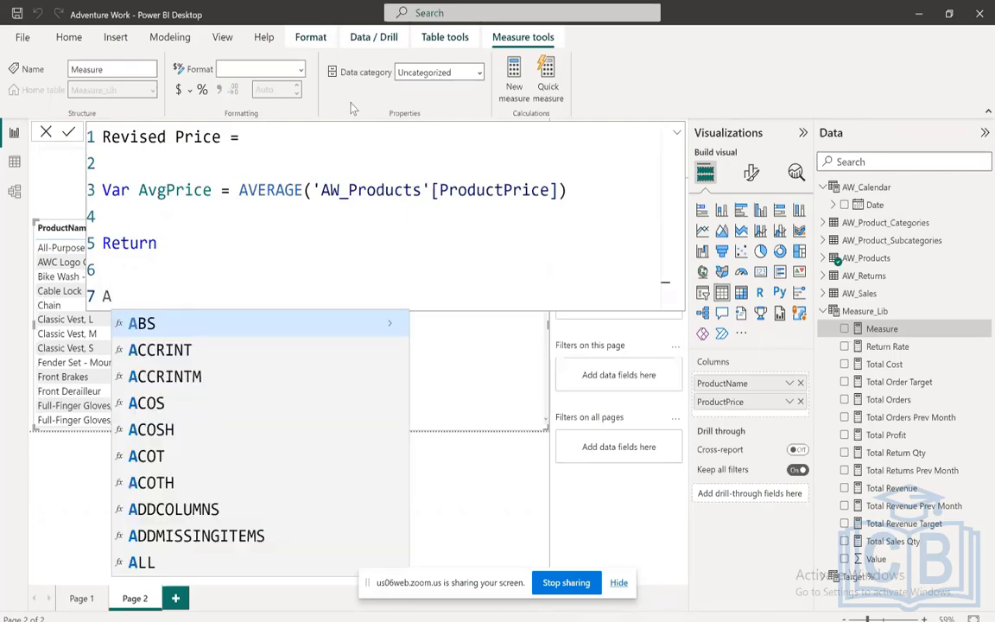
type("vgPrice")
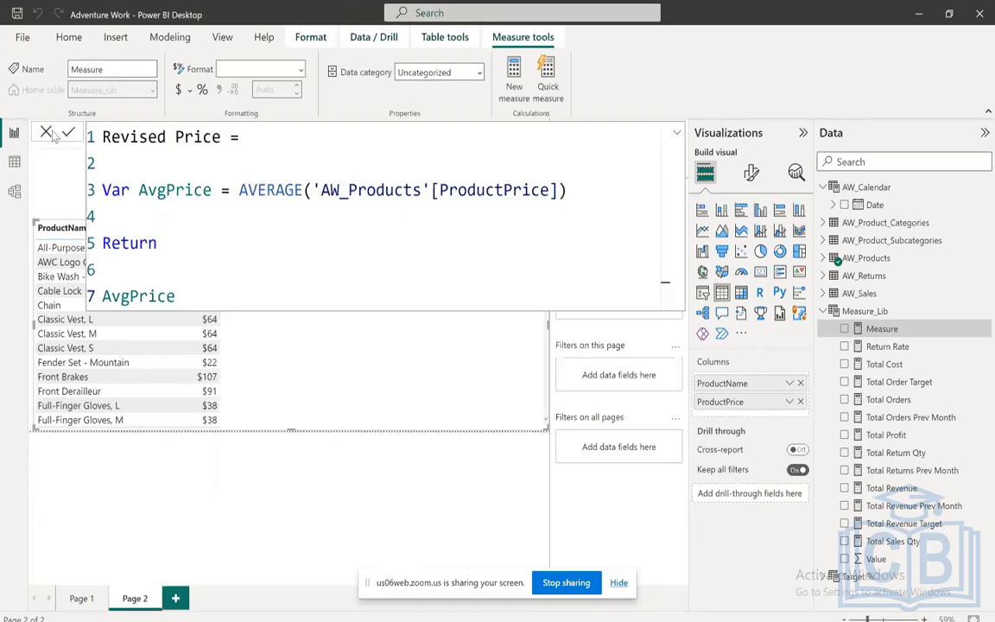
key("Return")
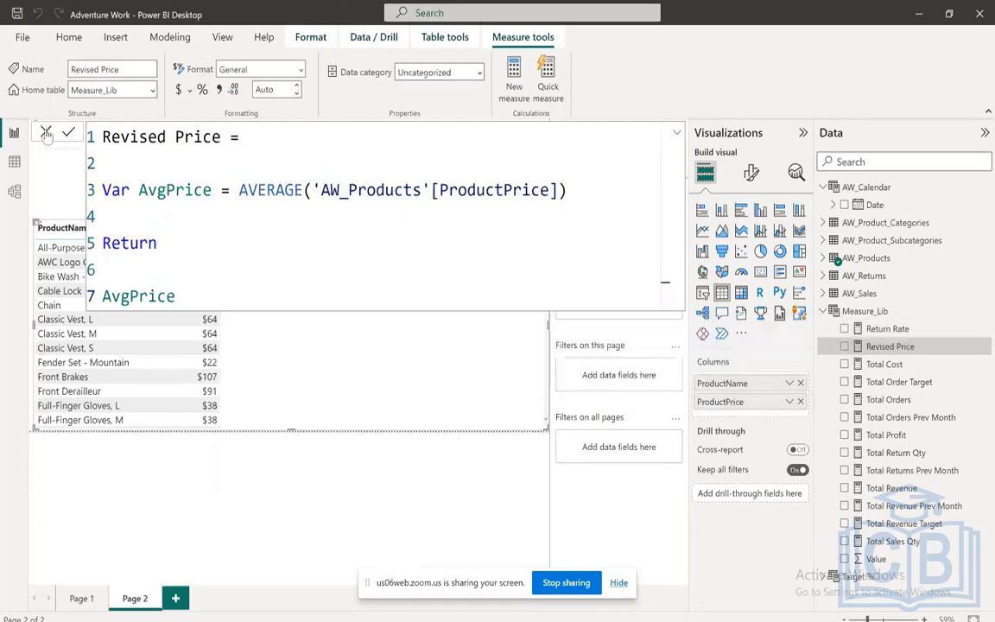
left_click(46, 132)
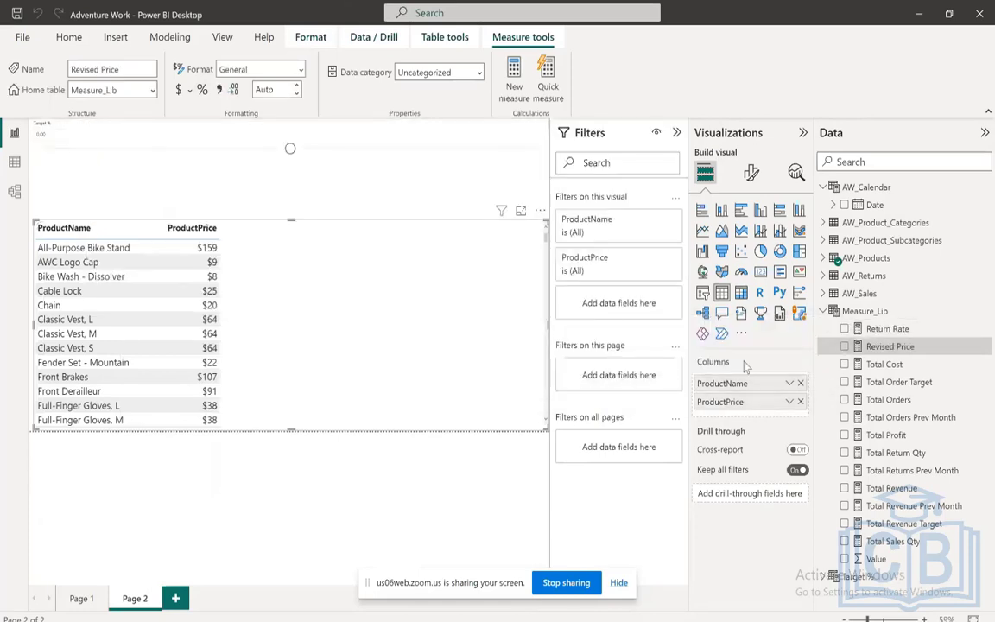
- Add Revised Price to the product table and format the measure as currency with 0 decimal places
left_click_drag(872, 346, 752, 418)
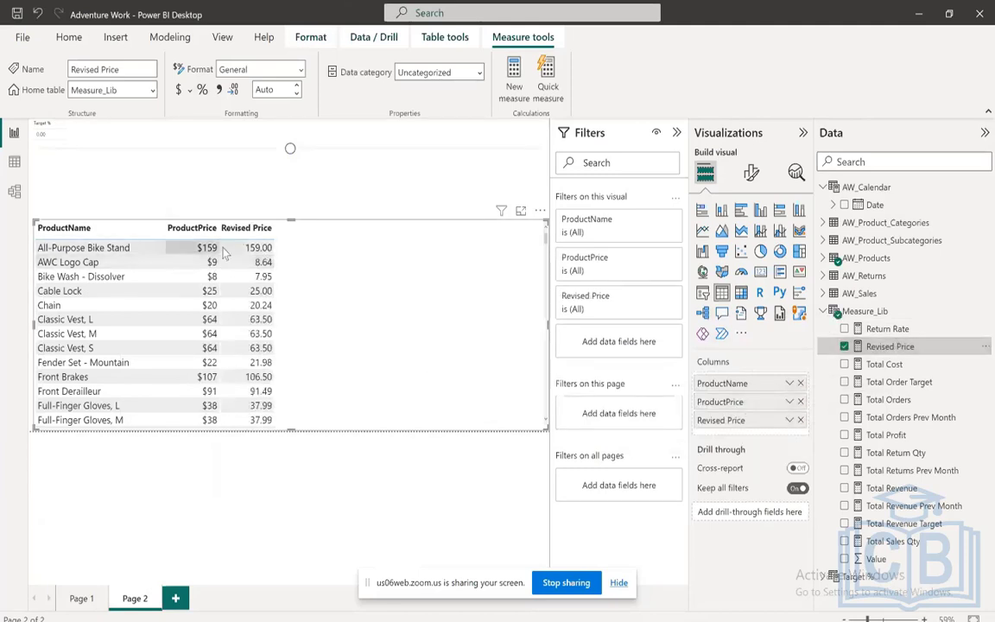
left_click(897, 347)
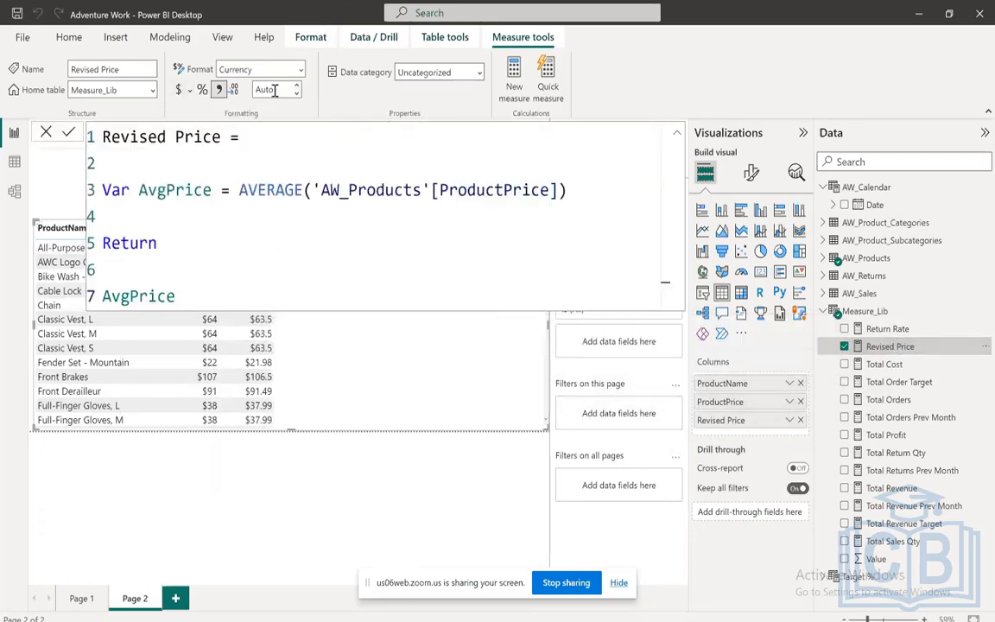
left_click(274, 89)
type("0")
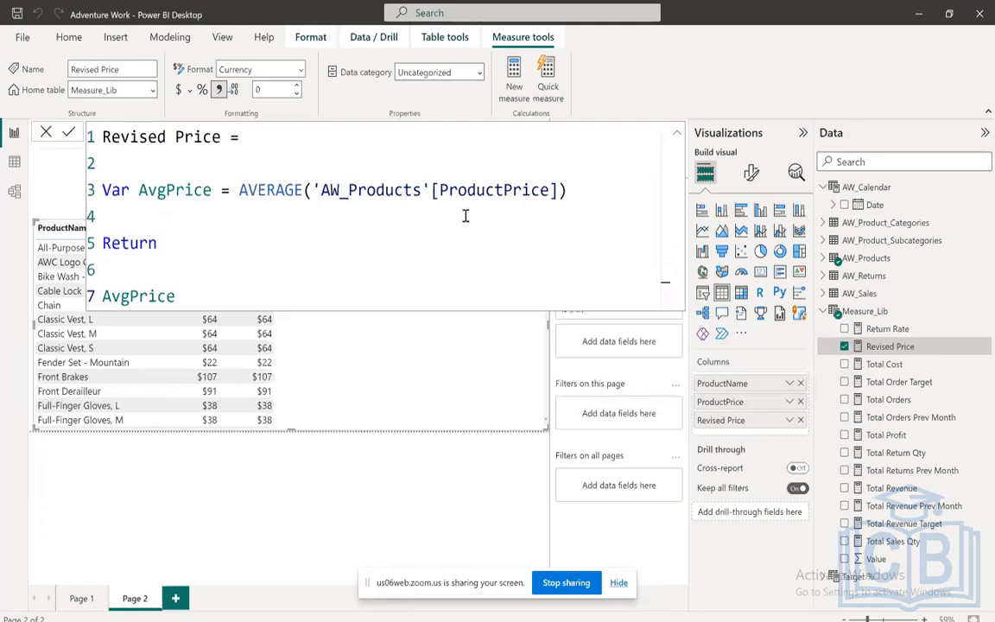
- Extend the AvgPrice expression with a multiplication by (1+, placing the opening factor on its own line 4
left_click(580, 192)
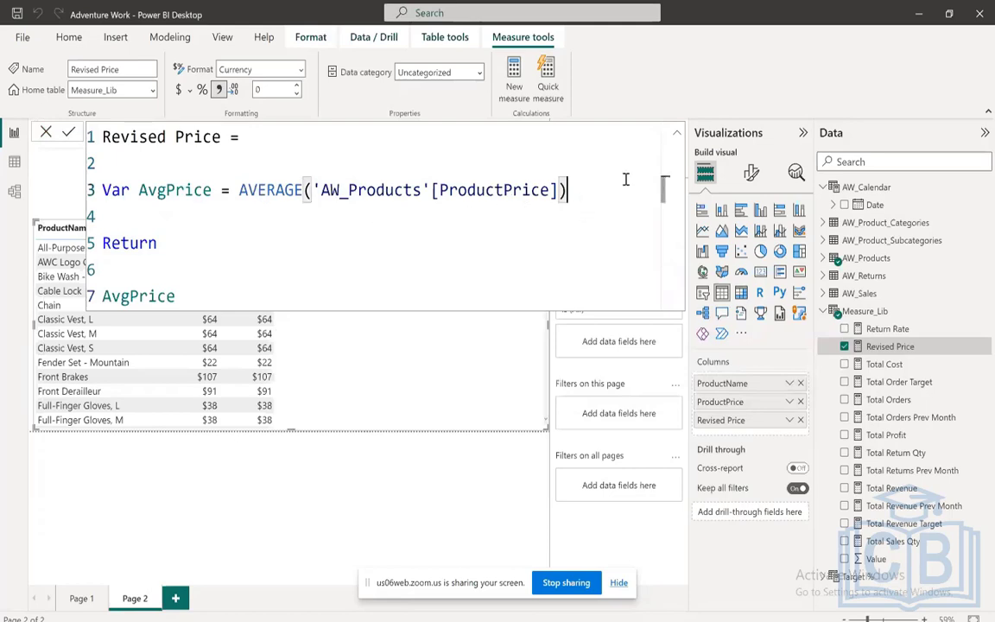
type("*")
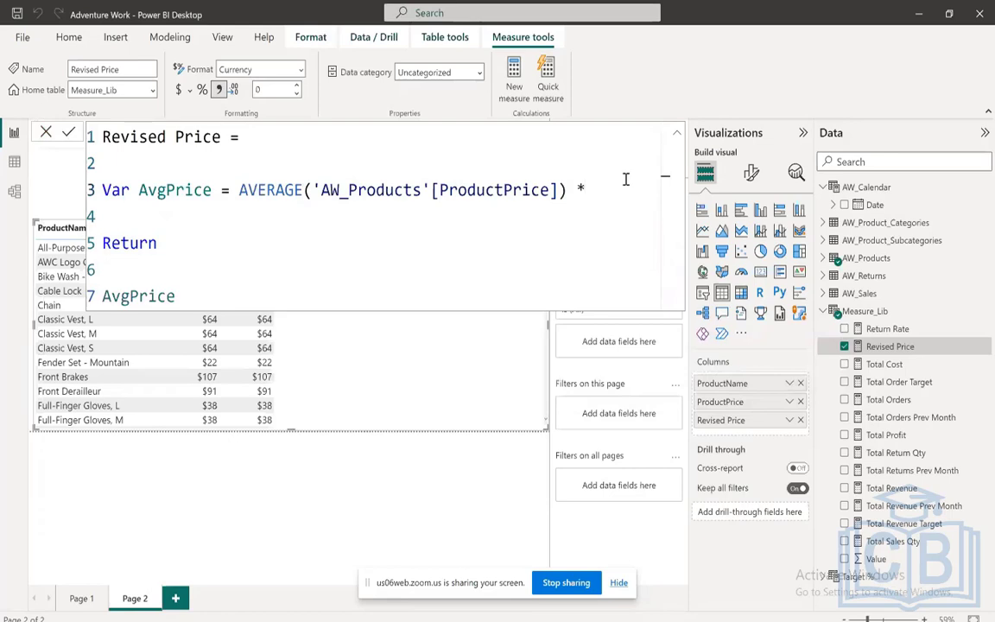
type(" (1+")
key("Left")
key("Left")
key("Left")
key("shift+Return")
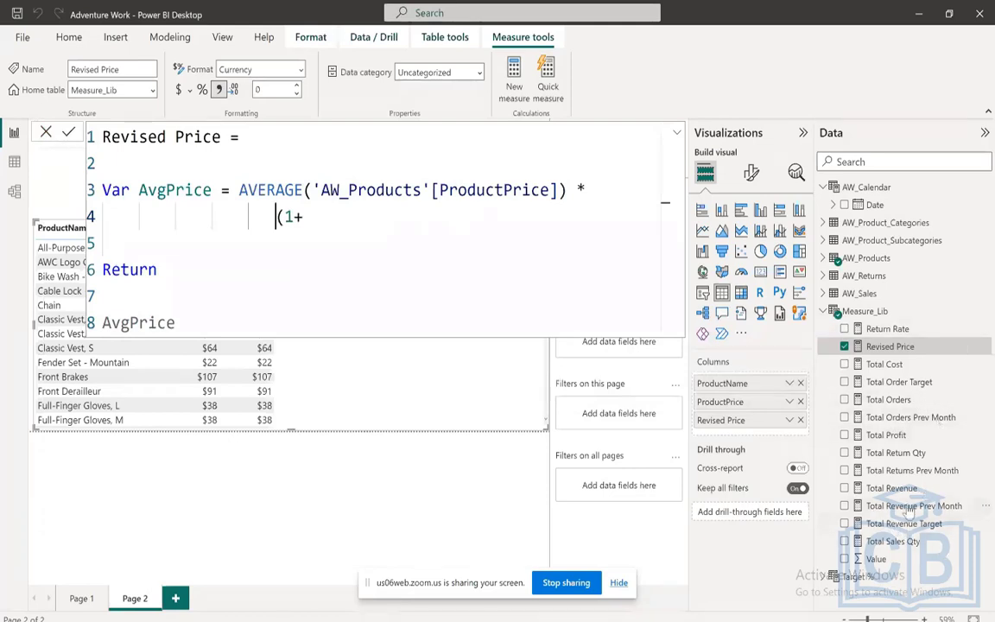
- Complete the factor as (1+[Target % Value]), commit the Revised Price measure and close the formula editor
left_click(357, 222)
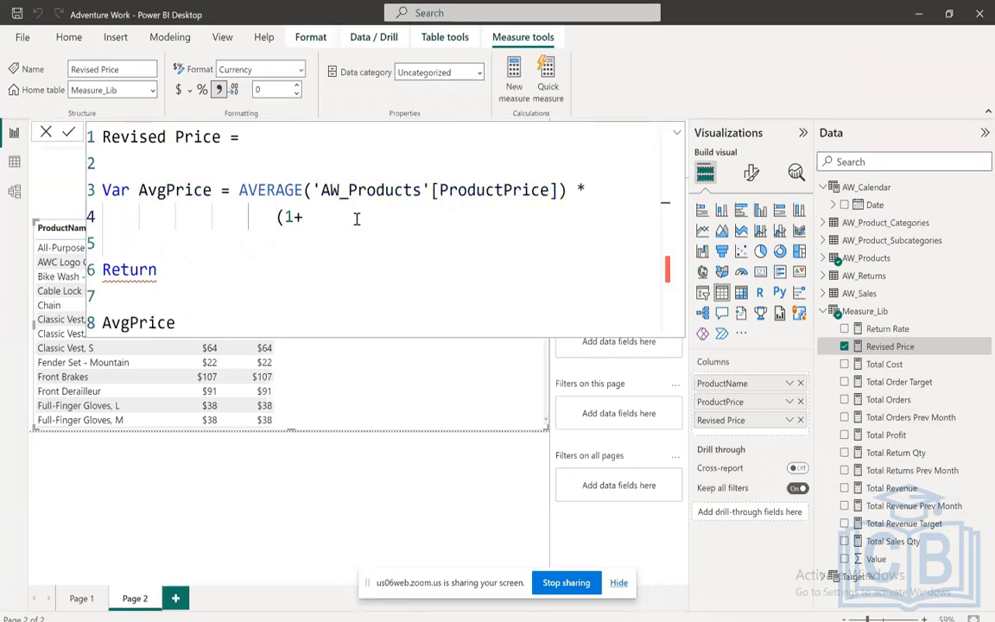
type("[")
key("Down")
key("Tab")
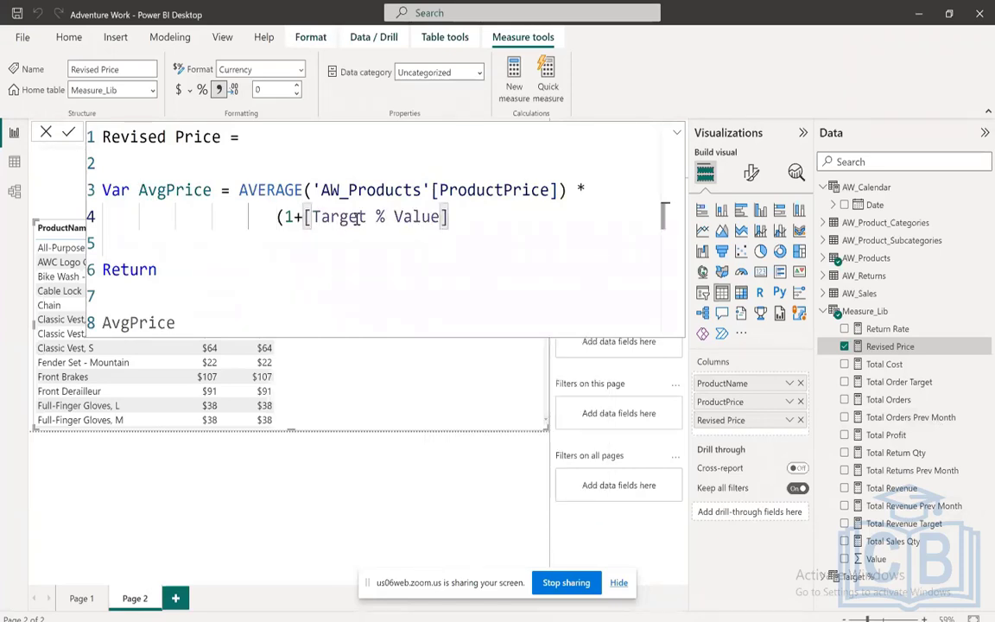
type(")")
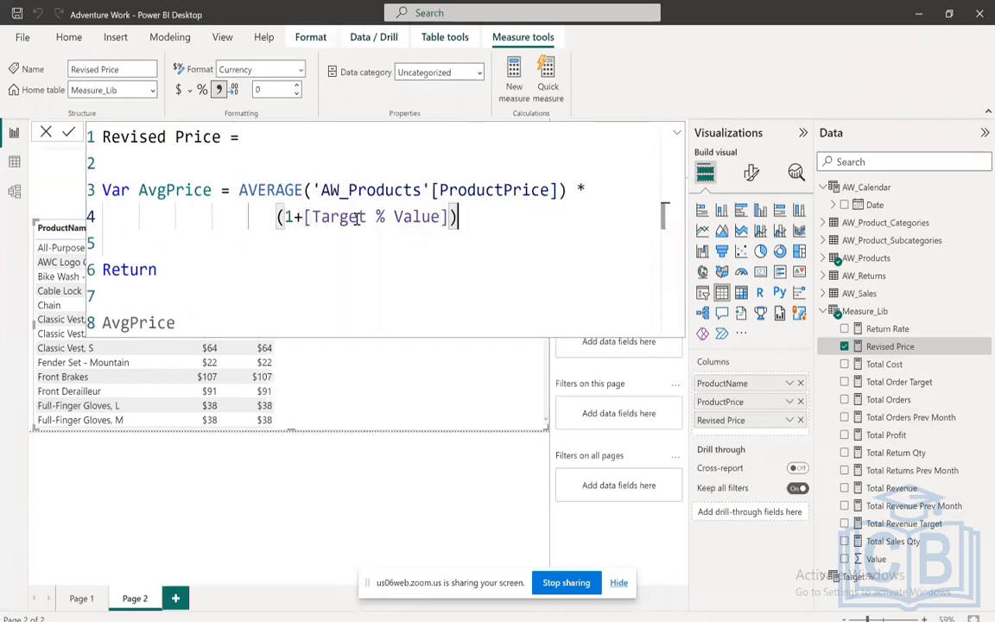
left_click(68, 132)
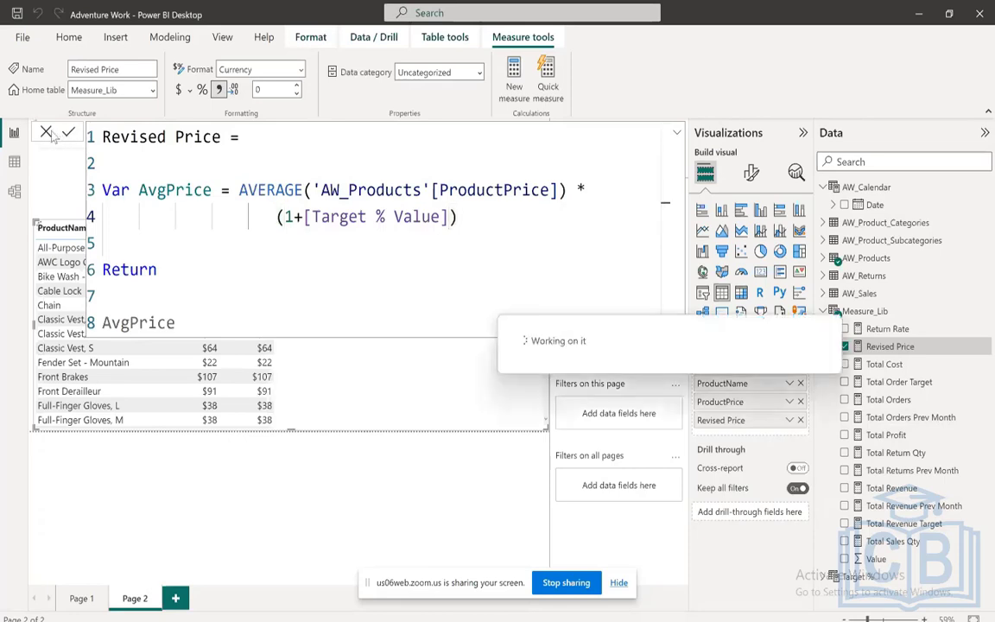
left_click(46, 133)
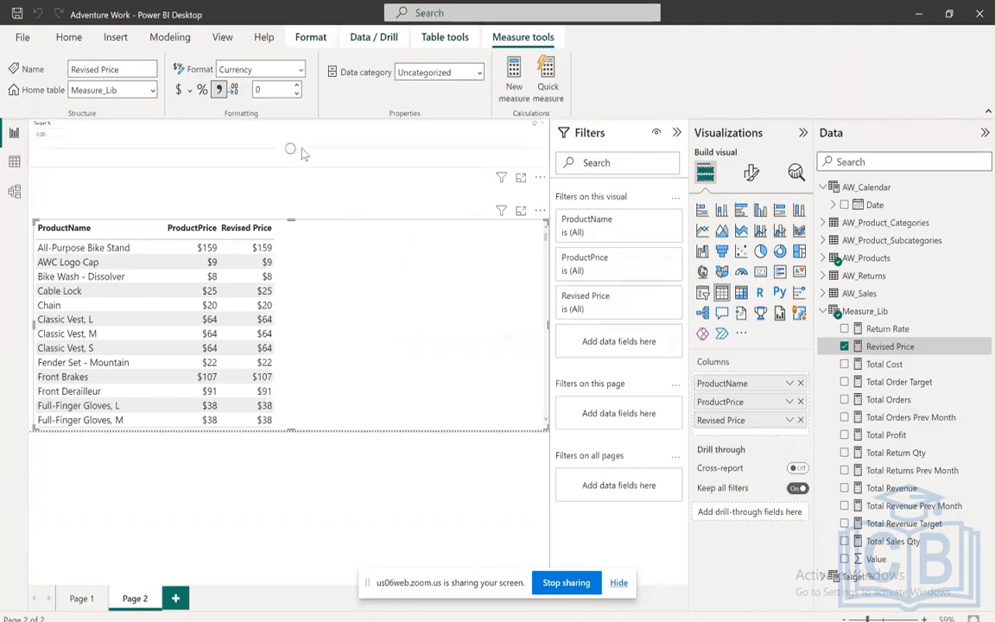
- Set the Target % slicer to 0.10 and the font size of its values to 15
left_click(291, 152)
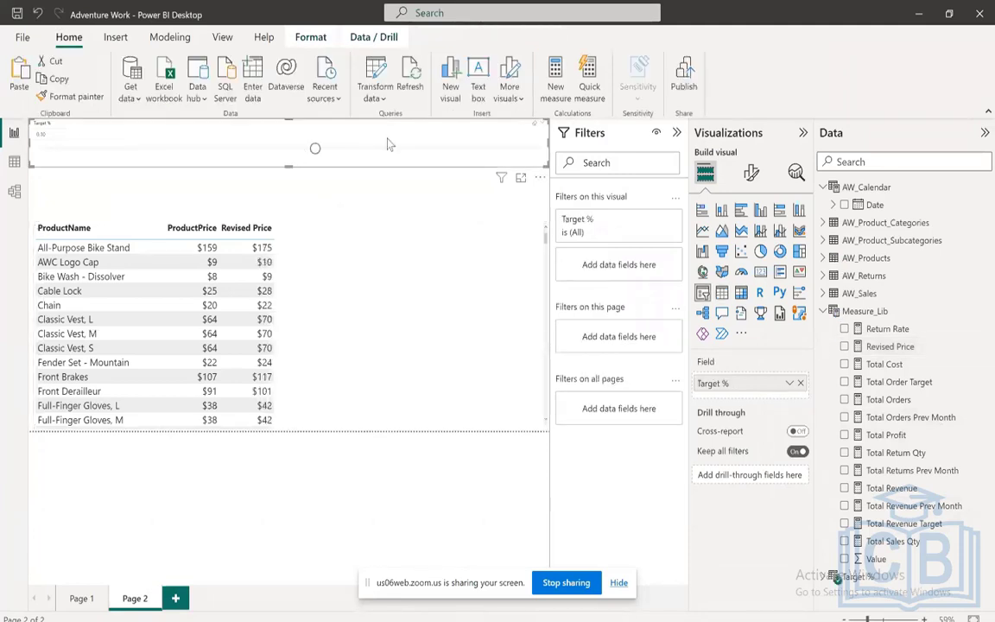
left_click(750, 173)
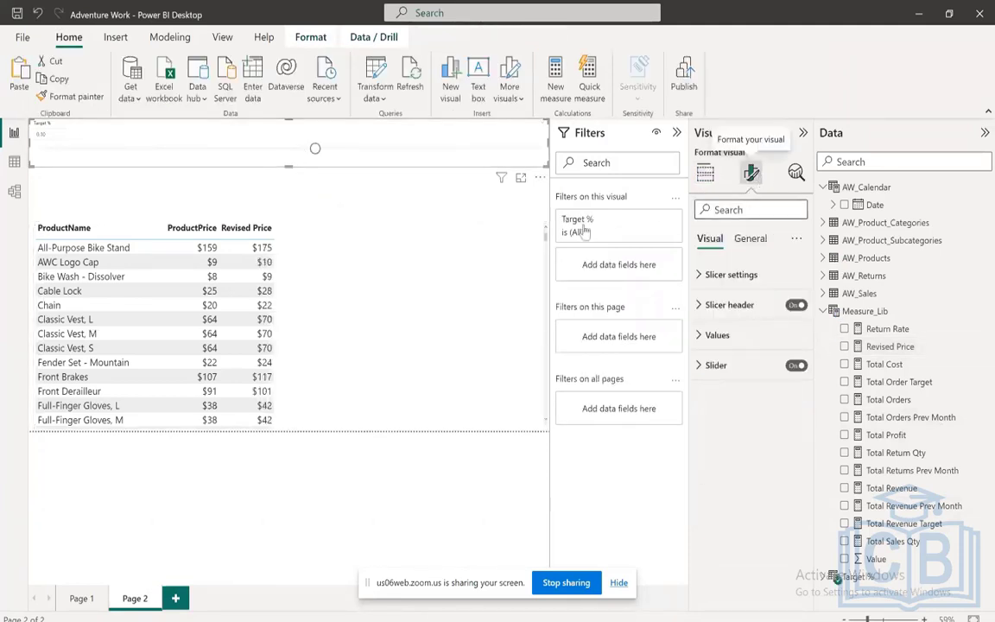
left_click(708, 336)
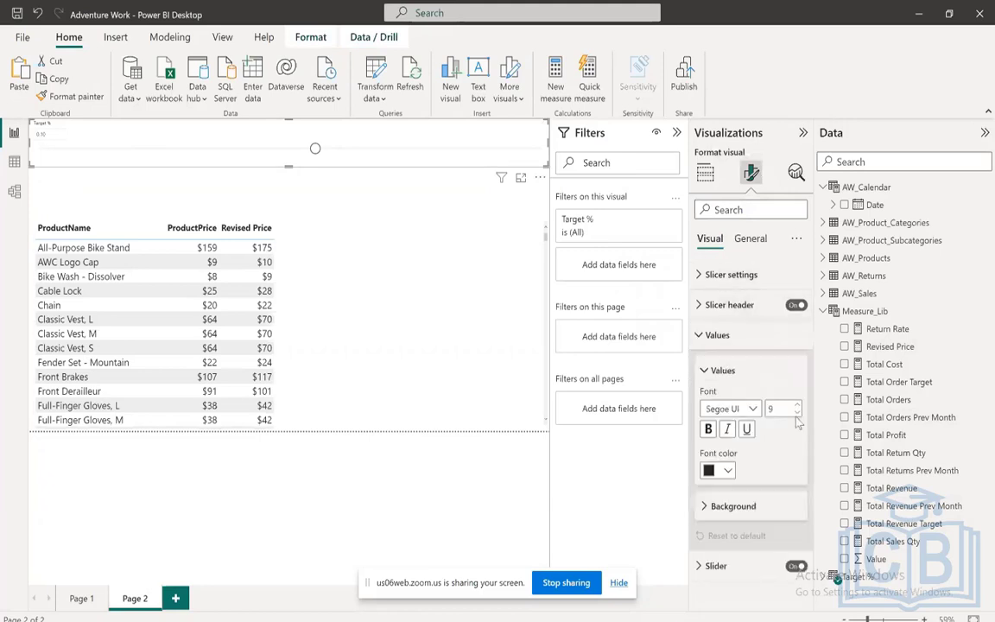
double_click(782, 409)
type("12")
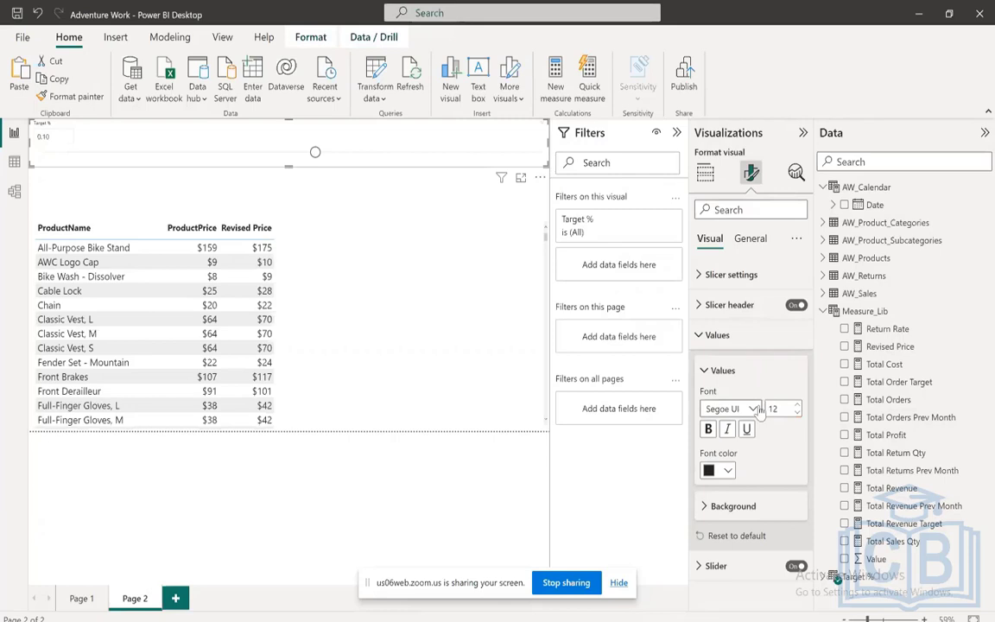
left_click(755, 408)
left_click(780, 408)
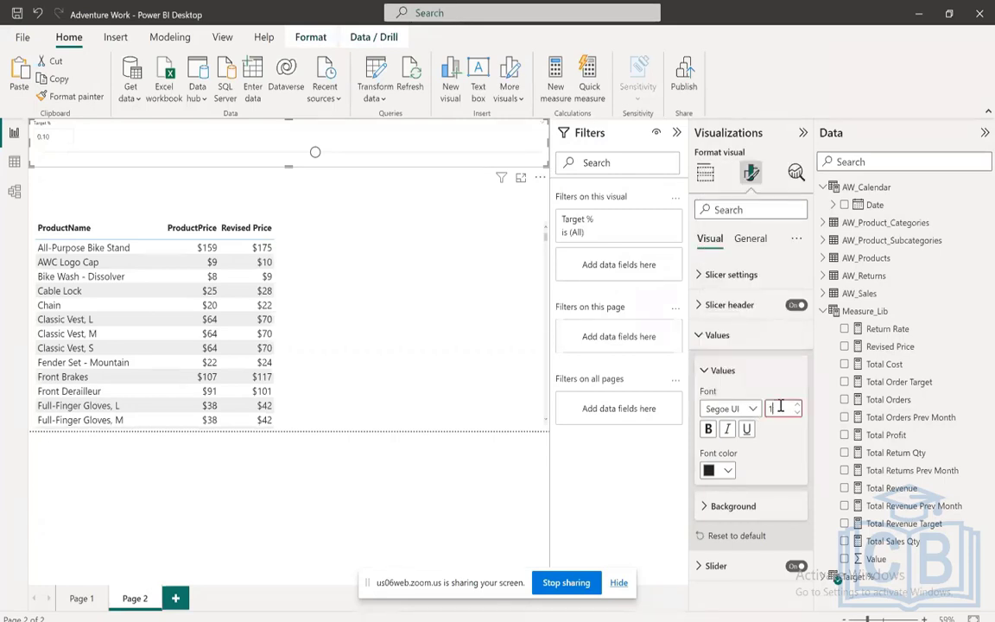
type("5")
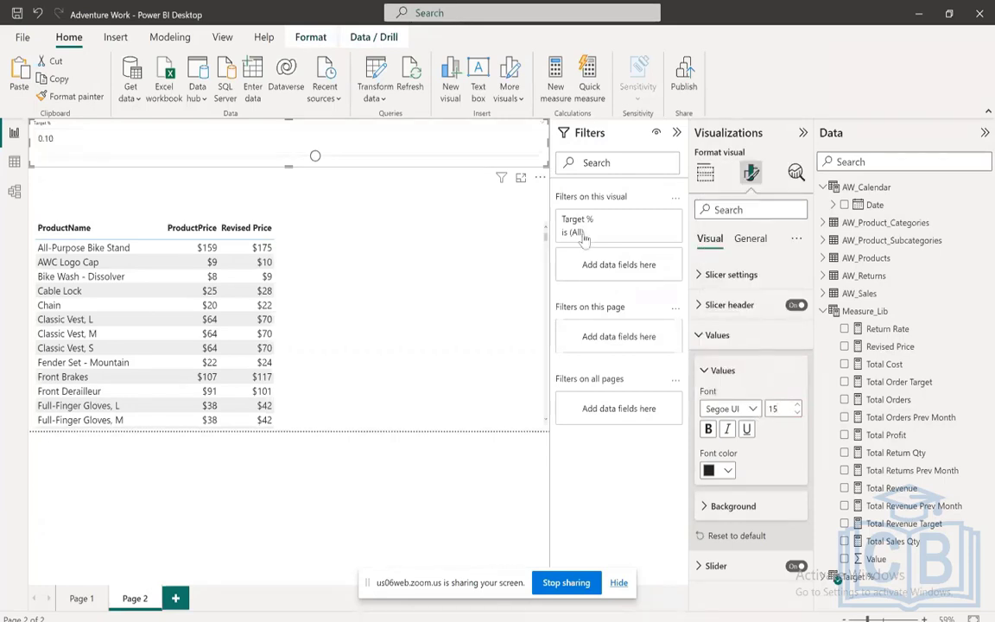
- Make the slicer header text bold at font size 15, try size 20, and lower the Target % slider until Revised Price matches ProductPrice
left_click(707, 336)
left_click(741, 311)
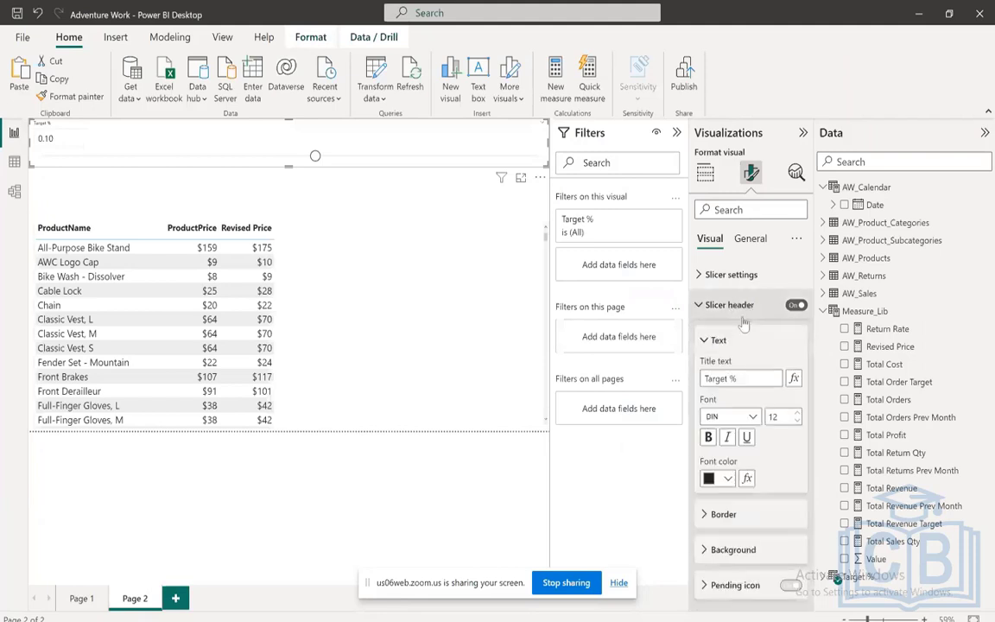
left_click(777, 416)
type("1")
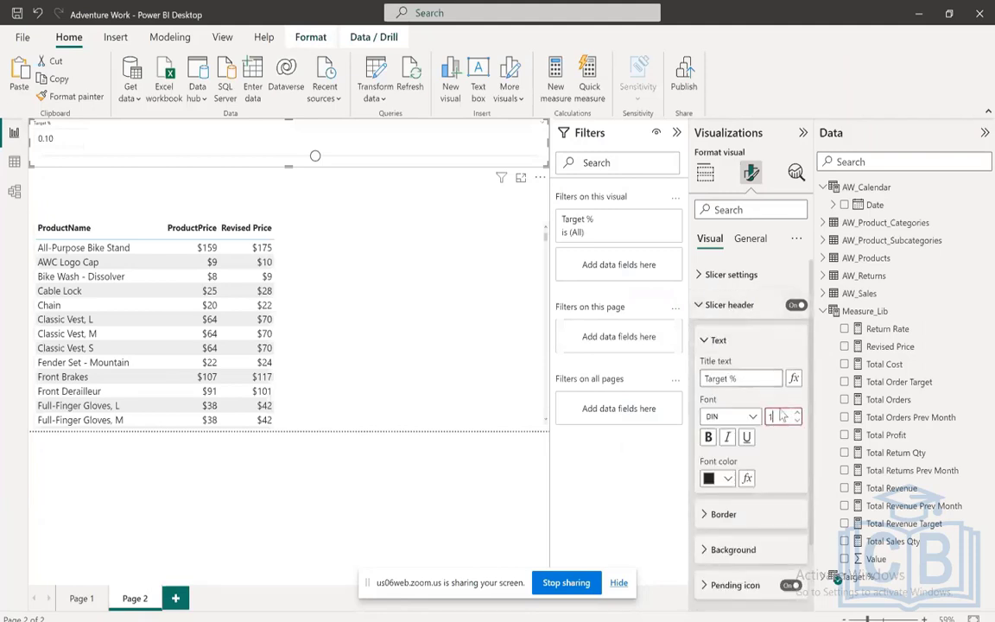
type("5")
key("Tab")
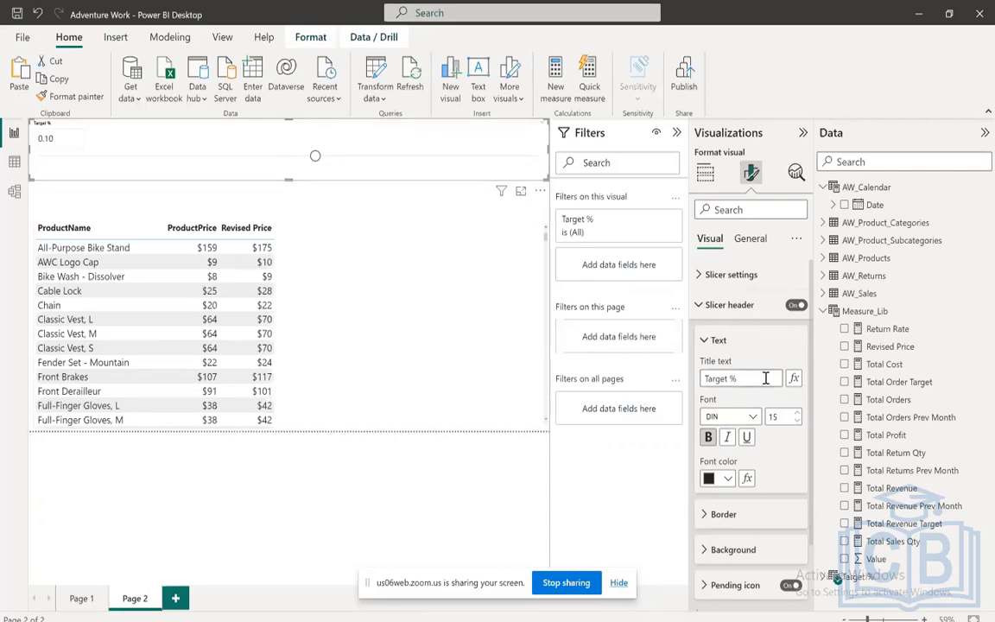
left_click(780, 418)
type("20")
double_click(782, 417)
left_click(702, 305)
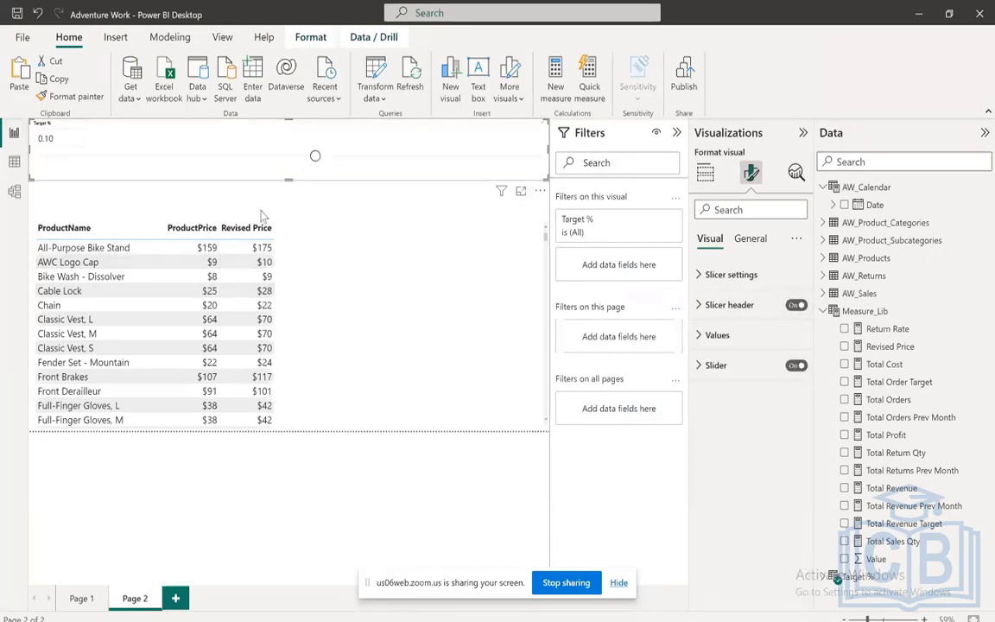
left_click_drag(314, 156, 262, 158)
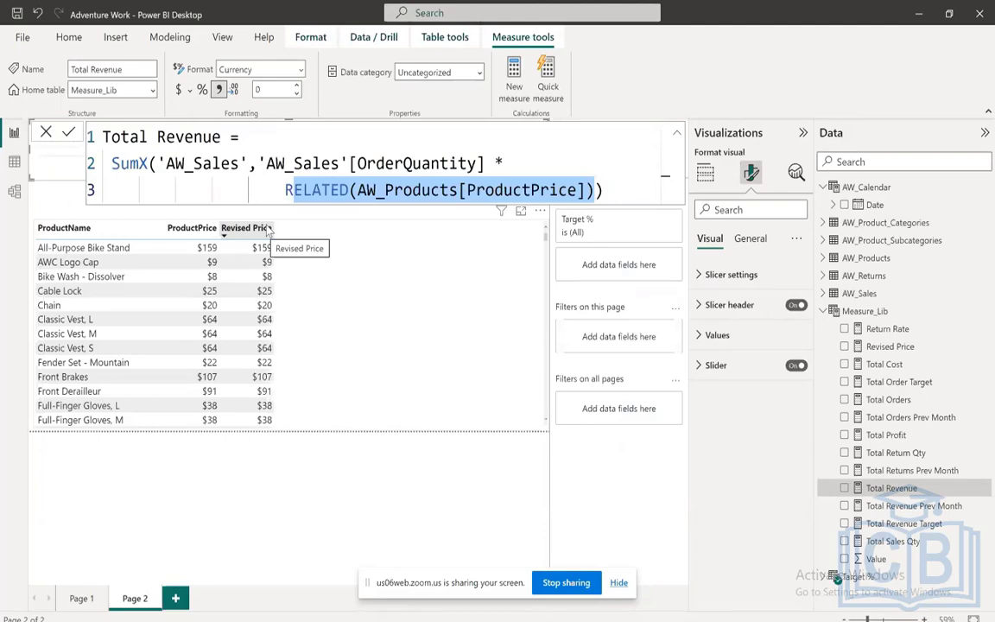
- Create a new measure from a copy of the Total Revenue formula and name it Total Revised Revenue
left_click_drag(609, 190, 109, 178)
key("ctrl+c")
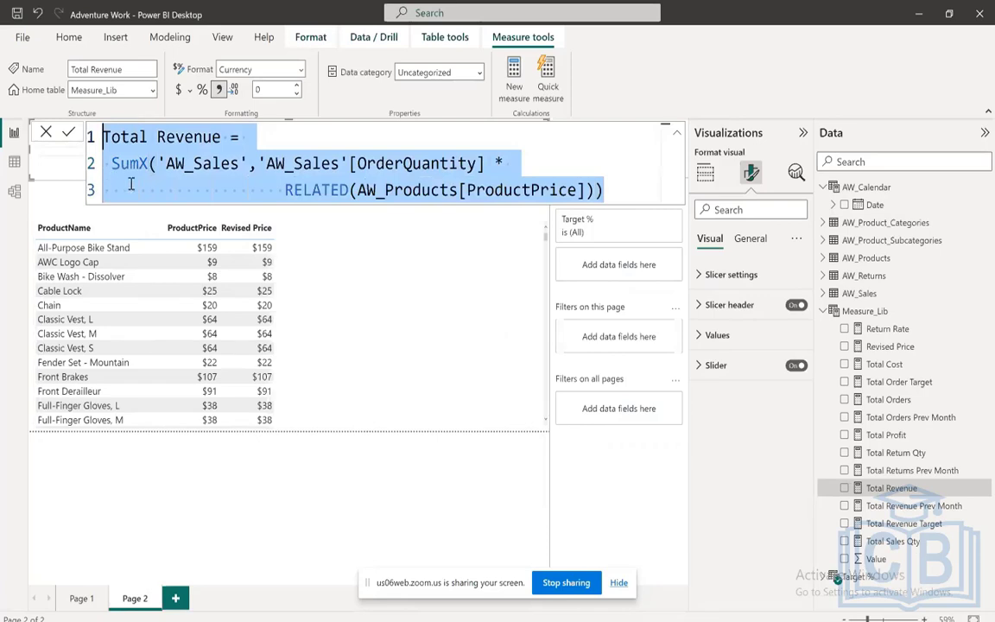
left_click(510, 72)
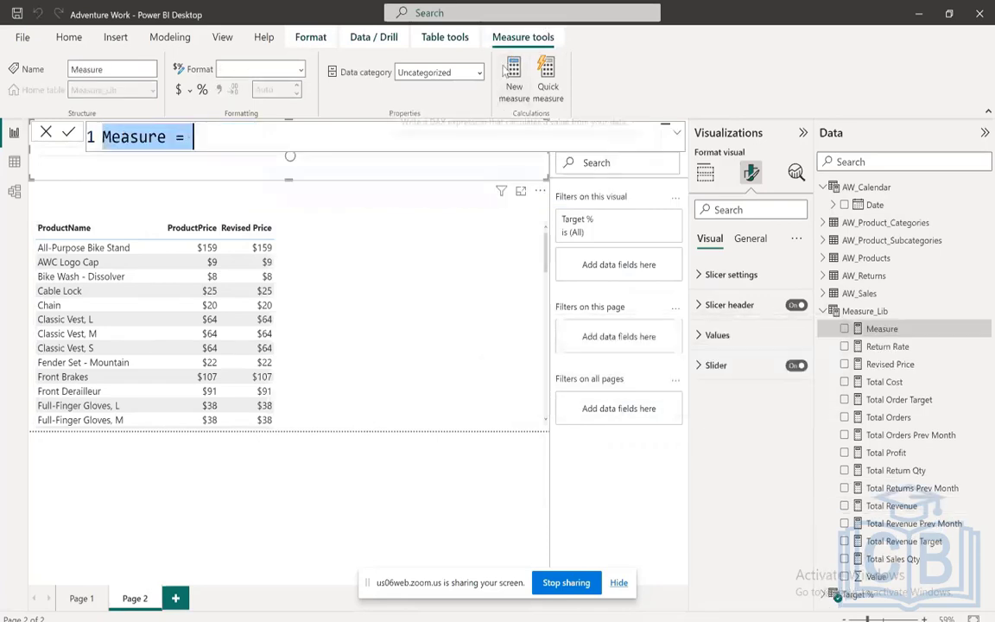
type("Total")
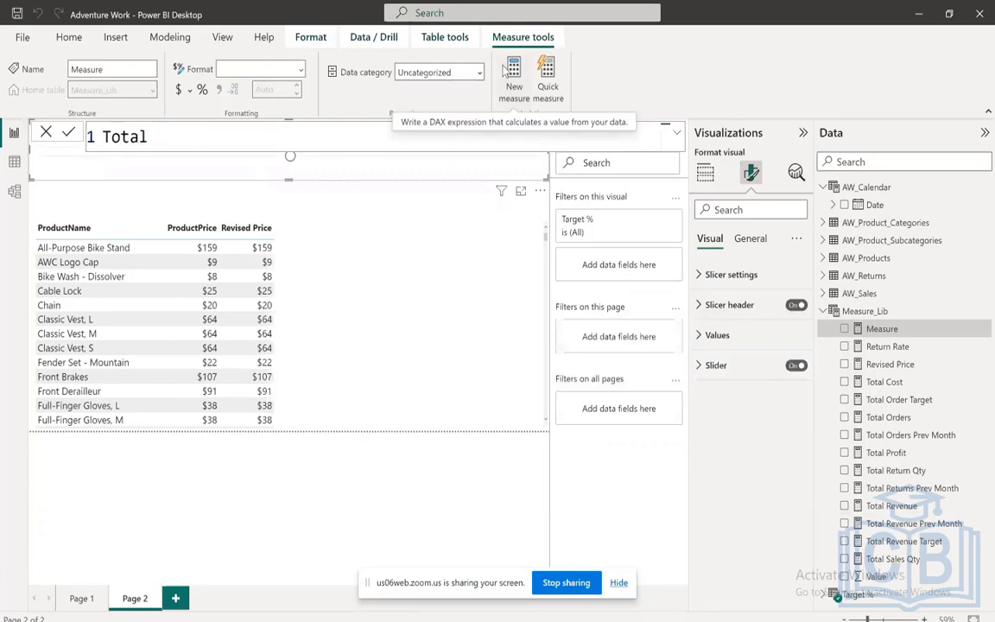
key("BackSpace")
key("BackSpace")
key("BackSpace")
key("BackSpace")
key("BackSpace")
key("BackSpace")
key("ctrl+v")
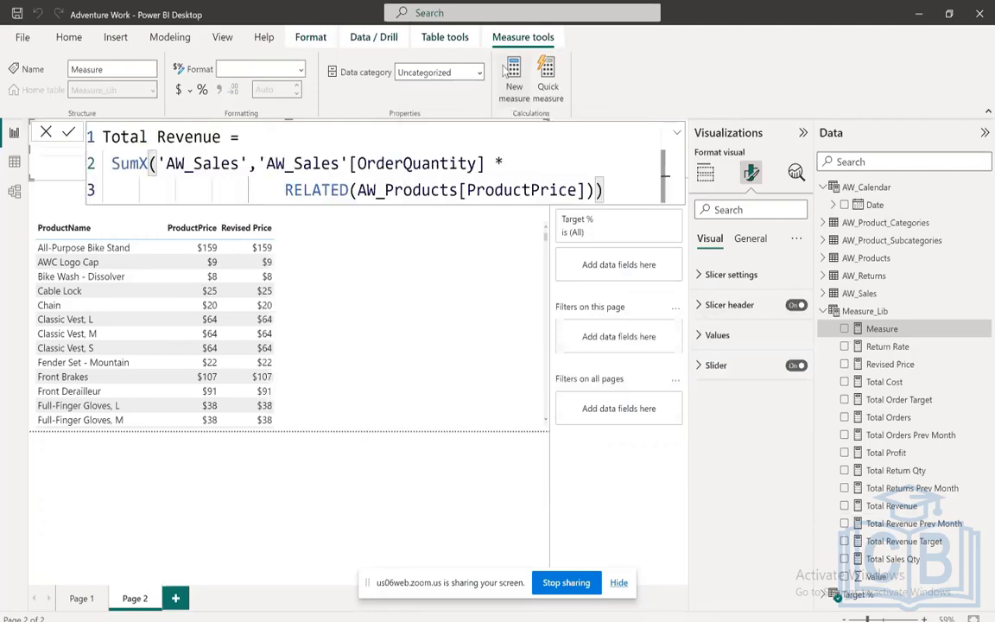
left_click(157, 136)
type("Revised")
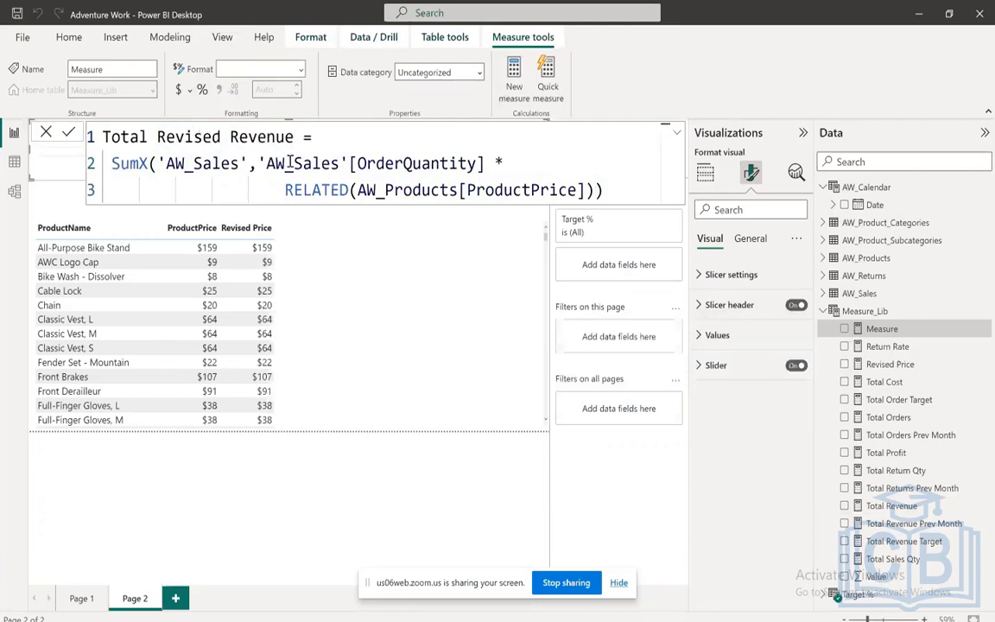
- Replace RELATED(AW_Products[ProductPrice]) in the Total Revised Revenue formula with the [Revised Price] measure
left_click_drag(285, 190, 595, 194)
type("[")
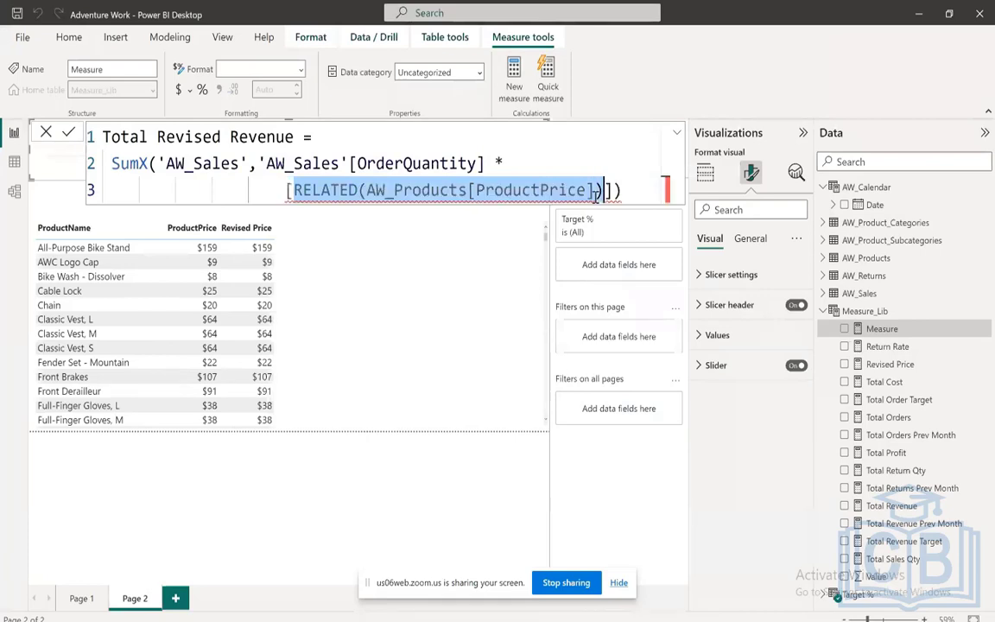
key("BackSpace")
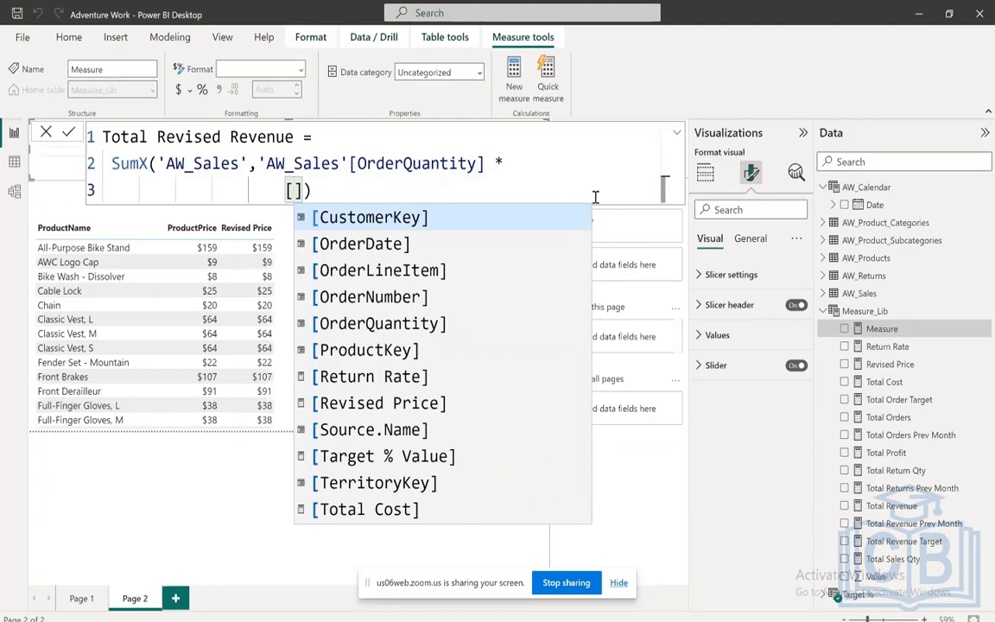
key("Down")
key("Down")
key("Down")
key("Down")
key("Down")
key("Down")
key("Down")
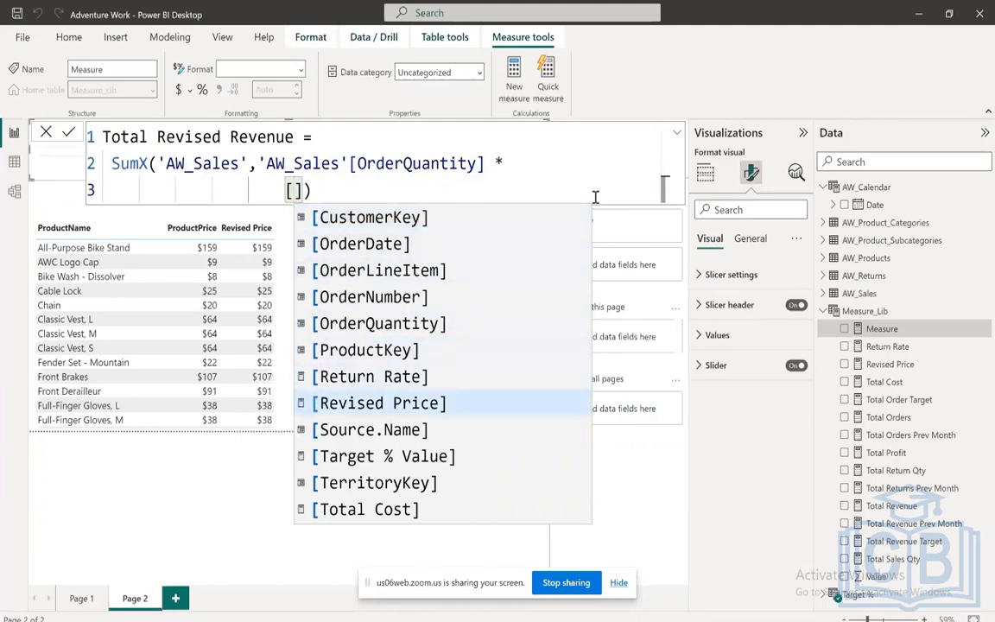
key("Tab")
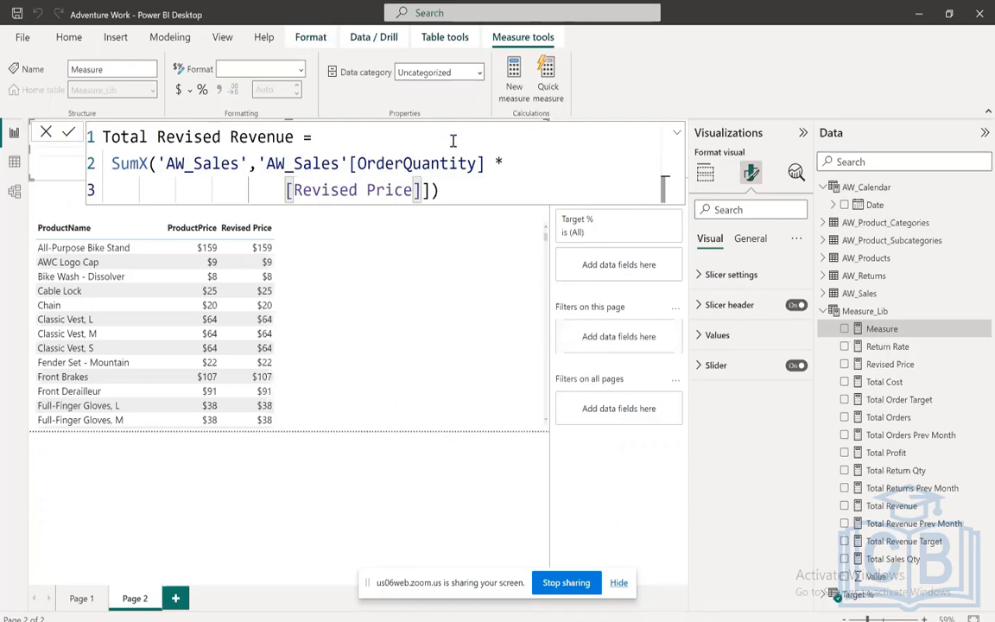
- Join the [Revised Price] term onto line 2 of the formula, directly after the multiplication sign
left_click(285, 190)
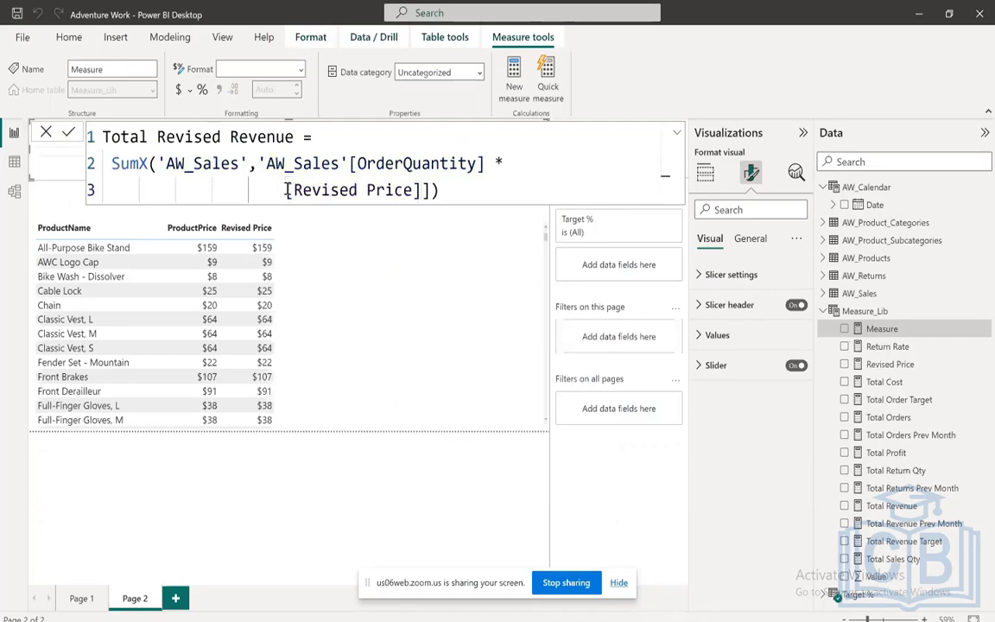
key("BackSpace")
key("BackSpace")
key("BackSpace")
key("BackSpace")
key("BackSpace")
key("BackSpace")
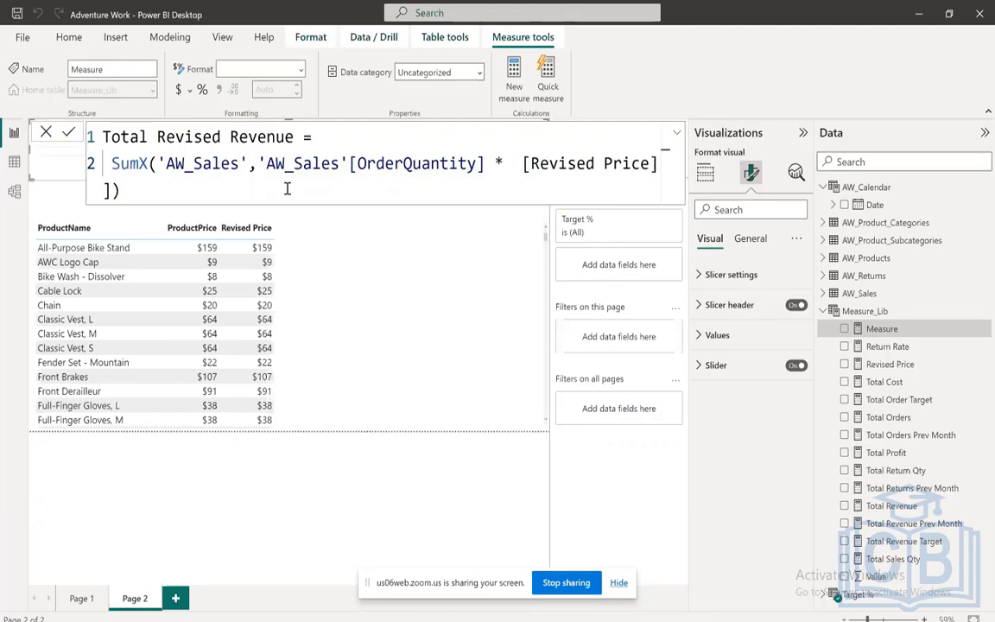
left_click(288, 189)
key("BackSpace")
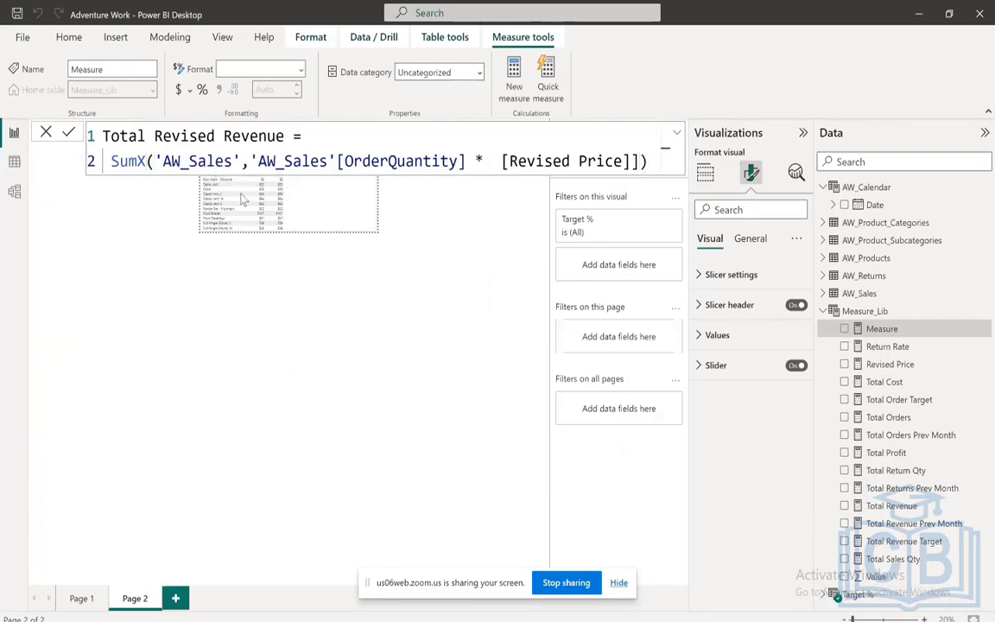
- Remove the surplus closing brackets so the formula ends with [Revised Price]), and commit the Total Revised Revenue measure
key("Return")
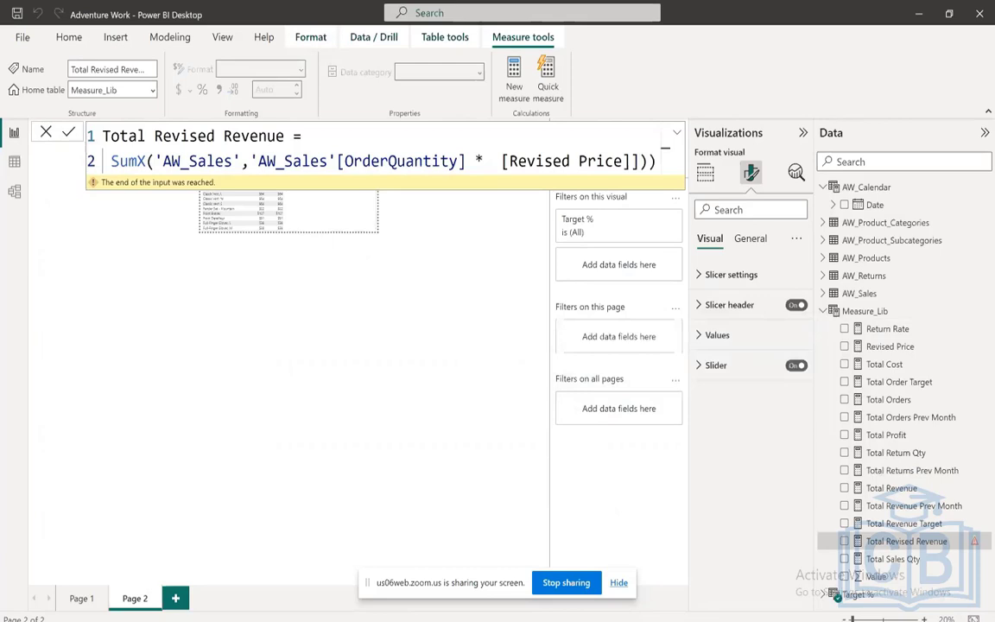
key("Return")
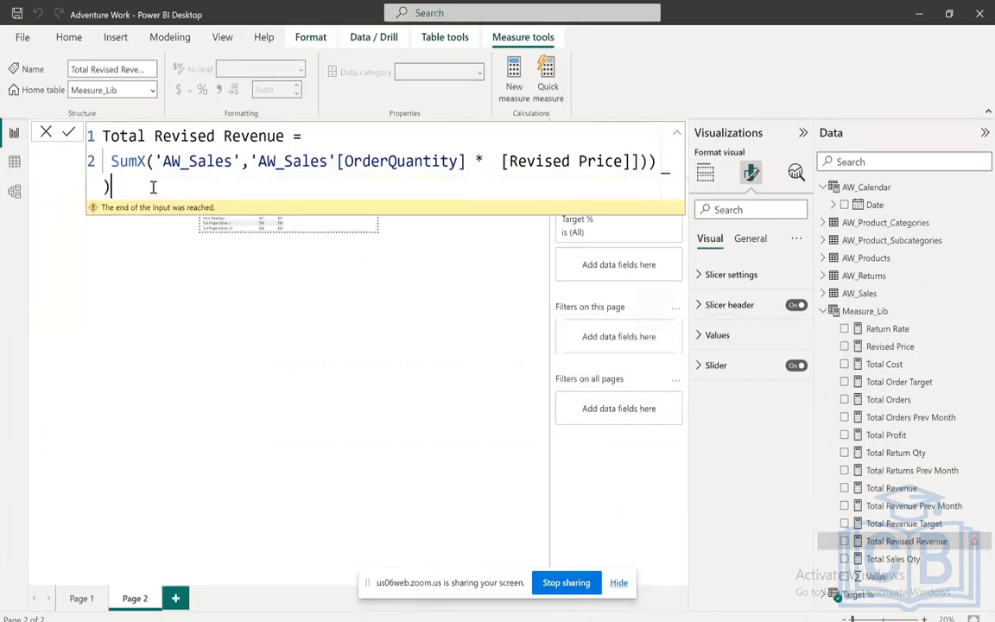
key("BackSpace")
key("BackSpace")
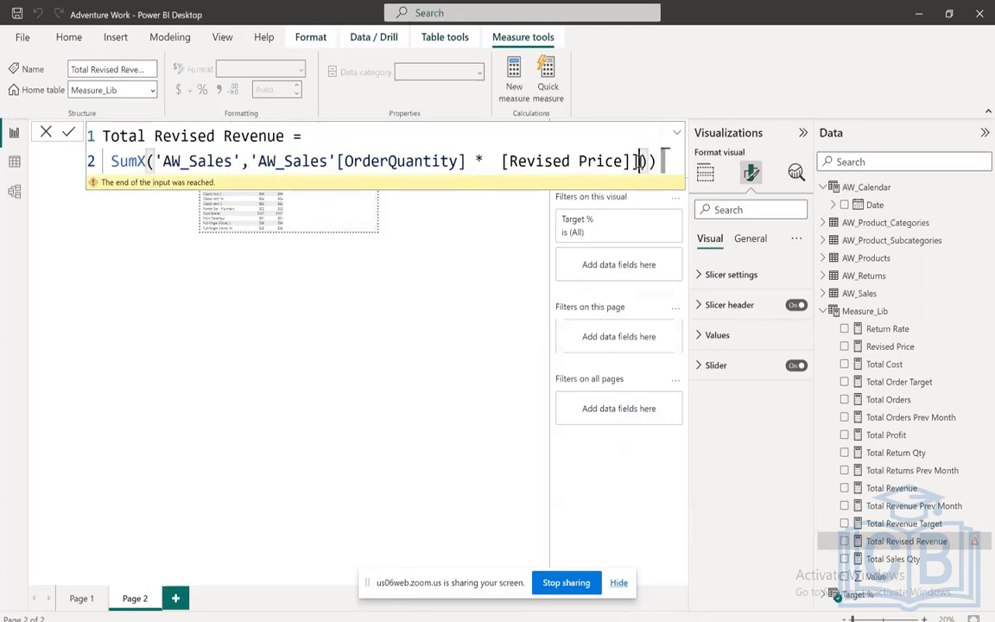
key("BackSpace")
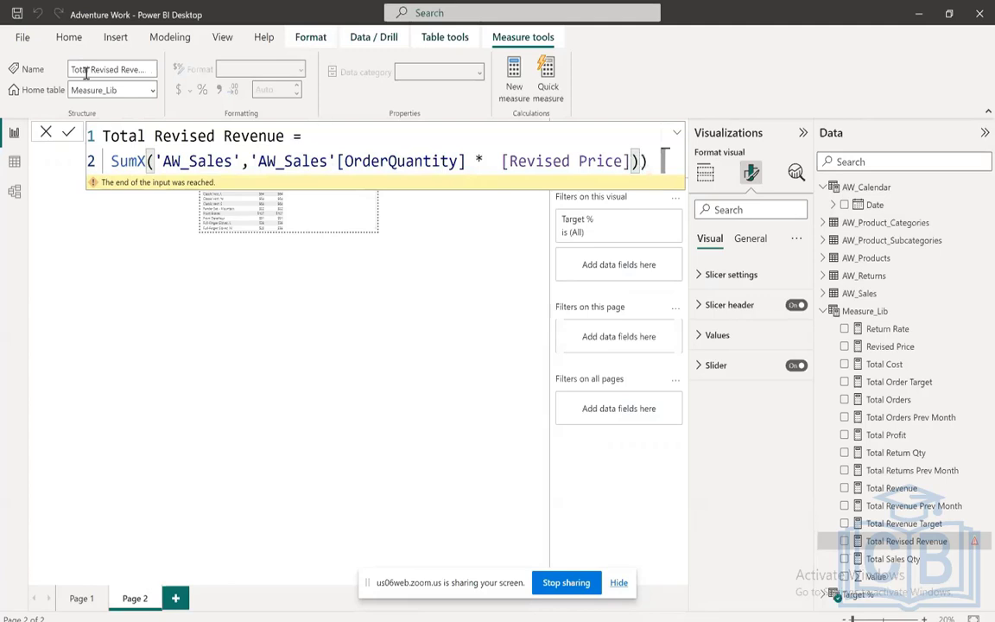
left_click(68, 134)
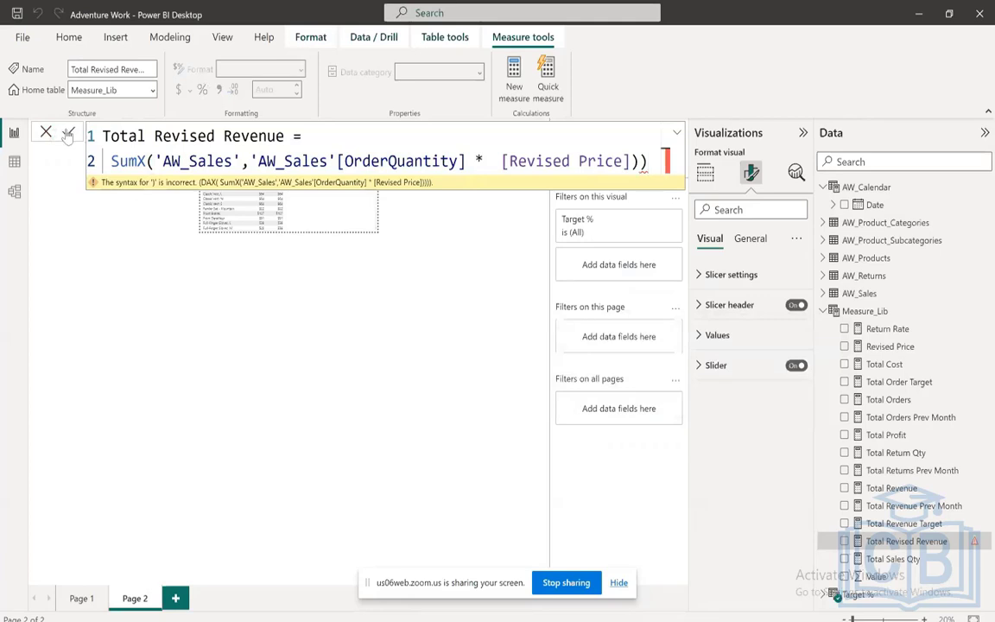
key("BackSpace")
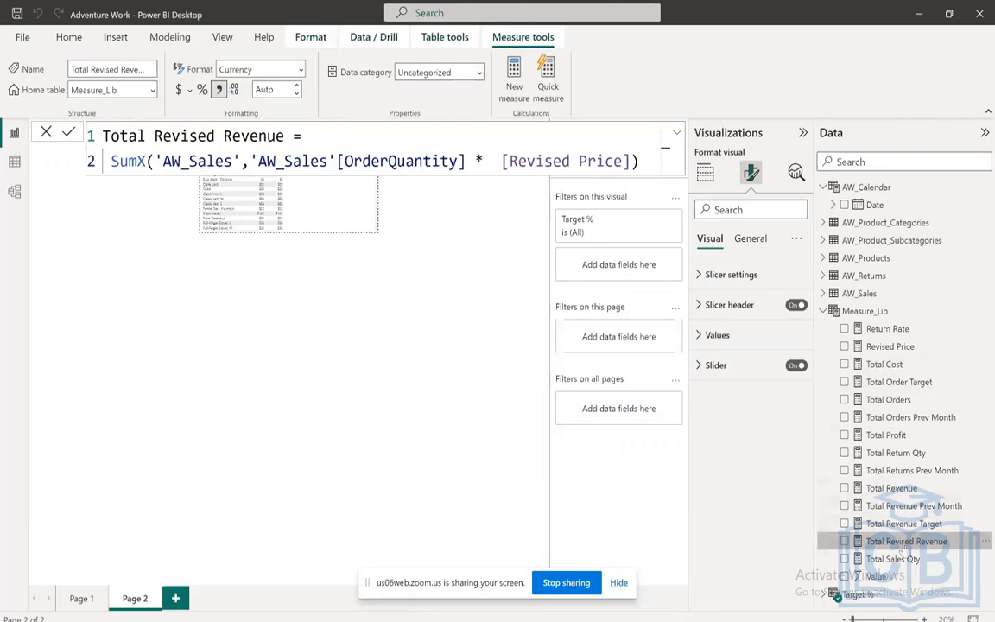
- Create a new measure from a copy of the Total Profit formula and name it Total Revised Profit
left_click(890, 400)
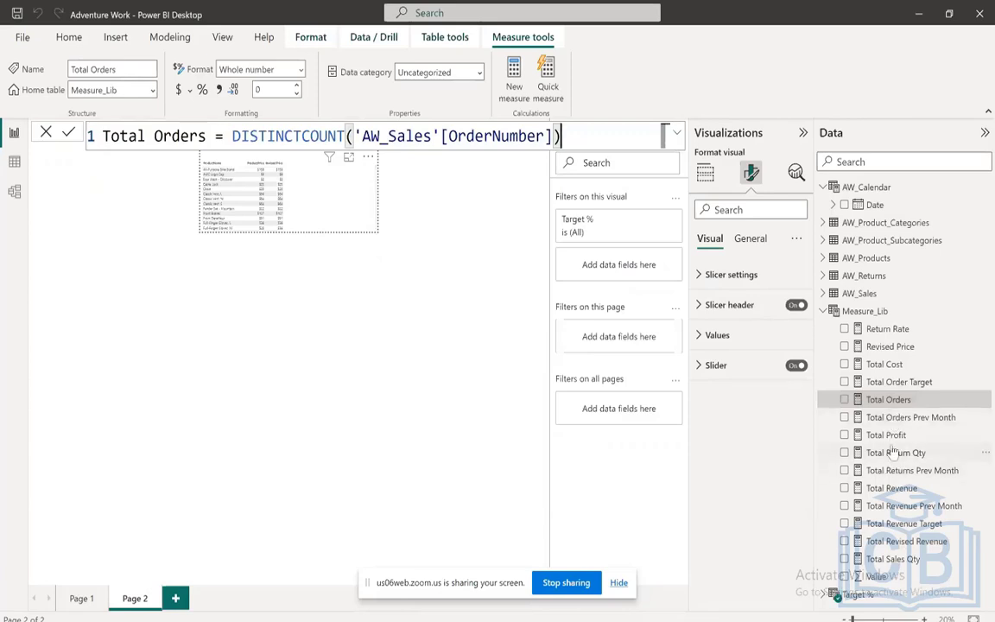
left_click(906, 542)
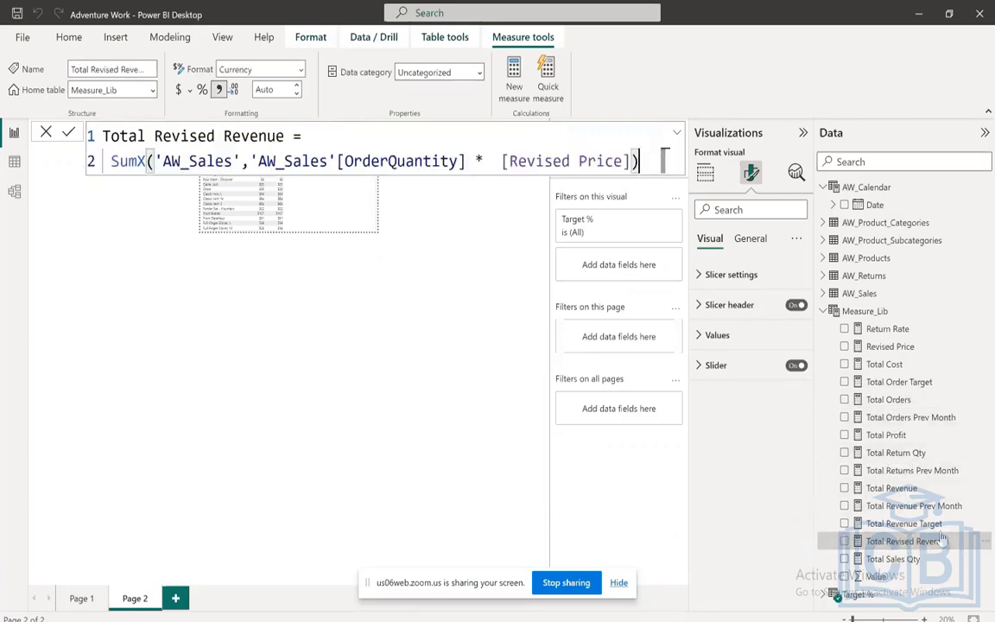
left_click(905, 440)
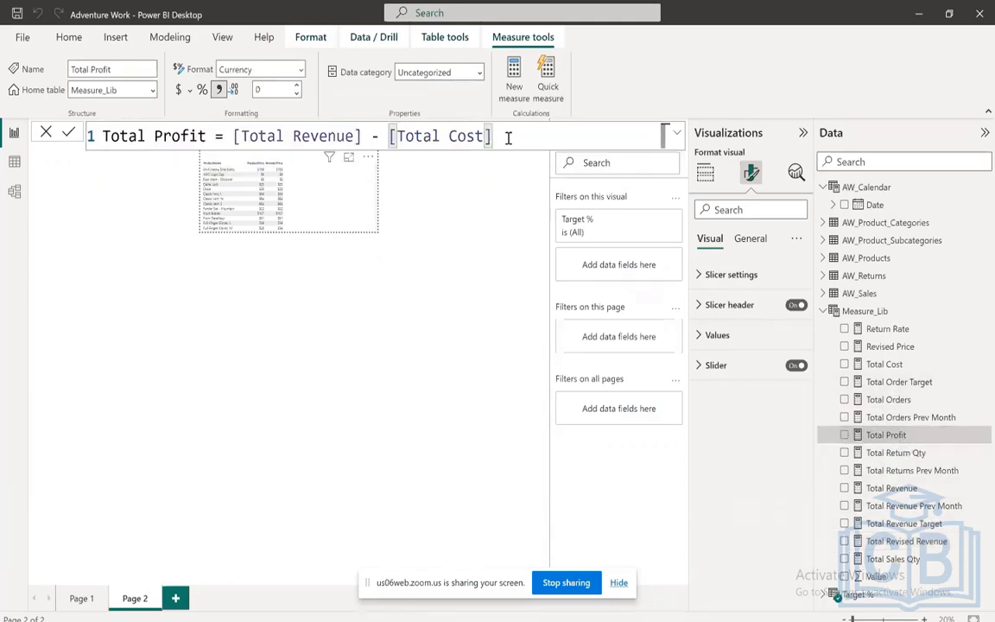
left_click_drag(538, 135, 98, 136)
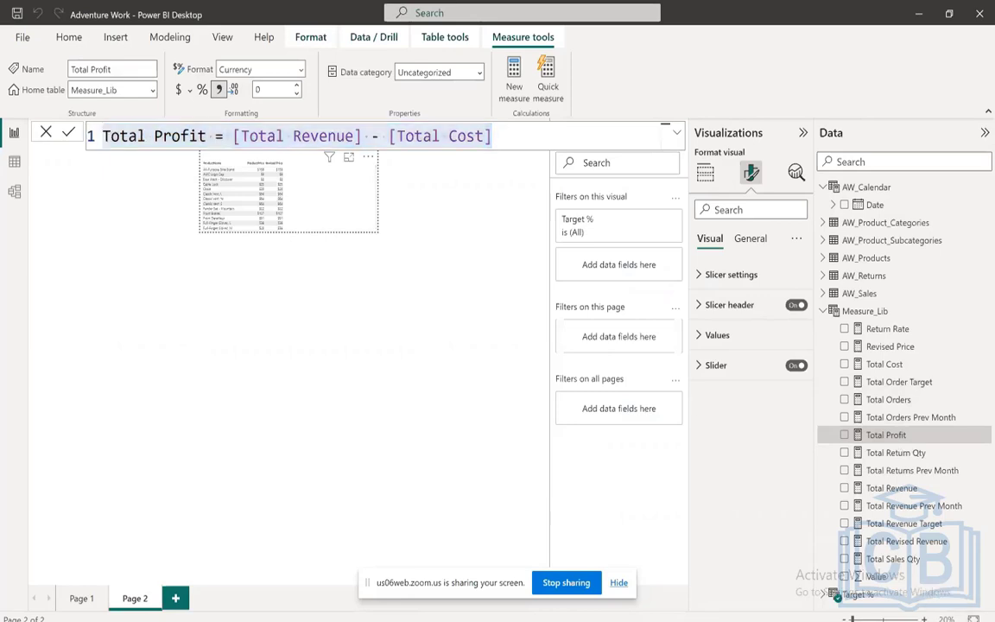
left_click(969, 618)
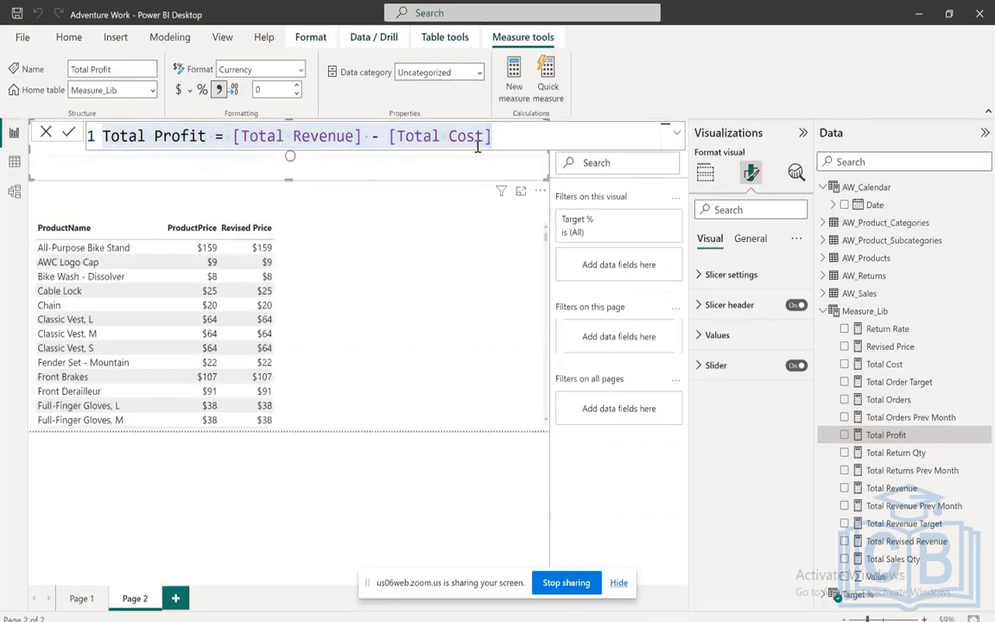
left_click_drag(539, 135, 95, 135)
key("ctrl+c")
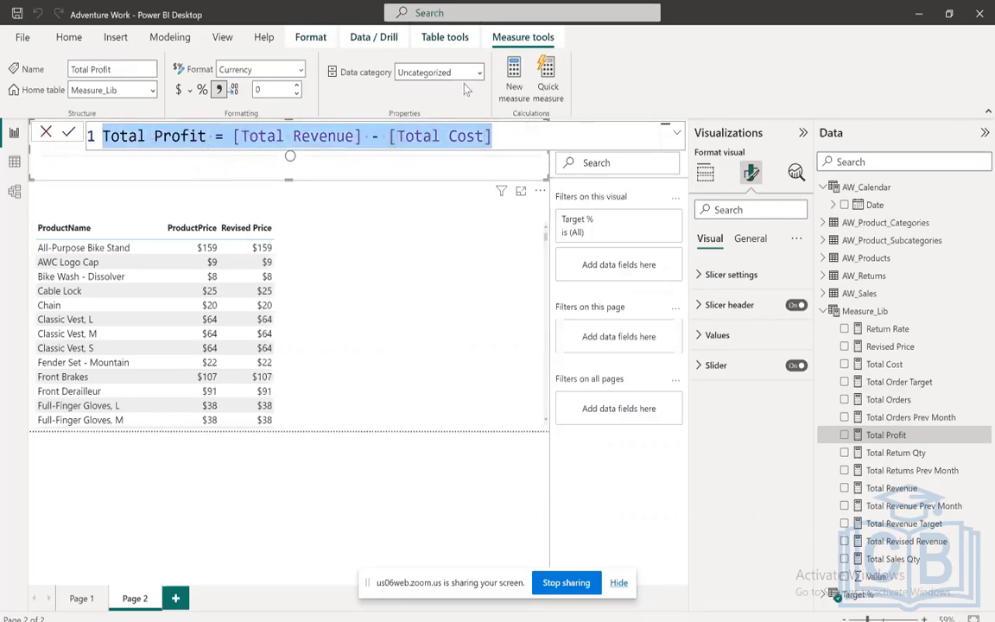
left_click(522, 78)
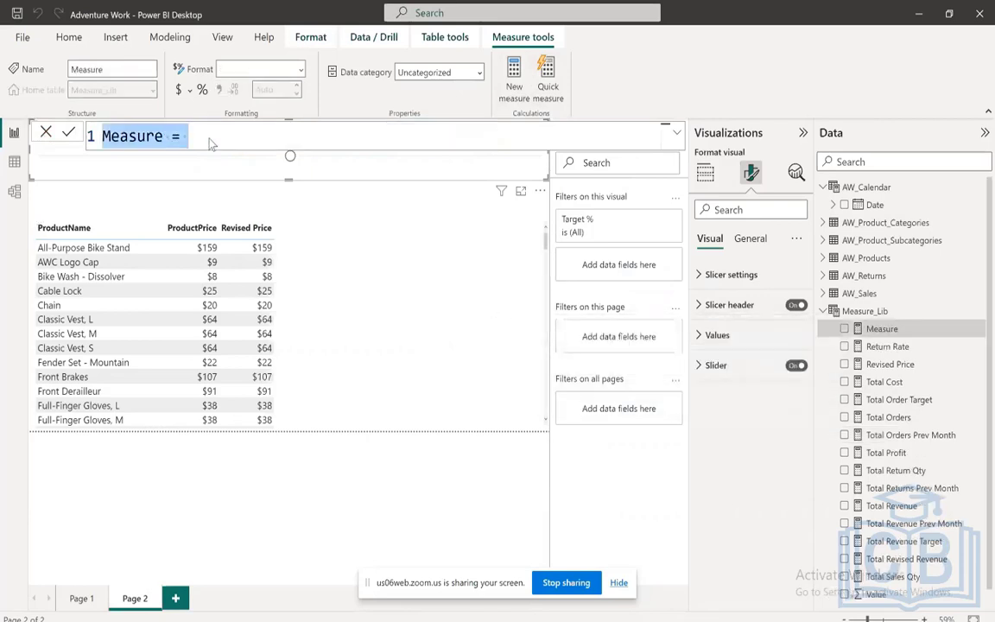
key("ctrl+v")
left_click(156, 132)
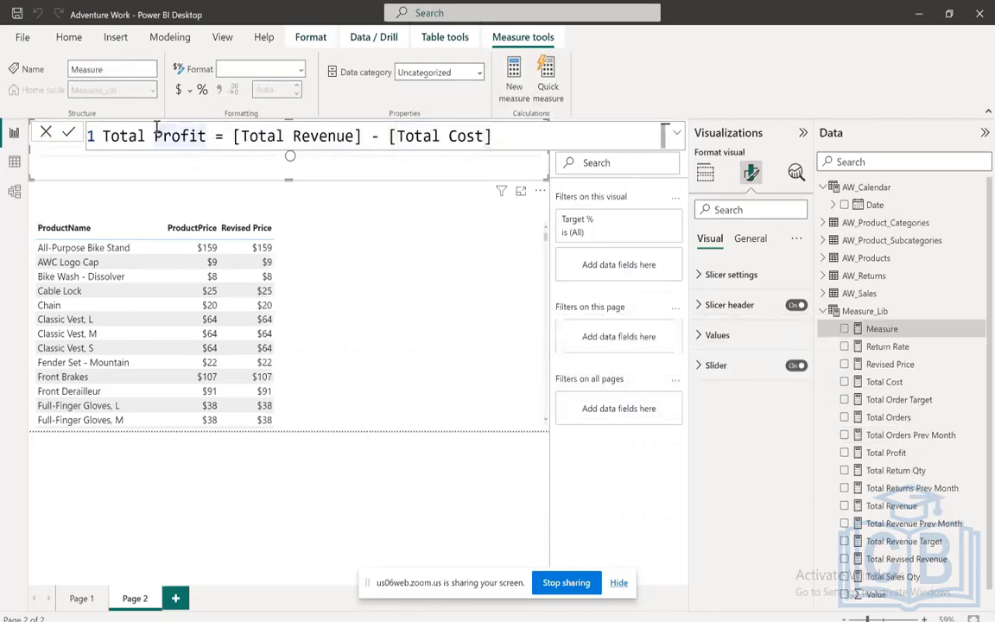
type("Revised")
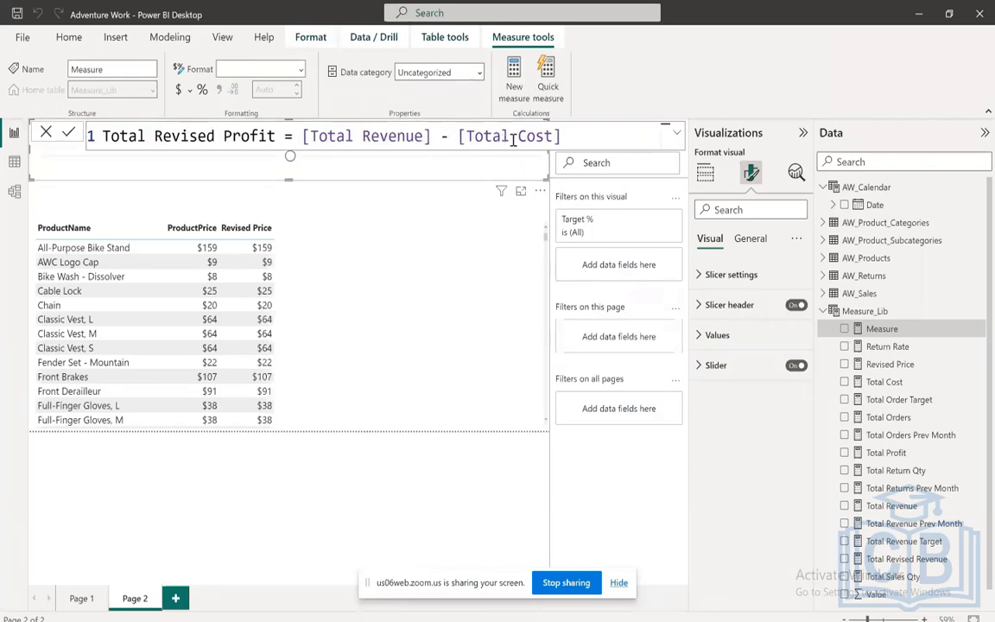
- Change the formula's revenue term to [Total Revised Revenue] and commit the Total Revised Profit measure
left_click(364, 136)
type("Revise")
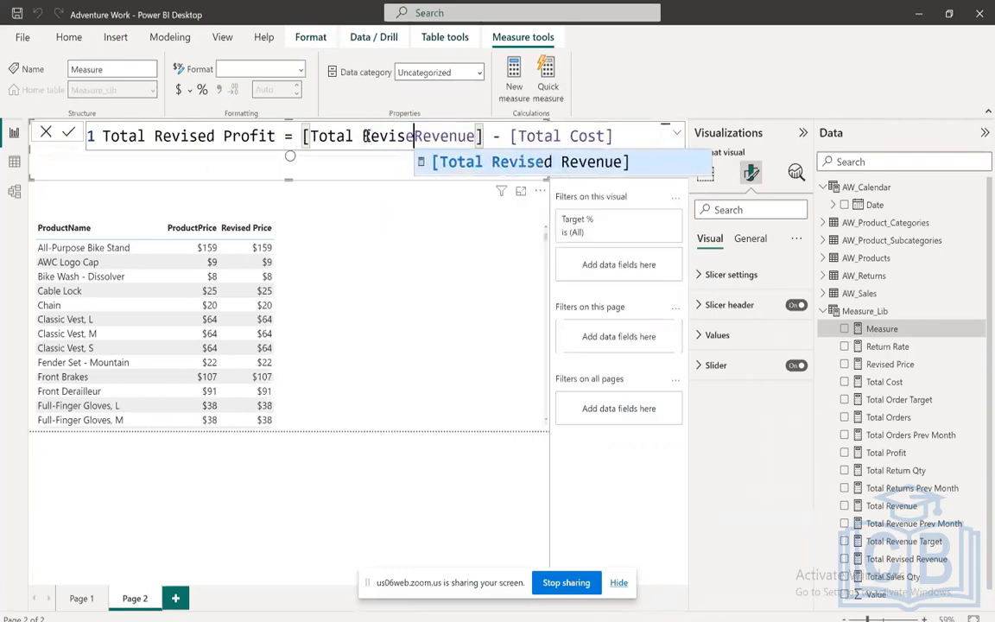
type("d")
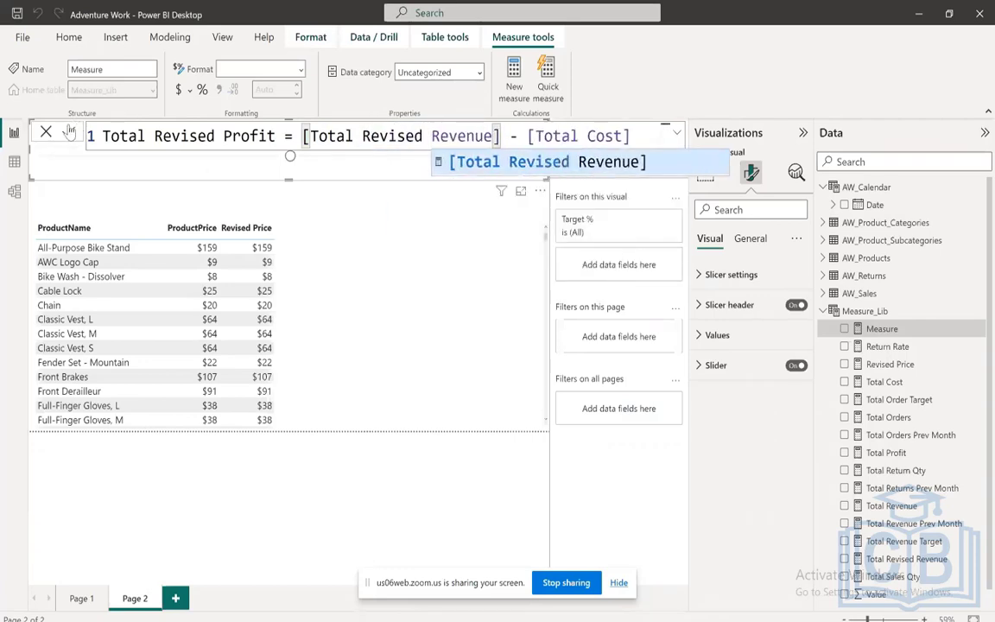
left_click(69, 132)
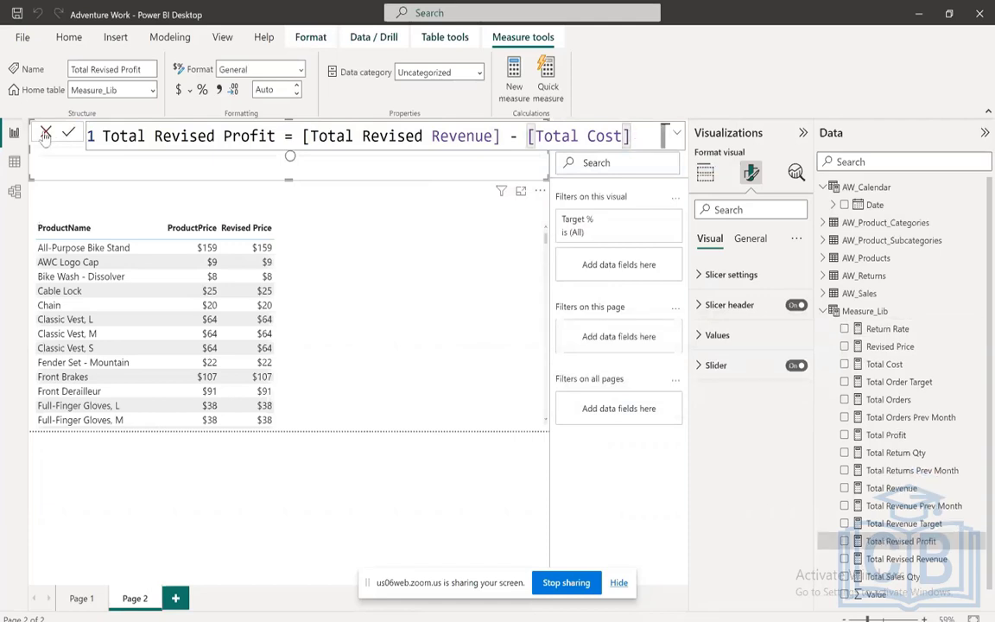
- Add the Total Profit and Total Revised Profit measures to the product table
left_click(46, 133)
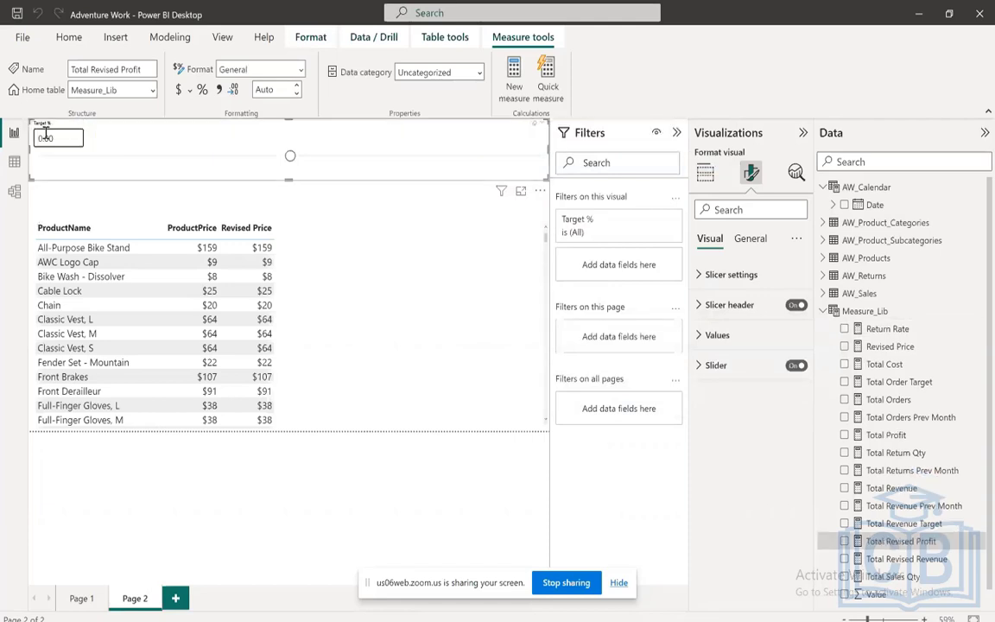
left_click(377, 271)
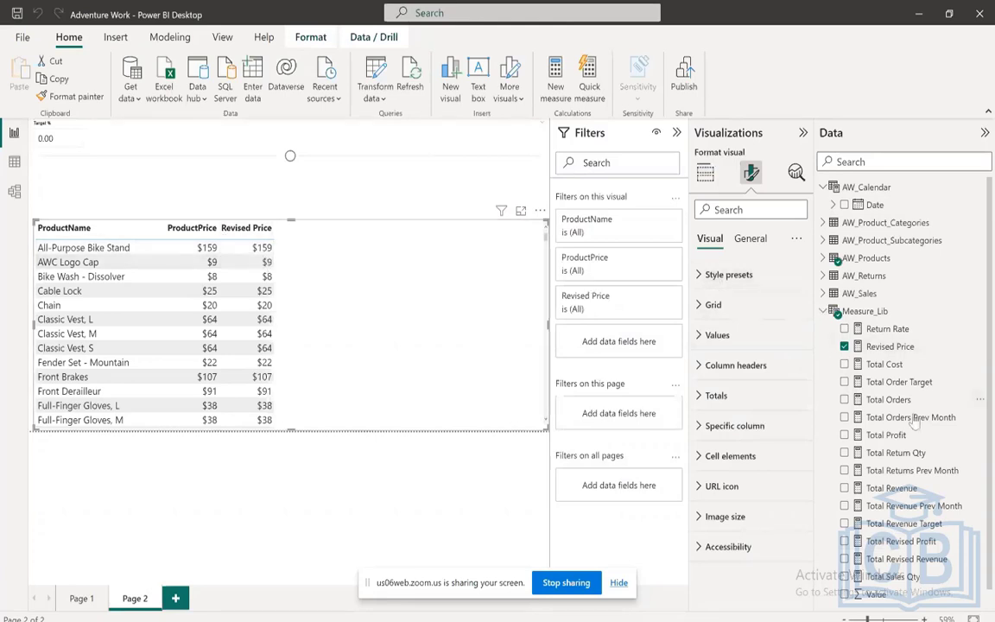
left_click(845, 435)
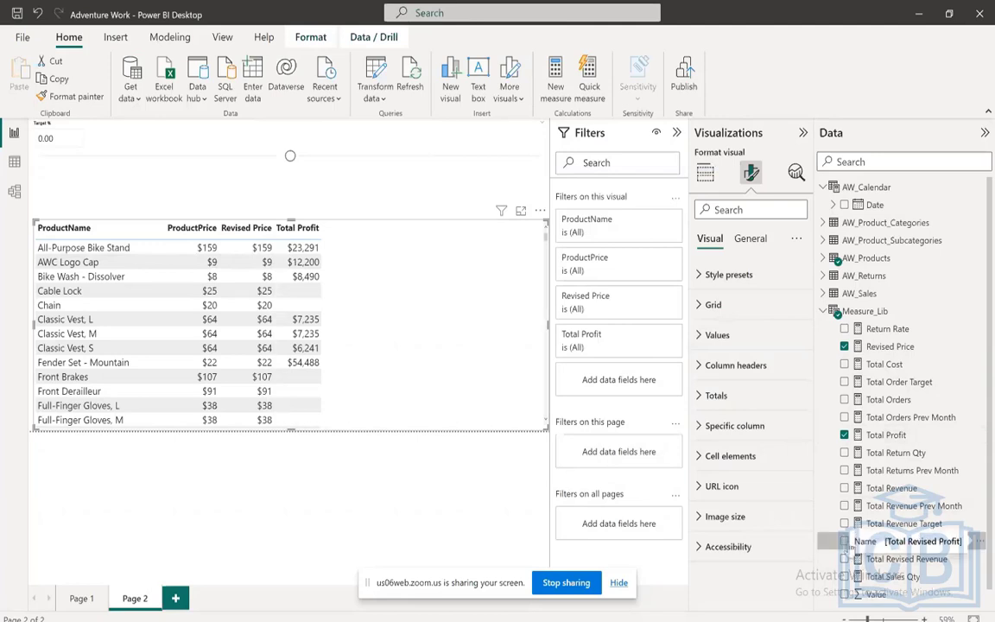
left_click(856, 543)
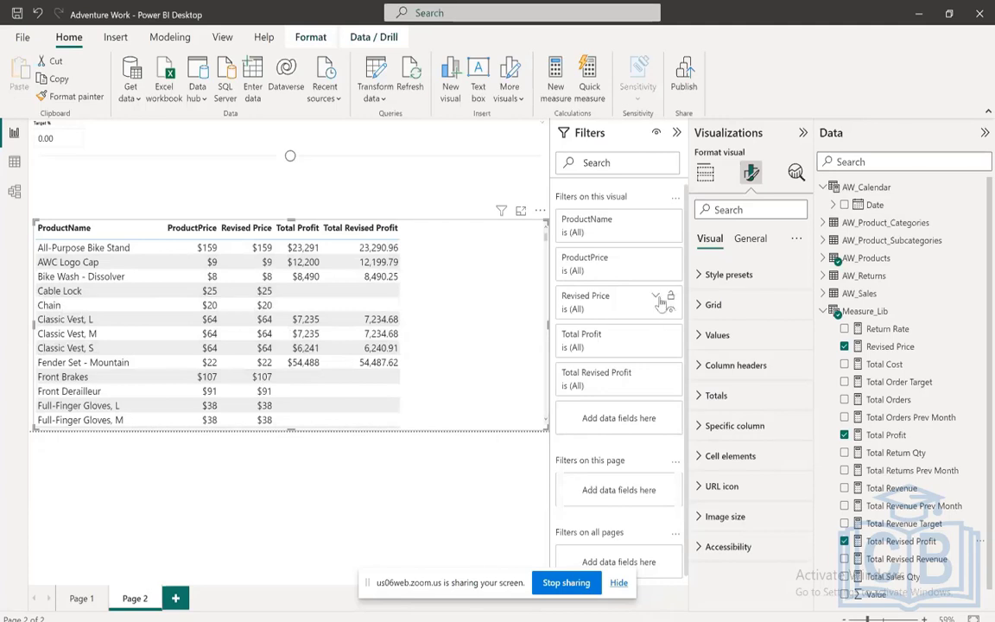
- Filter the product table to rows where Total Profit is not blank, and collapse the filter settings
left_click(656, 338)
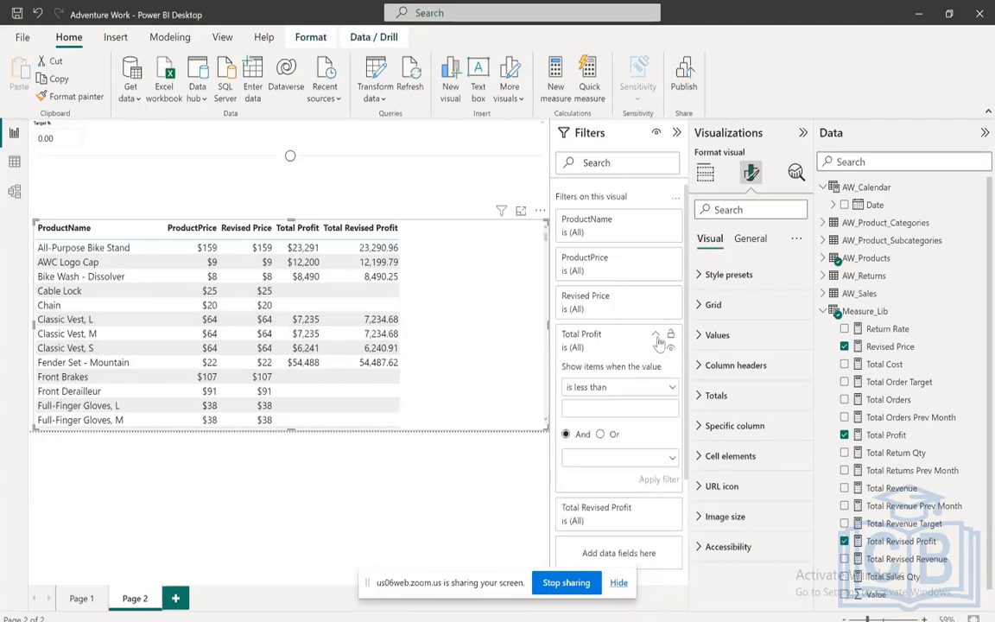
left_click(618, 387)
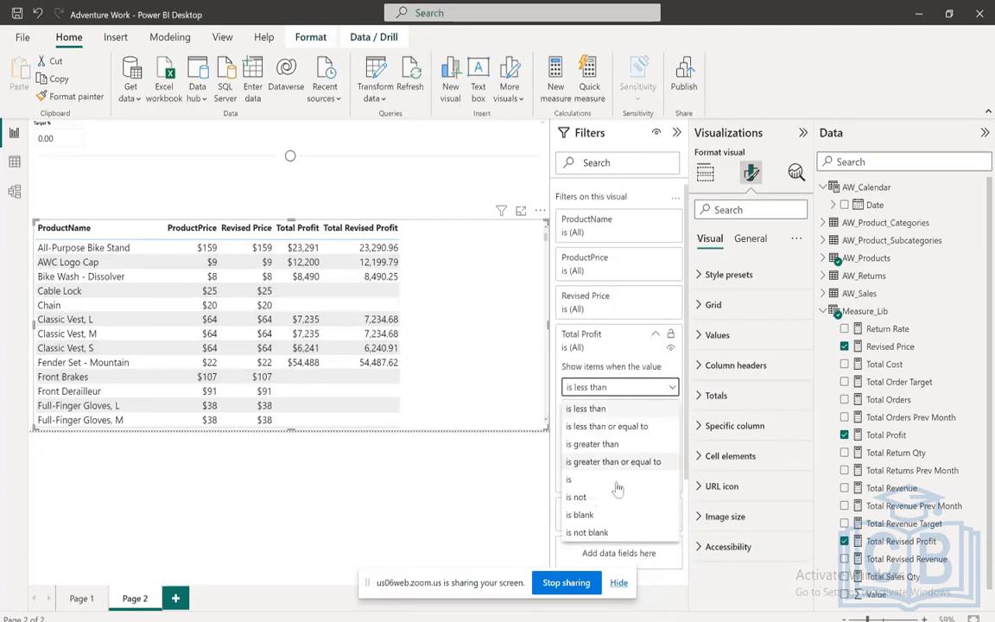
left_click(598, 532)
left_click(656, 458)
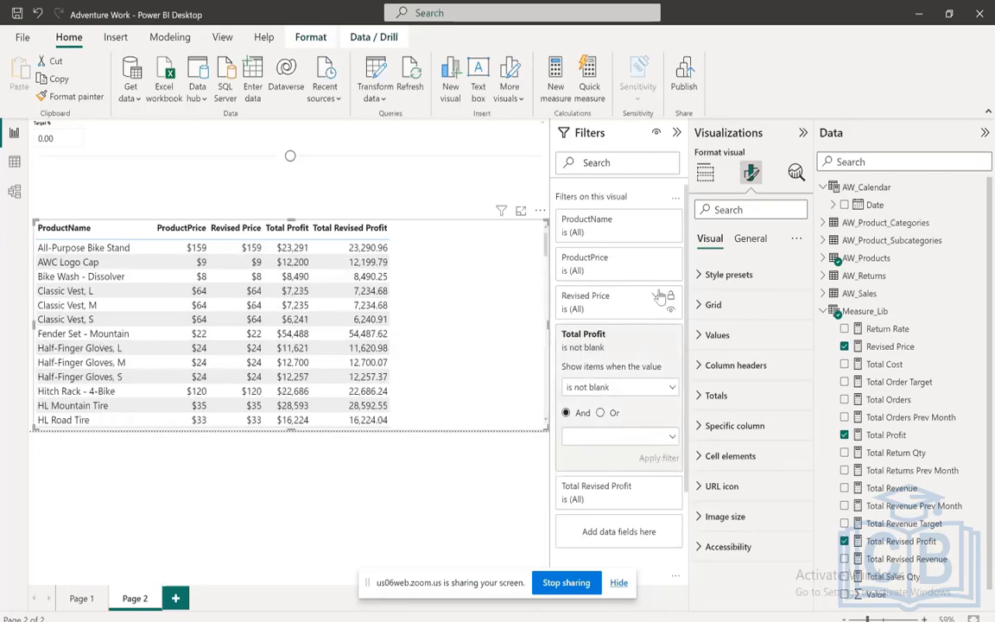
left_click(656, 338)
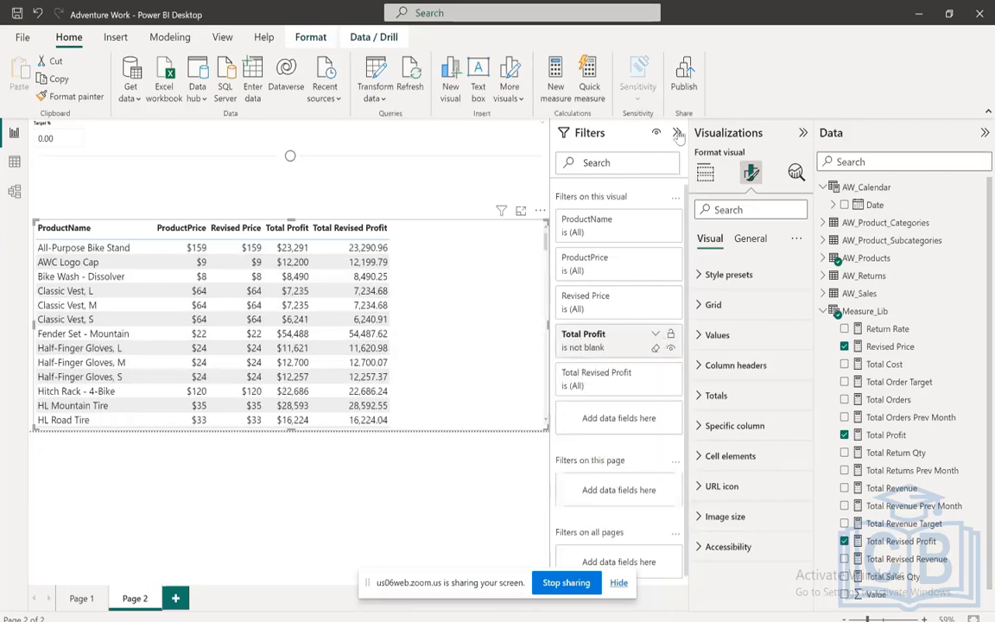
left_click(677, 133)
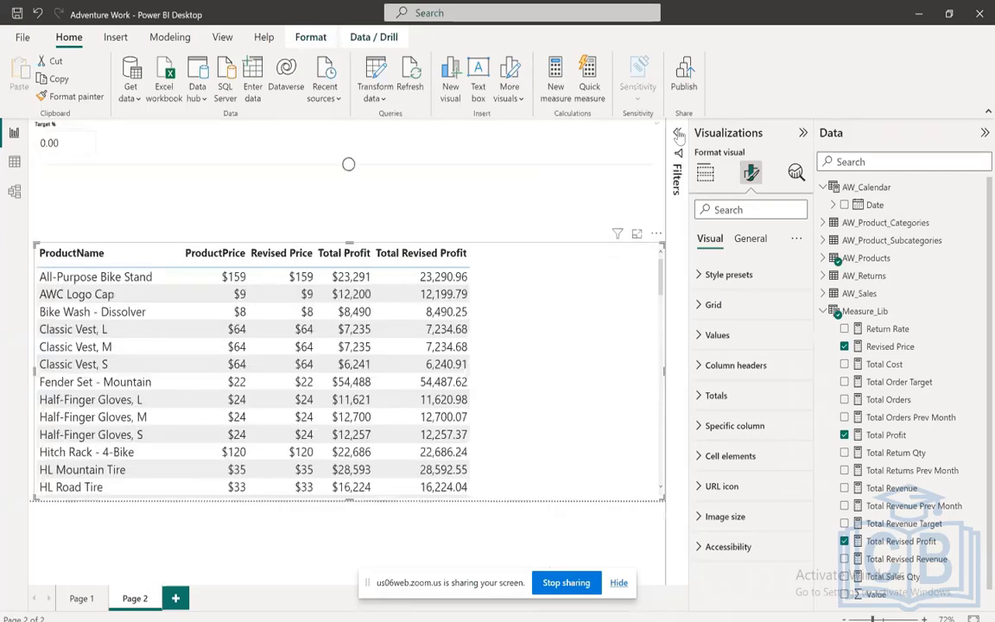
- Format the Total Revised Profit measure as currency with 0 decimal places
left_click(349, 168)
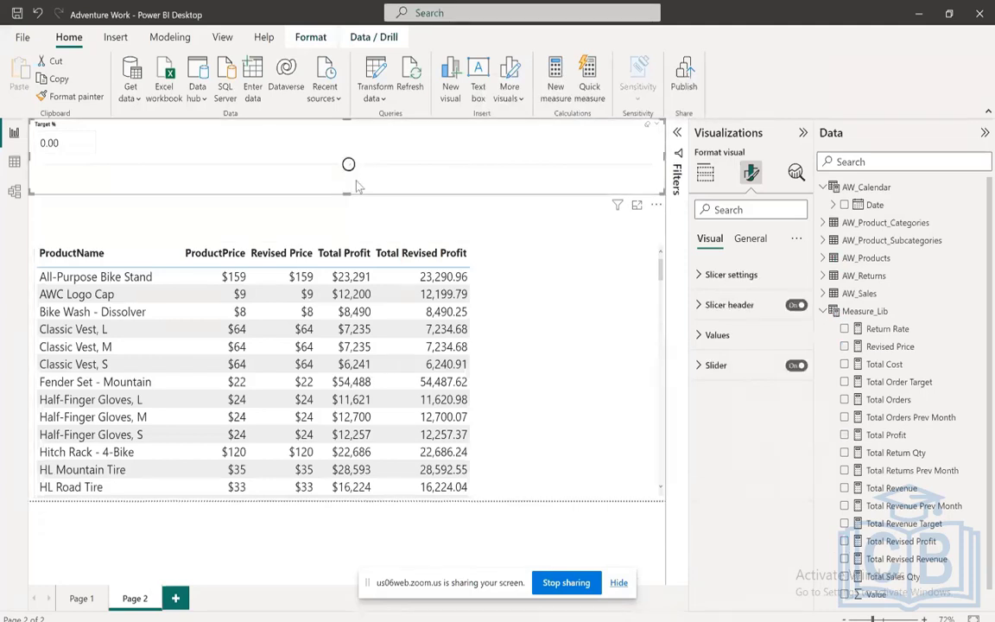
left_click(899, 541)
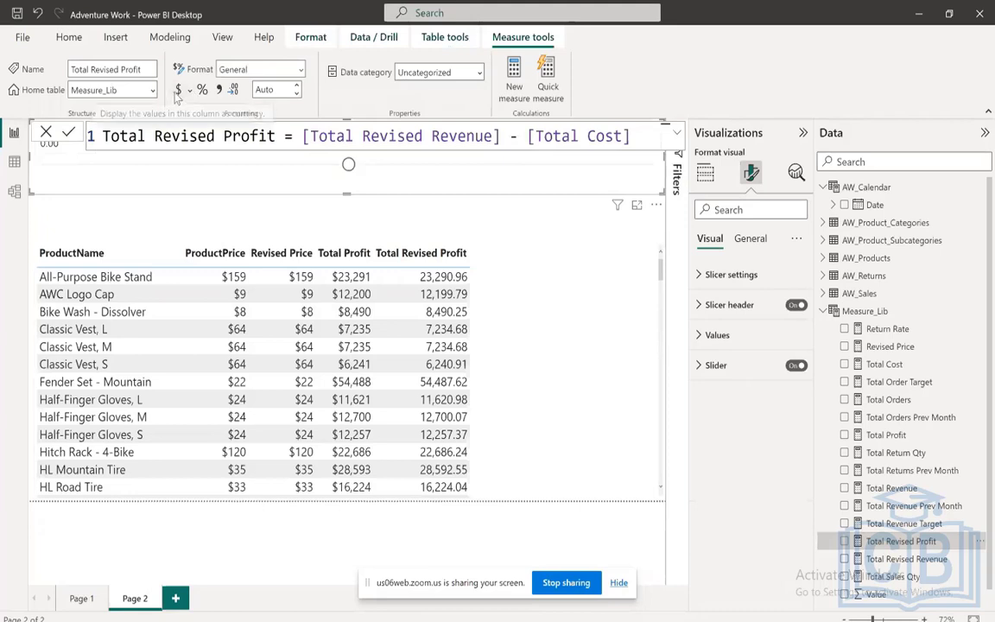
left_click(274, 90)
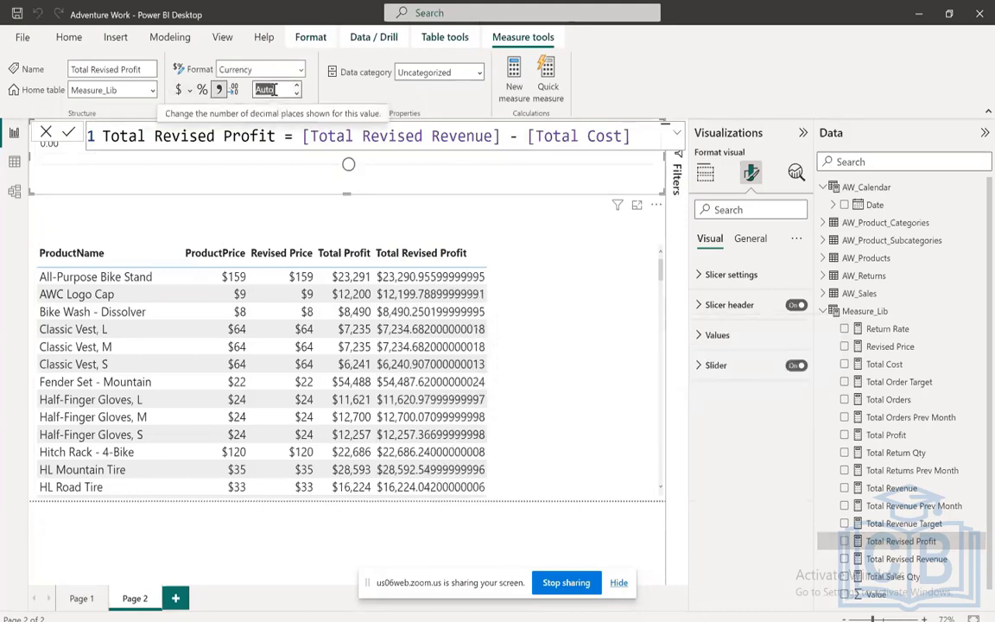
left_click(345, 107)
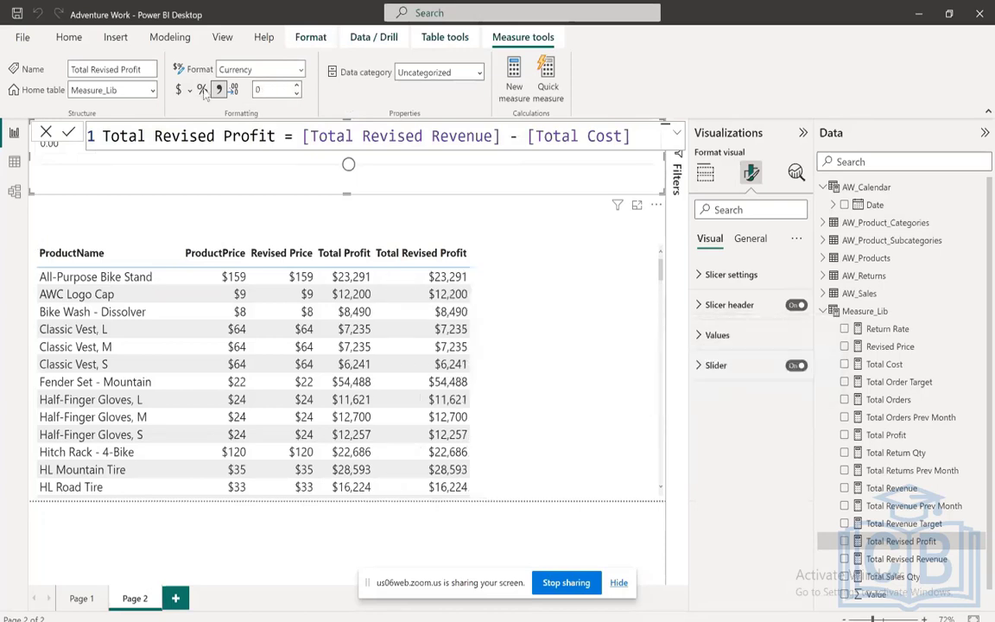
left_click(46, 132)
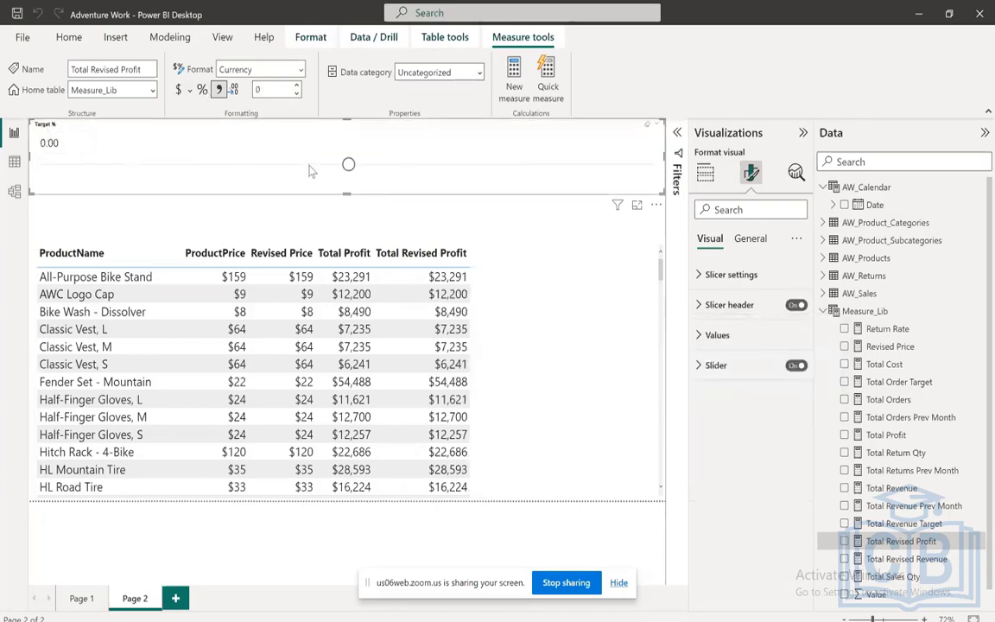
- Test the Target % slicer at 0.10, -0.10 and 0.20 against the product table's revised price and profit
left_click_drag(349, 166, 379, 167)
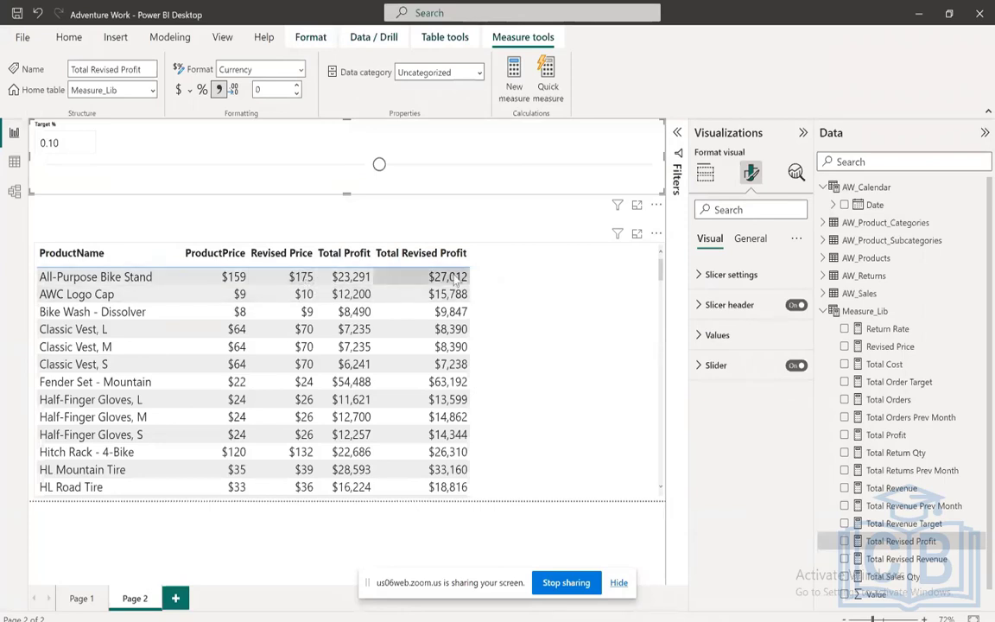
left_click_drag(379, 164, 321, 165)
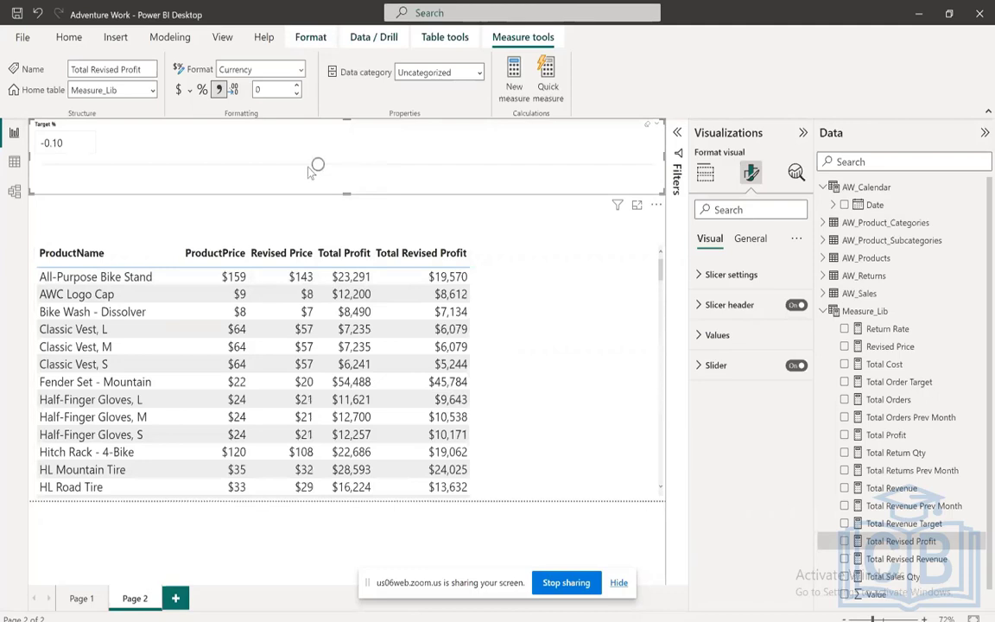
left_click_drag(317, 165, 411, 166)
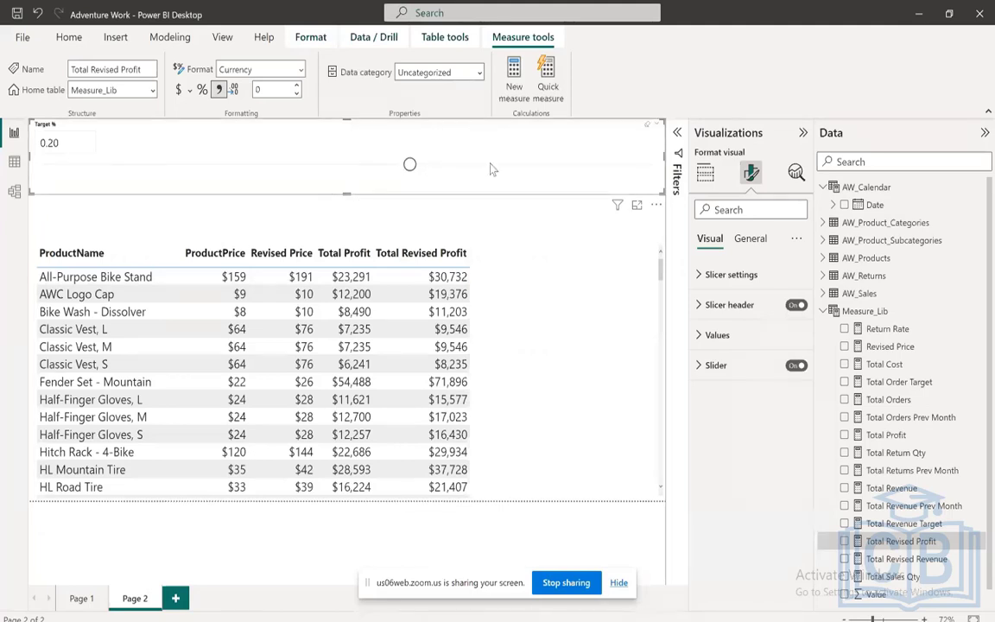
left_click(560, 259)
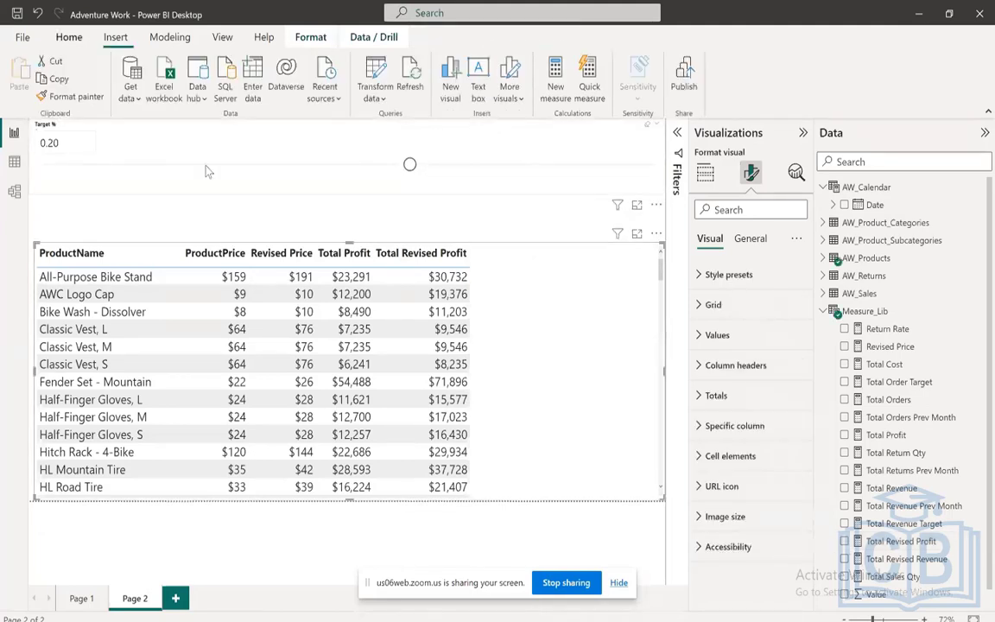
- Delete Page 2 from the report and confirm the deletion
left_click(251, 191)
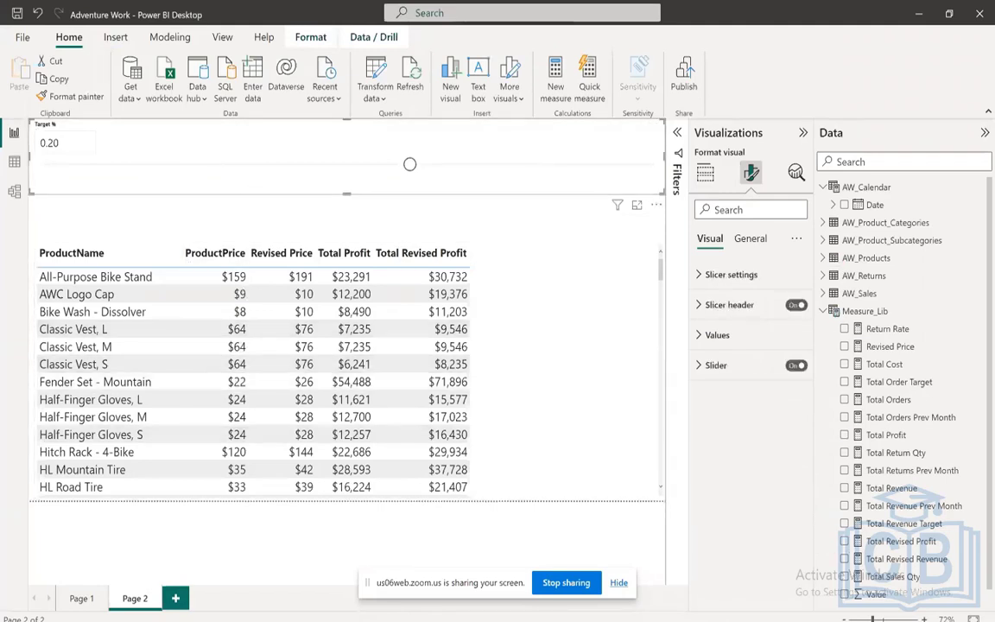
left_click(157, 595)
left_click(563, 351)
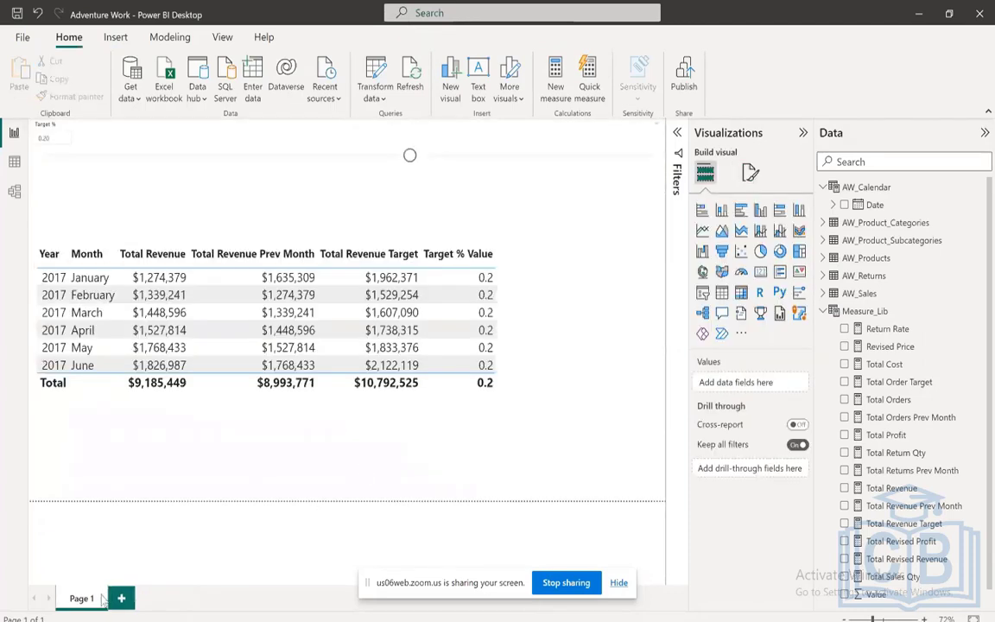
- Remove the monthly revenue table and the Target % slicer from Page 1, and save the report
left_click(560, 325)
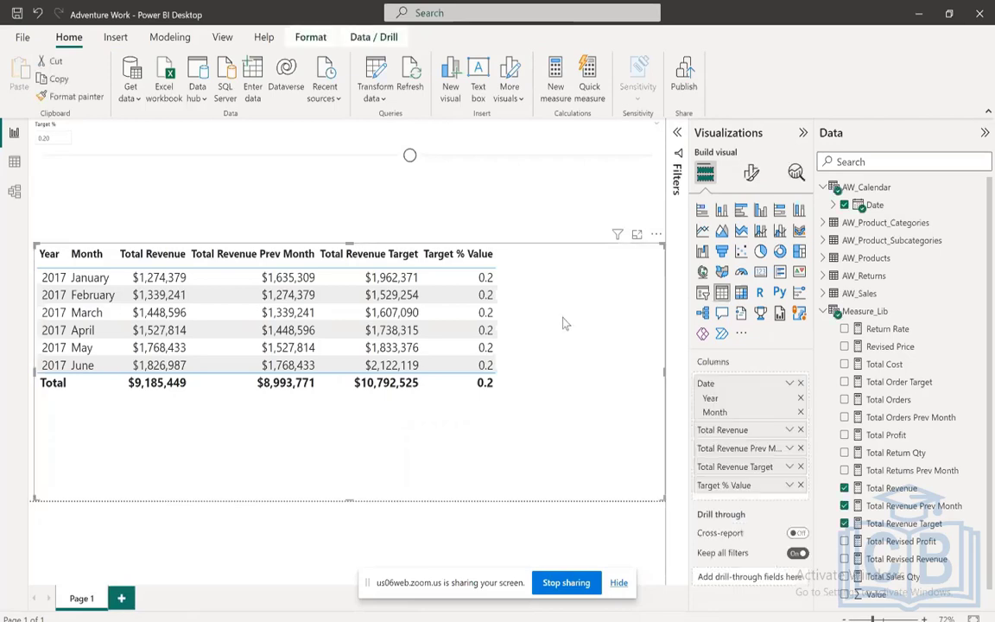
left_click(657, 235)
left_click(672, 269)
left_click(616, 177)
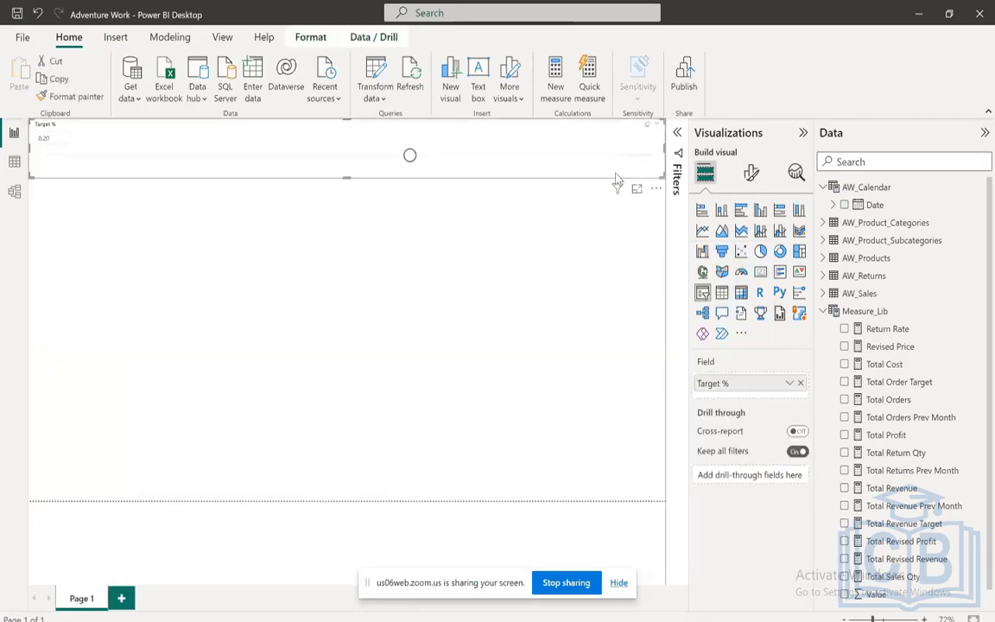
left_click(656, 188)
left_click(696, 241)
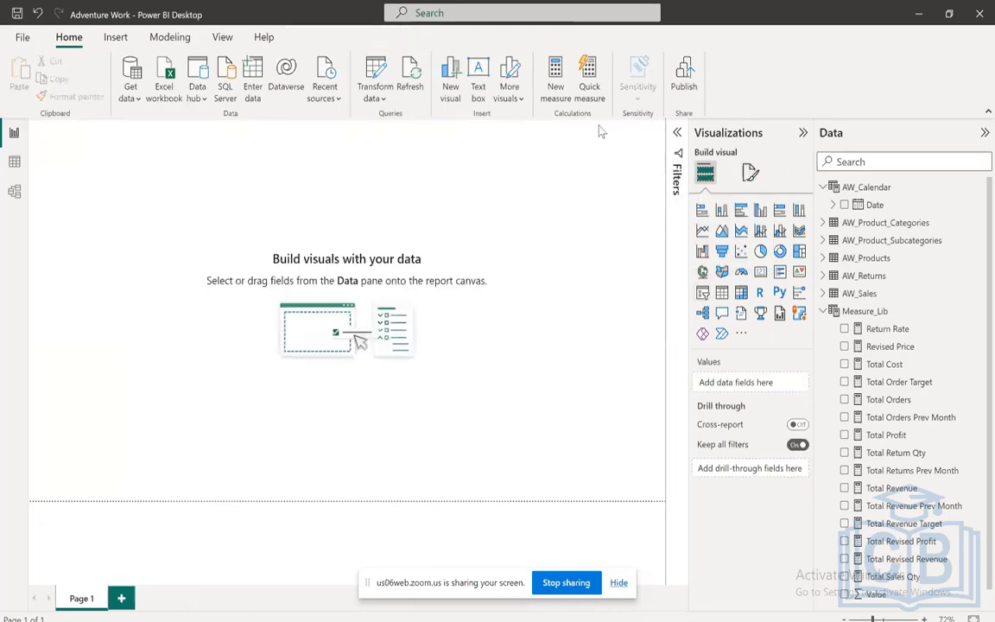
left_click(17, 15)
- Examine the relationships between all tables in the model diagram fitted to the window, and return to the report canvas
left_click(14, 193)
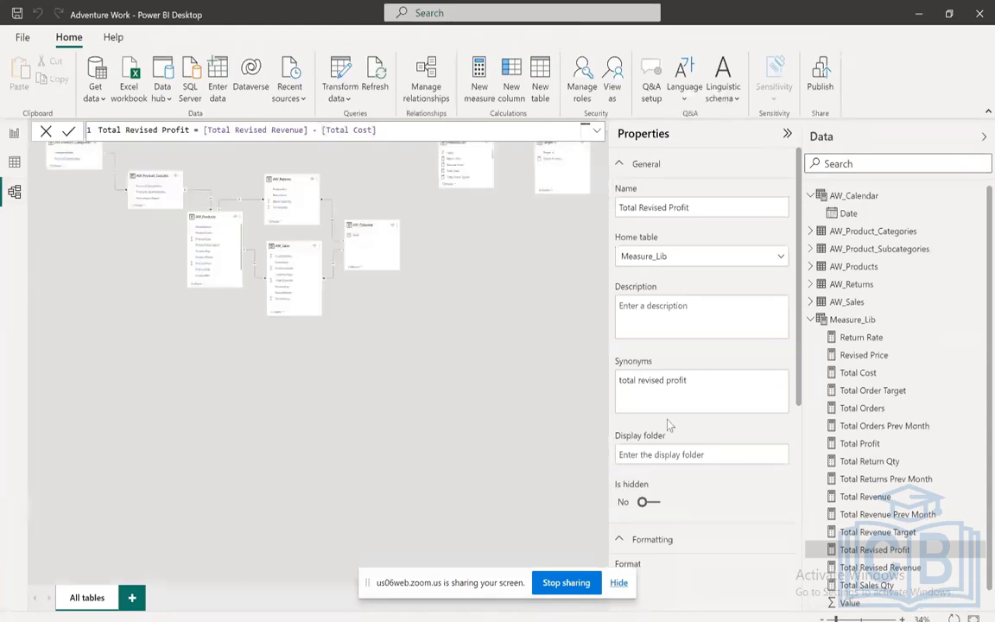
left_click(787, 133)
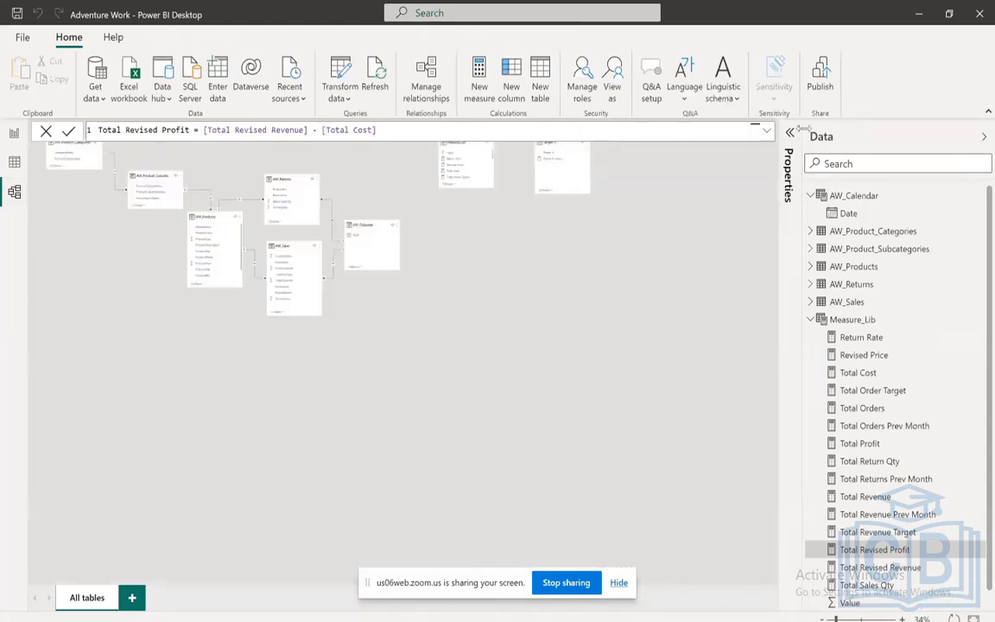
left_click(983, 137)
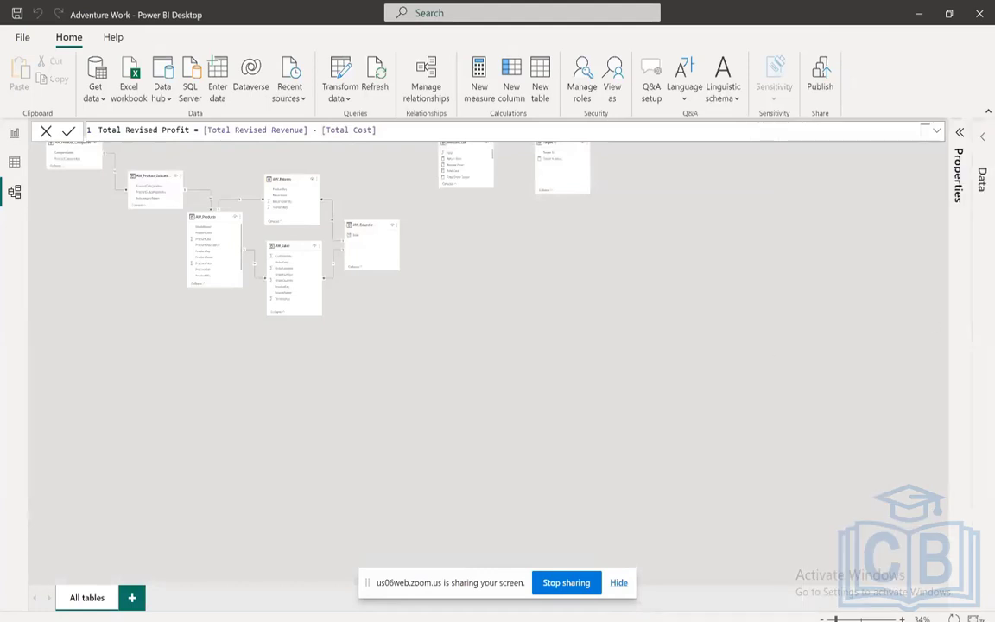
left_click(954, 619)
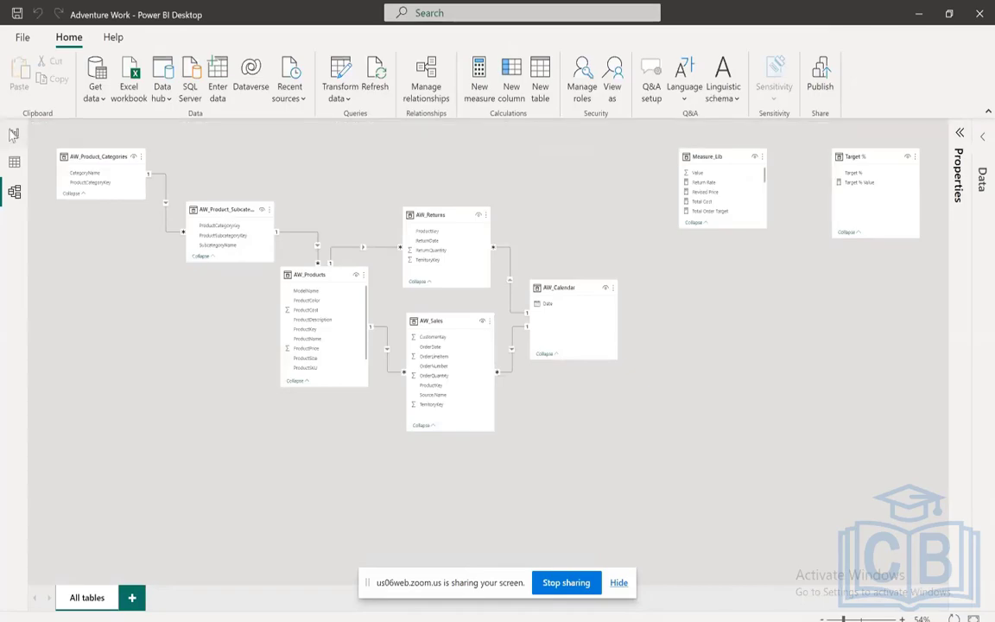
left_click(14, 161)
left_click(14, 135)
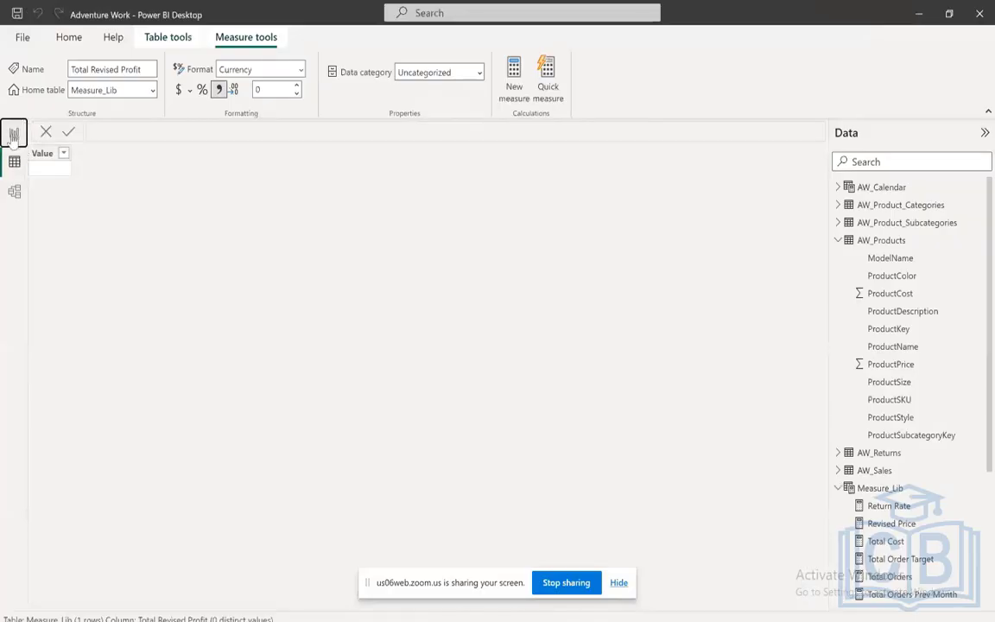
- Insert an empty treemap on Page 1 and open it in focus mode
scroll(933, 437, "down", 1)
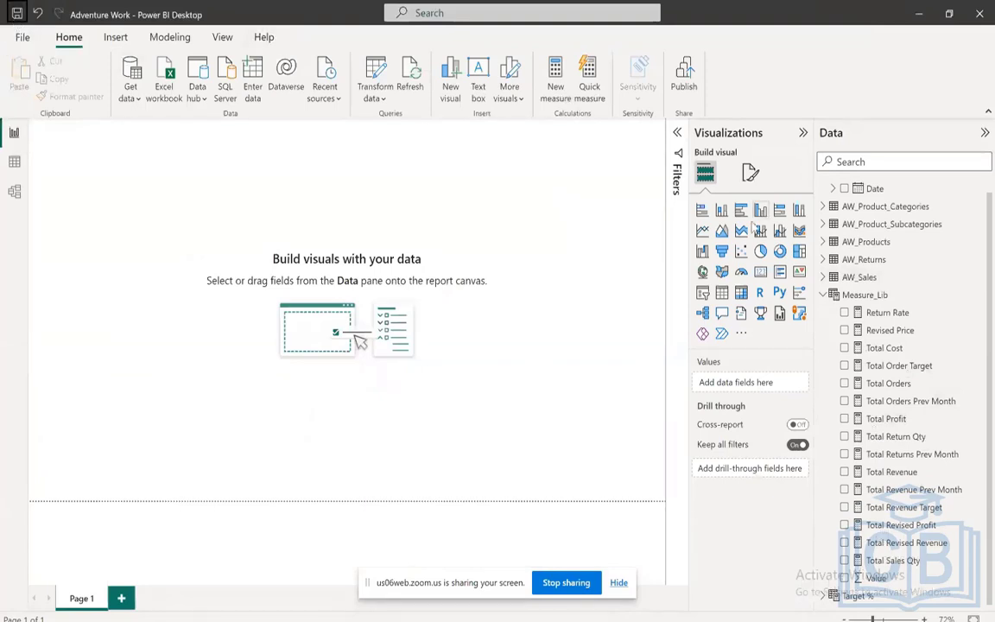
left_click(800, 250)
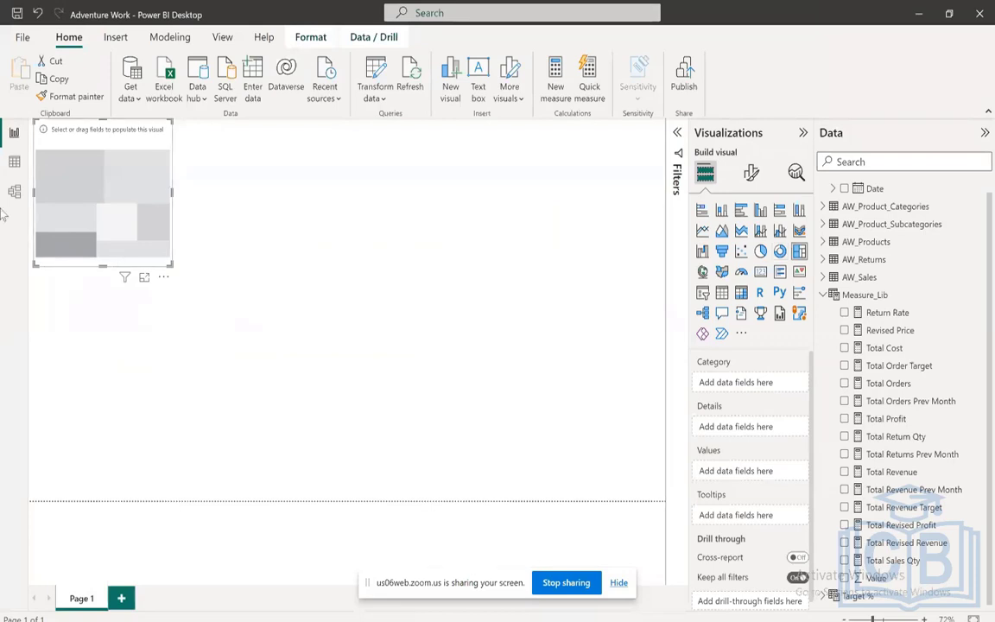
left_click(141, 279)
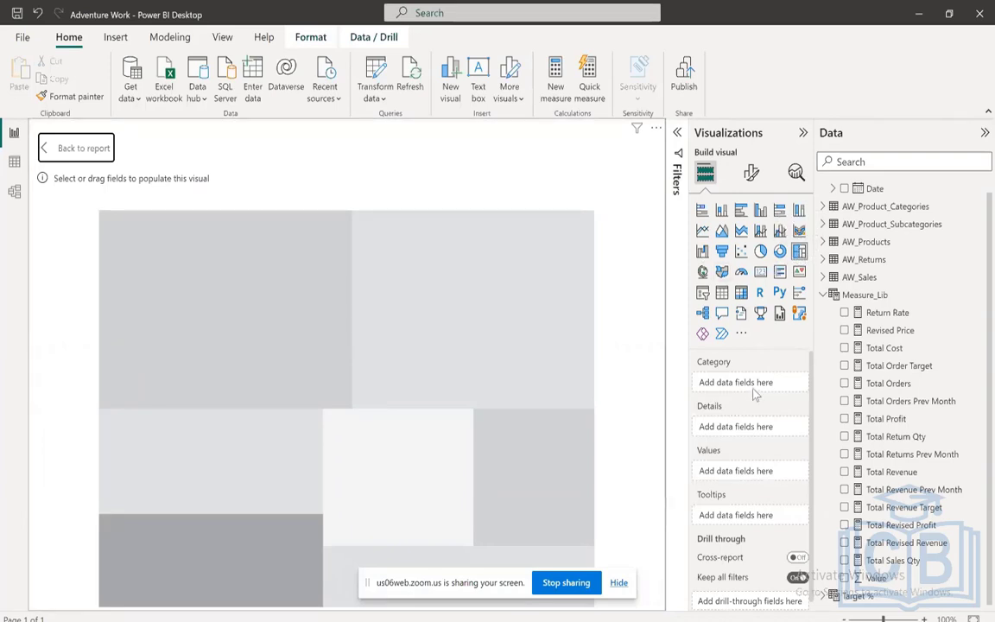
- Assign CategoryName from AW_Product_Categories as the treemap's category, and hide the screen-sharing notice
left_click(822, 295)
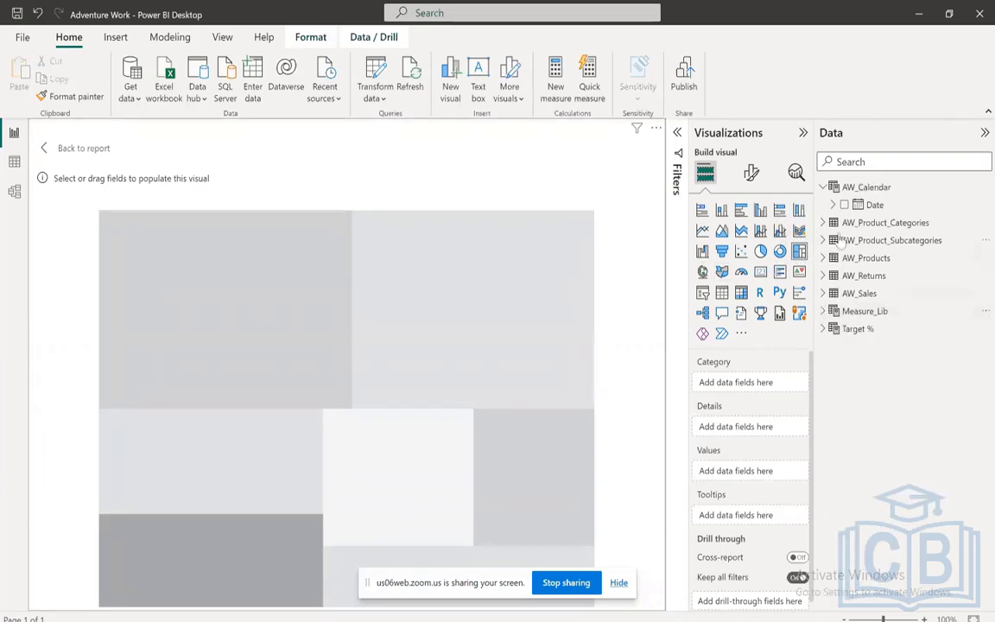
left_click(824, 223)
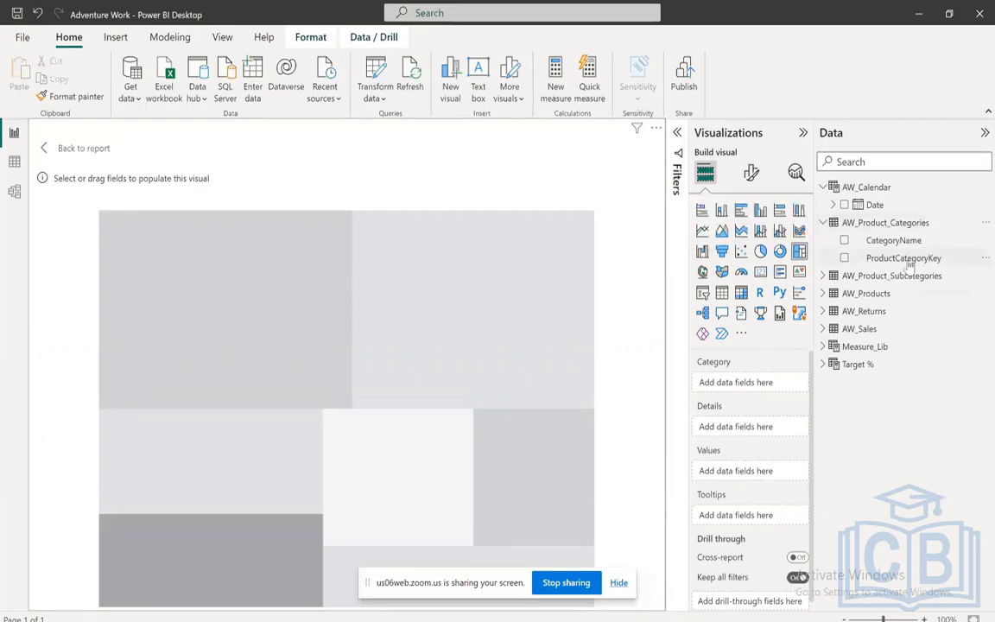
left_click(844, 240)
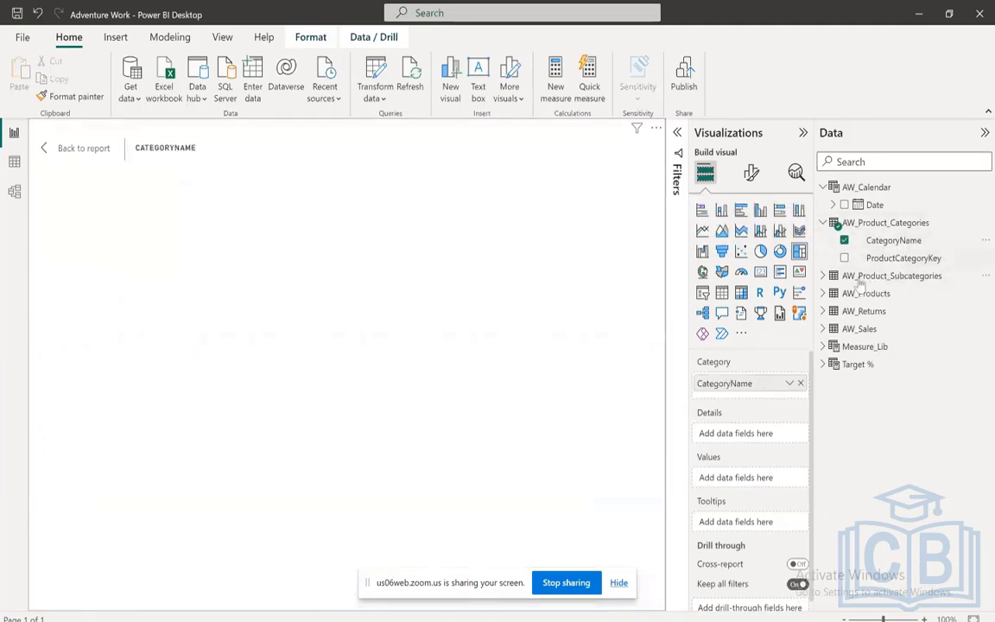
left_click(618, 582)
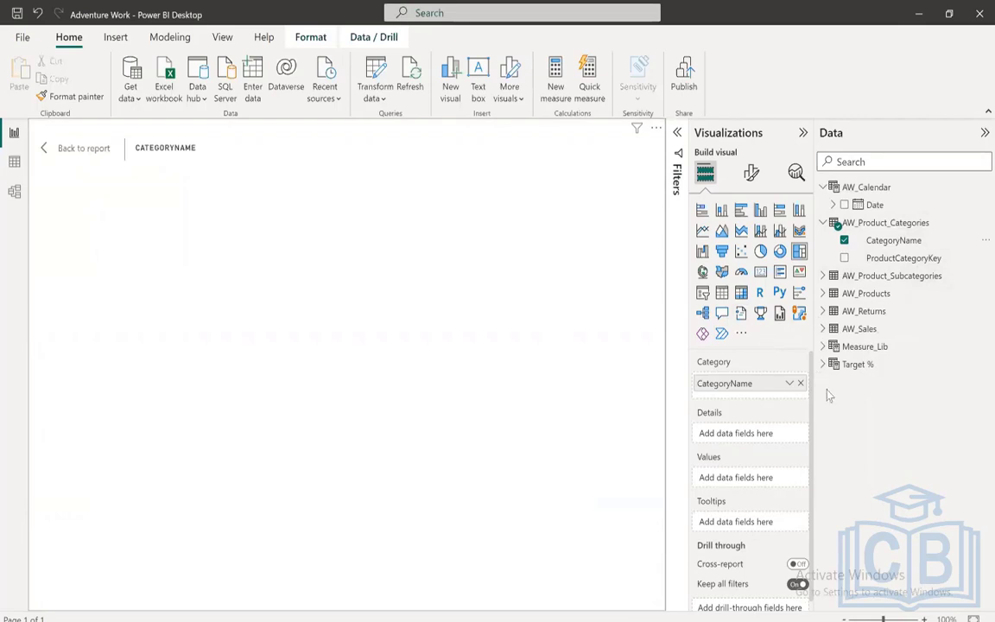
- Size the treemap by the Total Orders measure from Measure_Lib and format that measure with a thousands separator
left_click(823, 346)
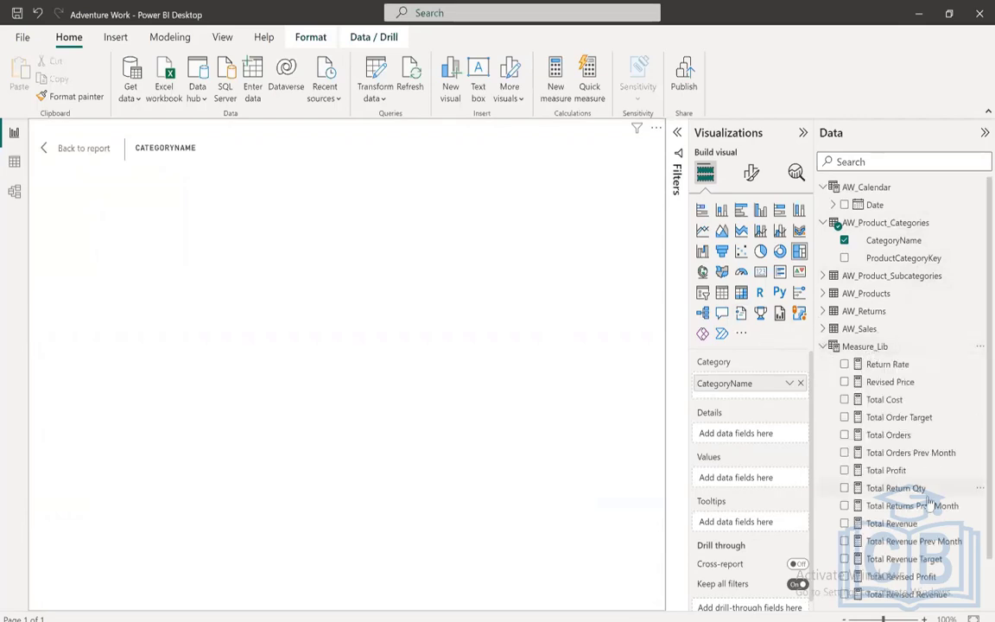
scroll(911, 515, "down", 1)
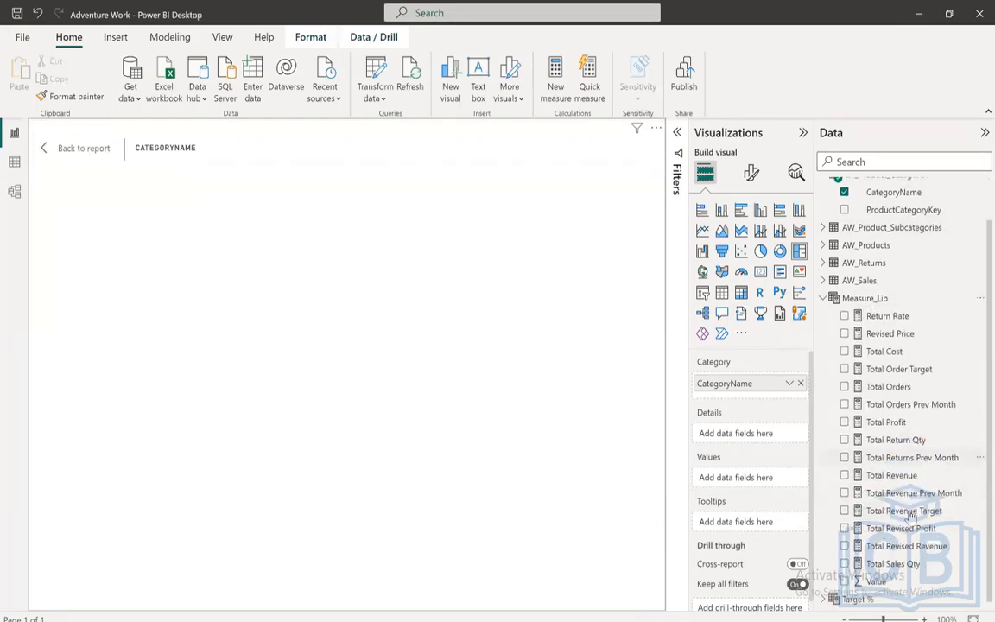
left_click(845, 384)
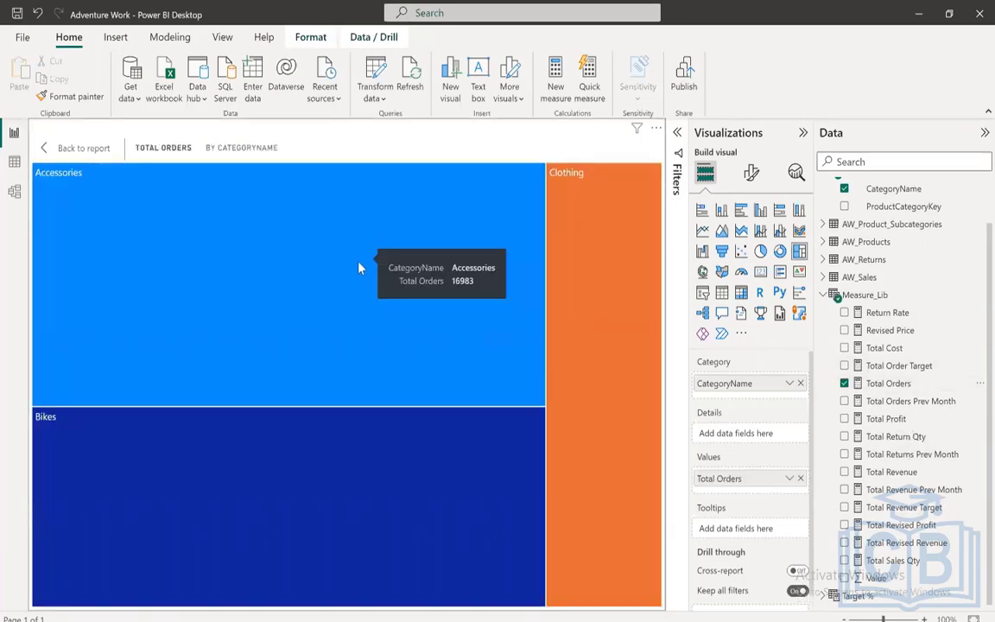
left_click(898, 365)
left_click(890, 383)
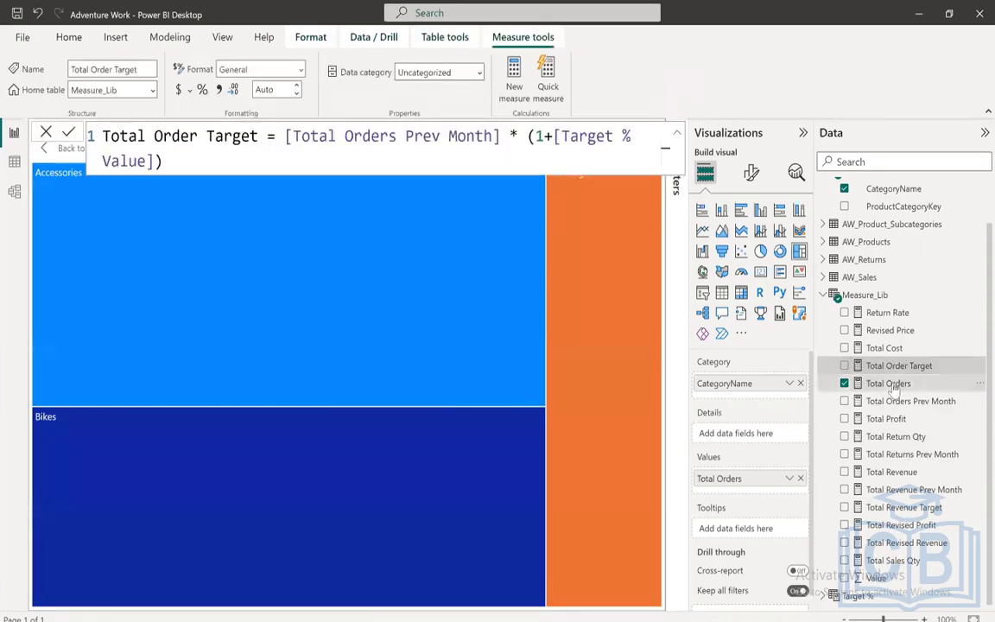
left_click(220, 90)
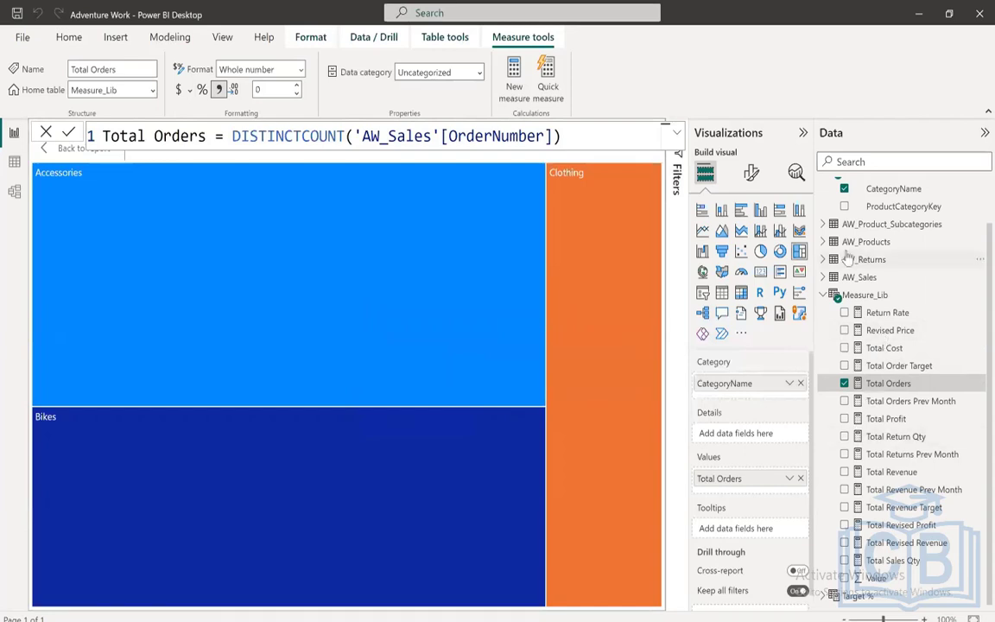
- Add SubcategoryName beneath CategoryName in the treemap's category, then enable drill-down and drill into Bikes
left_click(825, 226)
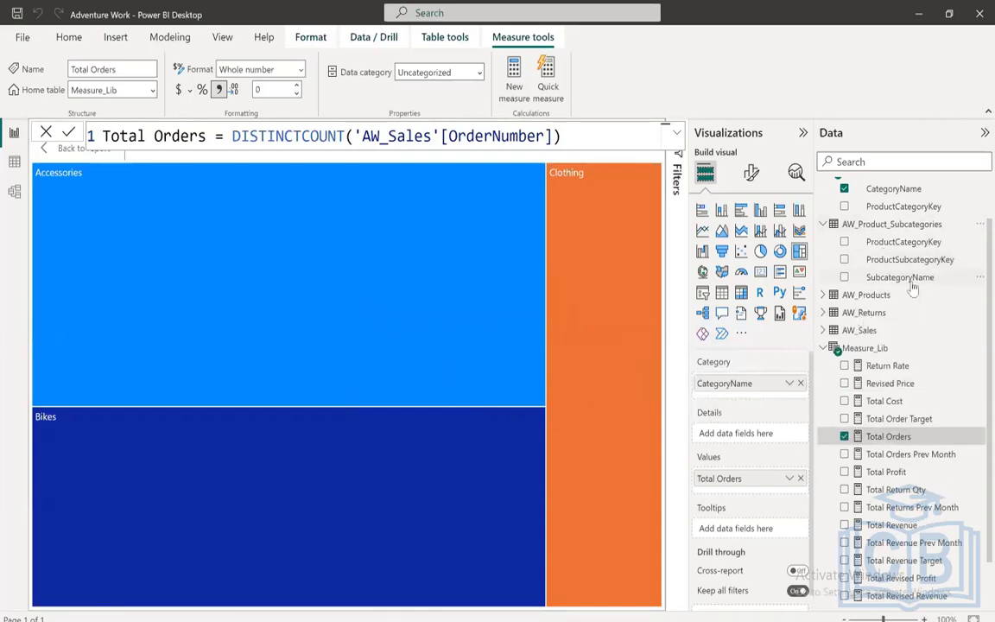
left_click_drag(898, 277, 758, 399)
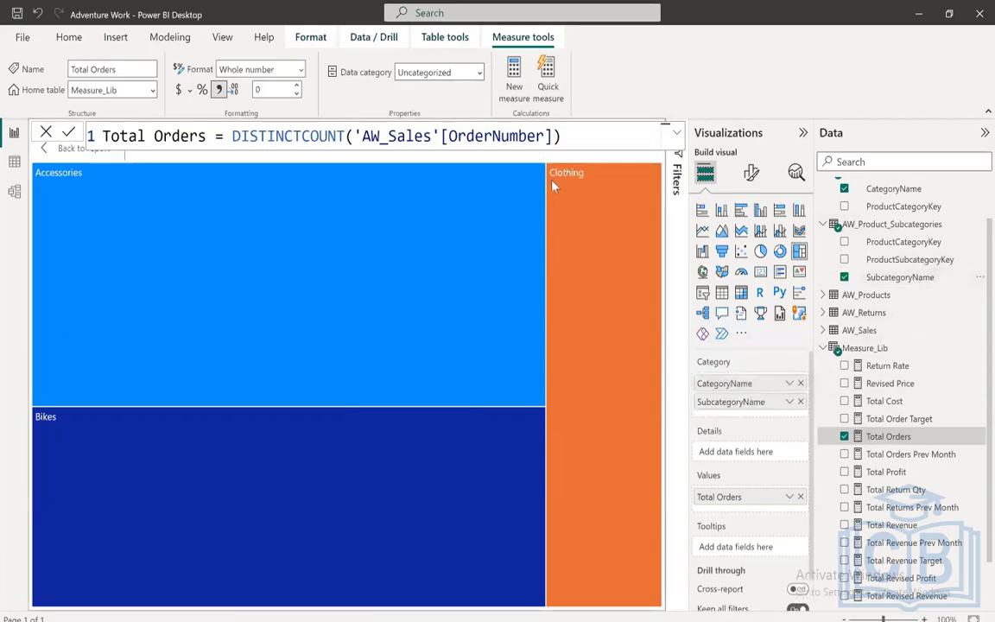
left_click(46, 132)
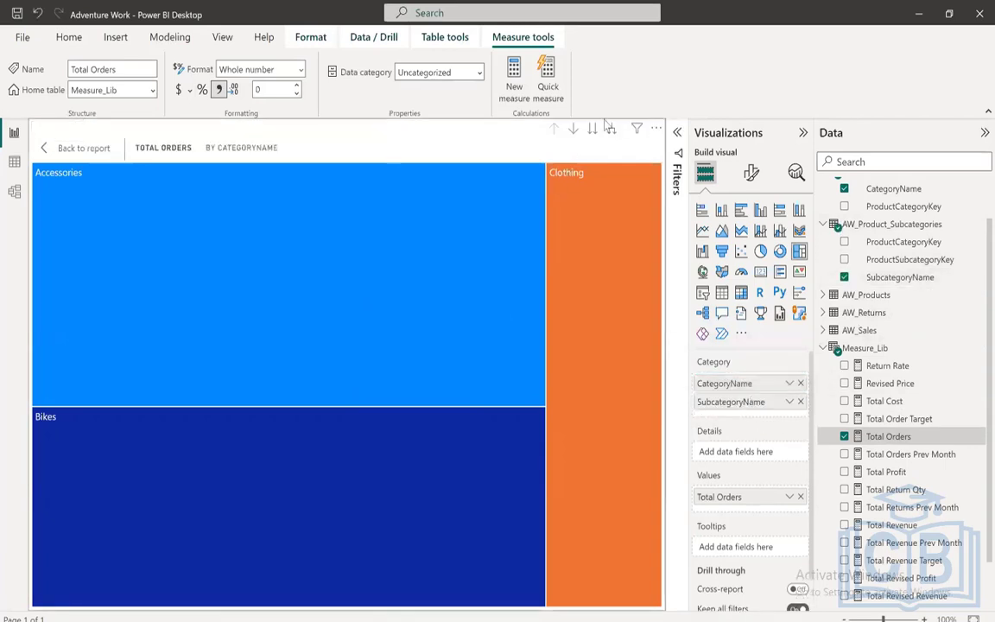
left_click(571, 130)
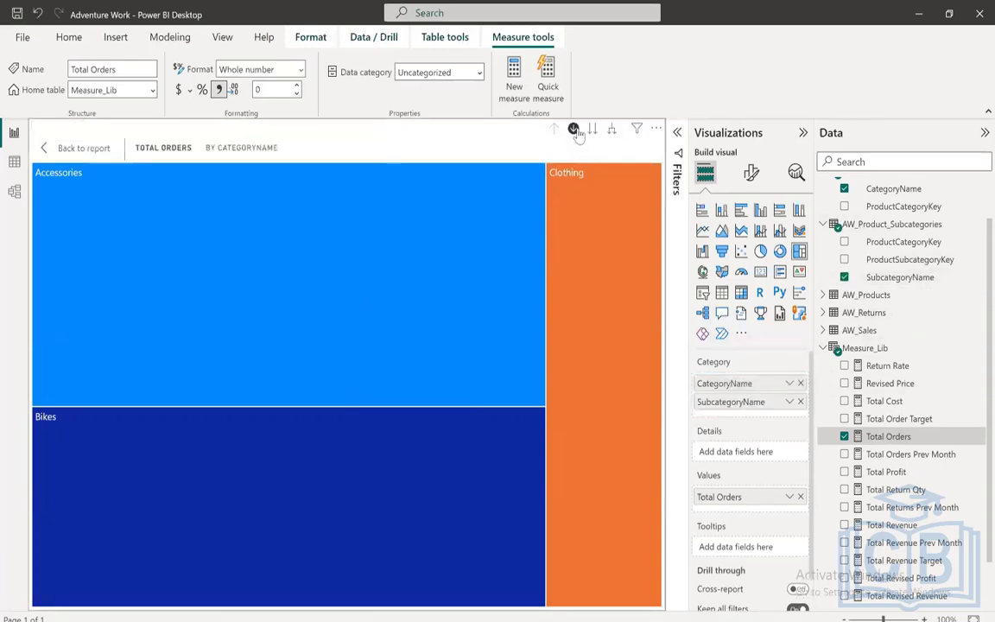
left_click(170, 482)
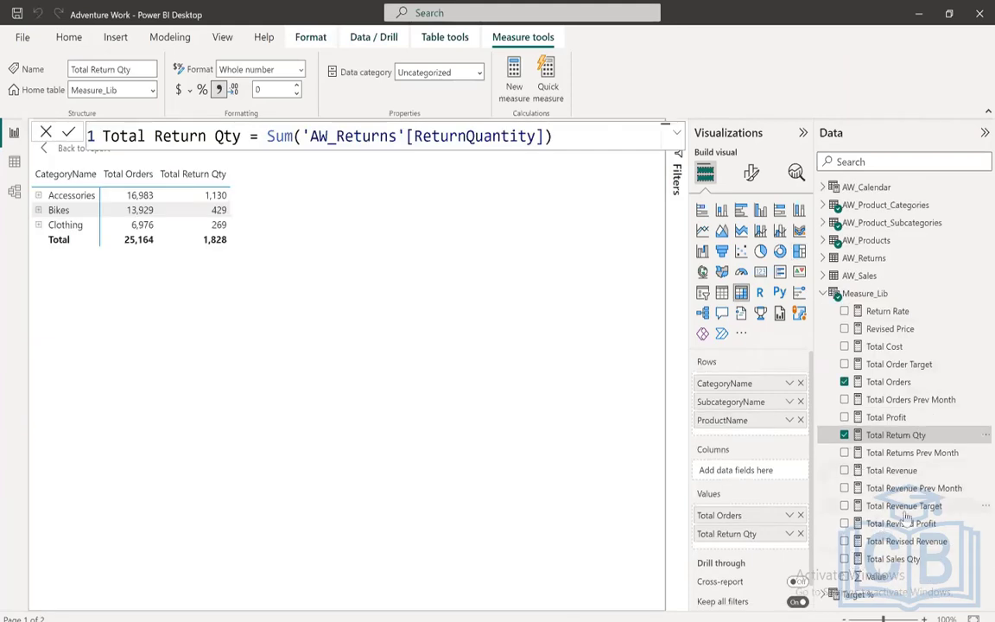
- Add Total Sales Qty to the matrix between Total Orders and Total Return Qty, formatted with a thousands separator
left_click(845, 560)
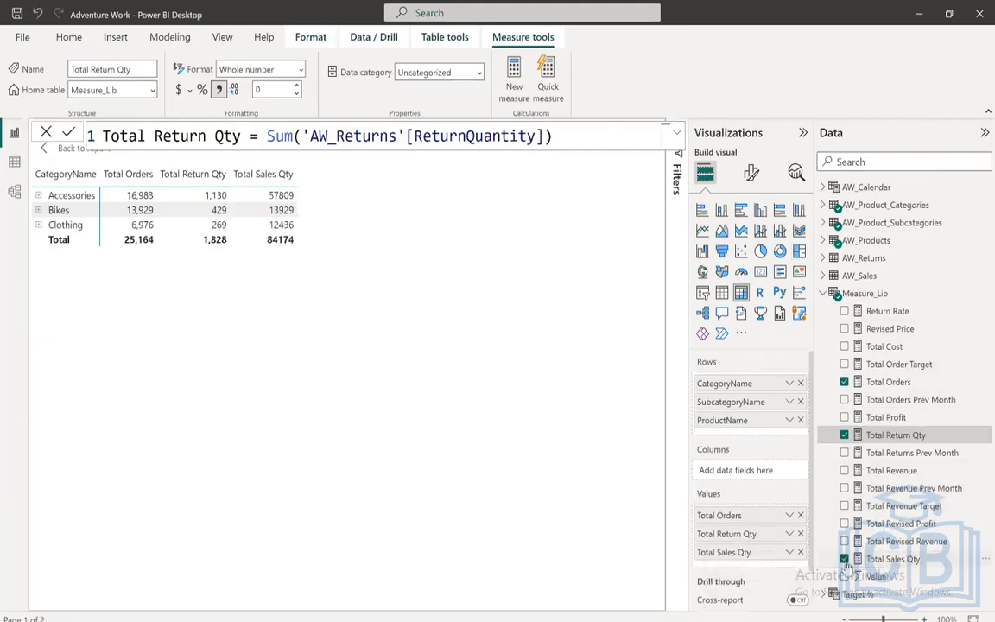
left_click_drag(757, 556, 760, 539)
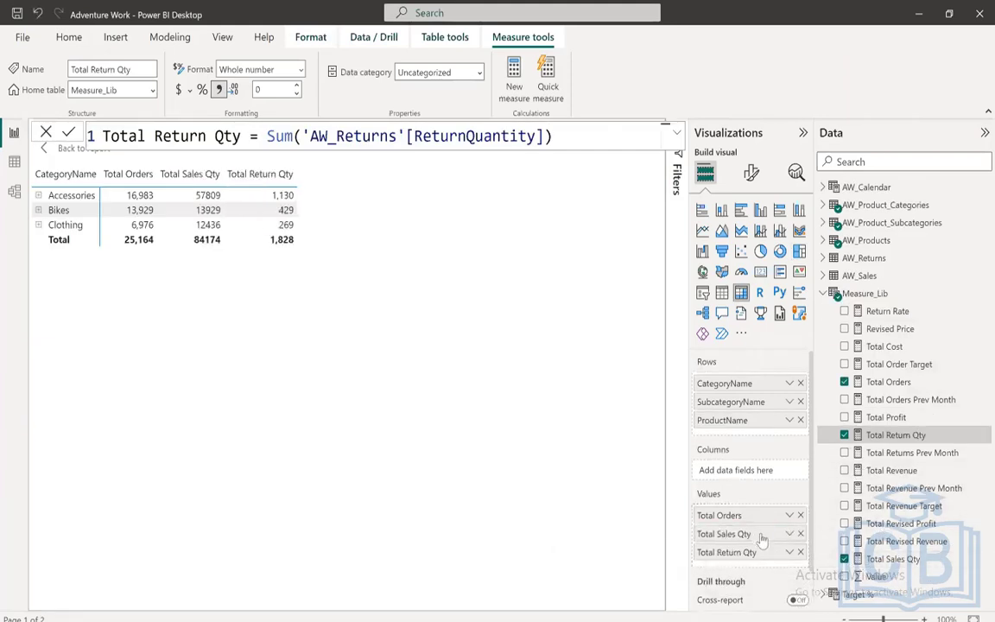
left_click(894, 559)
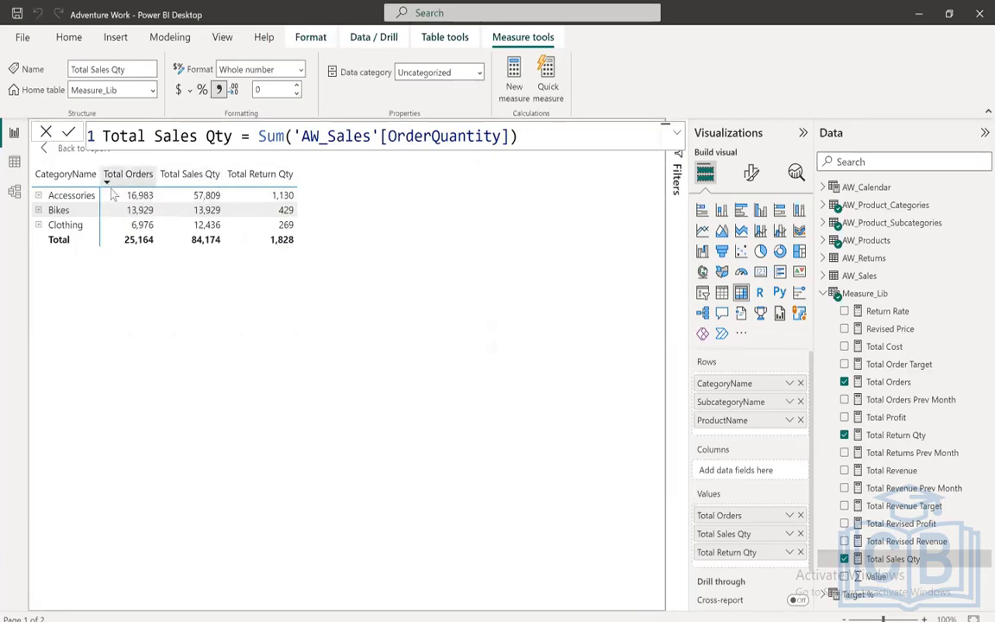
left_click(47, 131)
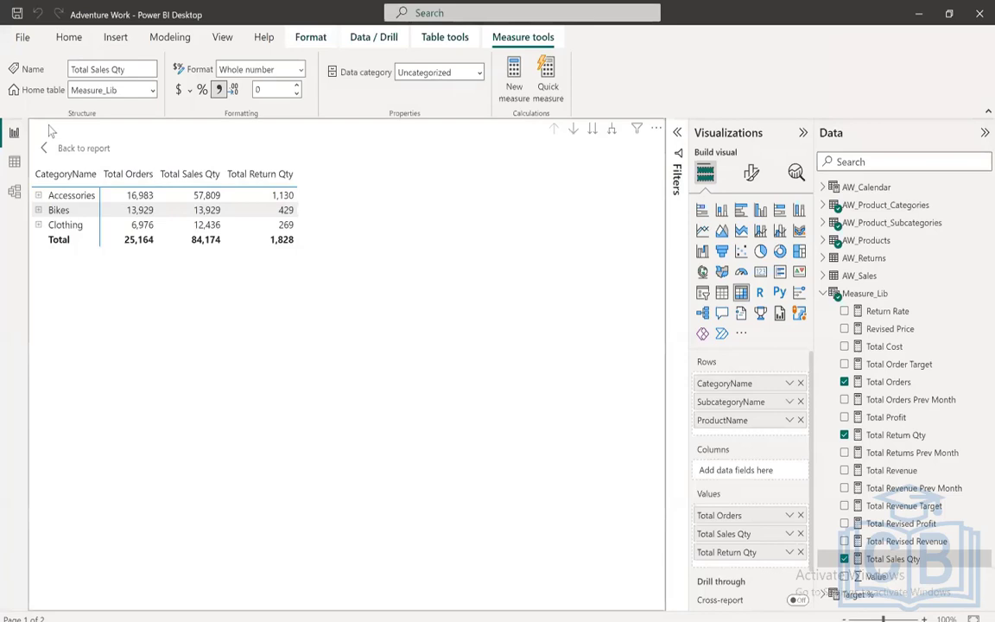
- Take the matrix down the hierarchy to the ProductName level and sort it by Total Orders in descending order
left_click(593, 130)
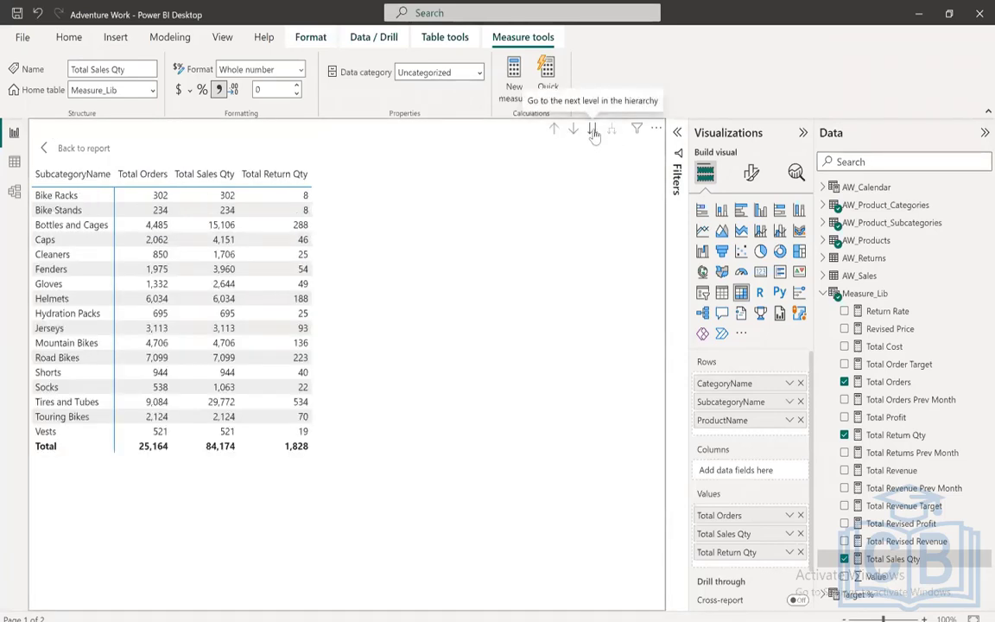
left_click(592, 129)
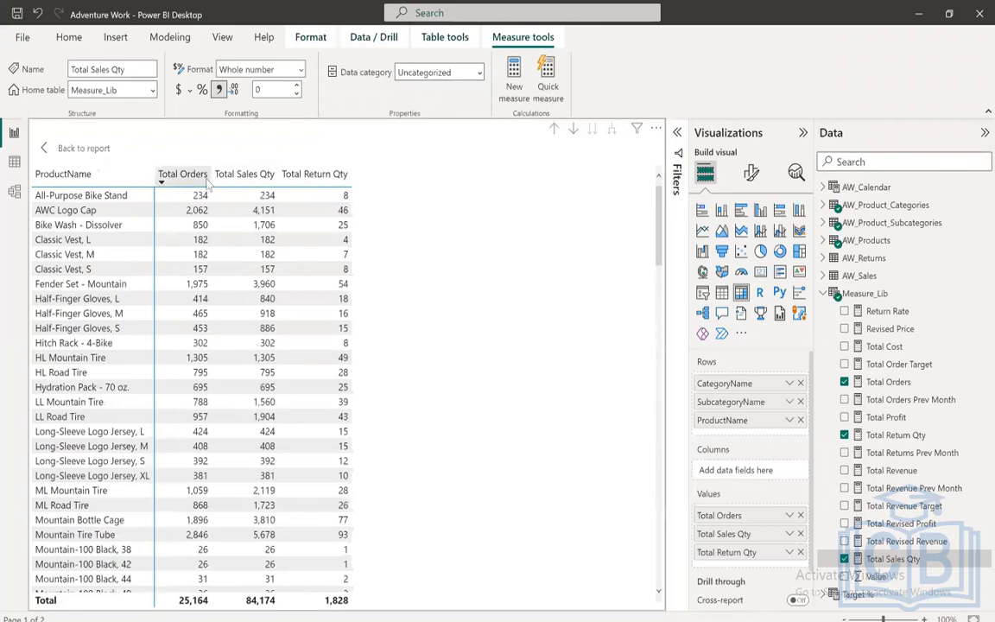
left_click(204, 177)
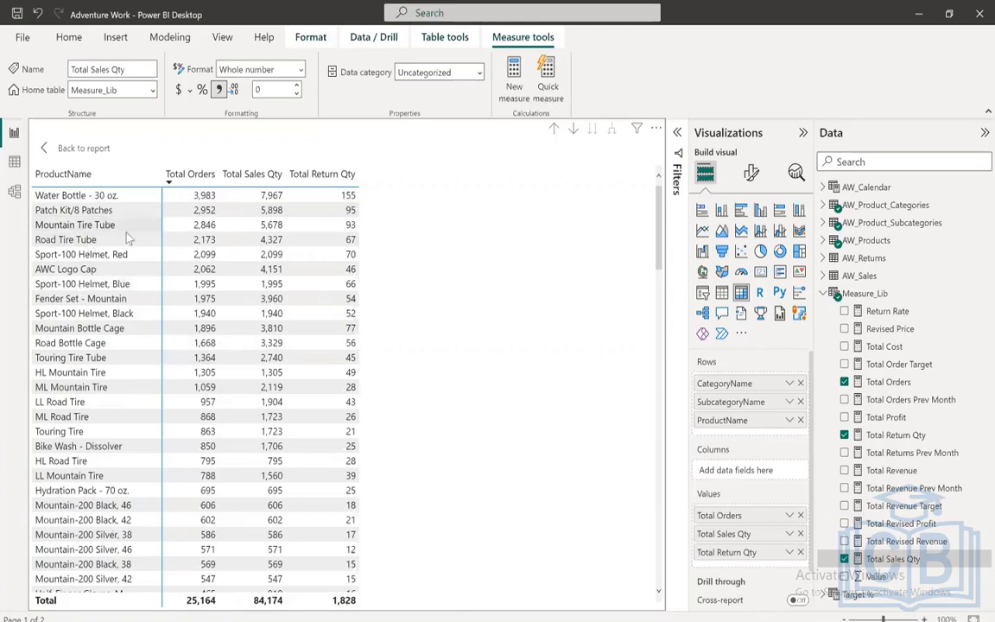
- Filter the matrix's ProductName field to the top 10 items by Total Orders
left_click(678, 136)
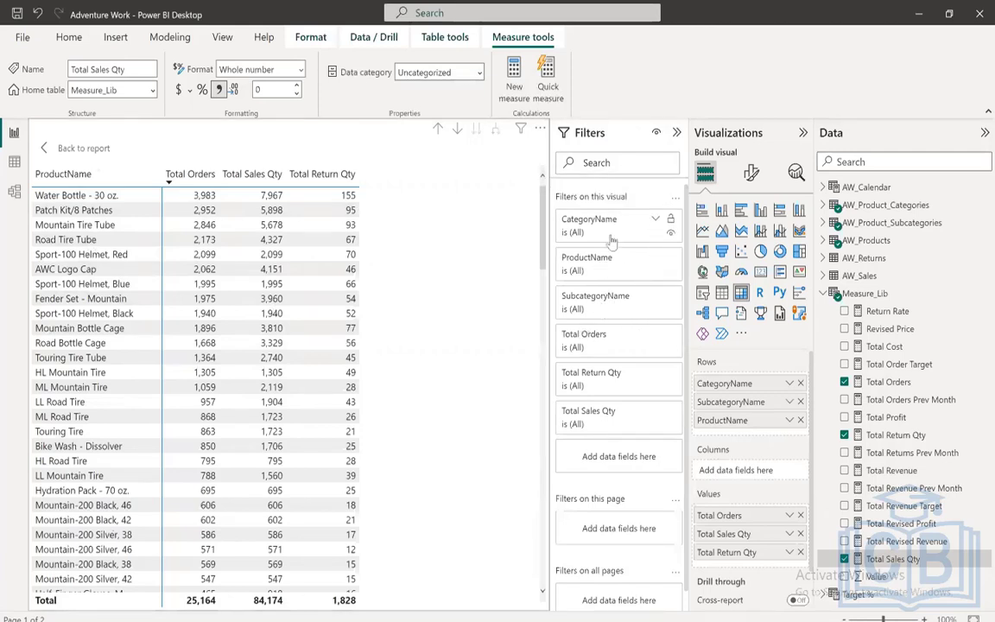
left_click(655, 257)
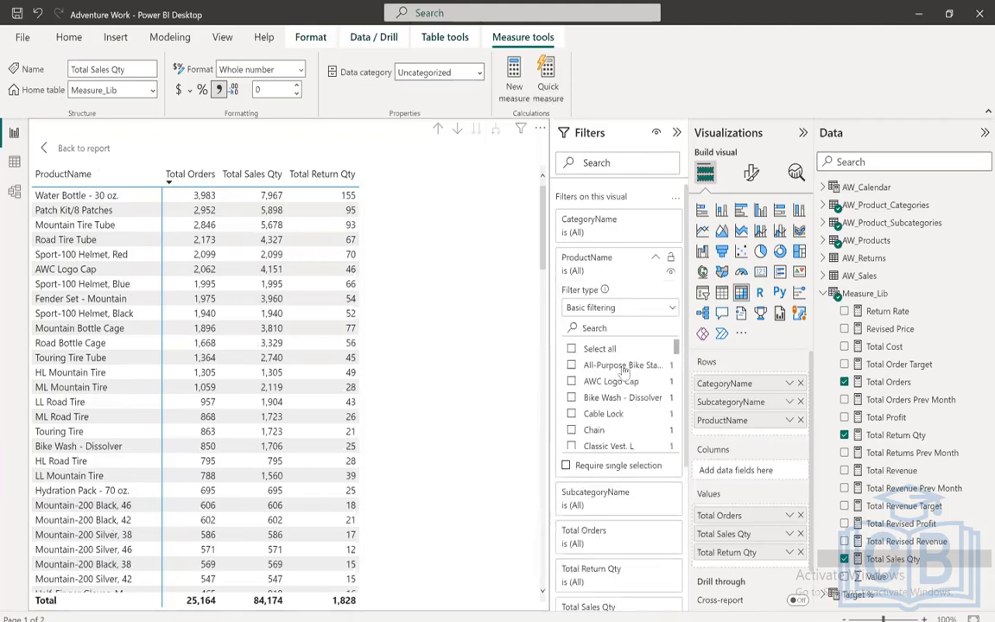
left_click(621, 308)
left_click(577, 364)
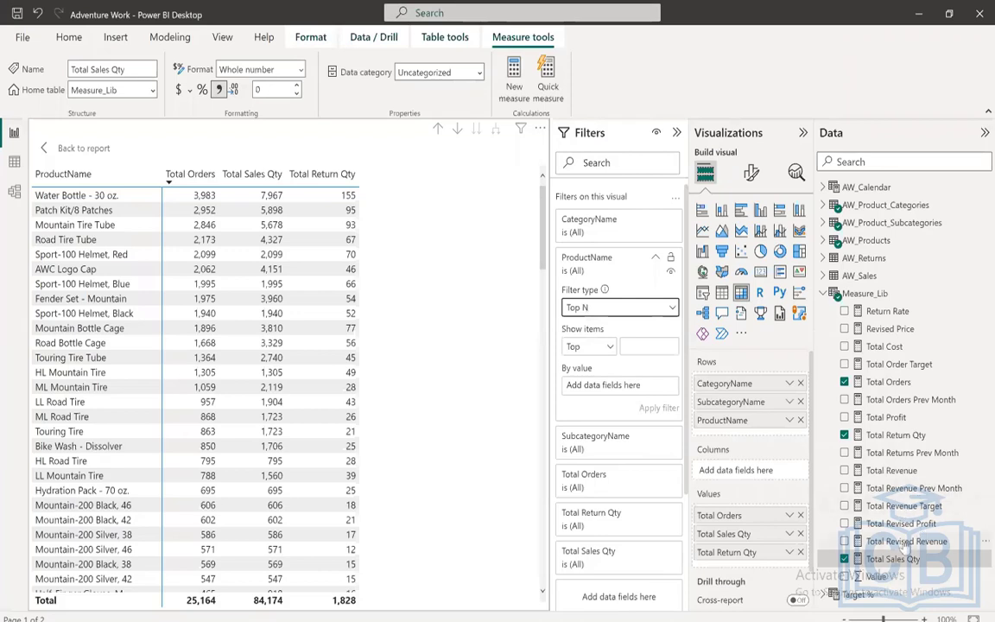
left_click_drag(888, 382, 629, 393)
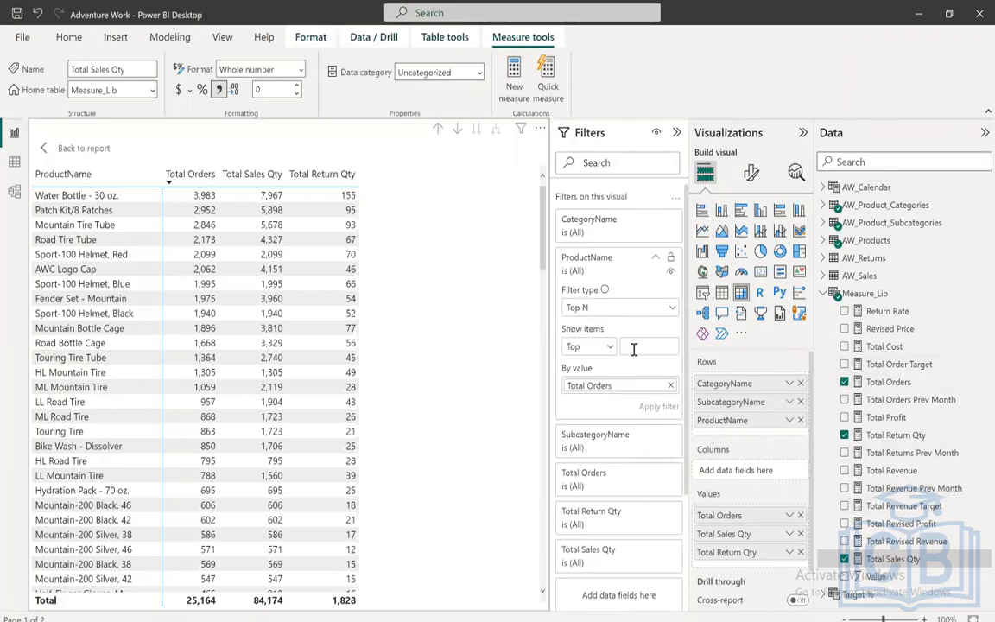
type("10")
left_click(659, 406)
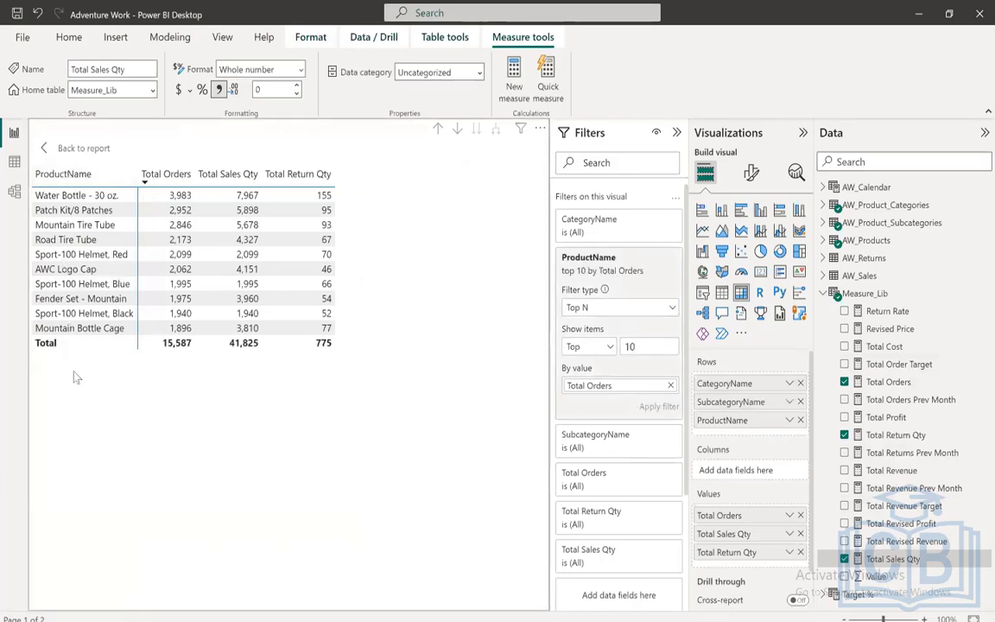
- Clear the Top N filter on ProductName and collapse the filter settings
left_click(670, 385)
left_click(656, 273)
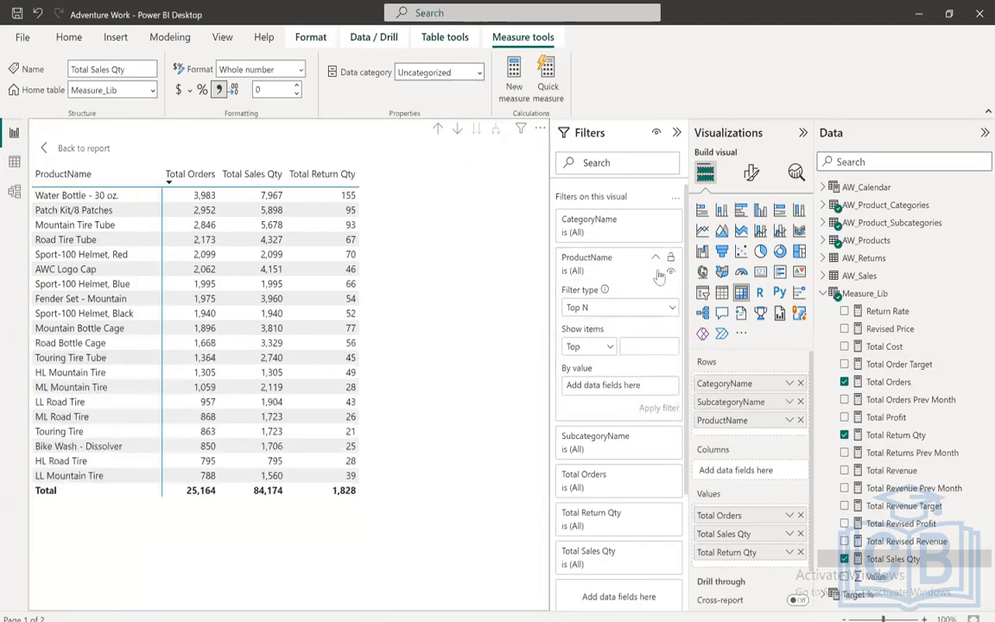
left_click(655, 256)
left_click(677, 134)
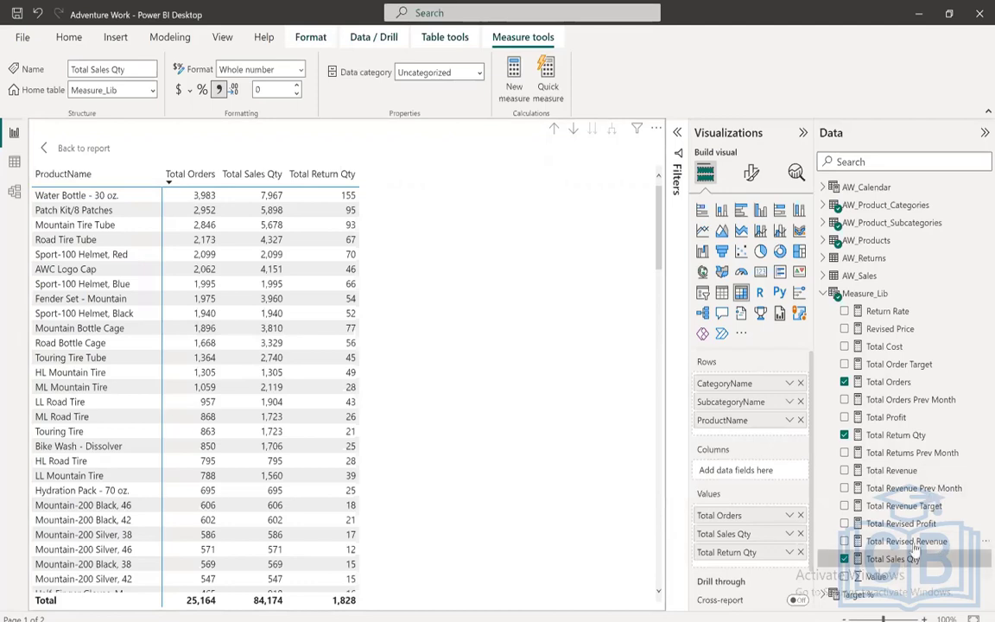
- Add Return Rate as the last value in the matrix and examine the measure's DAX formula
left_click_drag(876, 313, 766, 569)
left_click(890, 329)
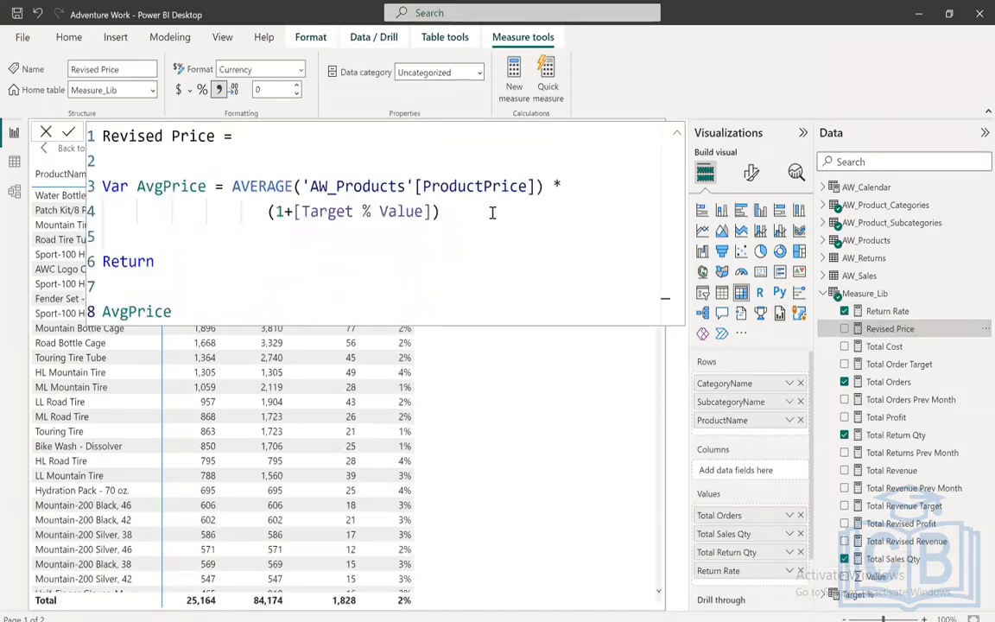
left_click(887, 311)
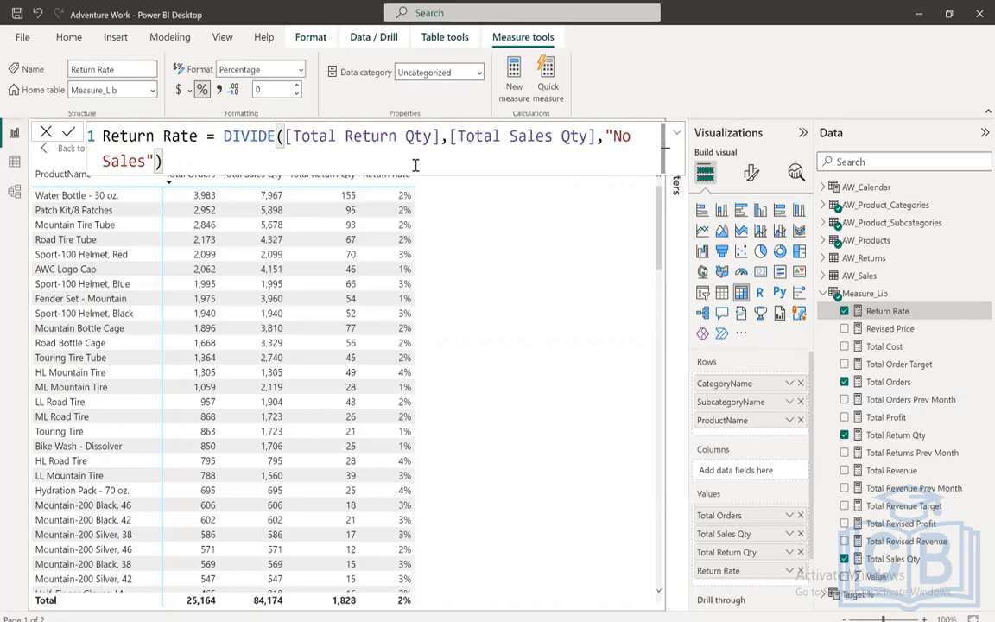
scroll(416, 164, "down", 5)
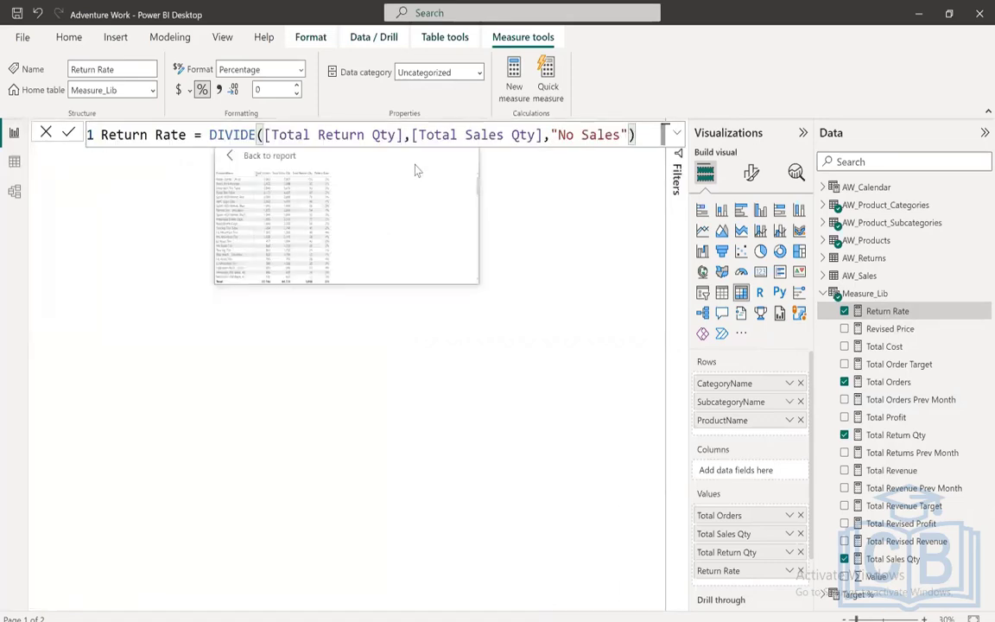
left_click(973, 618)
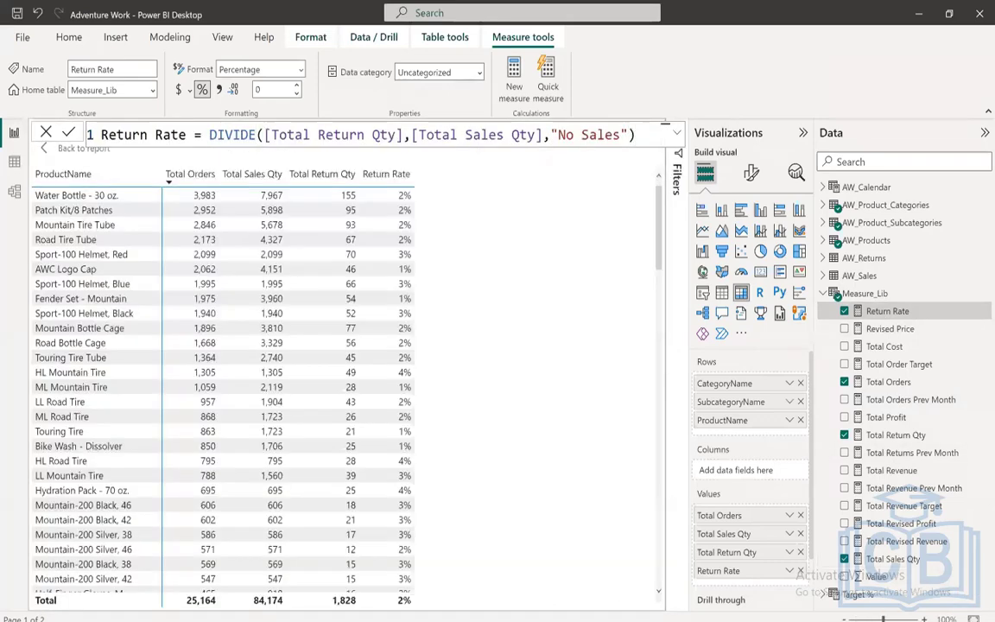
left_click(46, 134)
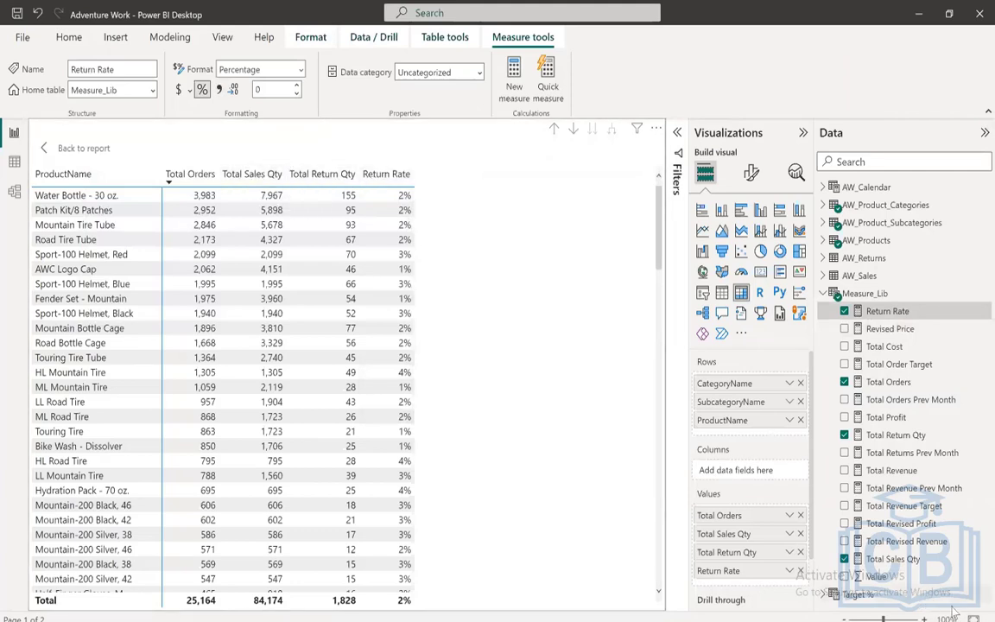
- Remove Total Return Qty and Total Sales Qty from the matrix's values
left_click(800, 552)
left_click(800, 533)
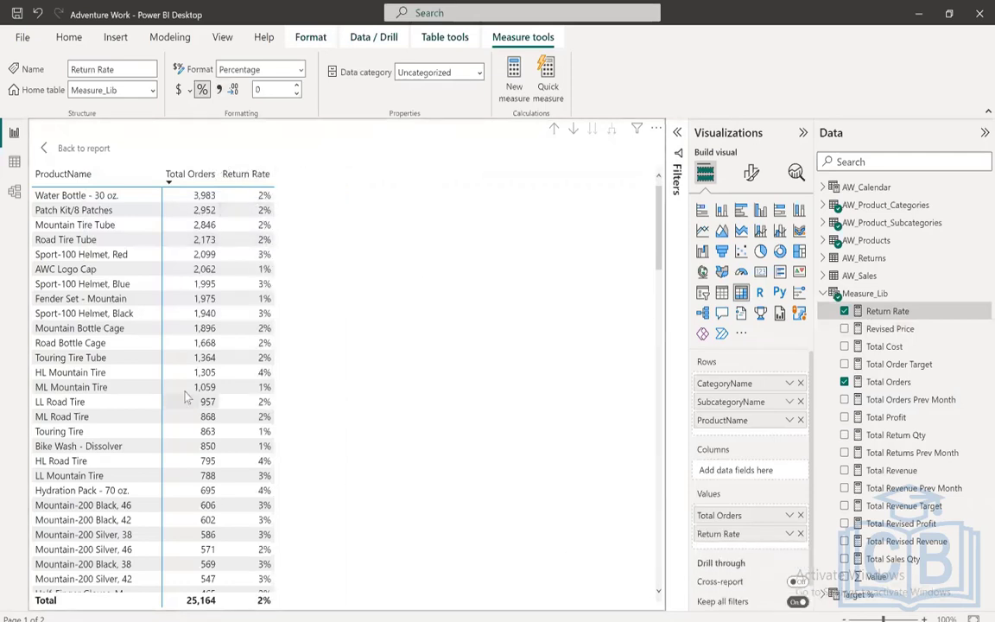
- Turn on data bars for the matrix's Total Orders values and set the positive bar color to light blue
left_click(751, 175)
scroll(748, 501, "down", 1)
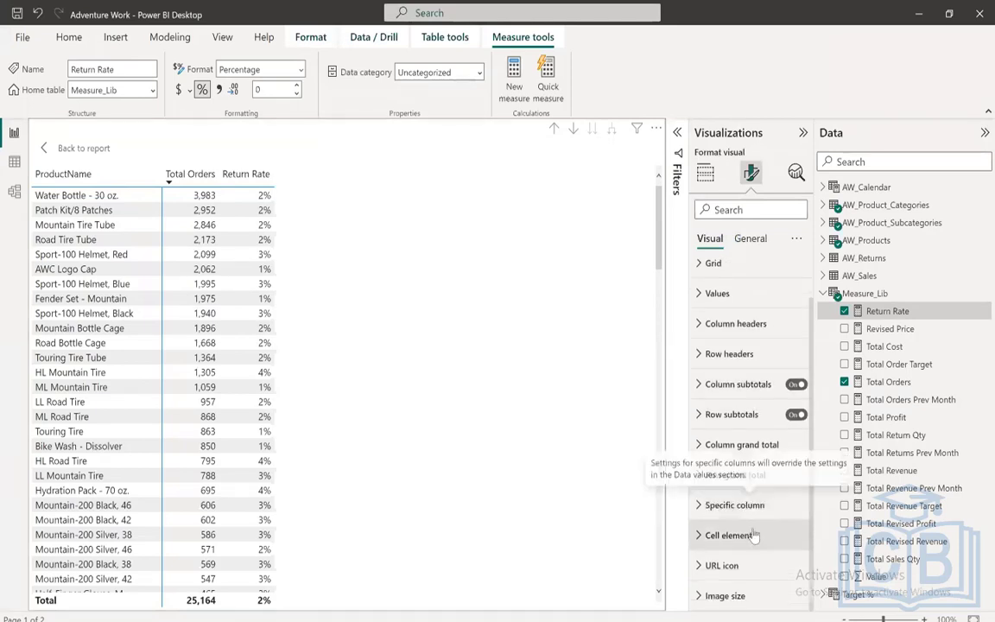
left_click(750, 535)
scroll(790, 523, "down", 2)
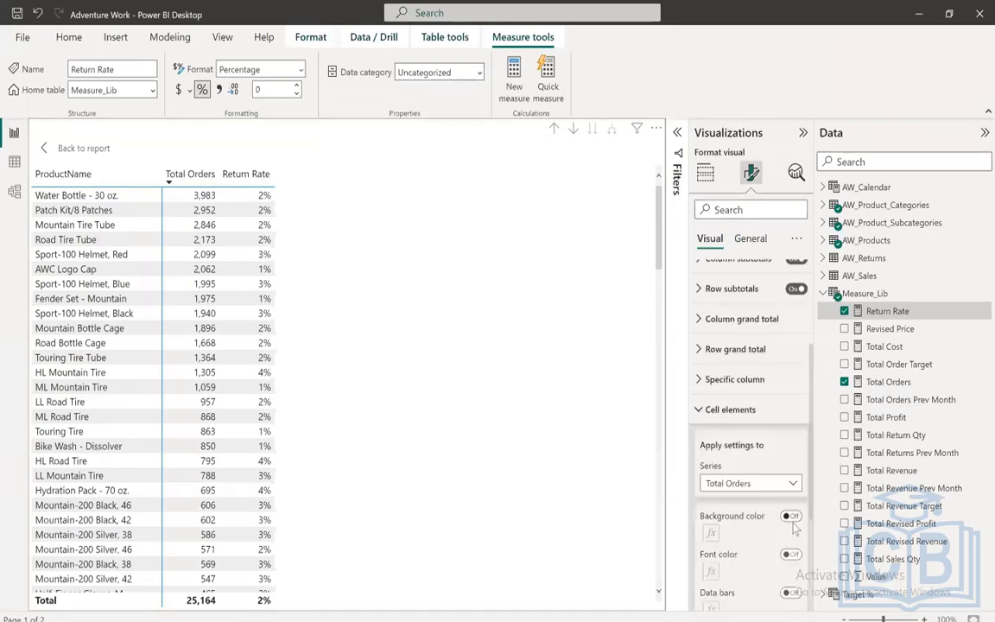
scroll(793, 527, "down", 3)
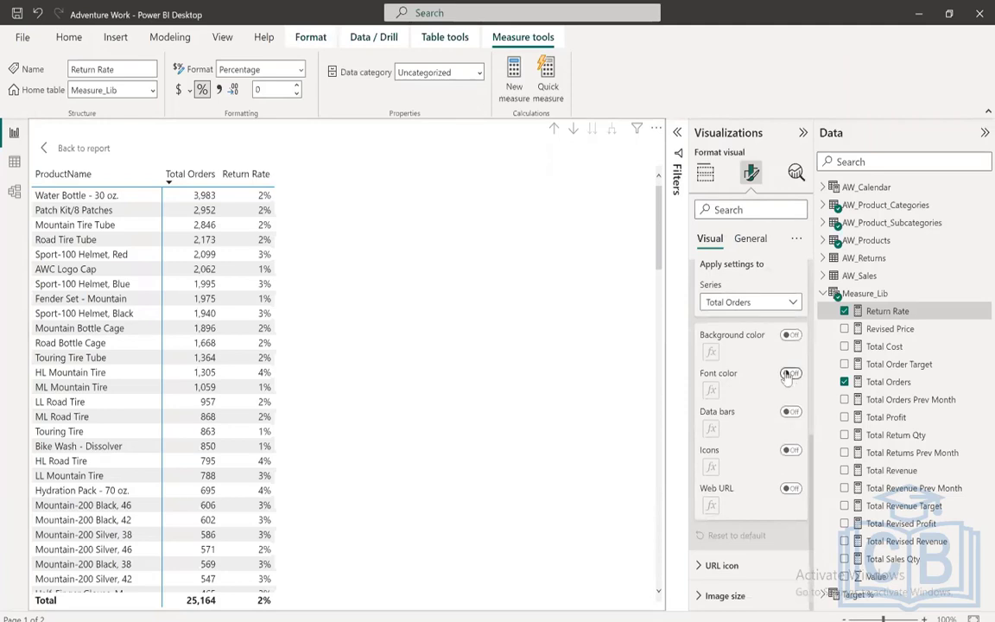
left_click(790, 411)
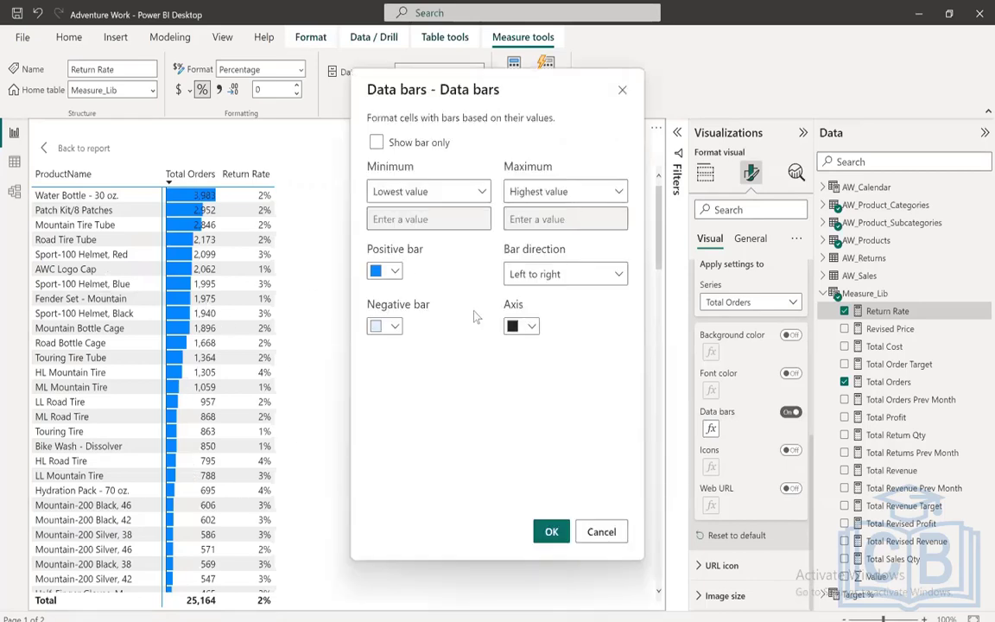
left_click(395, 272)
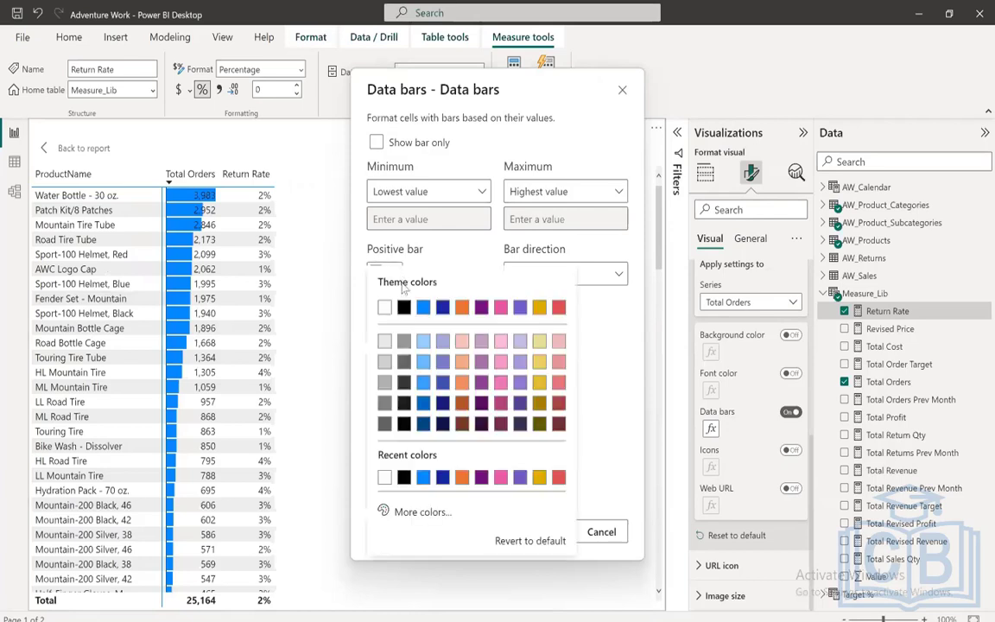
left_click(424, 342)
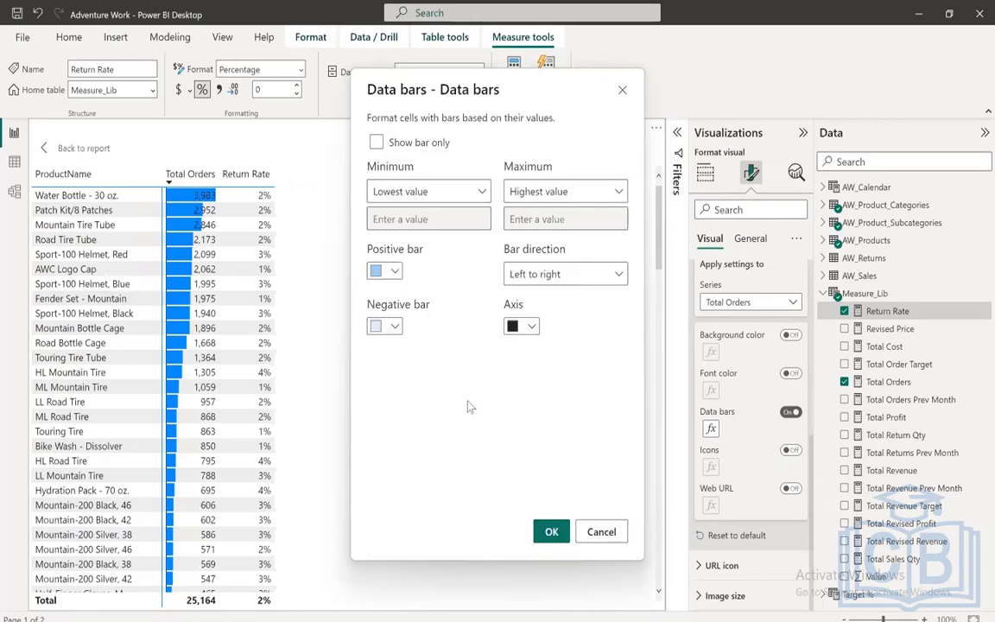
left_click(551, 530)
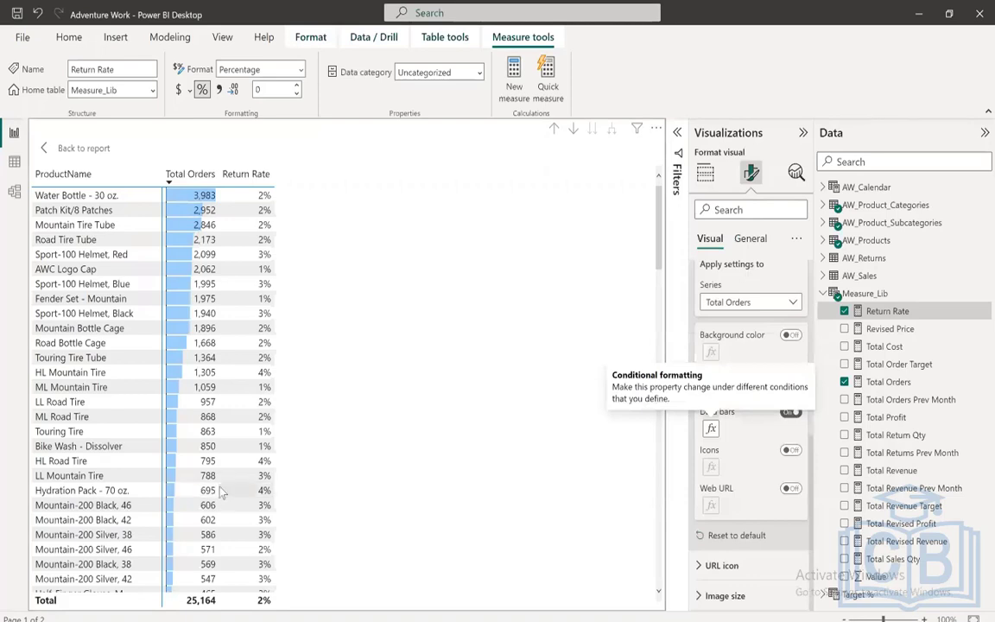
- Apply a gradient background color to the matrix's Return Rate values, from light red at the lowest to red at the highest value
left_click(742, 302)
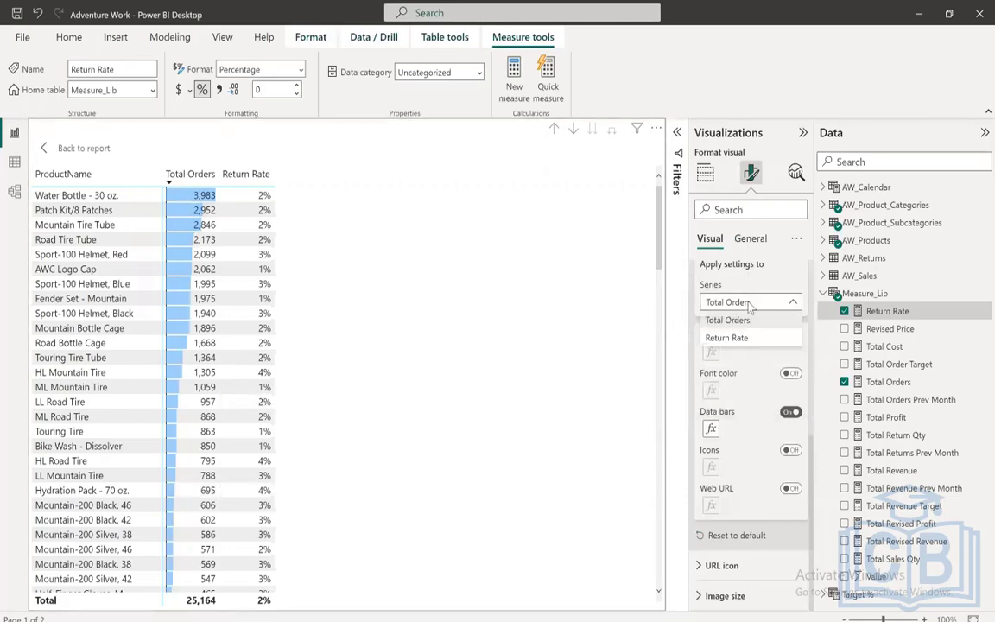
left_click(717, 335)
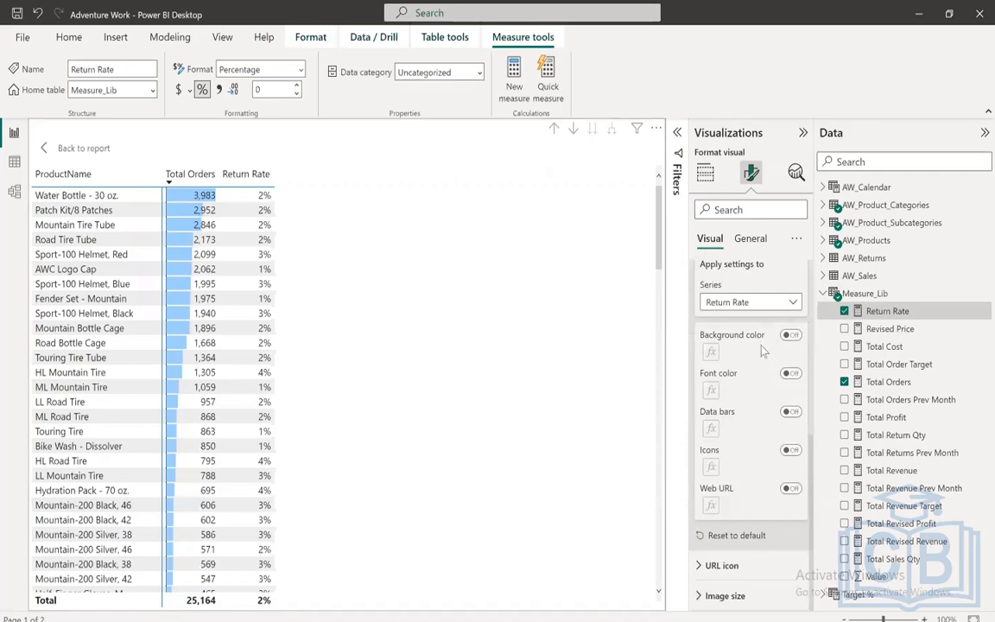
scroll(753, 293, "up", 1)
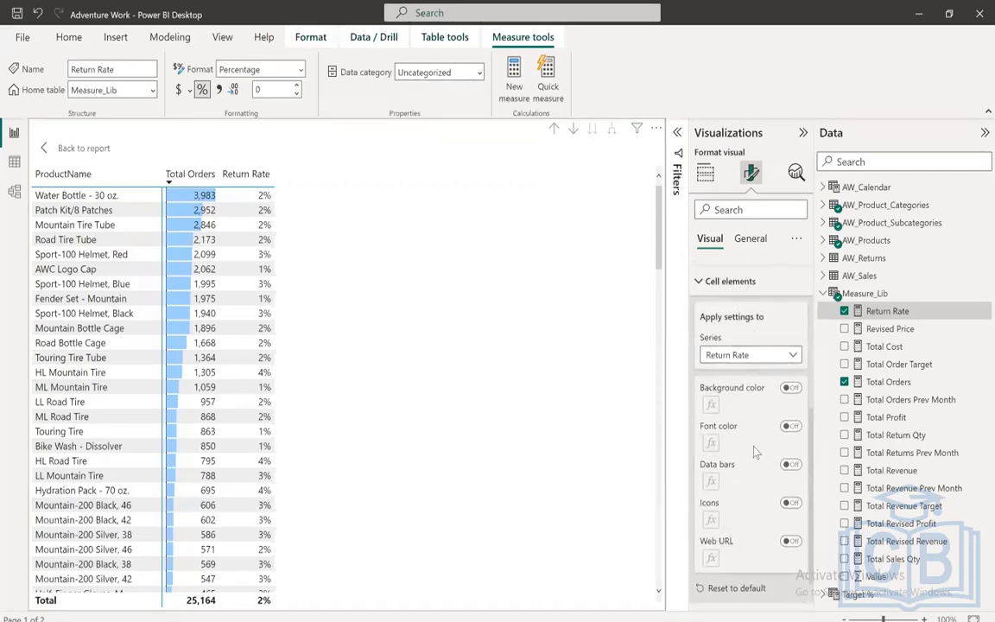
left_click(790, 386)
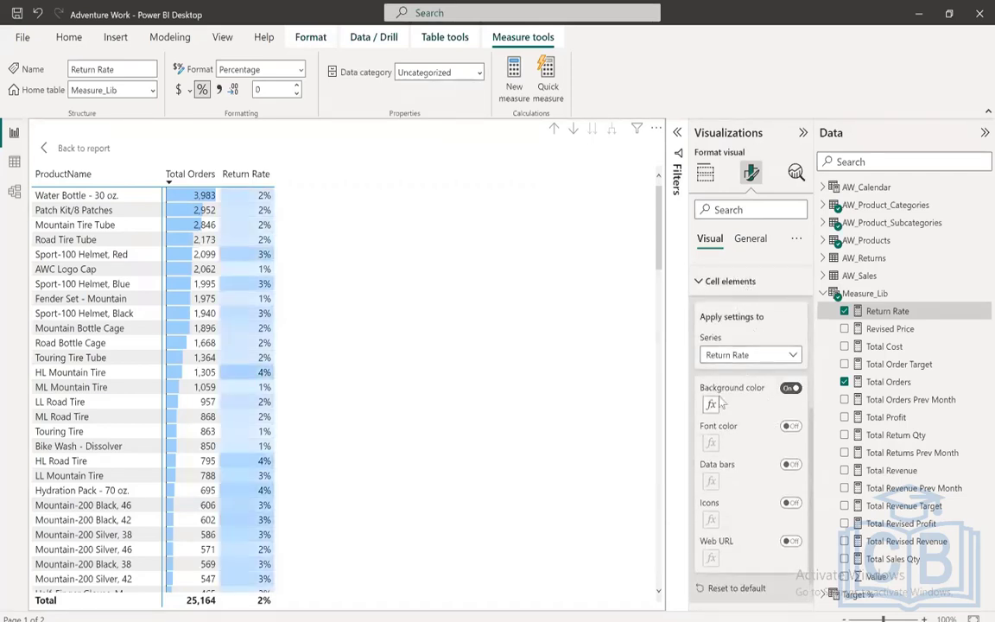
left_click(709, 405)
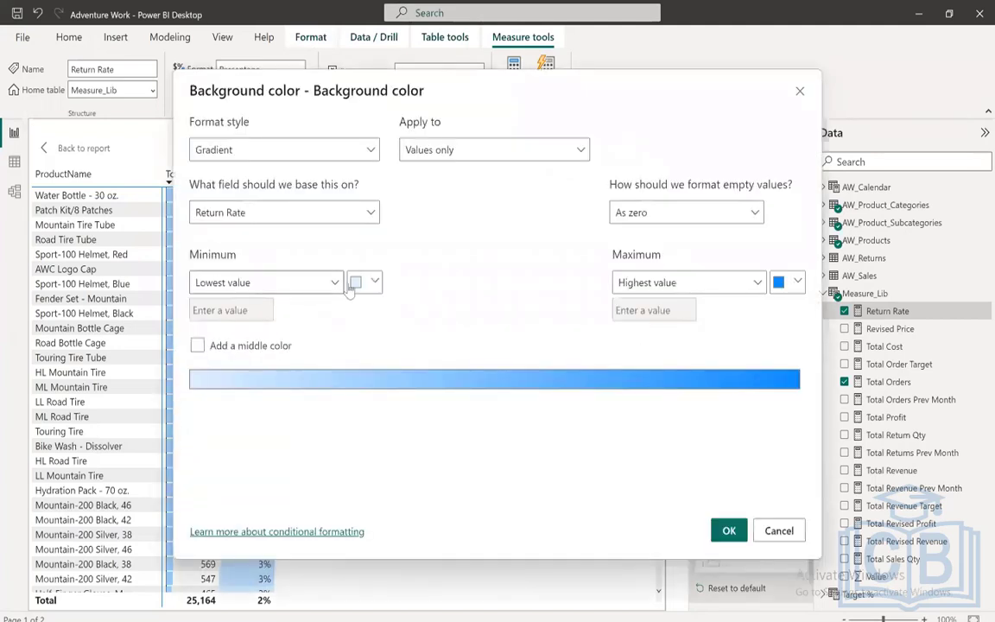
left_click(376, 280)
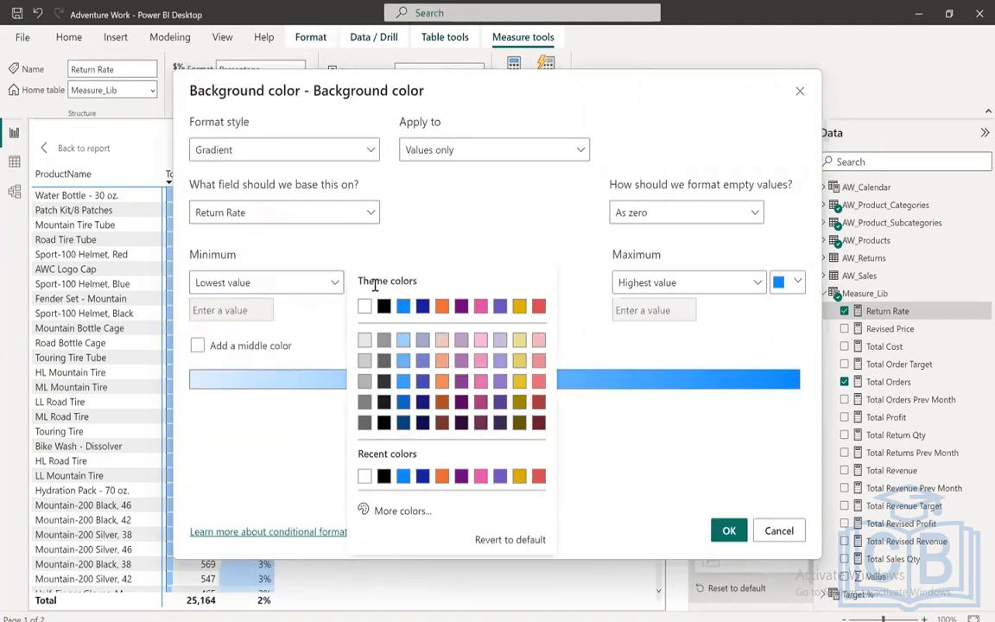
left_click(538, 359)
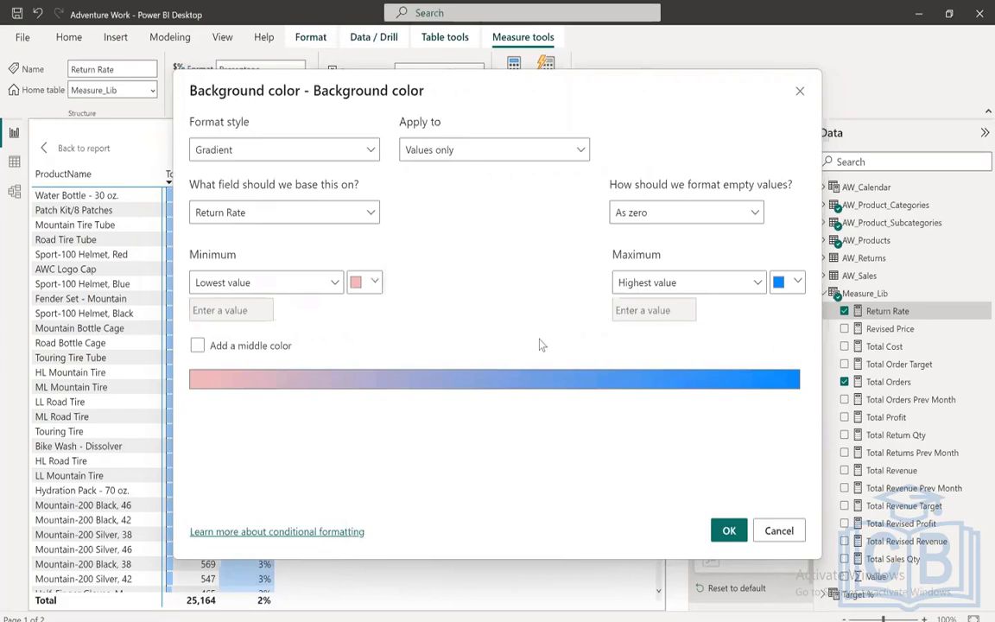
left_click(786, 282)
left_click(783, 306)
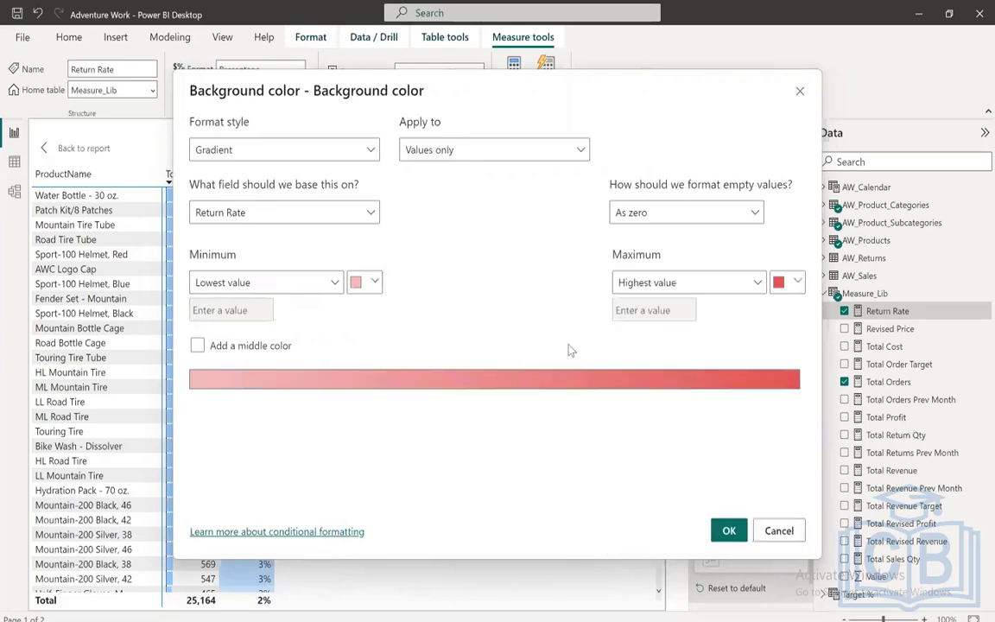
left_click(728, 528)
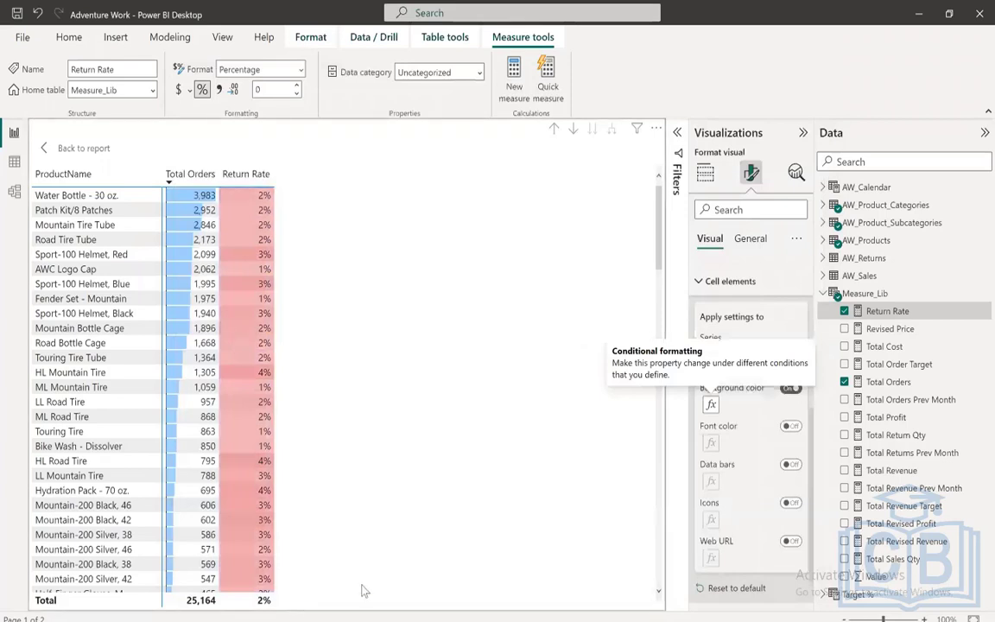
- Set the Return Rate gradient's minimum color to light gray and add a light red (#efb5b9) middle color
left_click(710, 405)
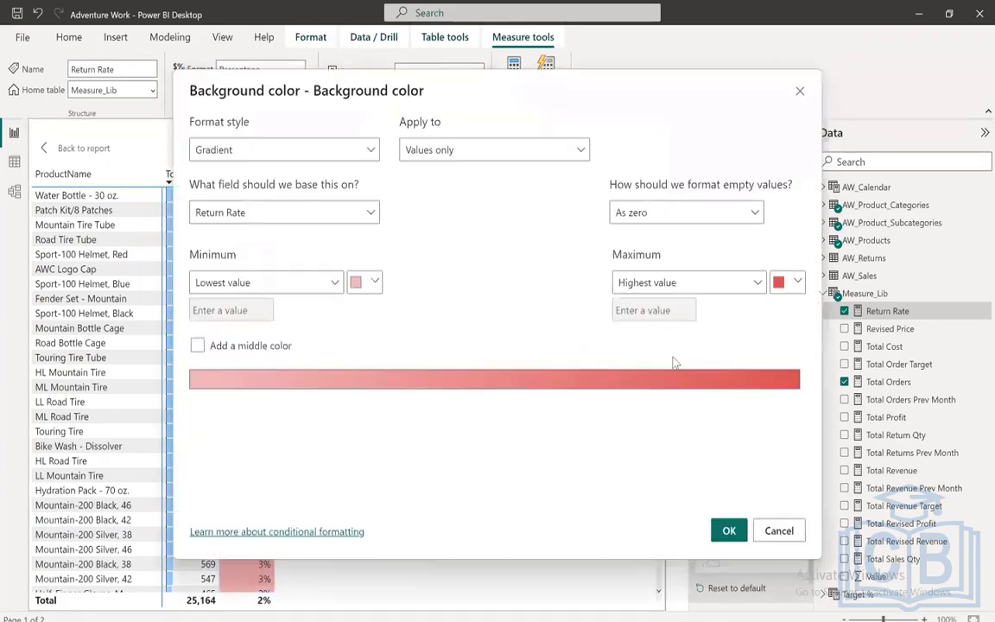
left_click(371, 284)
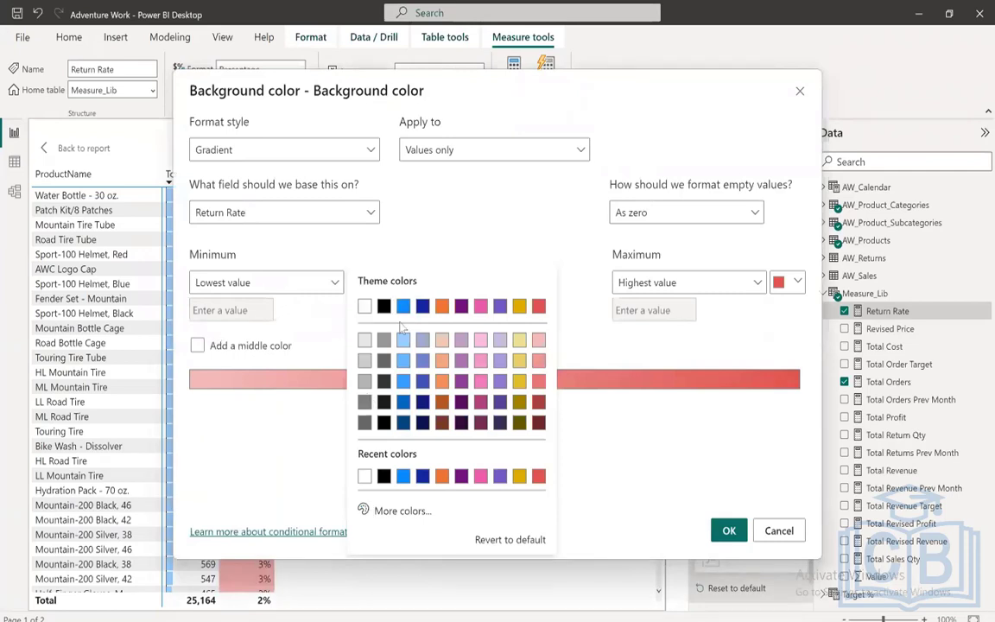
left_click(365, 339)
left_click(199, 345)
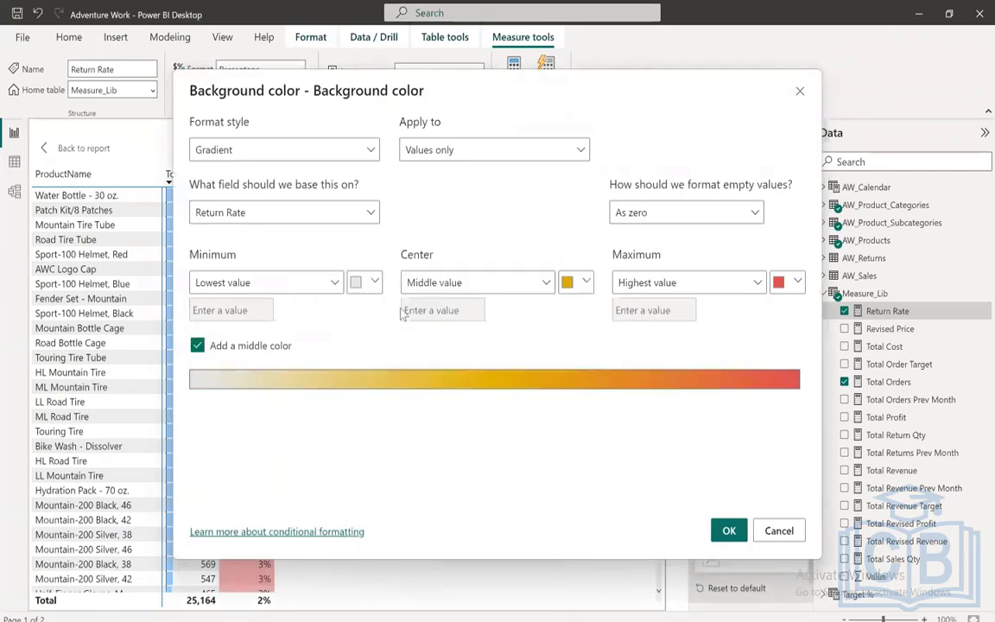
left_click(576, 281)
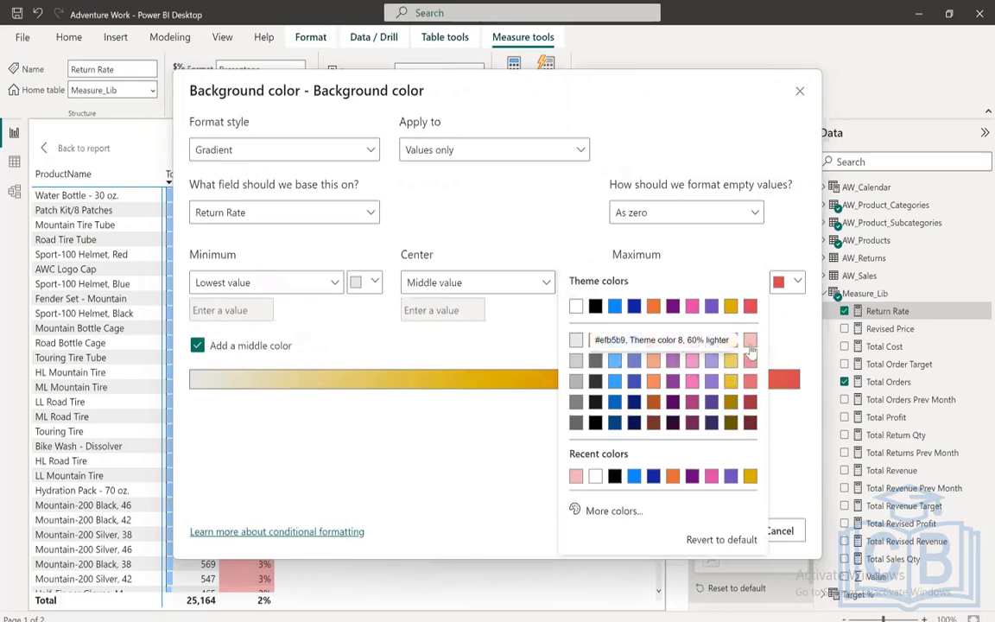
left_click(749, 339)
left_click(729, 531)
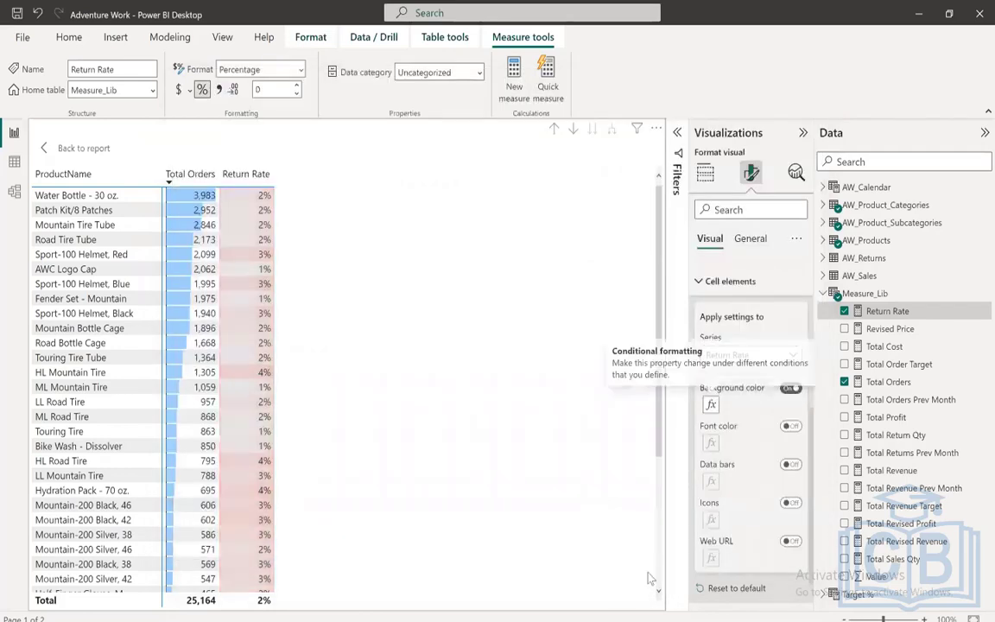
- Sort the matrix by Return Rate, and restore the descending sort by Total Orders
left_click(250, 175)
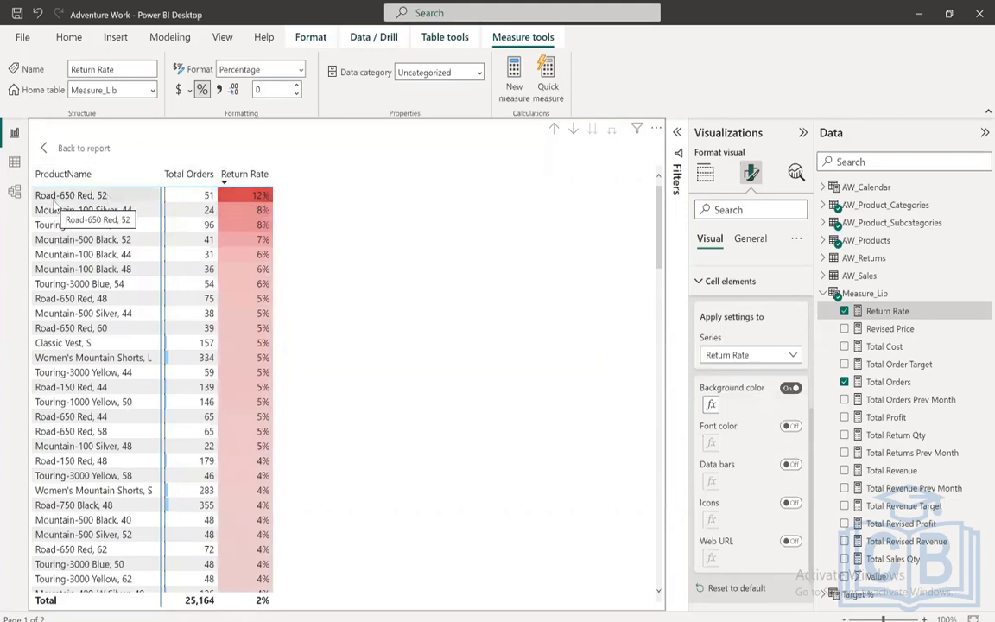
left_click(189, 182)
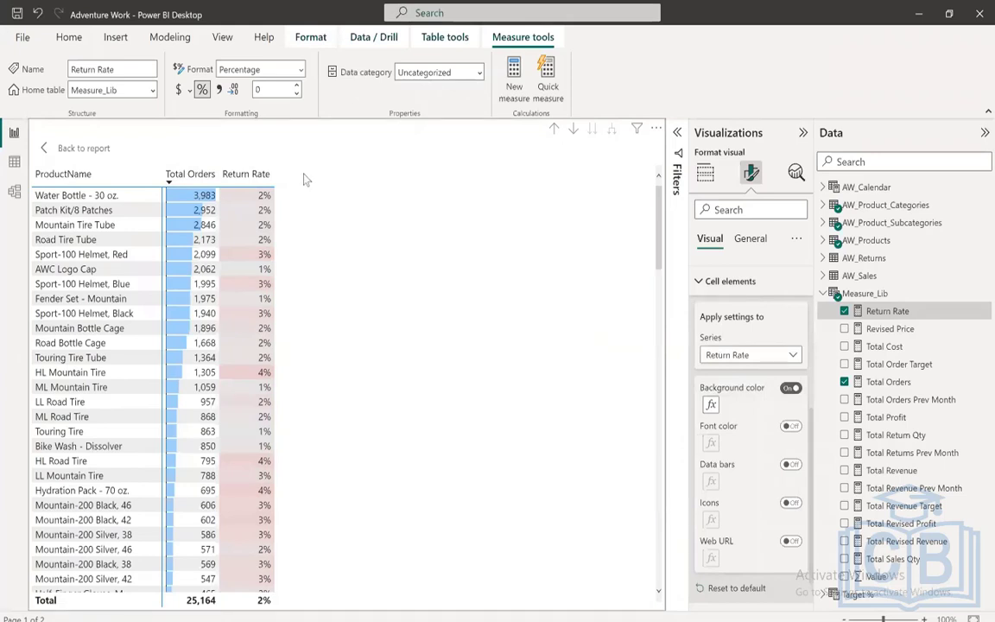
- Return from focus mode to the report page and narrow the matrix to fit its three columns
left_click(102, 149)
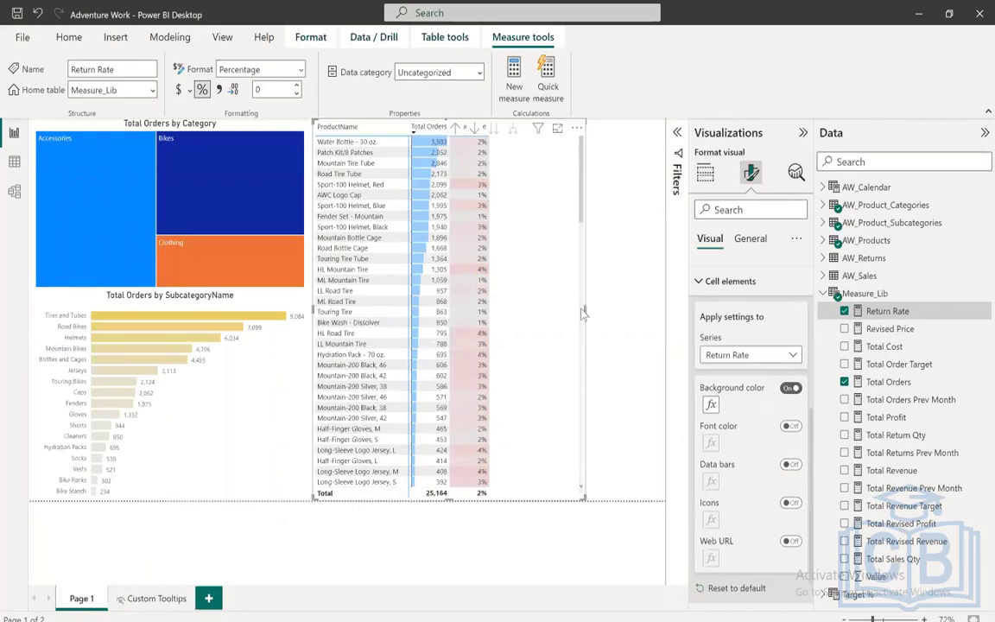
left_click_drag(584, 310, 504, 322)
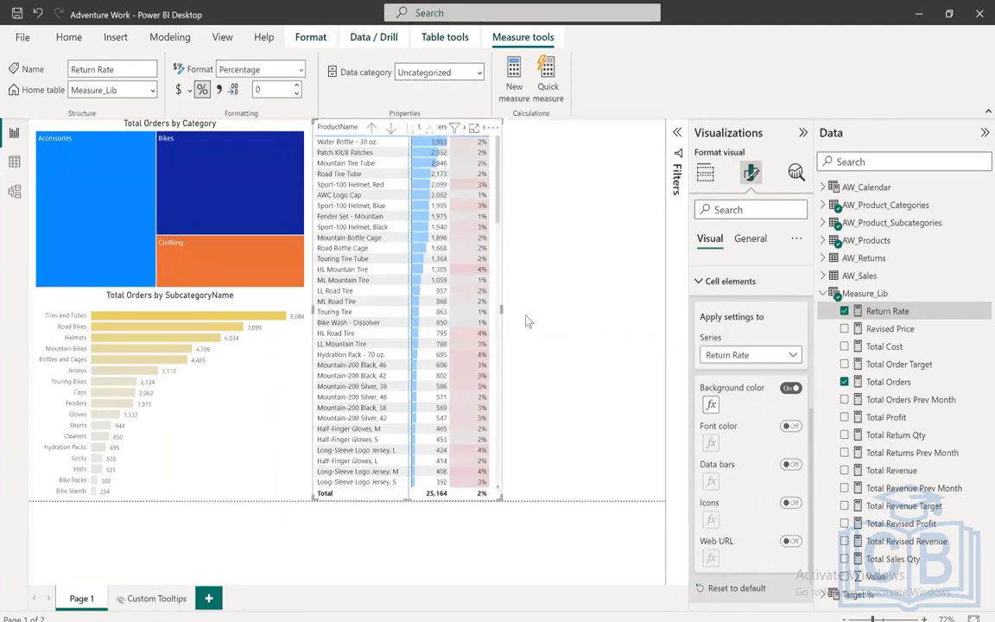
left_click(281, 399)
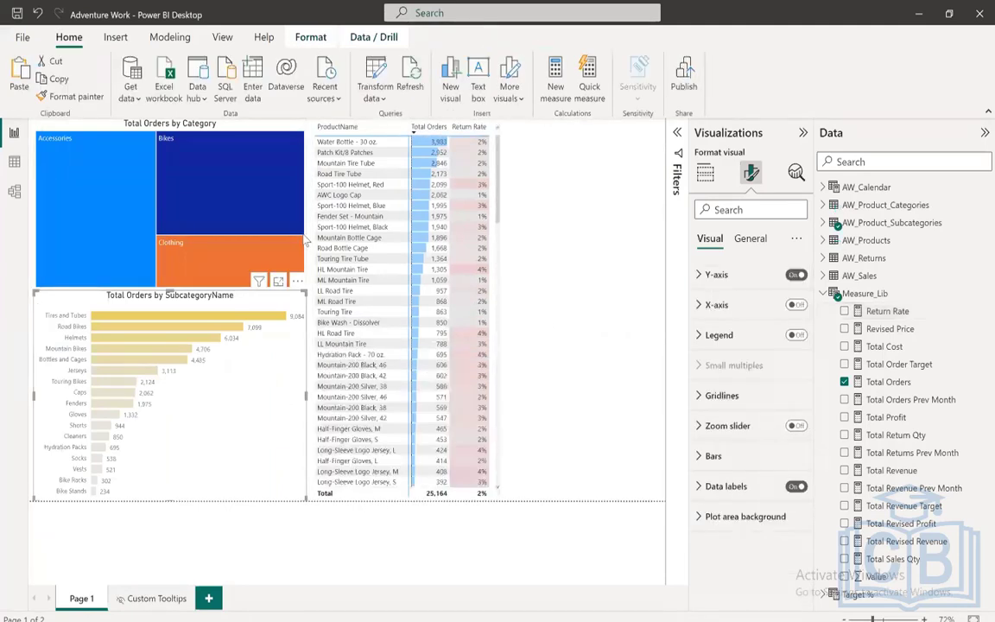